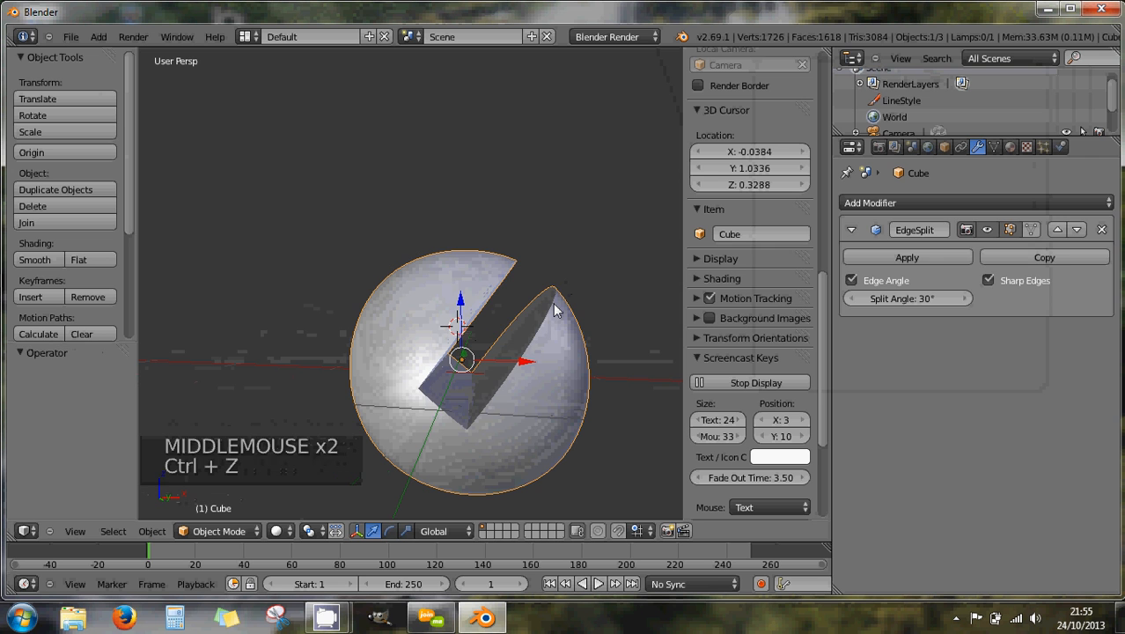
Undo the edits on the notched sphere back to its unapplied Boolean modifier set to Difference with Cube.001.
{"action": "key", "text": "ctrl+z"}
{"action": "key", "text": "ctrl+z"}
{"action": "key", "text": "ctrl+z"}
{"action": "key", "text": "ctrl+z"}
{"action": "key", "text": "ctrl+z"}
{"action": "key", "text": "ctrl+z"}
{"action": "key", "text": "ctrl+z"}
{"action": "key", "text": "ctrl+z"}
{"action": "key", "text": "ctrl+z"}
{"action": "key", "text": "ctrl+z"}
{"action": "key", "text": "ctrl+z"}
{"action": "key", "text": "ctrl+z"}
{"action": "key", "text": "ctrl+z"}
{"action": "key", "text": "ctrl+z"}
{"action": "key", "text": "ctrl+z"}
{"action": "key", "text": "ctrl+z"}
{"action": "key", "text": "ctrl+z"}
{"action": "key", "text": "ctrl+z"}
{"action": "key", "text": "ctrl+z"}
{"action": "key", "text": "ctrl+z"}
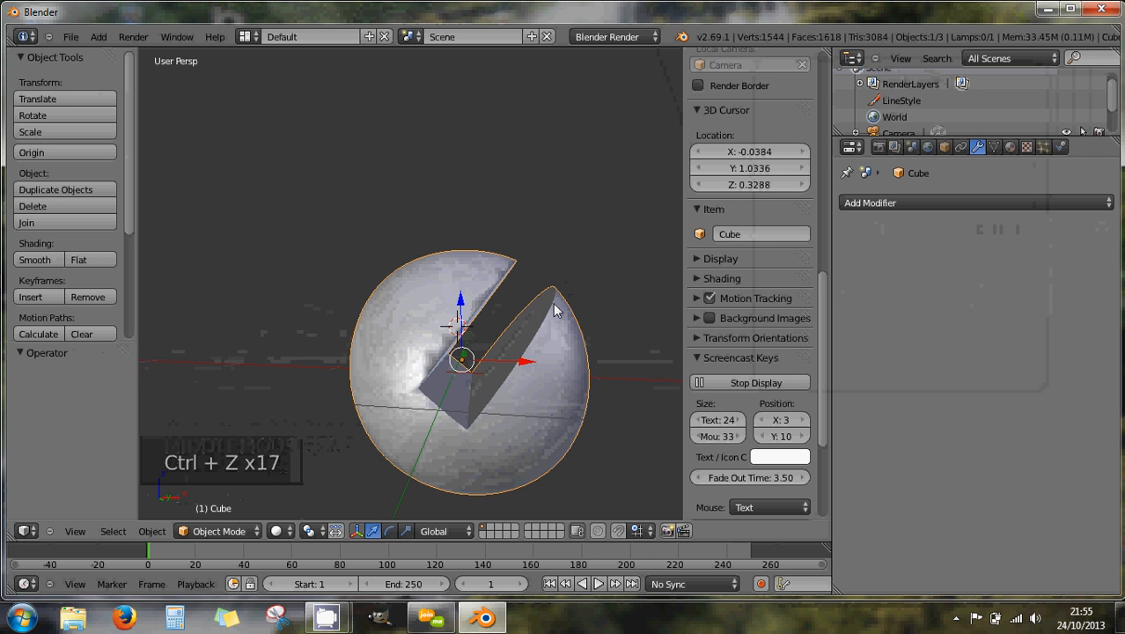
{"action": "key", "text": "ctrl+z"}
{"action": "key", "text": "ctrl+z"}
{"action": "key", "text": "ctrl+z"}
{"action": "key", "text": "ctrl+z"}
{"action": "key", "text": "ctrl+z"}
{"action": "key", "text": "ctrl+z"}
{"action": "key", "text": "ctrl+z"}
{"action": "key", "text": "ctrl+z"}
{"action": "key", "text": "ctrl+z"}
{"action": "key", "text": "ctrl+z"}
{"action": "key", "text": "ctrl+z"}
{"action": "key", "text": "ctrl+z"}
{"action": "key", "text": "ctrl+z"}
{"action": "key", "text": "ctrl+z"}
{"action": "key", "text": "ctrl+z"}
{"action": "key", "text": "ctrl+z"}
{"action": "key", "text": "ctrl+z"}
{"action": "key", "text": "ctrl+z"}
{"action": "key", "text": "ctrl+z"}
{"action": "key", "text": "ctrl+z"}
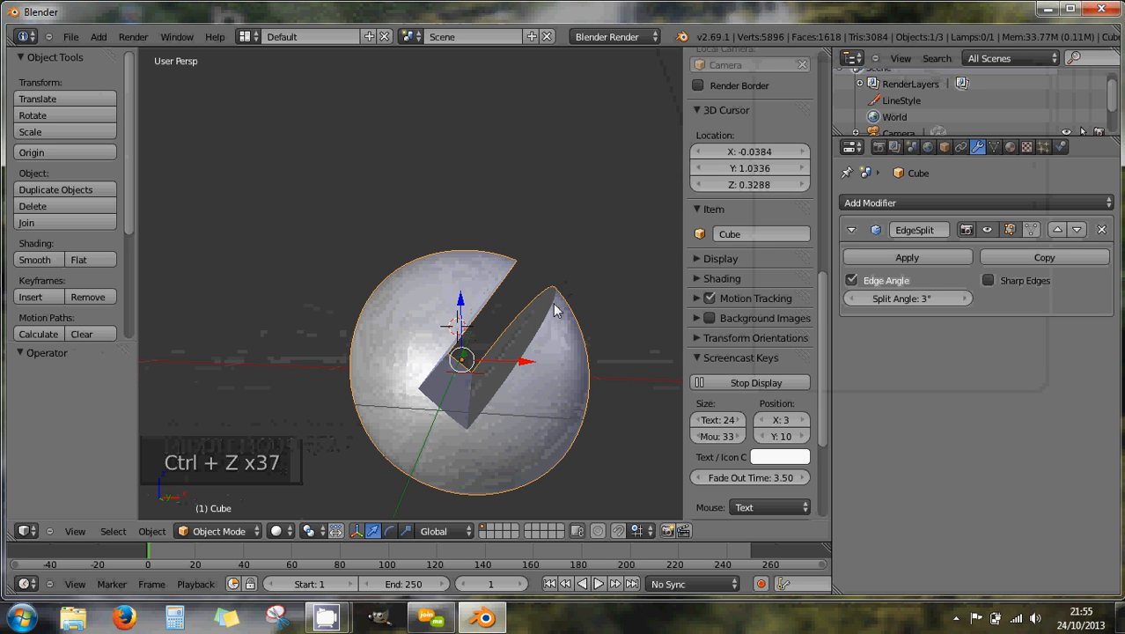
{"action": "key", "text": "ctrl+z"}
{"action": "key", "text": "ctrl+z"}
{"action": "key", "text": "ctrl+z"}
{"action": "key", "text": "ctrl+z"}
{"action": "key", "text": "ctrl+z"}
{"action": "key", "text": "ctrl+z"}
{"action": "key", "text": "ctrl+z"}
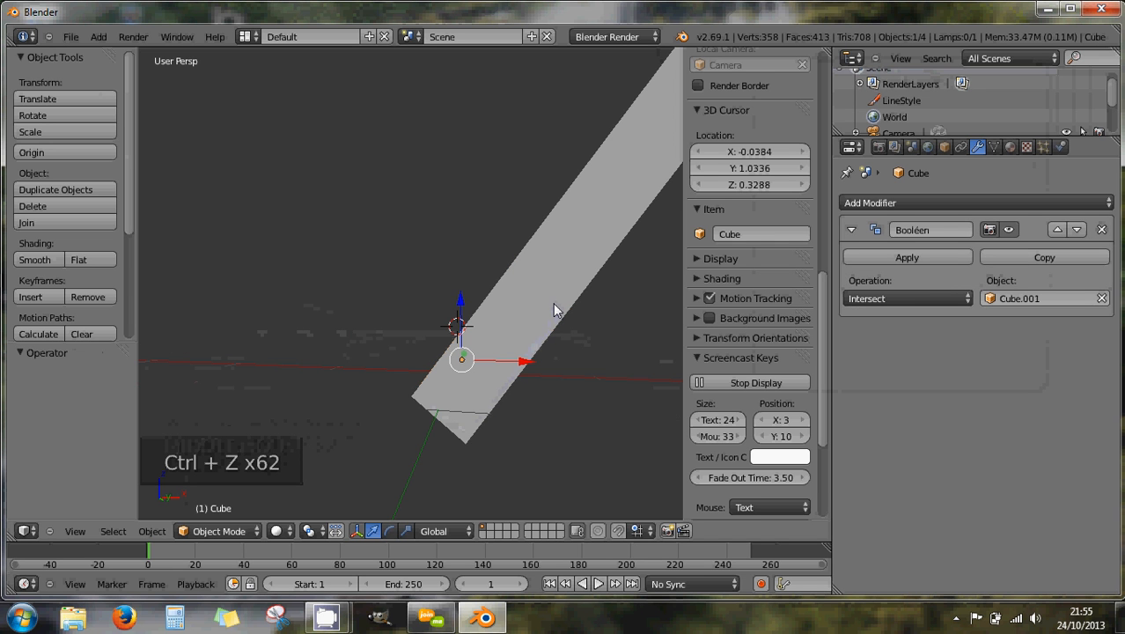
{"action": "key", "text": "ctrl+shift+z"}
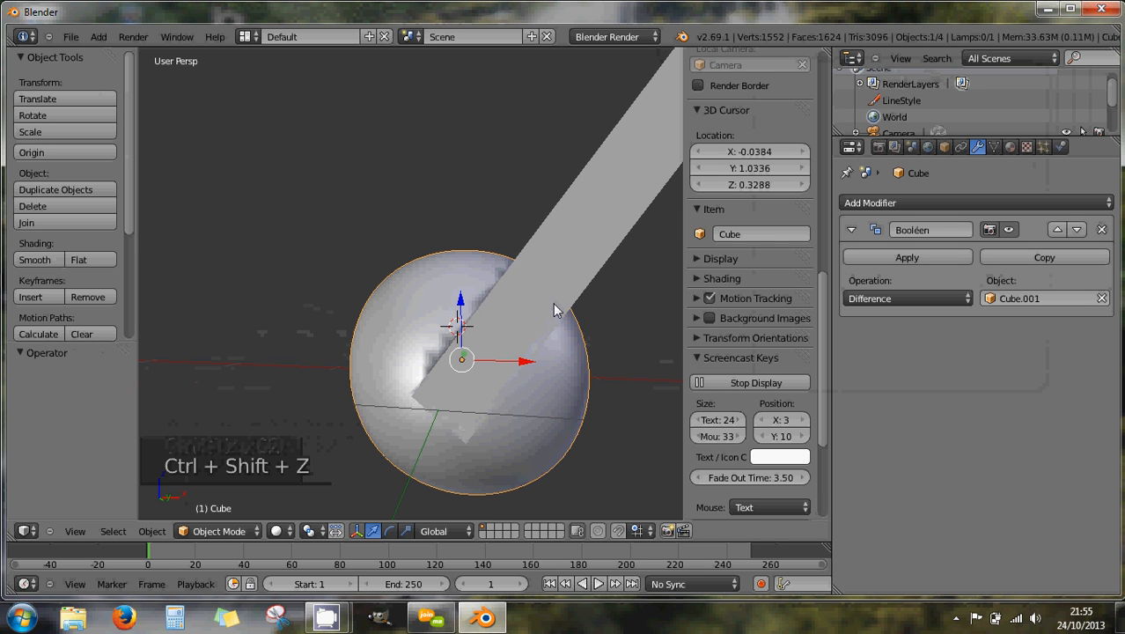
Move the bar that cuts into the sphere 0.45 along X and delete it.
{"action": "right_click", "coordinate": [602, 247]}
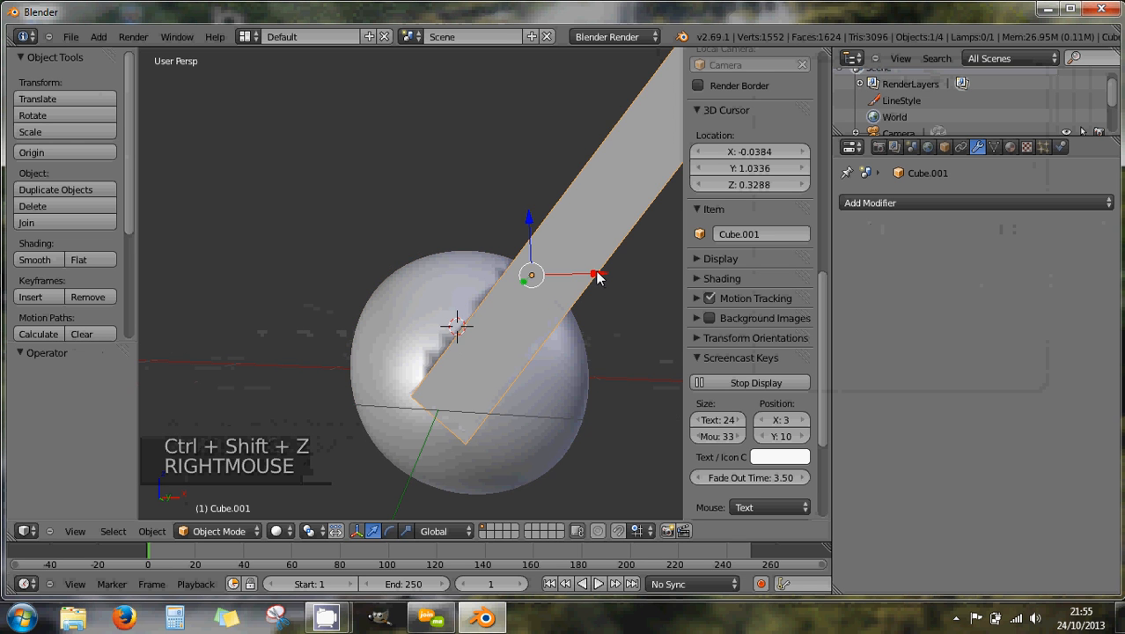
{"action": "left_click_drag", "start_coordinate": [599, 284], "coordinate": [659, 286]}
{"action": "scroll", "coordinate": [620, 308], "scroll_direction": "down", "scroll_amount": 3}
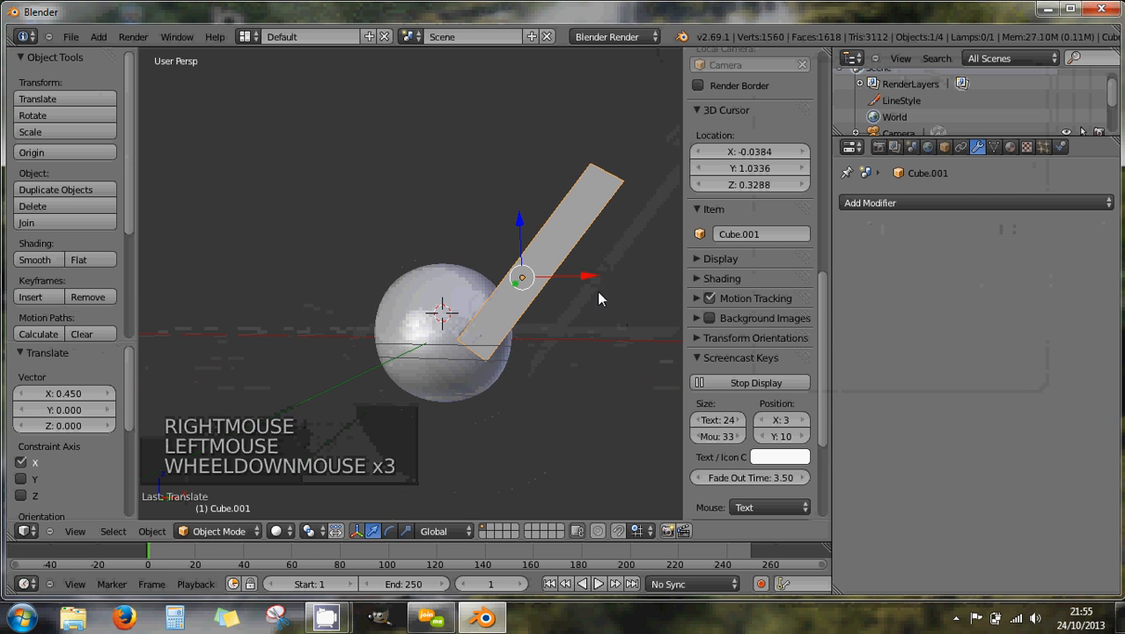
{"action": "key", "text": "Delete"}
{"action": "left_click", "coordinate": [583, 275]}
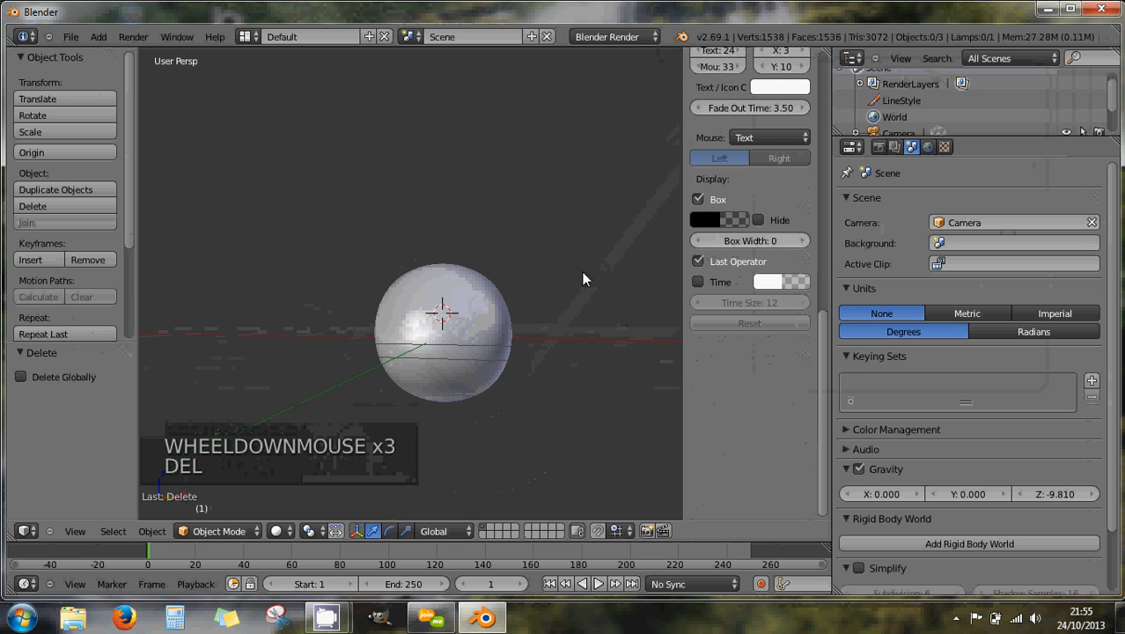
{"action": "middle_click_drag", "start_coordinate": [520, 287], "coordinate": [490, 300]}
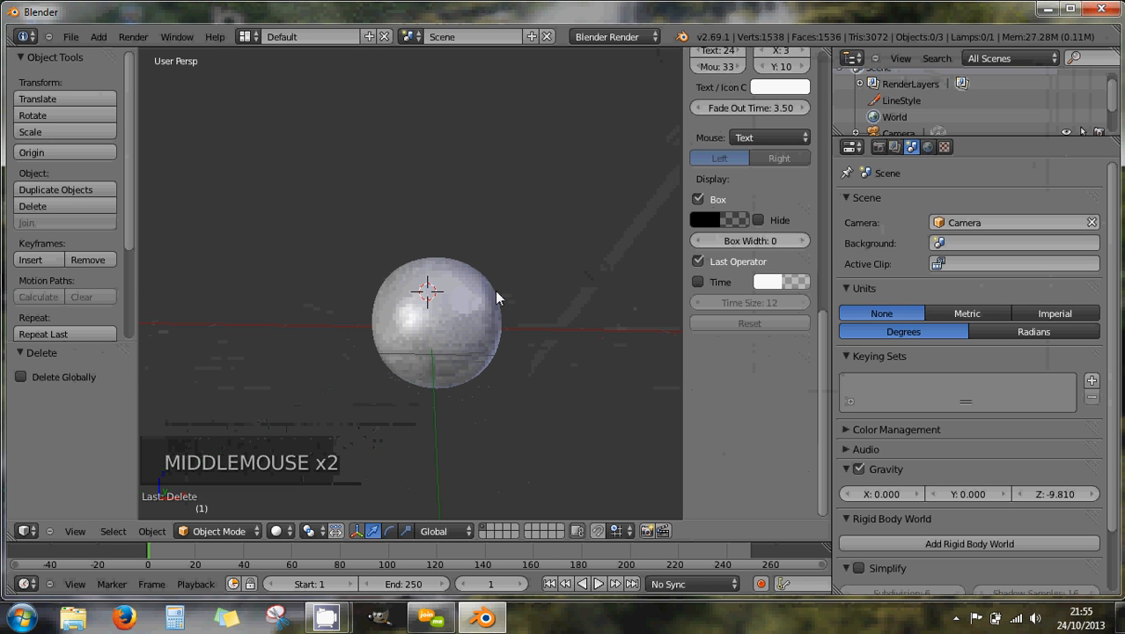
Start a new default scene and widen the properties area beside the viewport.
{"action": "left_click", "coordinate": [70, 36]}
{"action": "left_click", "coordinate": [78, 51]}
{"action": "left_click", "coordinate": [81, 60]}
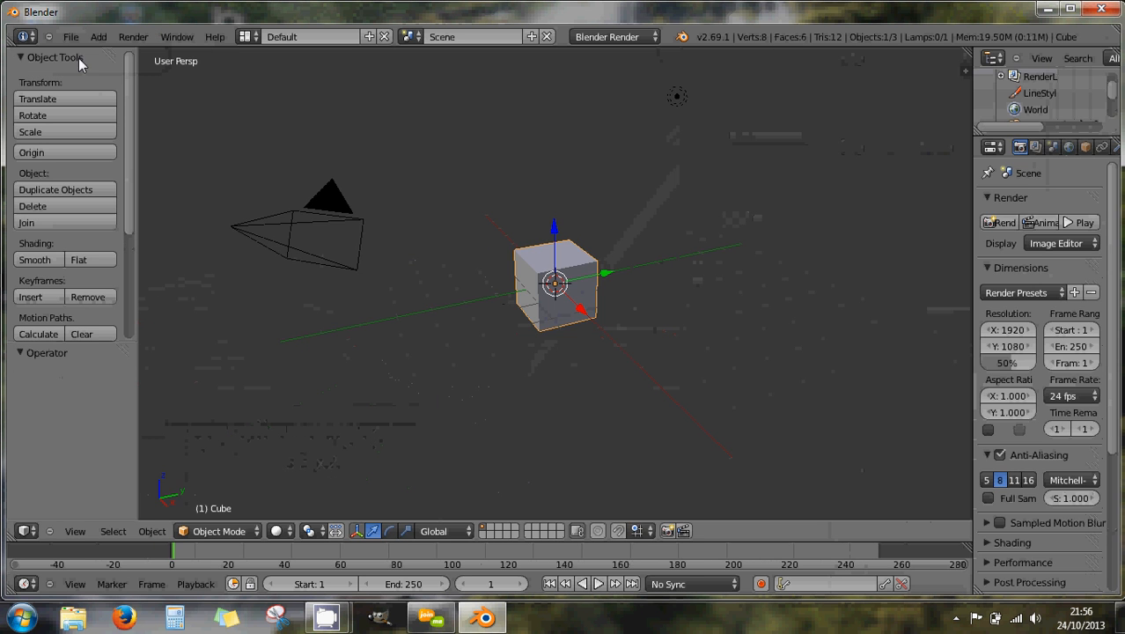
{"action": "scroll", "coordinate": [586, 312], "scroll_direction": "up", "scroll_amount": 4}
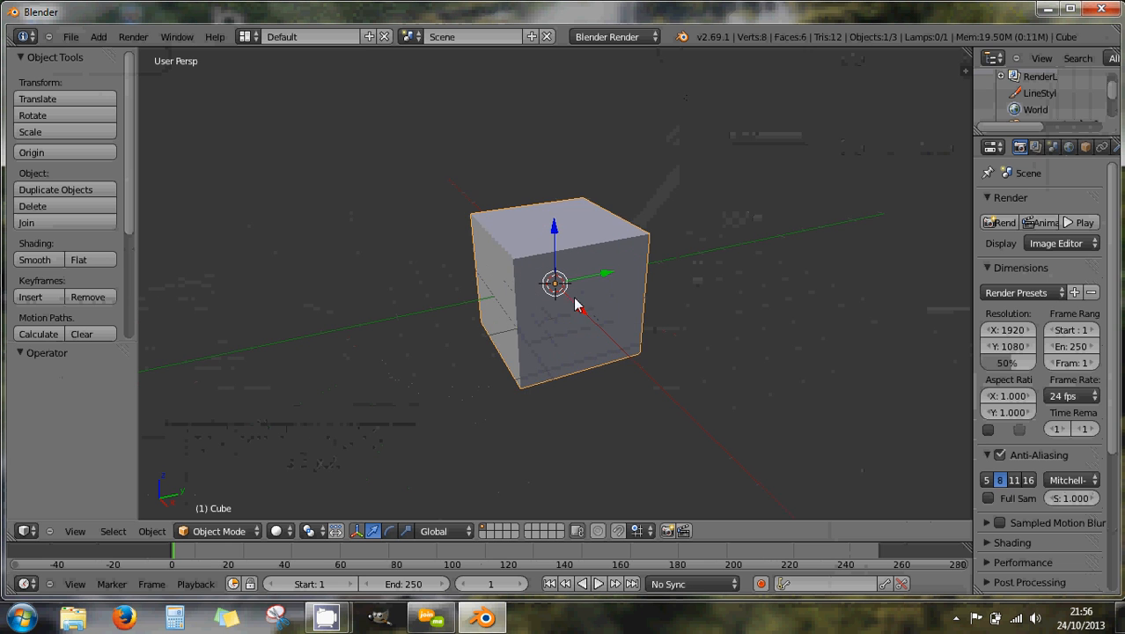
{"action": "left_click_drag", "start_coordinate": [973, 259], "coordinate": [859, 258]}
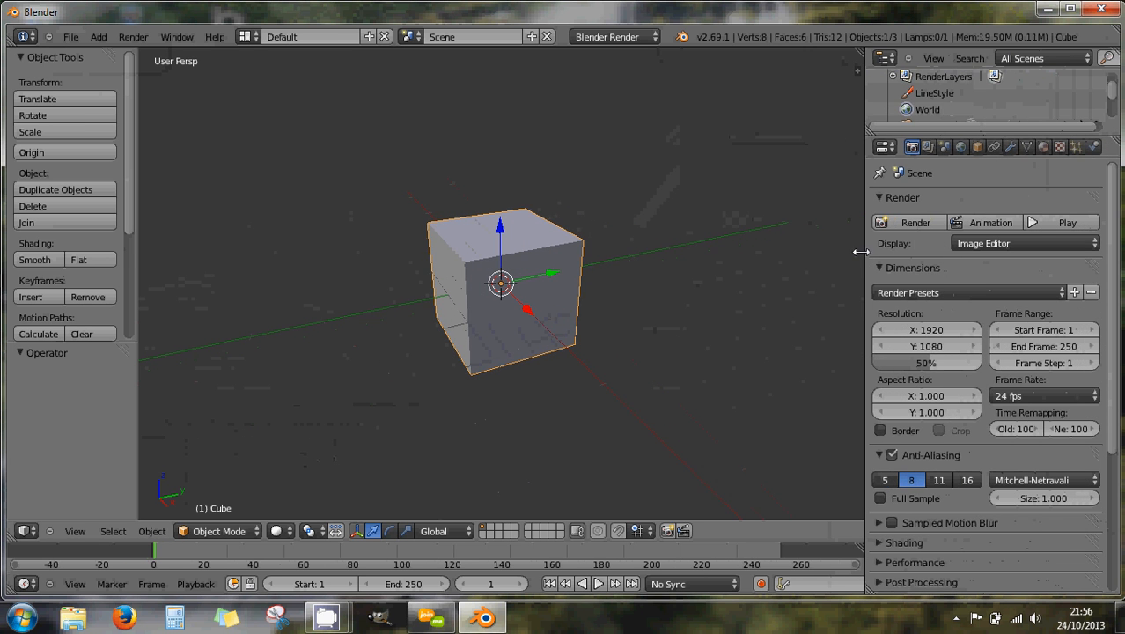
Add a Subdivision Surface modifier to the default cube and set its view subdivisions to 5.
{"action": "left_click", "coordinate": [1004, 149]}
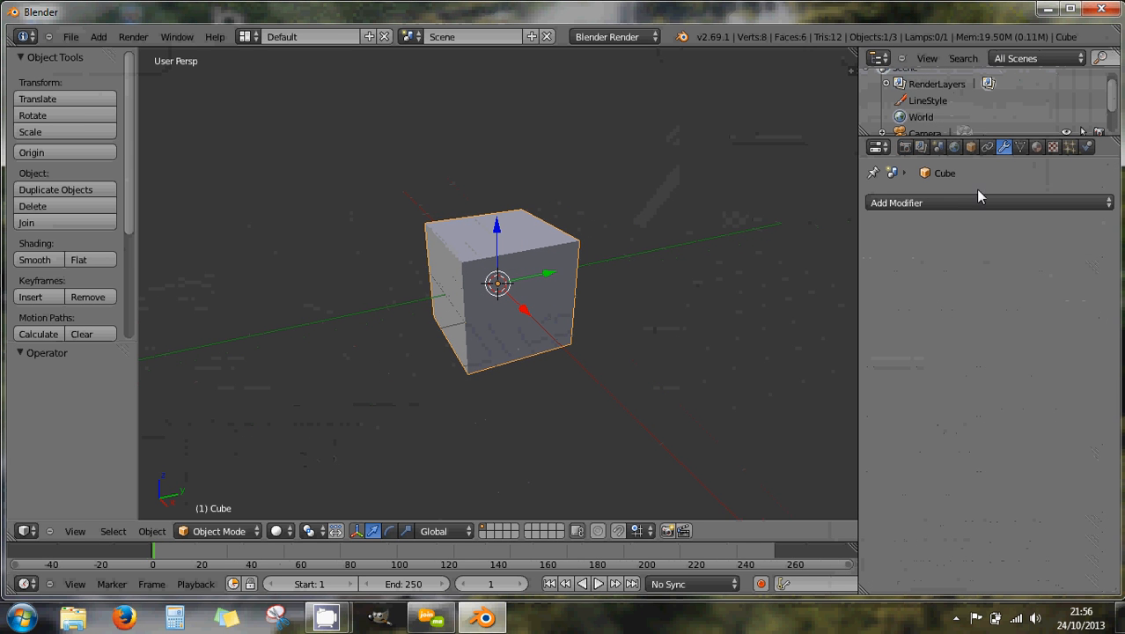
{"action": "left_click", "coordinate": [963, 205]}
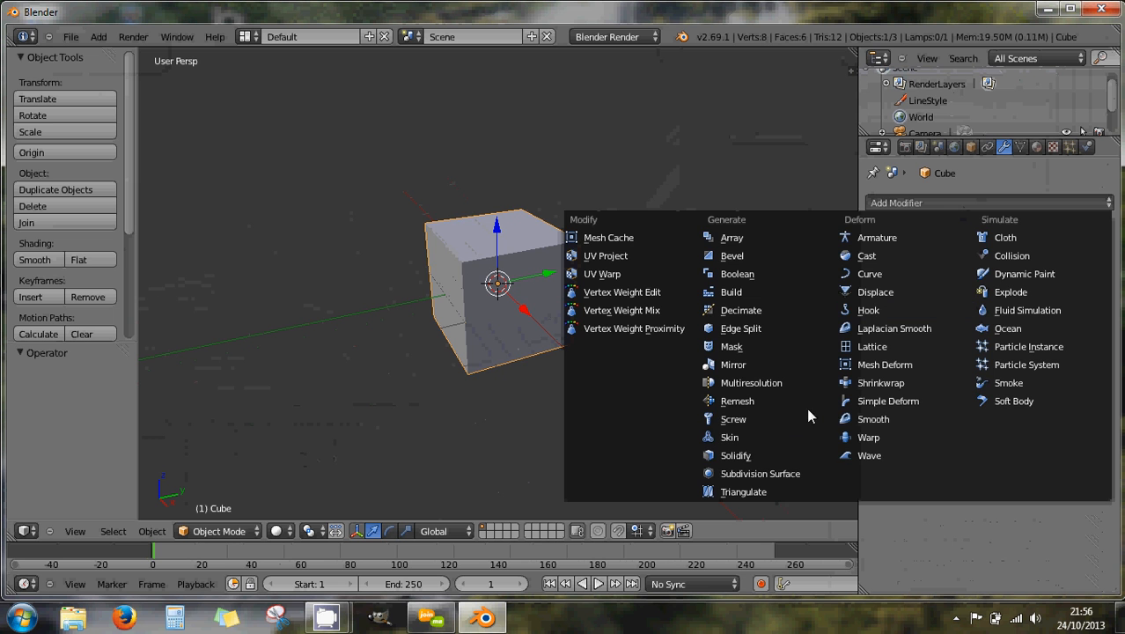
{"action": "left_click", "coordinate": [763, 475]}
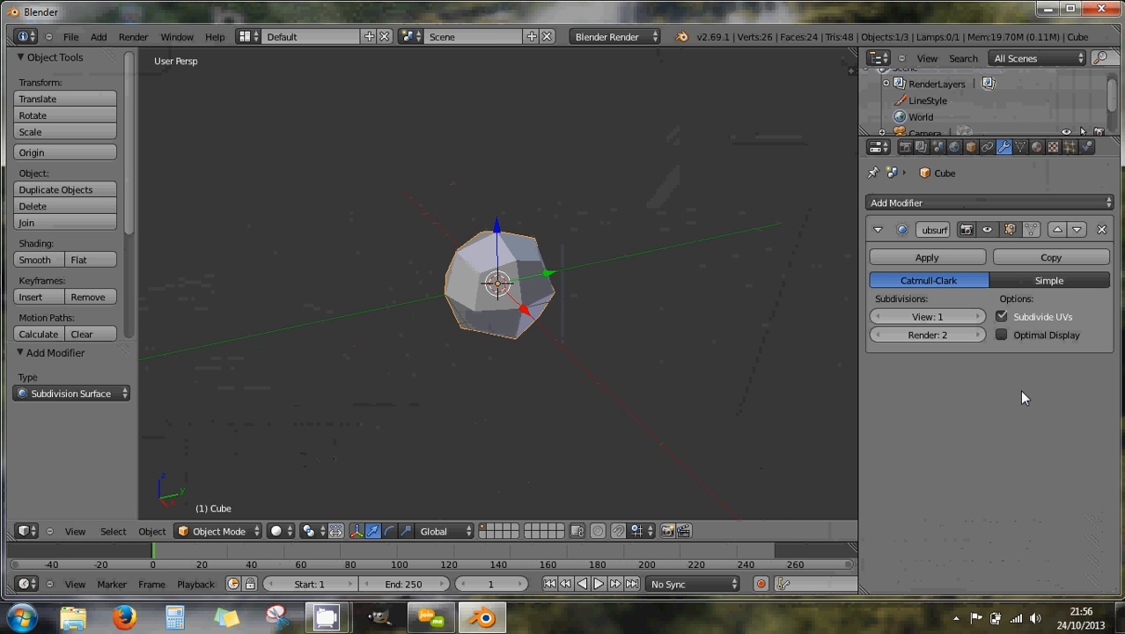
{"action": "left_click", "coordinate": [980, 317]}
{"action": "left_click", "coordinate": [979, 317]}
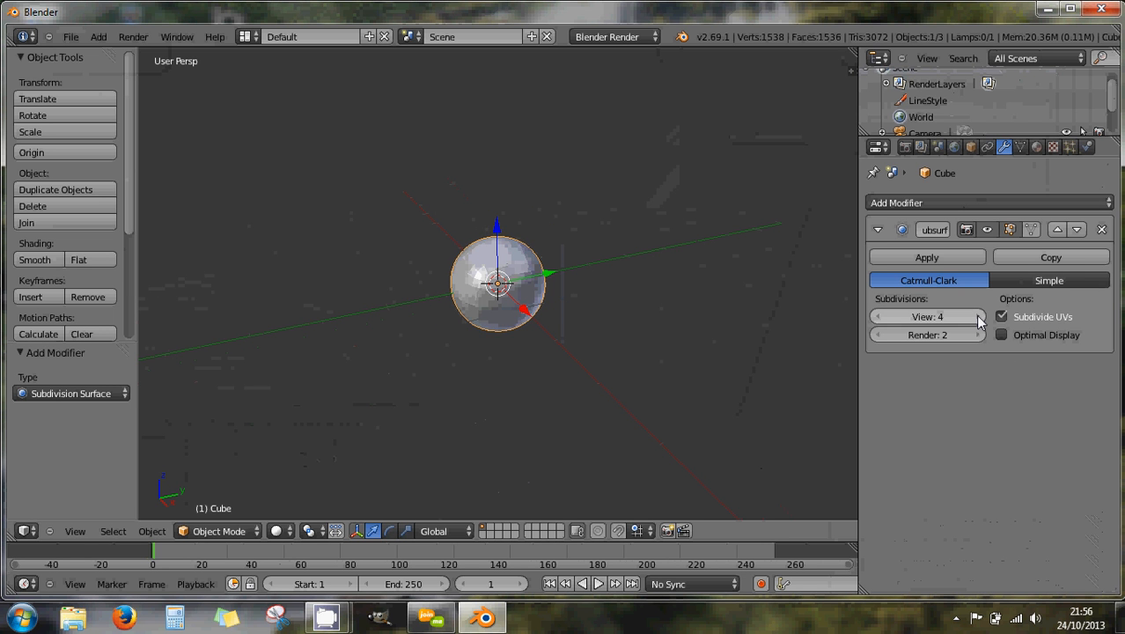
{"action": "left_click", "coordinate": [979, 317]}
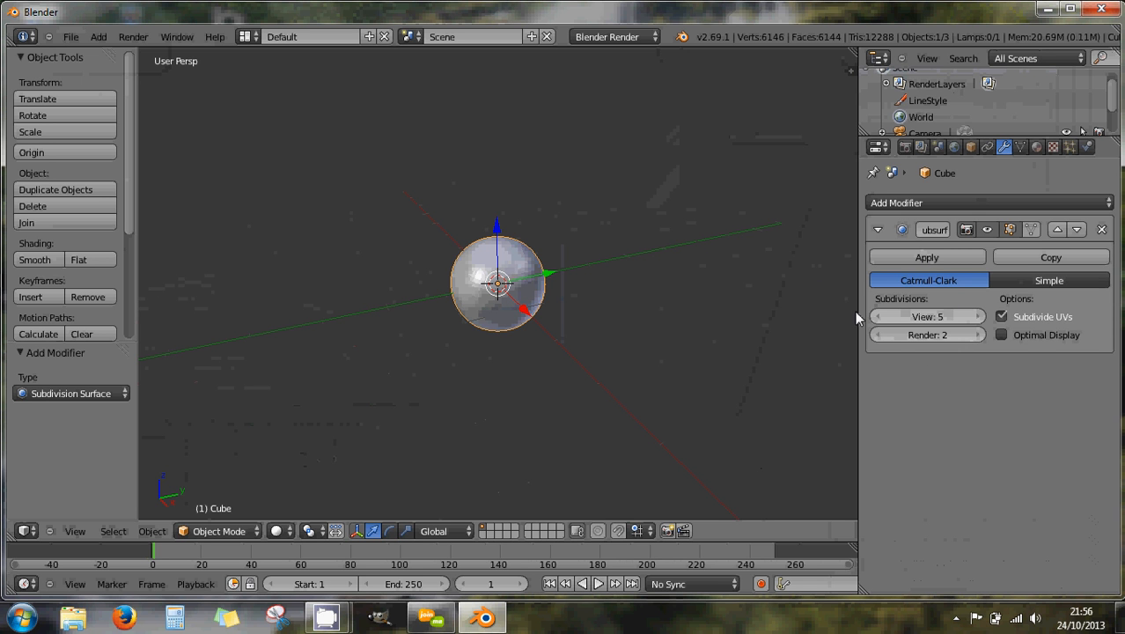
Set the view subdivisions of the cube's Subdivision Surface modifier to 4.
{"action": "left_click", "coordinate": [878, 230]}
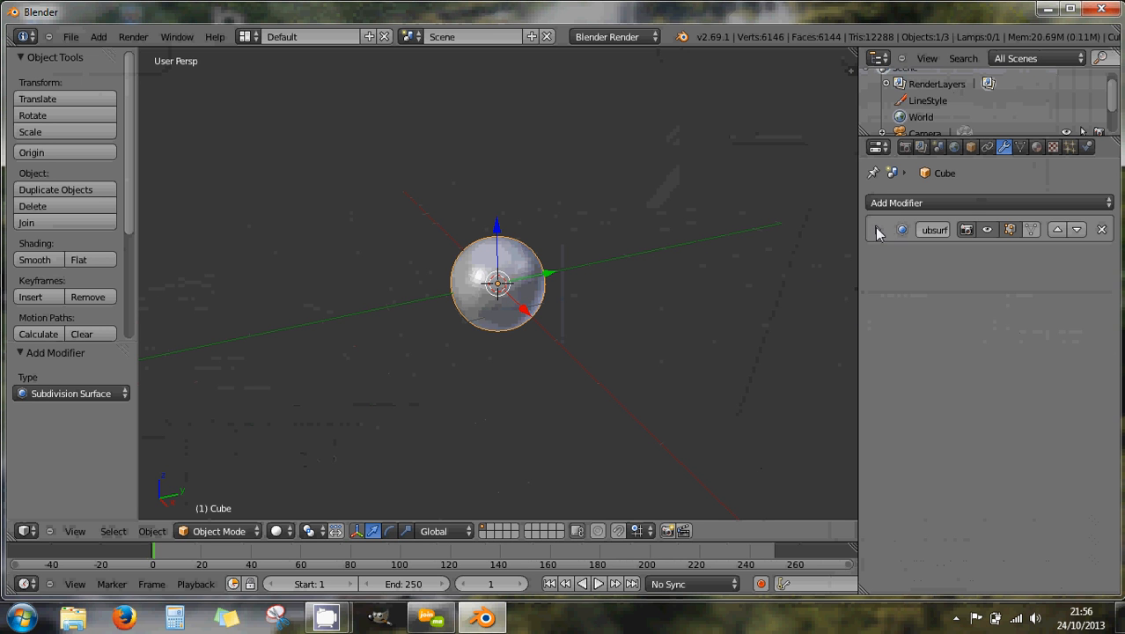
{"action": "middle_click_drag", "start_coordinate": [583, 271], "coordinate": [557, 271]}
{"action": "scroll", "coordinate": [558, 270], "scroll_direction": "up", "scroll_amount": 2}
{"action": "scroll", "coordinate": [570, 272], "scroll_direction": "up", "scroll_amount": 1}
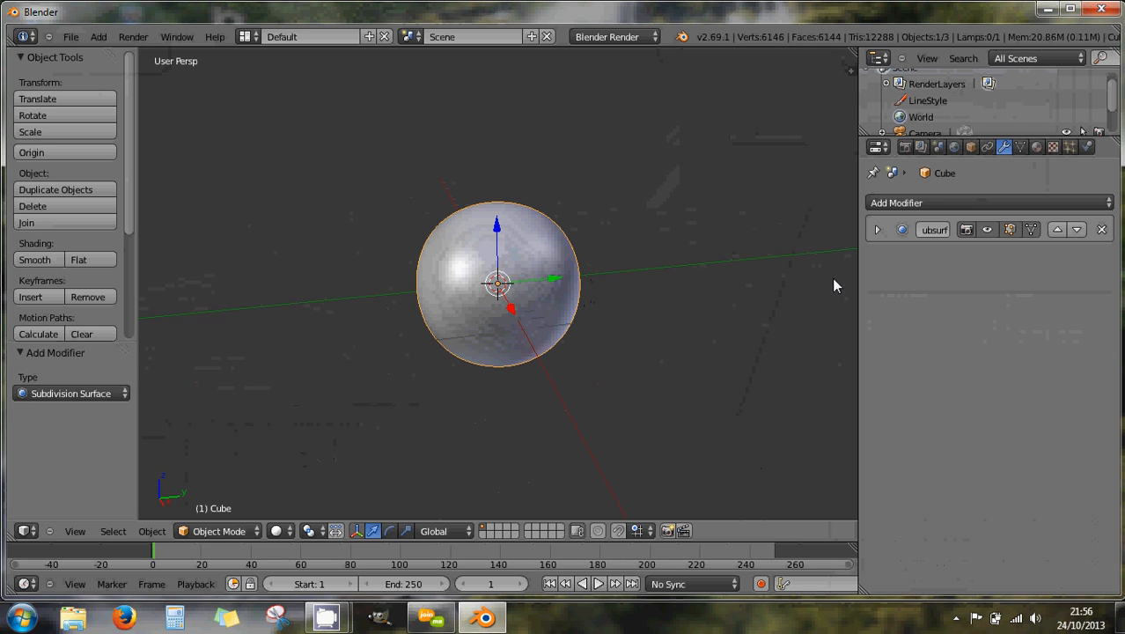
{"action": "left_click", "coordinate": [878, 230]}
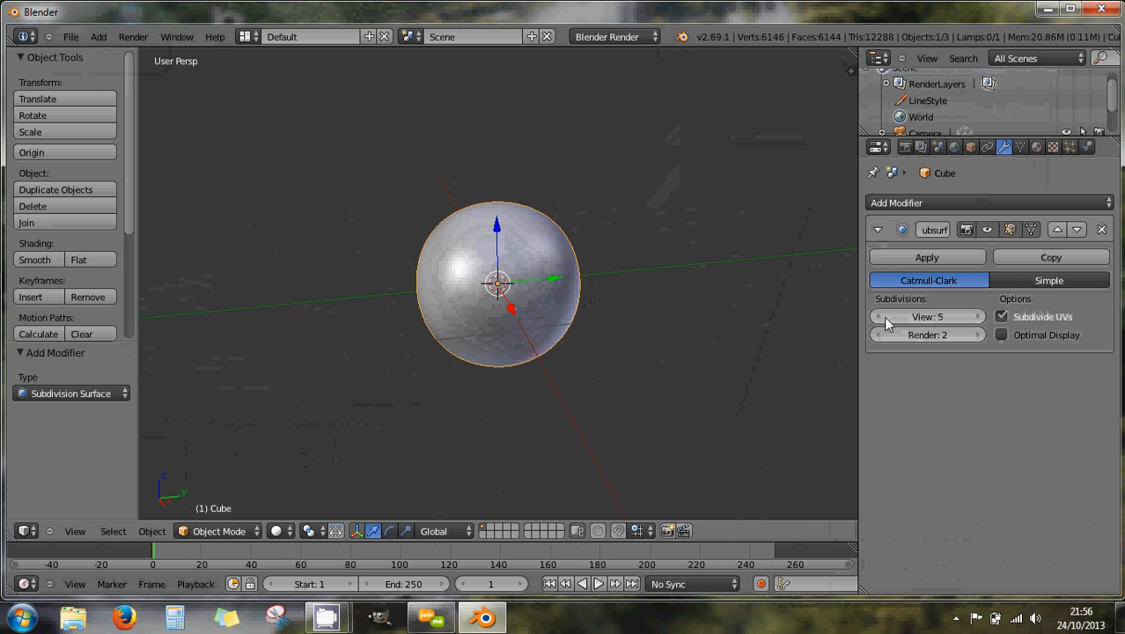
{"action": "left_click", "coordinate": [878, 318]}
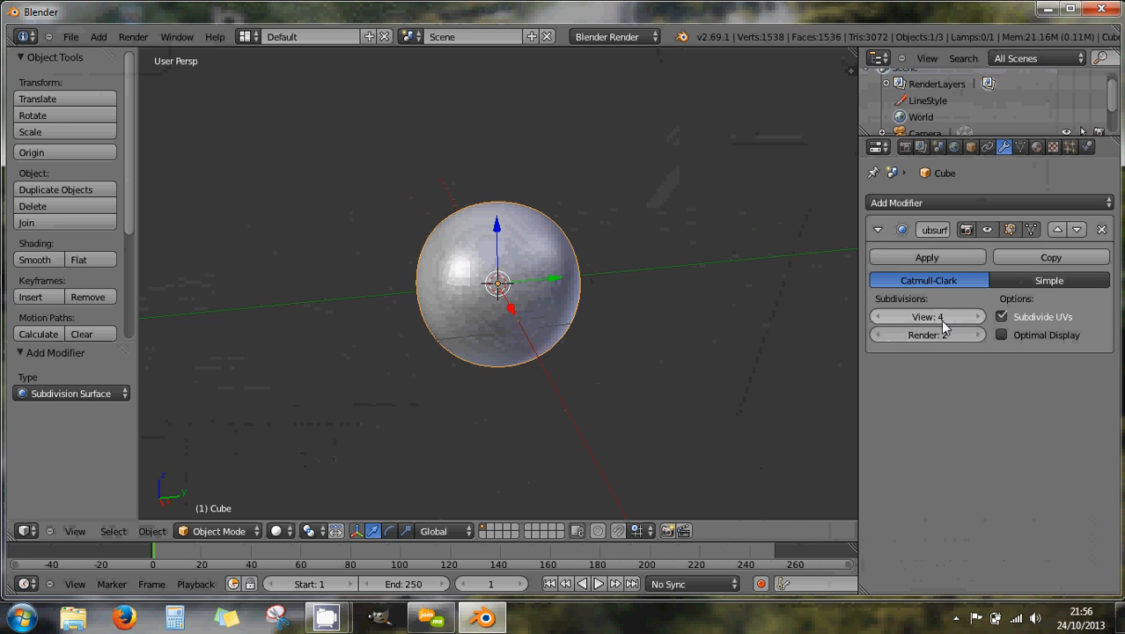
{"action": "left_click", "coordinate": [878, 230]}
{"action": "left_click", "coordinate": [878, 230]}
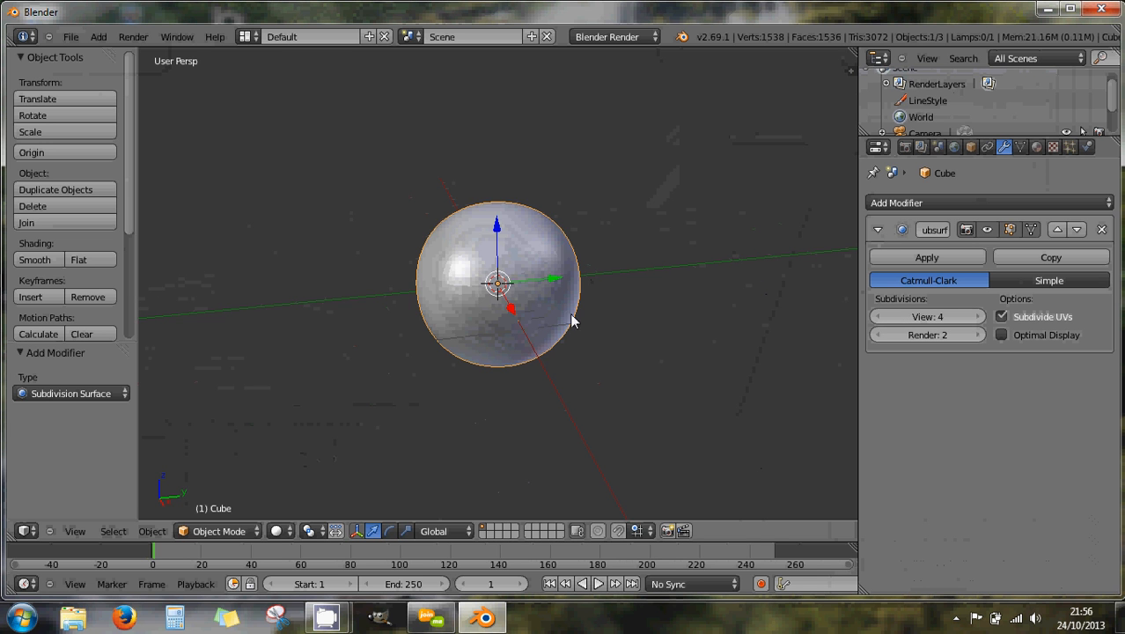
Switch the viewport to the front orthographic view of the sphere.
{"action": "scroll", "coordinate": [573, 310], "scroll_direction": "down", "scroll_amount": 1}
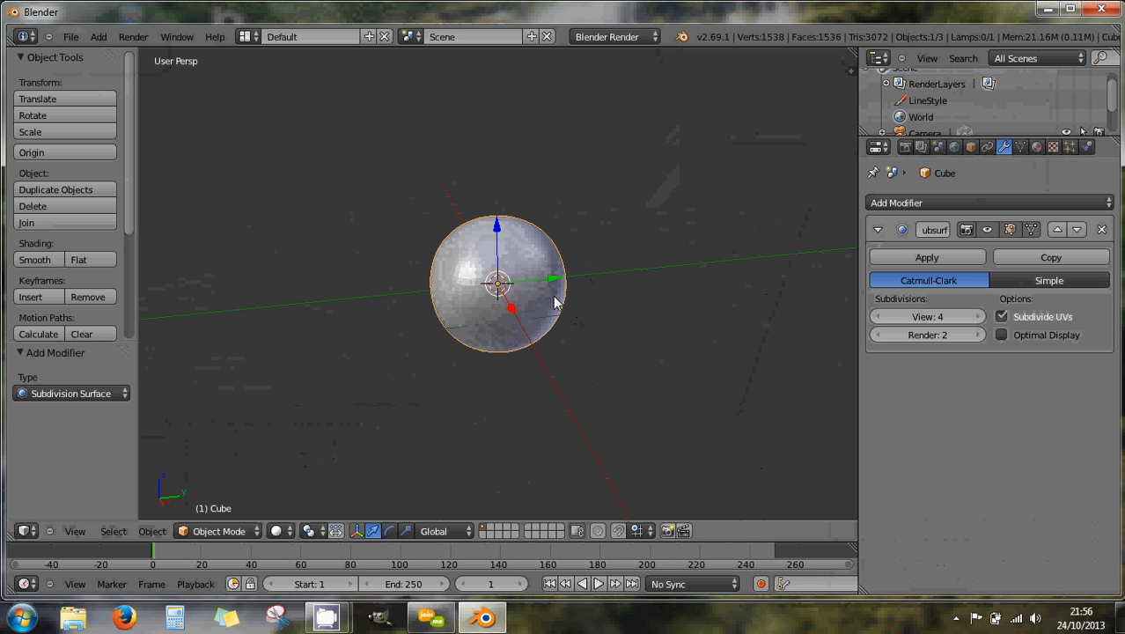
{"action": "key", "text": "KP_7"}
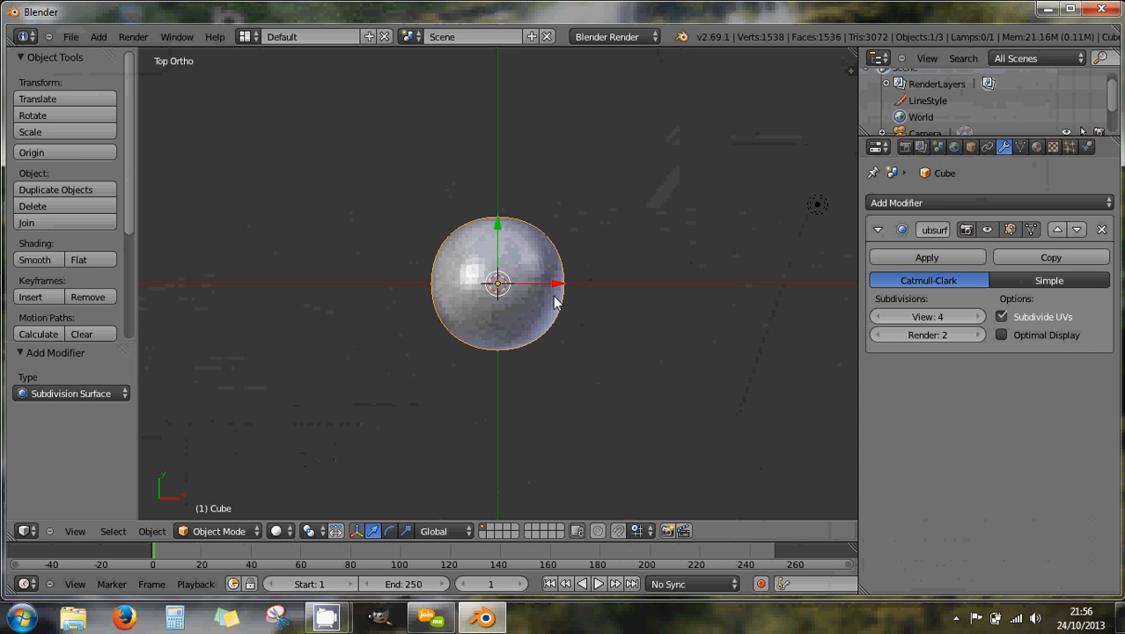
{"action": "key", "text": "KP_1"}
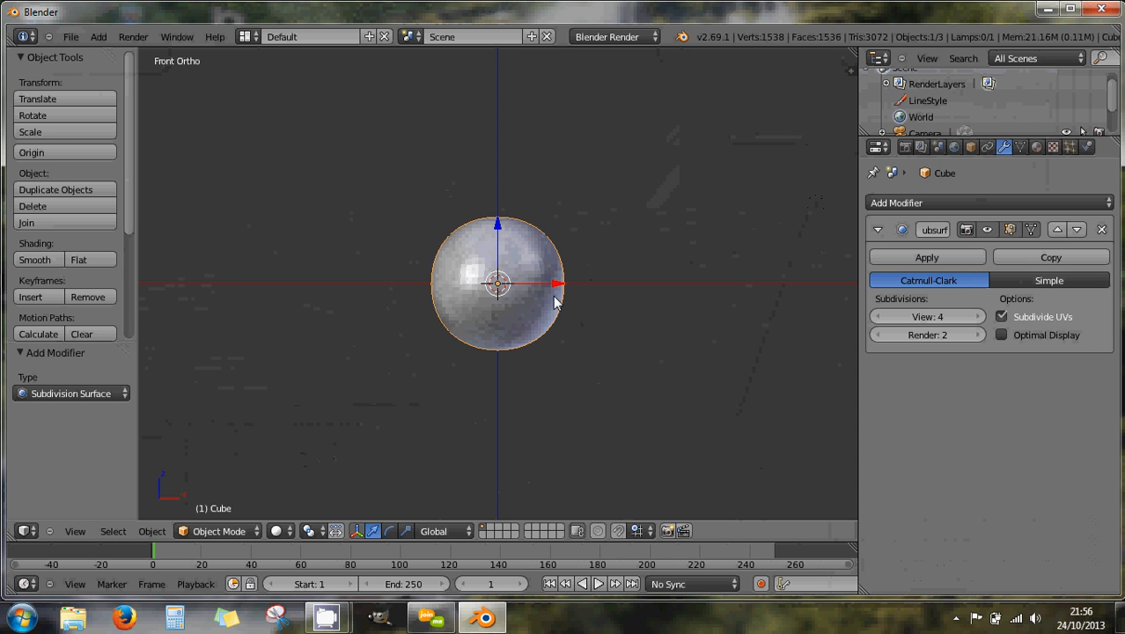
{"action": "key", "text": "shift+a"}
{"action": "mouse_move", "coordinate": [554, 302]}
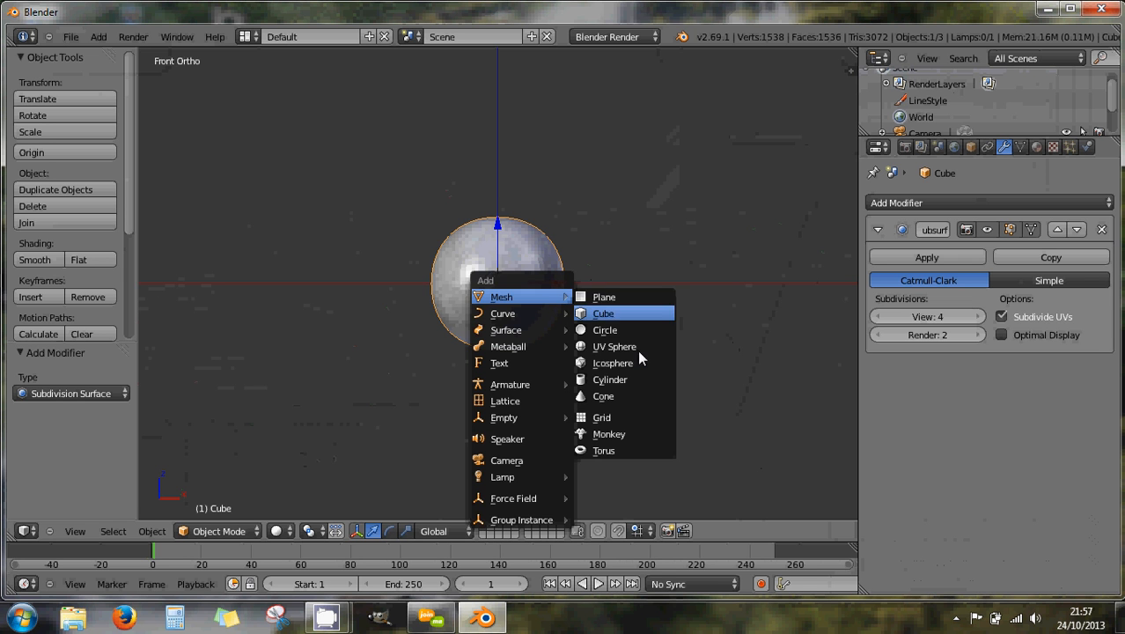
{"action": "left_click", "coordinate": [629, 381]}
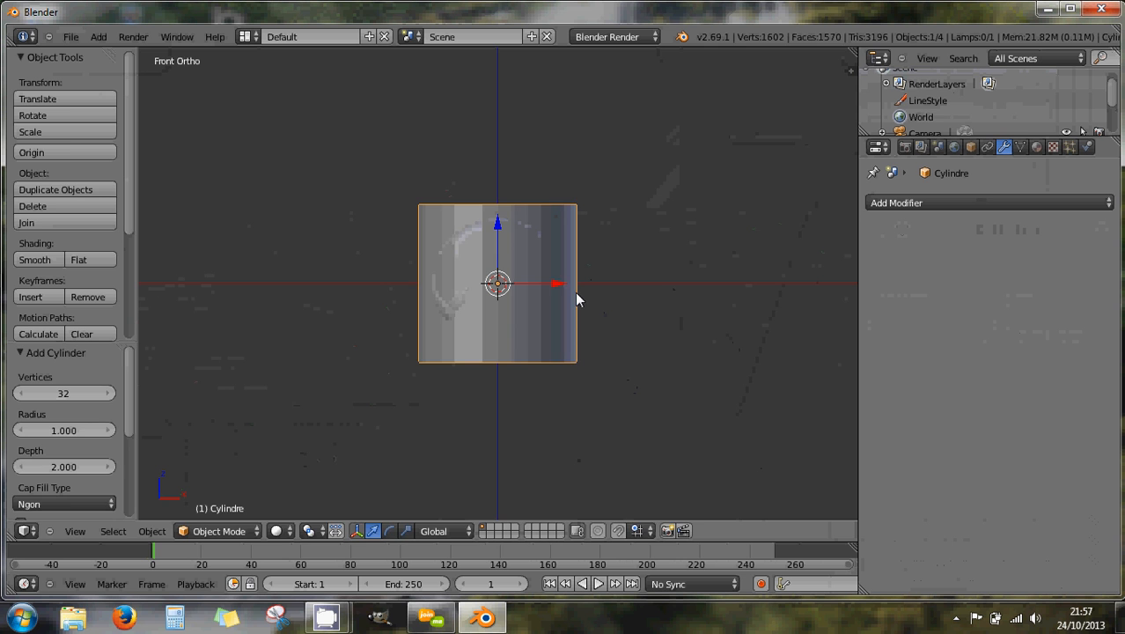
{"action": "key", "text": "Tab"}
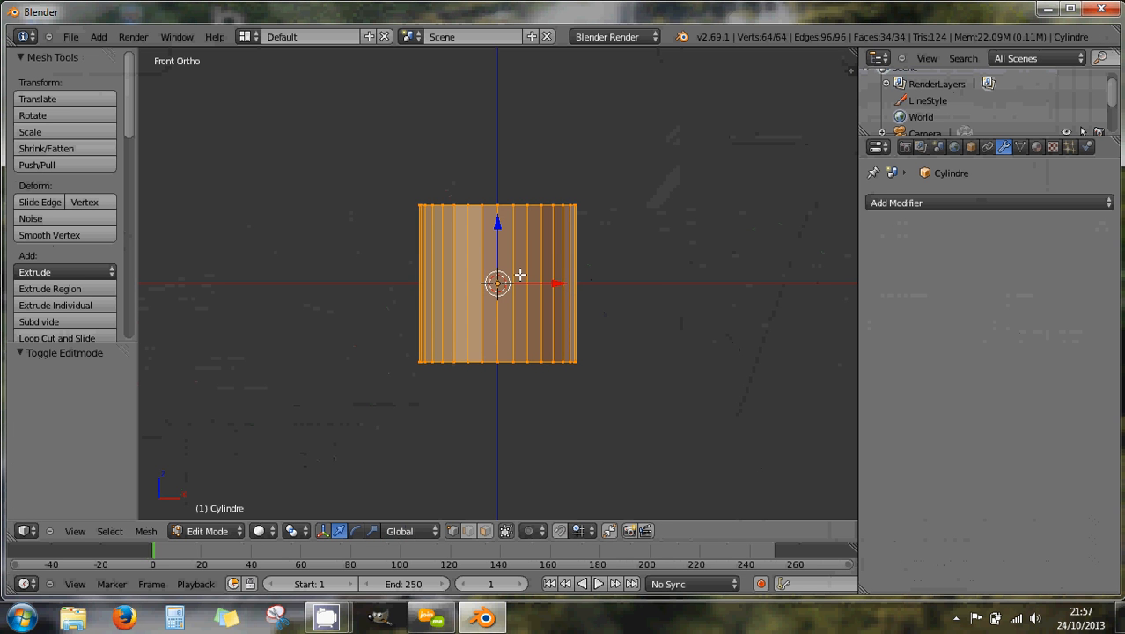
{"action": "key", "text": "Tab"}
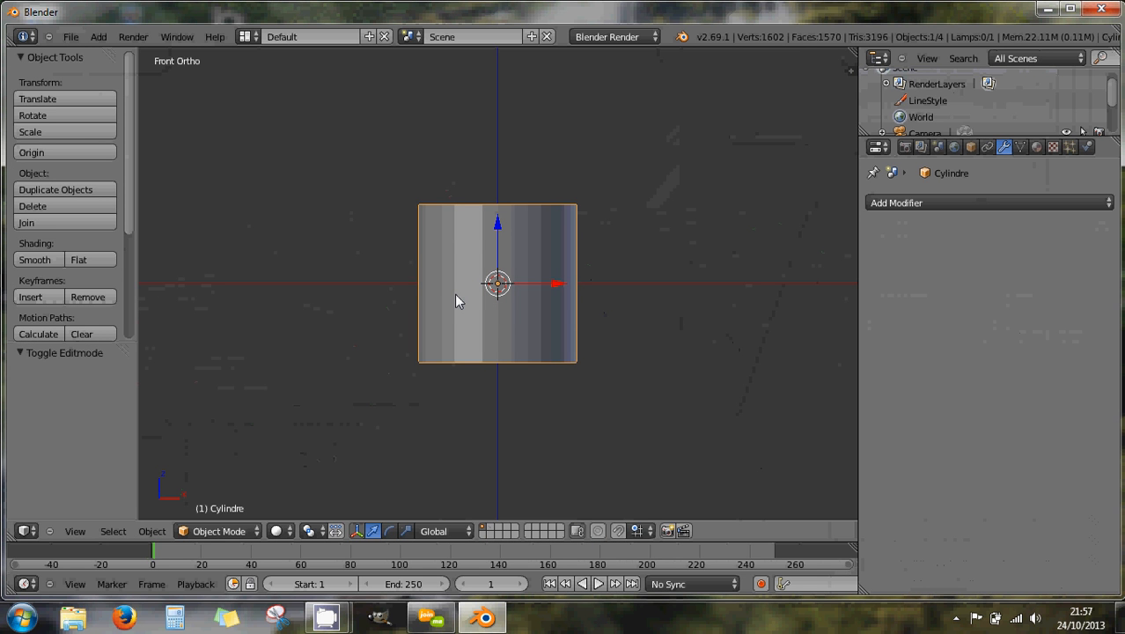
{"action": "key", "text": "ctrl+z"}
{"action": "key", "text": "ctrl+z"}
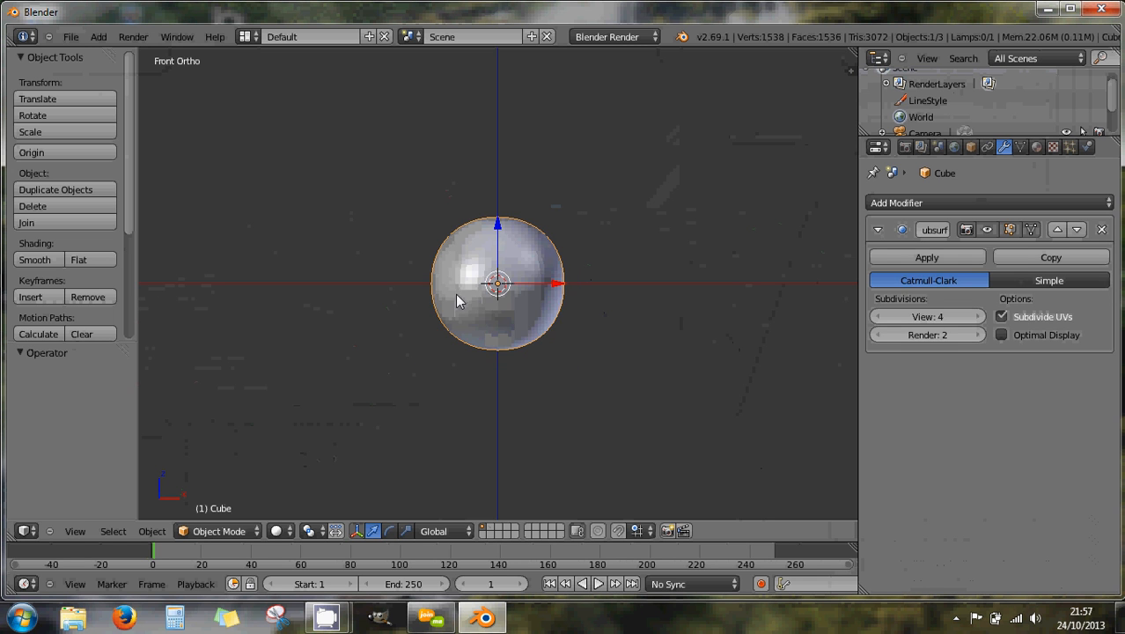
Add a cylinder mesh at the sphere's centre and flatten it in Edit Mode by scaling about 0.406 along Z.
{"action": "key", "text": "shift+a"}
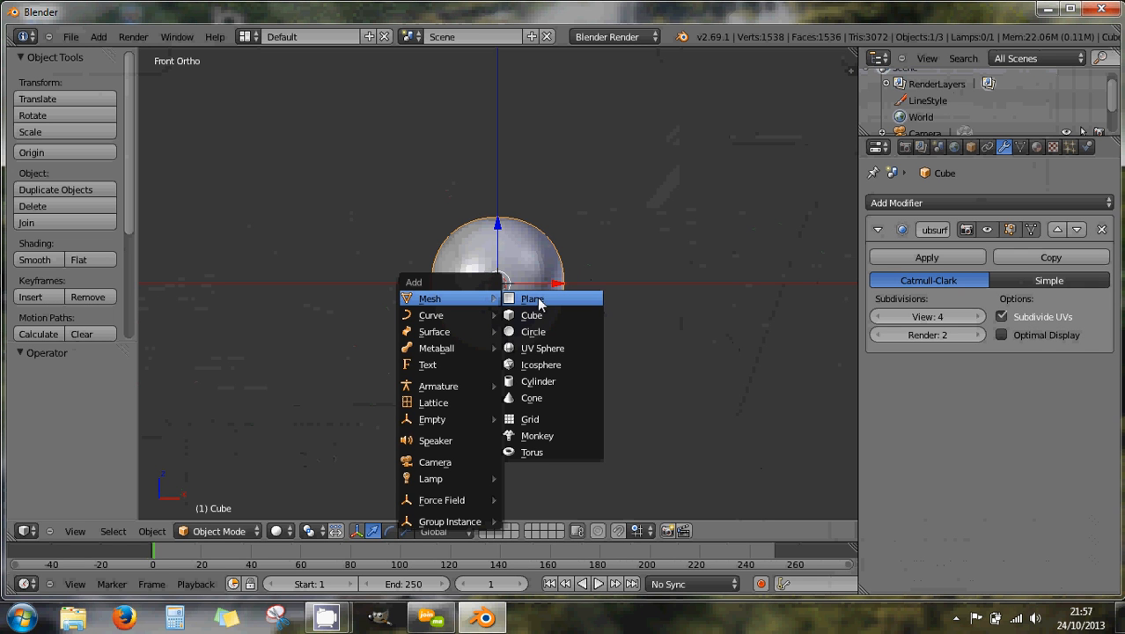
{"action": "left_click", "coordinate": [554, 387]}
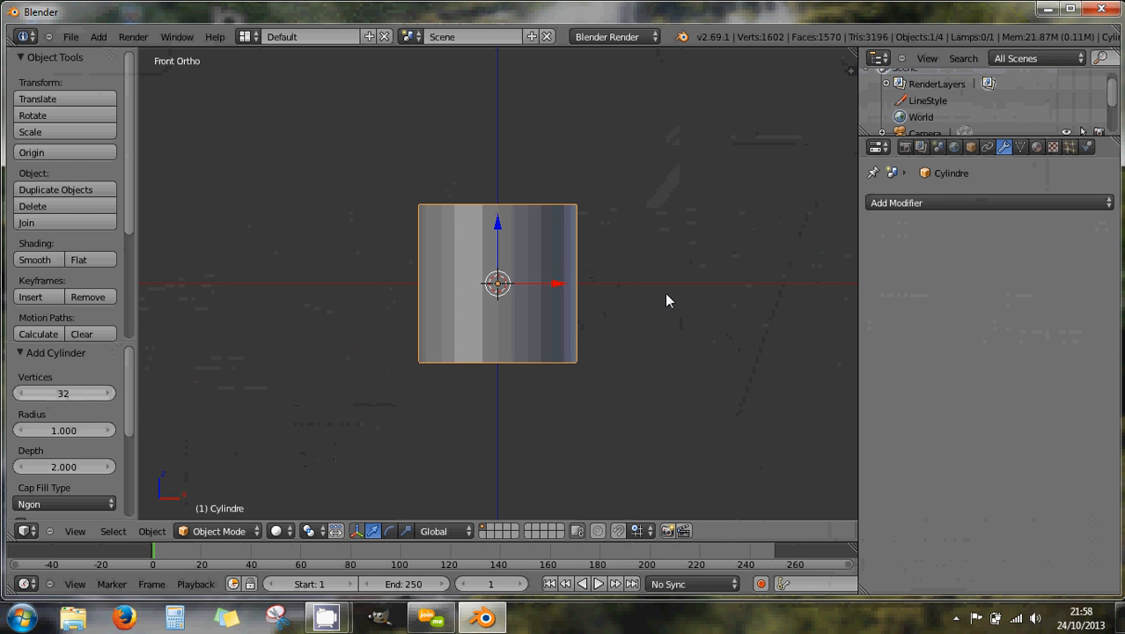
{"action": "key", "text": "Tab"}
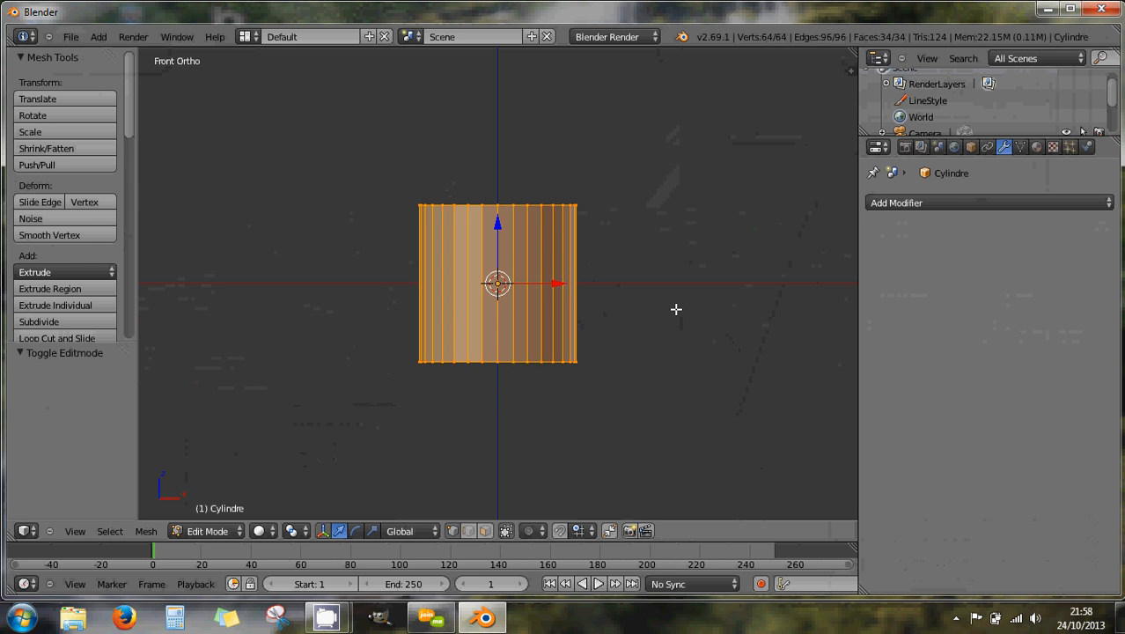
{"action": "key", "text": "s"}
{"action": "key", "text": "z"}
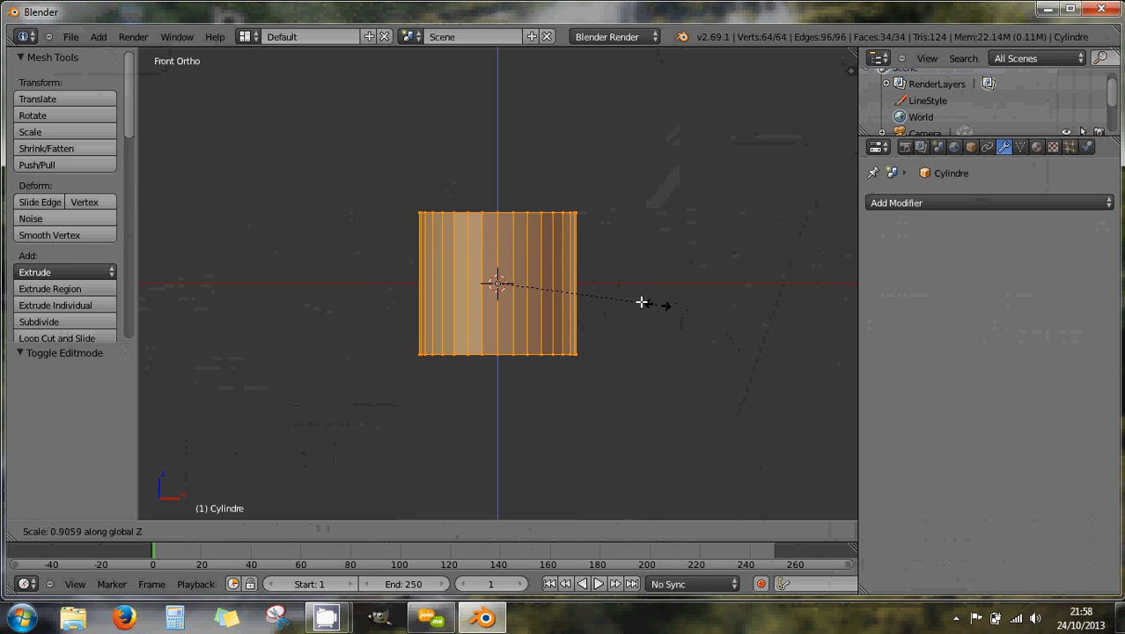
{"action": "left_click", "coordinate": [570, 294]}
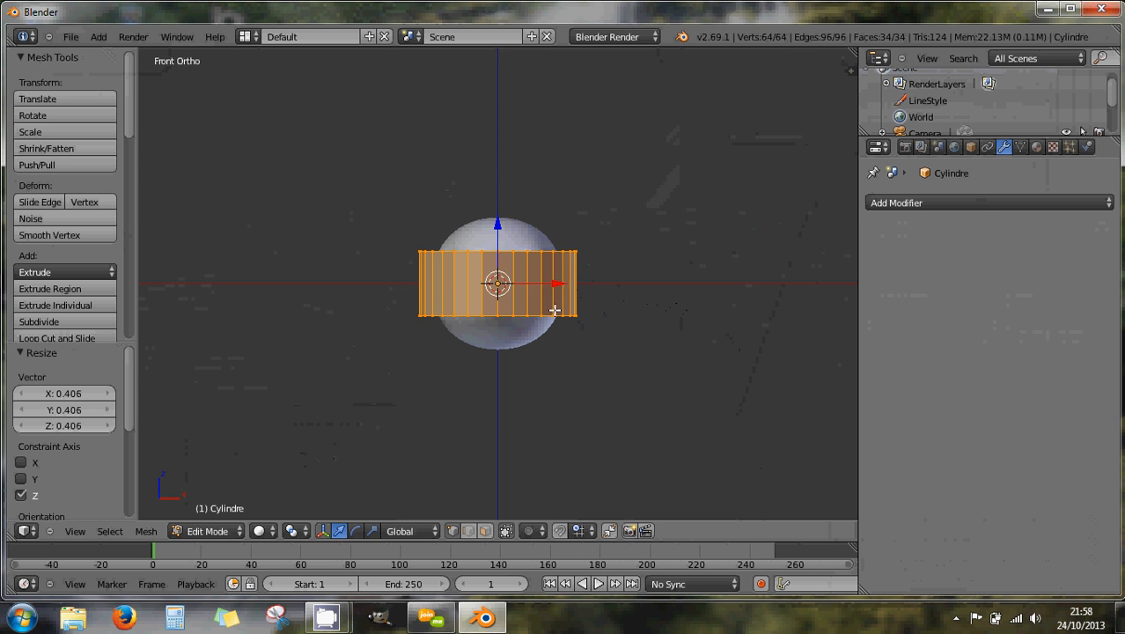
{"action": "middle_click_drag", "start_coordinate": [533, 296], "coordinate": [595, 396]}
{"action": "middle_click_drag", "start_coordinate": [511, 277], "coordinate": [494, 344]}
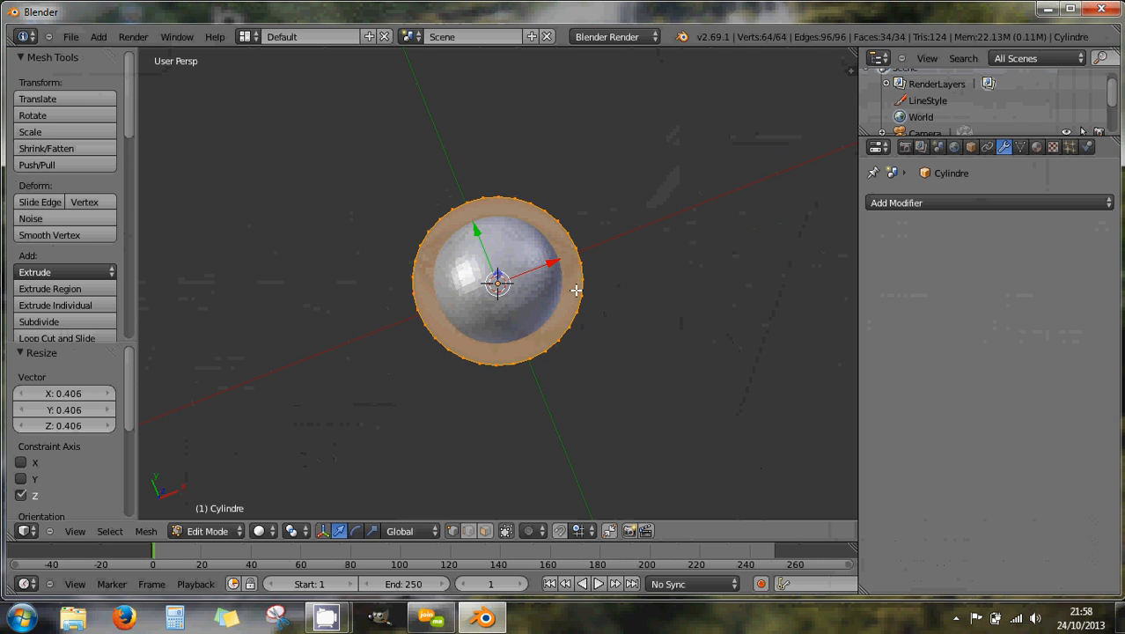
Leave Edit Mode and move the cylinder about 0.857 and the sphere about 0.421 along X.
{"action": "key", "text": "Tab"}
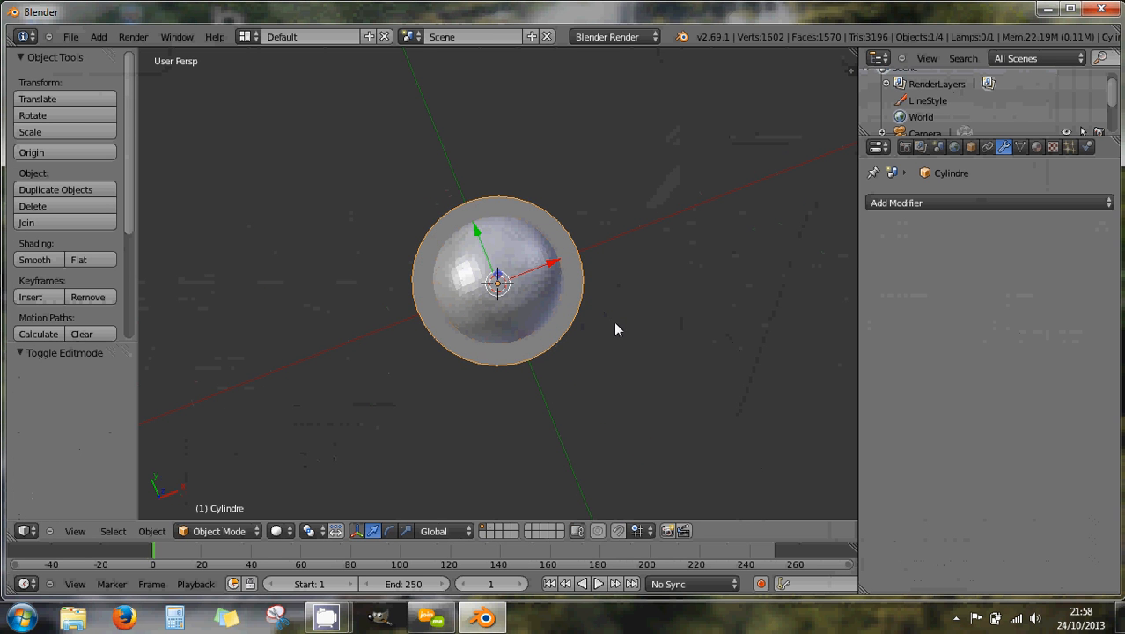
{"action": "left_click_drag", "start_coordinate": [557, 267], "coordinate": [616, 238]}
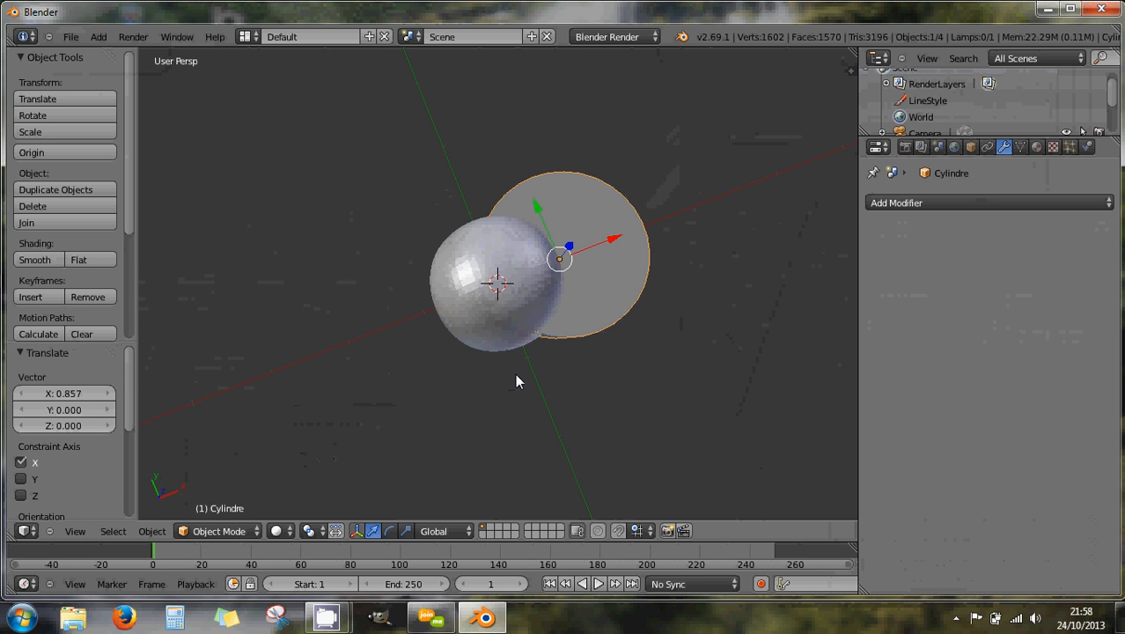
{"action": "right_click", "coordinate": [518, 320]}
{"action": "left_click_drag", "start_coordinate": [553, 264], "coordinate": [583, 251]}
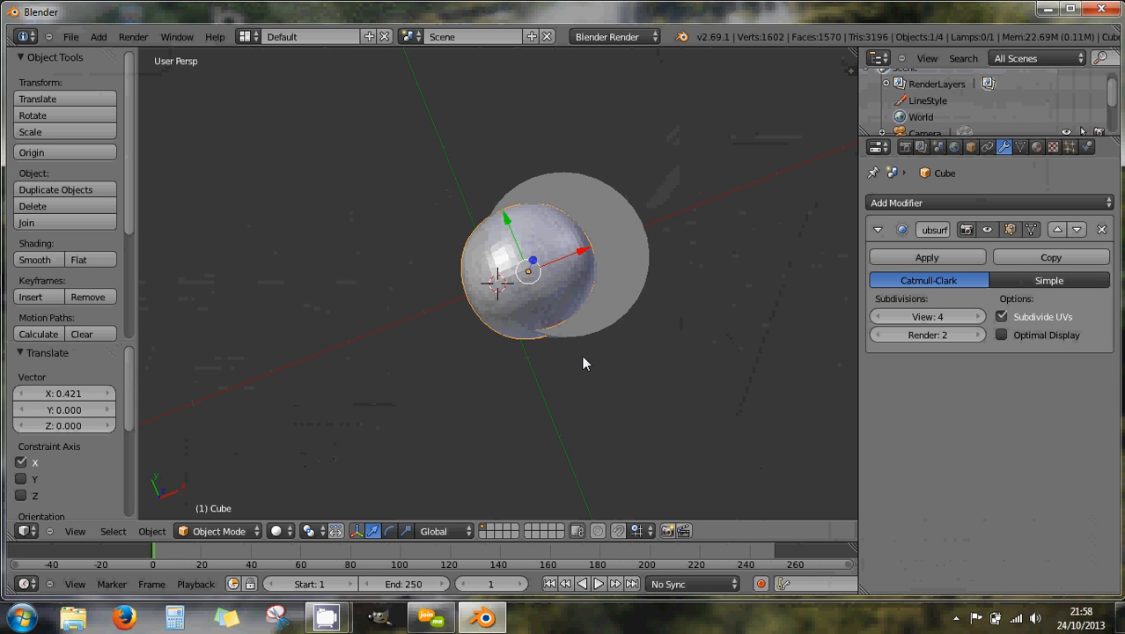
Snap the 3D cursor to the scene centre, place it elsewhere in the viewport, and return it with Cursor to Center.
{"action": "key", "text": "shift+s"}
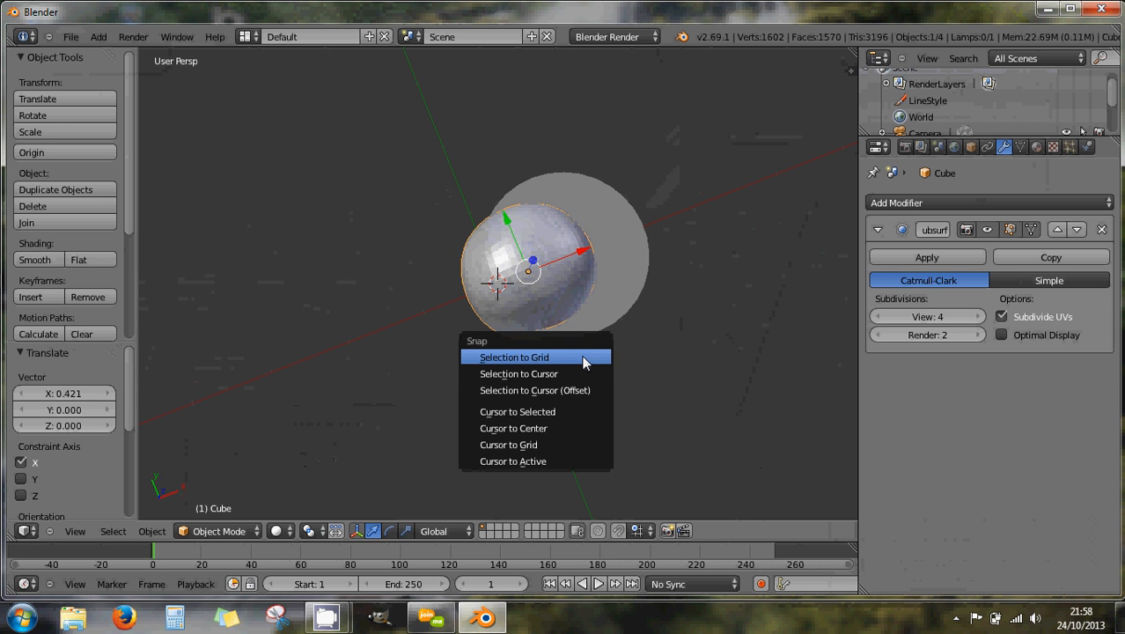
{"action": "left_click", "coordinate": [545, 430]}
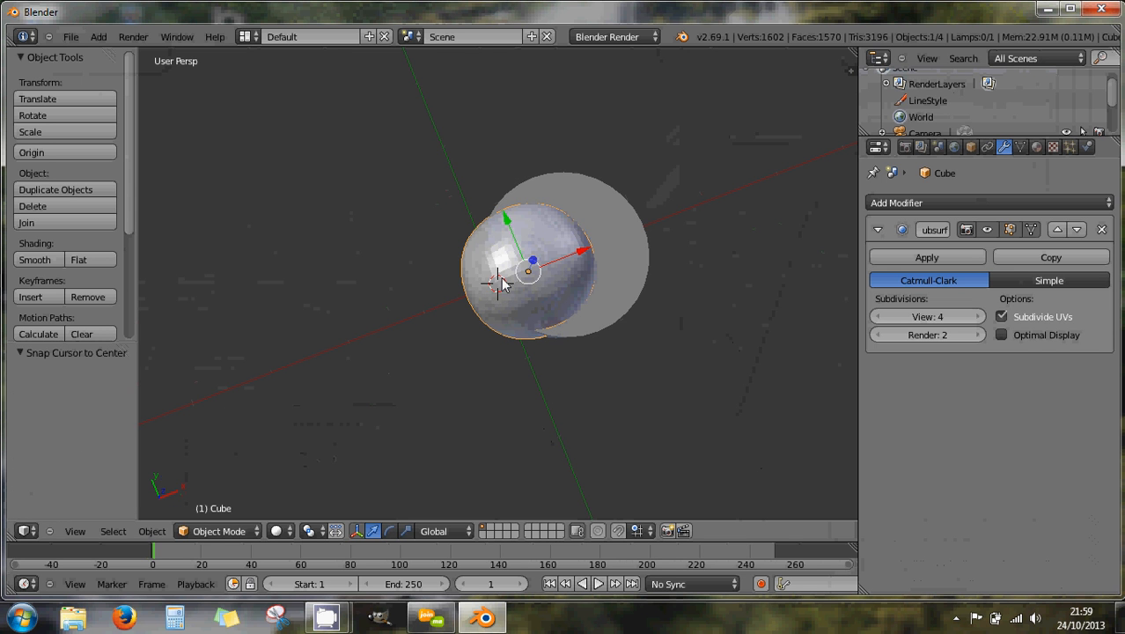
{"action": "left_click", "coordinate": [415, 371]}
{"action": "left_click", "coordinate": [642, 398]}
{"action": "key", "text": "shift+s"}
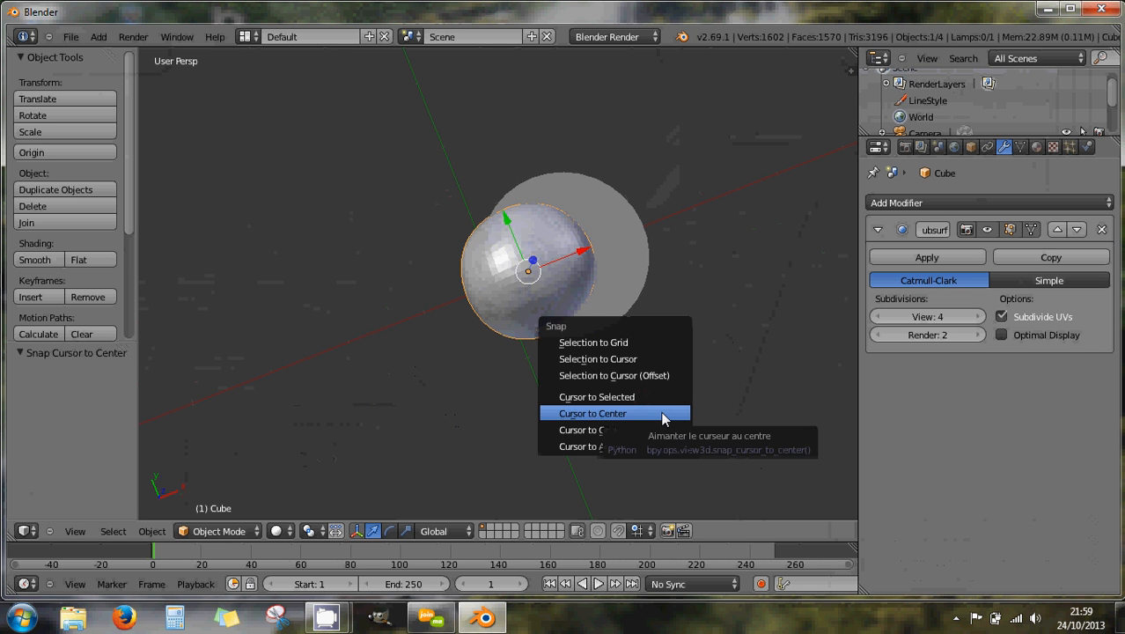
{"action": "left_click", "coordinate": [663, 413]}
Snap the sphere and the cylinder individually to the 3D cursor with Selection to Cursor.
{"action": "right_click", "coordinate": [557, 280]}
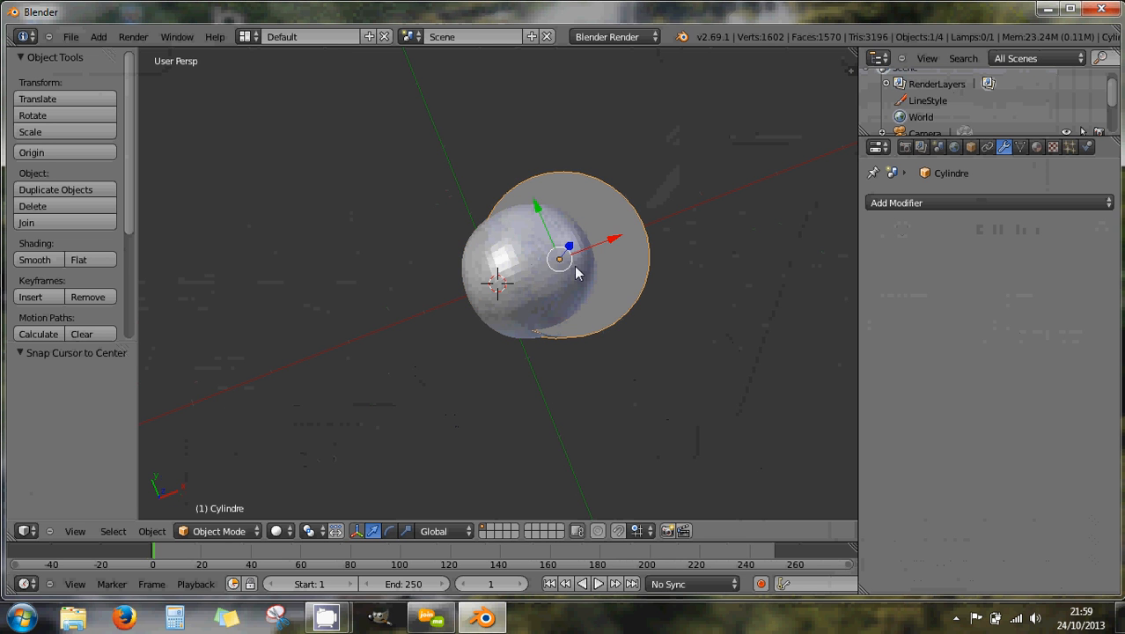
{"action": "right_click", "coordinate": [526, 254]}
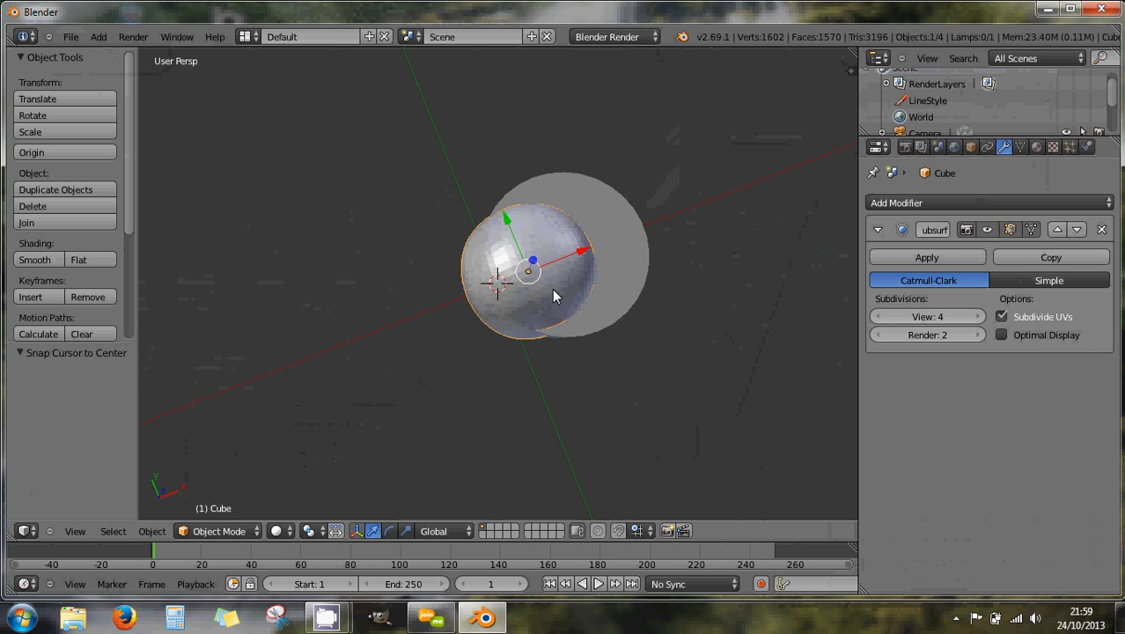
{"action": "key", "text": "shift+s"}
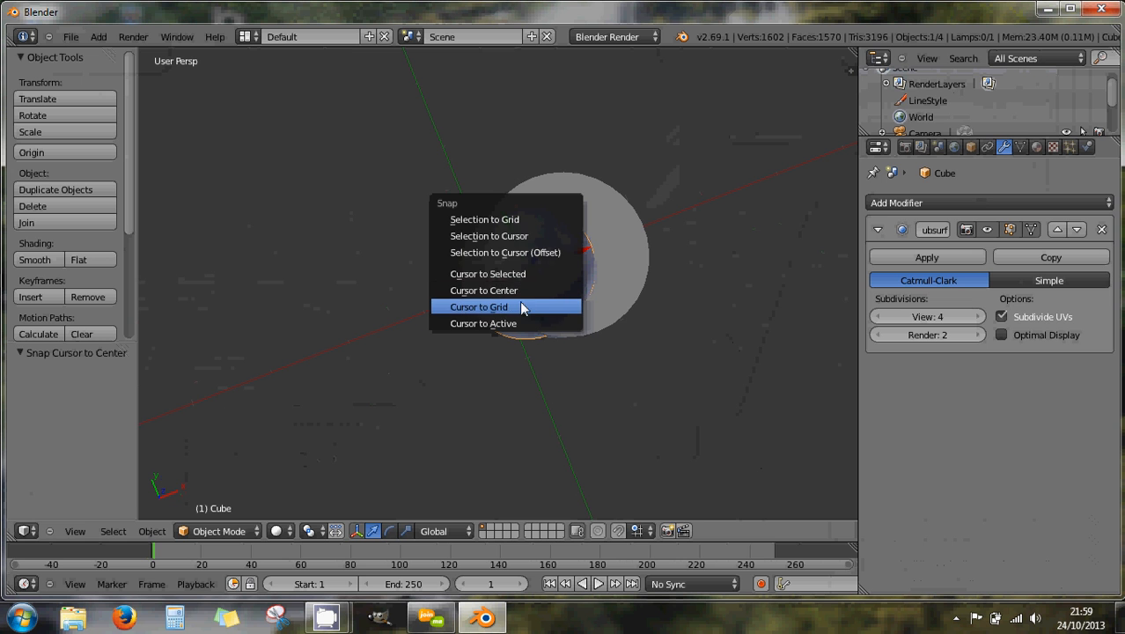
{"action": "left_click", "coordinate": [533, 238]}
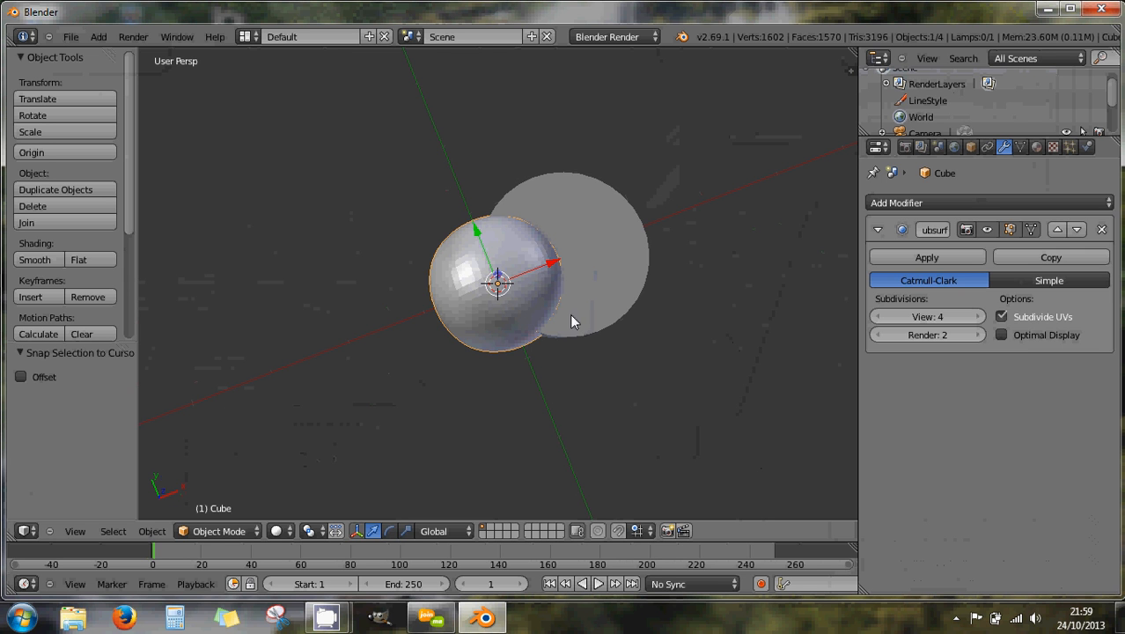
{"action": "right_click", "coordinate": [614, 284]}
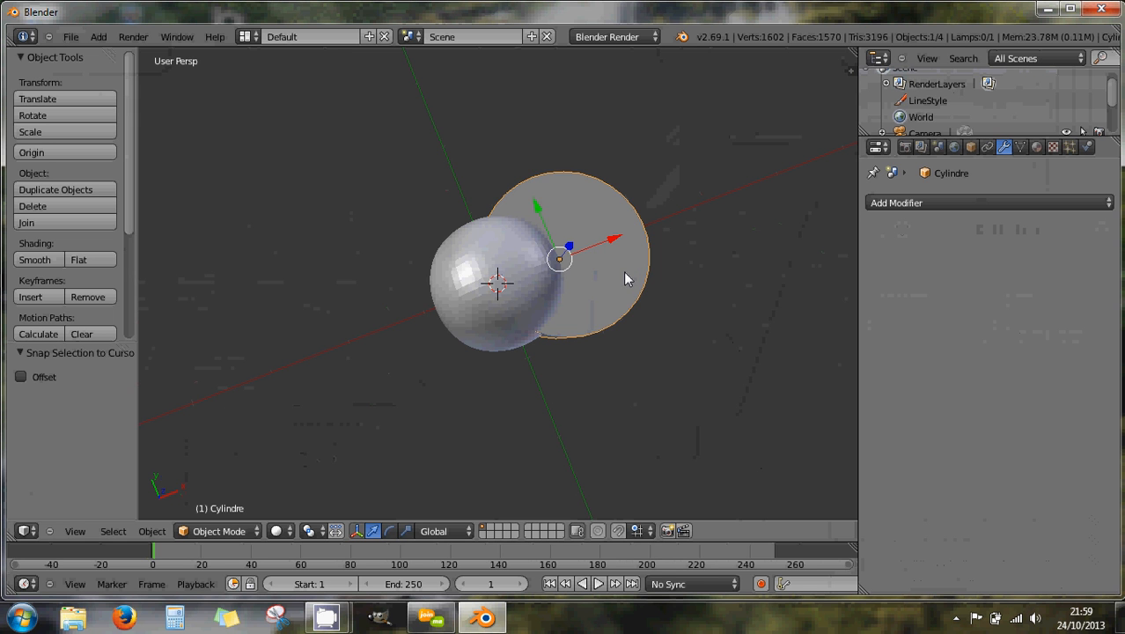
{"action": "key", "text": "shift+s"}
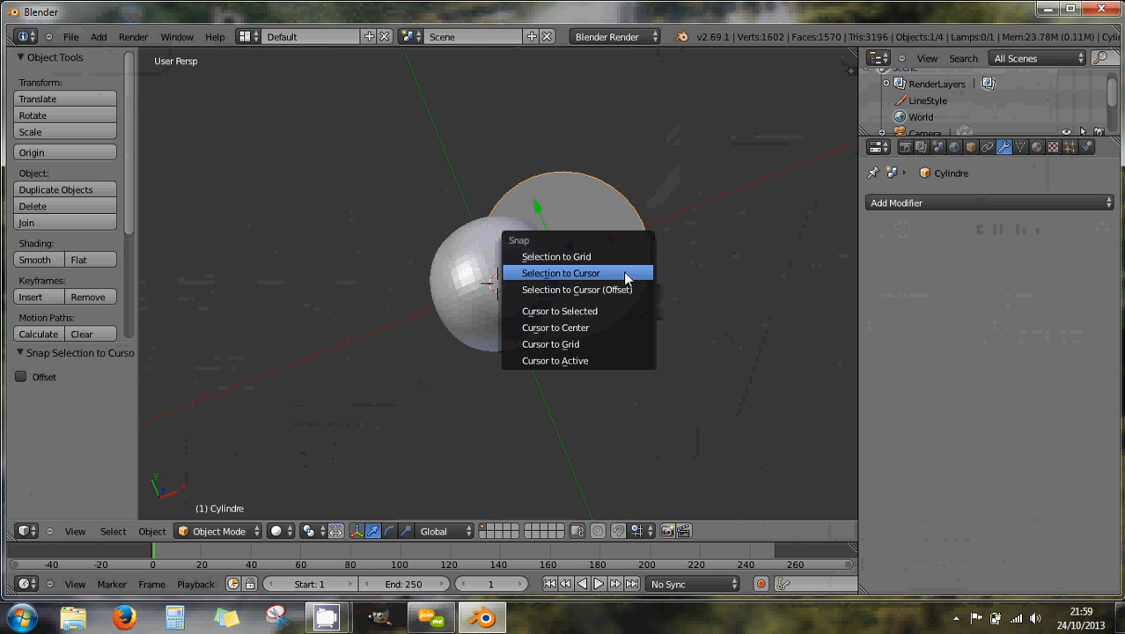
{"action": "left_click", "coordinate": [624, 275]}
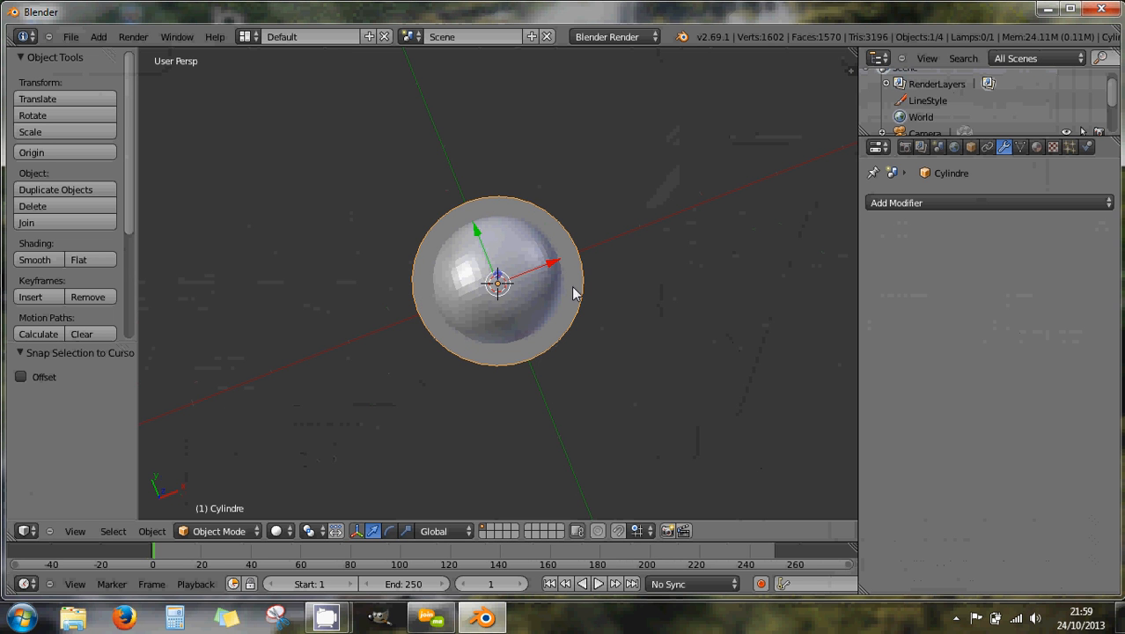
Move the cylinder about 1.366 and the sphere about 0.847 along X.
{"action": "left_click_drag", "start_coordinate": [563, 268], "coordinate": [672, 226]}
{"action": "right_click", "coordinate": [533, 282]}
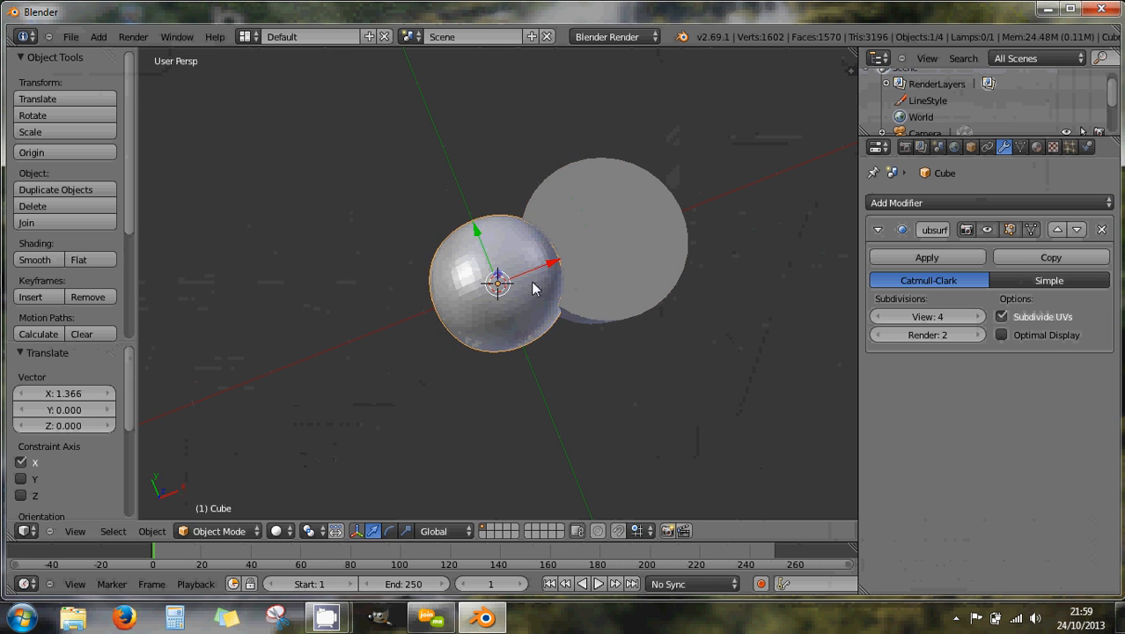
{"action": "left_click_drag", "start_coordinate": [552, 262], "coordinate": [616, 250]}
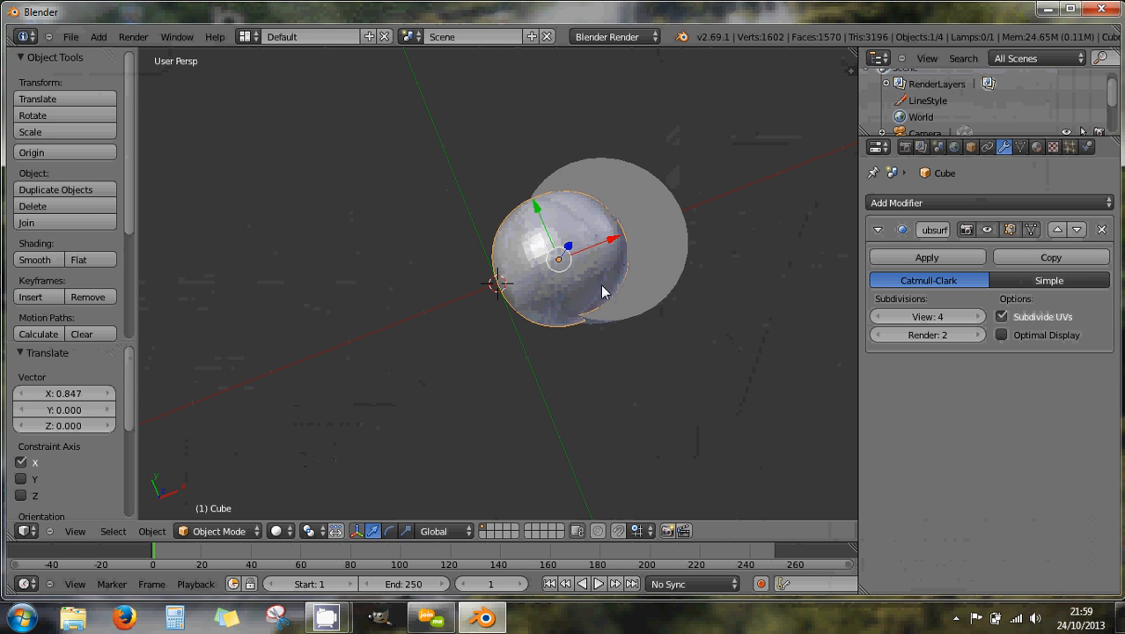
Select the sphere and the cylinder together and snap both to the 3D cursor.
{"action": "right_click", "coordinate": [654, 283], "text": "shift"}
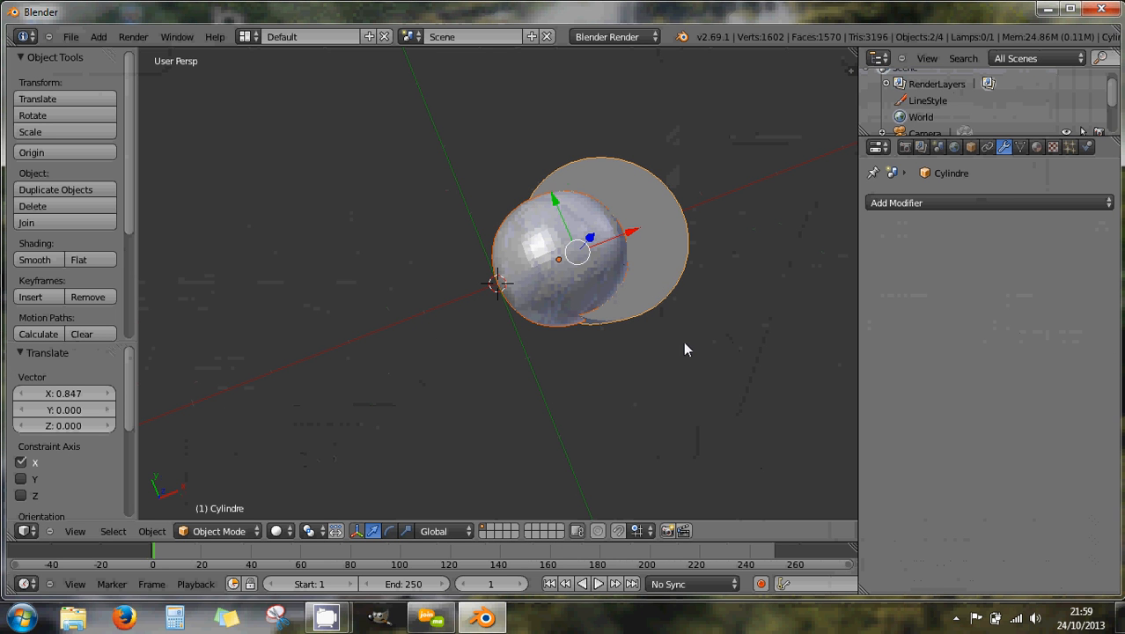
{"action": "key", "text": "shift+s"}
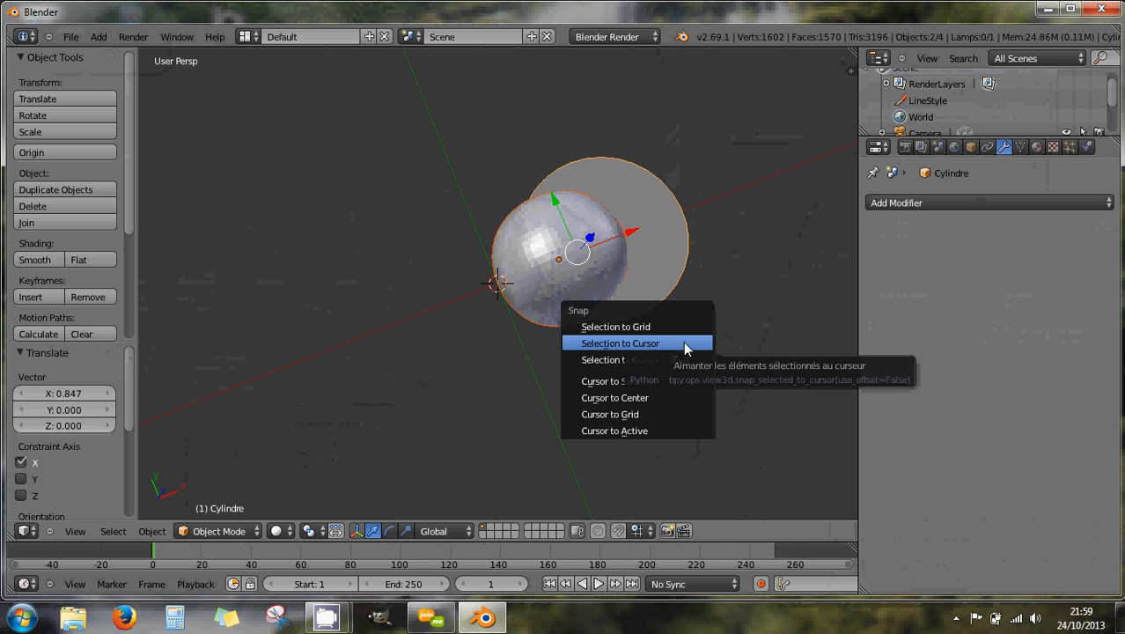
{"action": "left_click", "coordinate": [684, 343]}
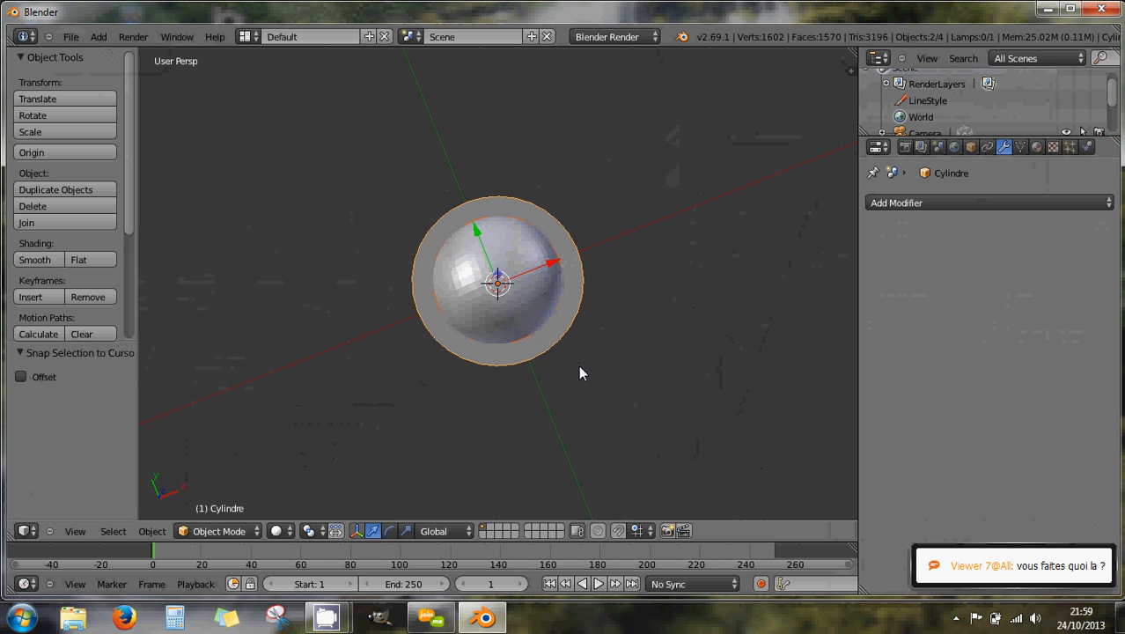
In Edit Mode with face selection, select only the loop of side faces around the cylinder.
{"action": "middle_click_drag", "start_coordinate": [577, 376], "coordinate": [562, 278]}
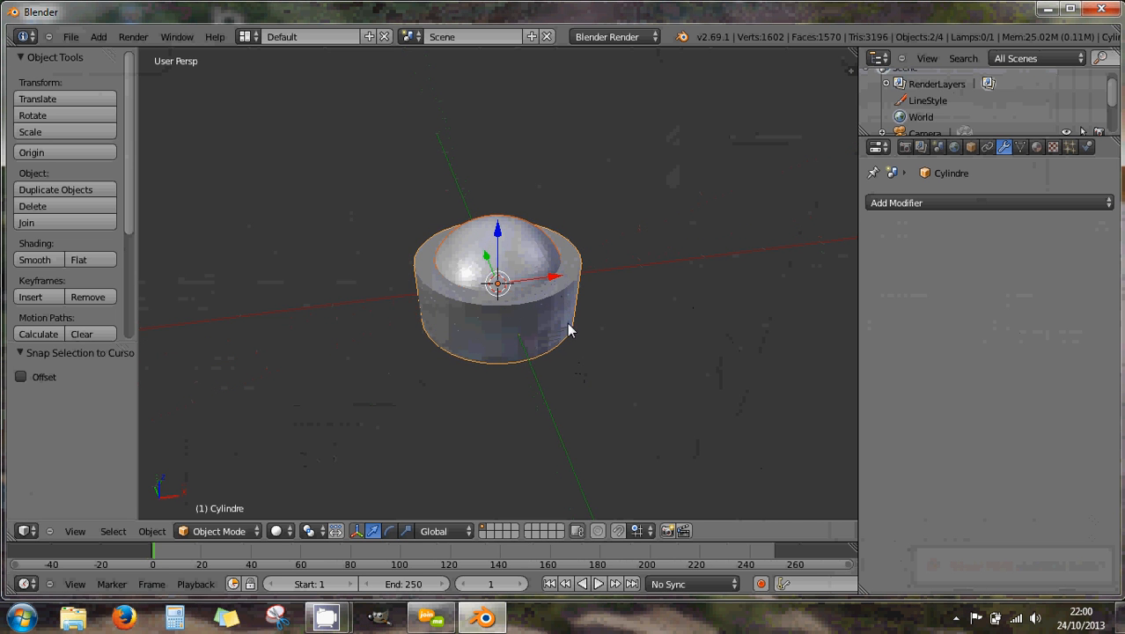
{"action": "middle_click_drag", "start_coordinate": [567, 349], "coordinate": [614, 308]}
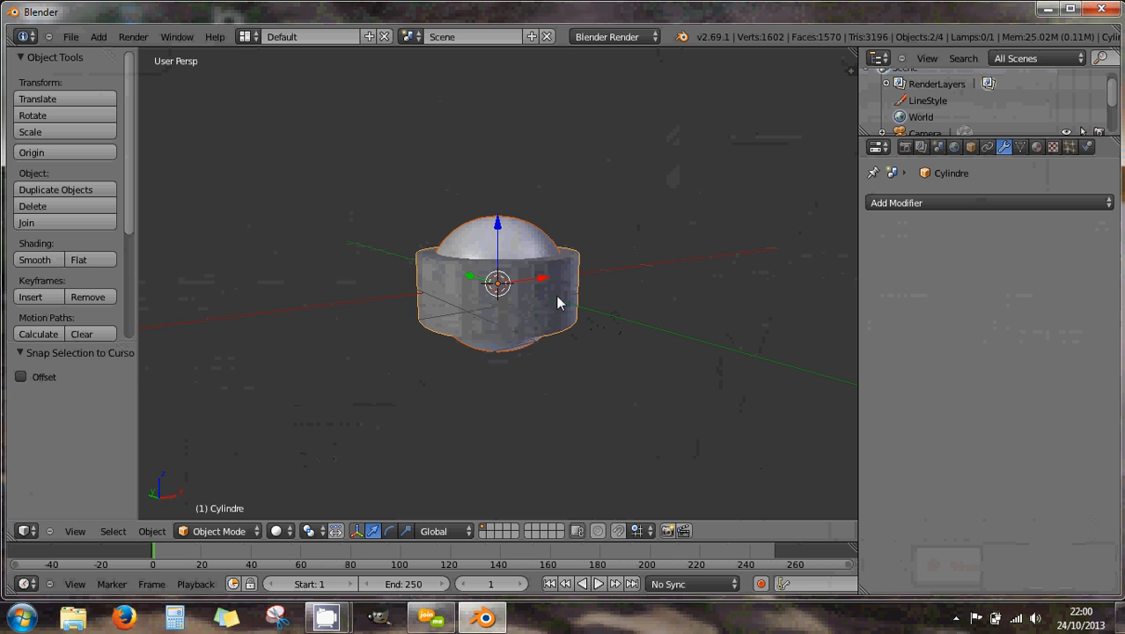
{"action": "middle_click_drag", "start_coordinate": [558, 303], "coordinate": [565, 354]}
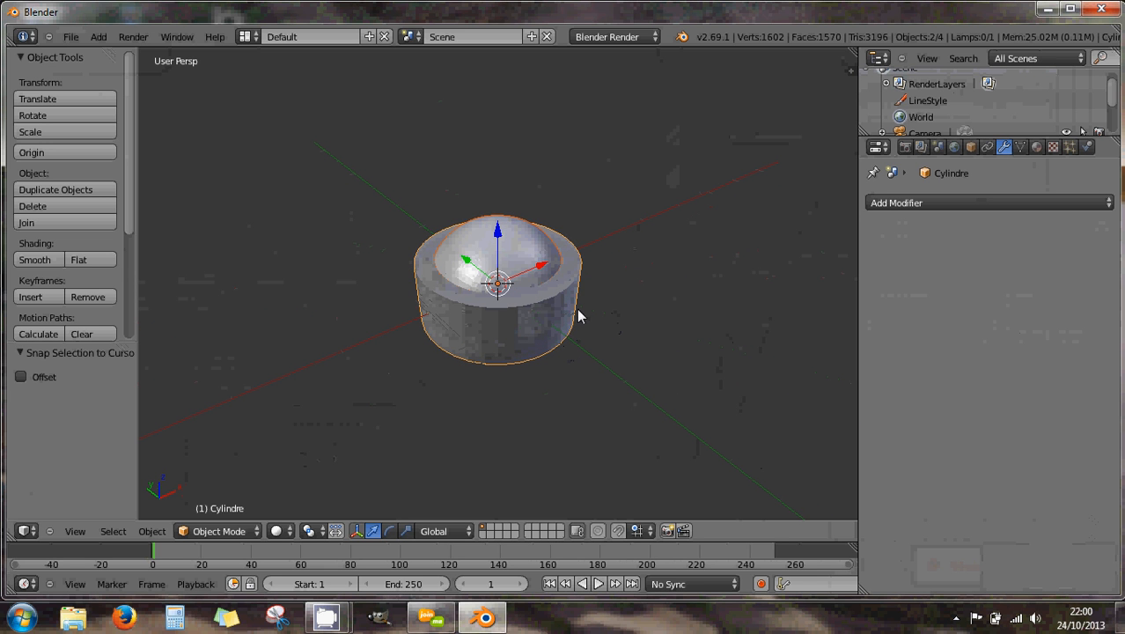
{"action": "middle_click_drag", "start_coordinate": [581, 305], "coordinate": [579, 279]}
{"action": "scroll", "coordinate": [564, 319], "scroll_direction": "up", "scroll_amount": 1}
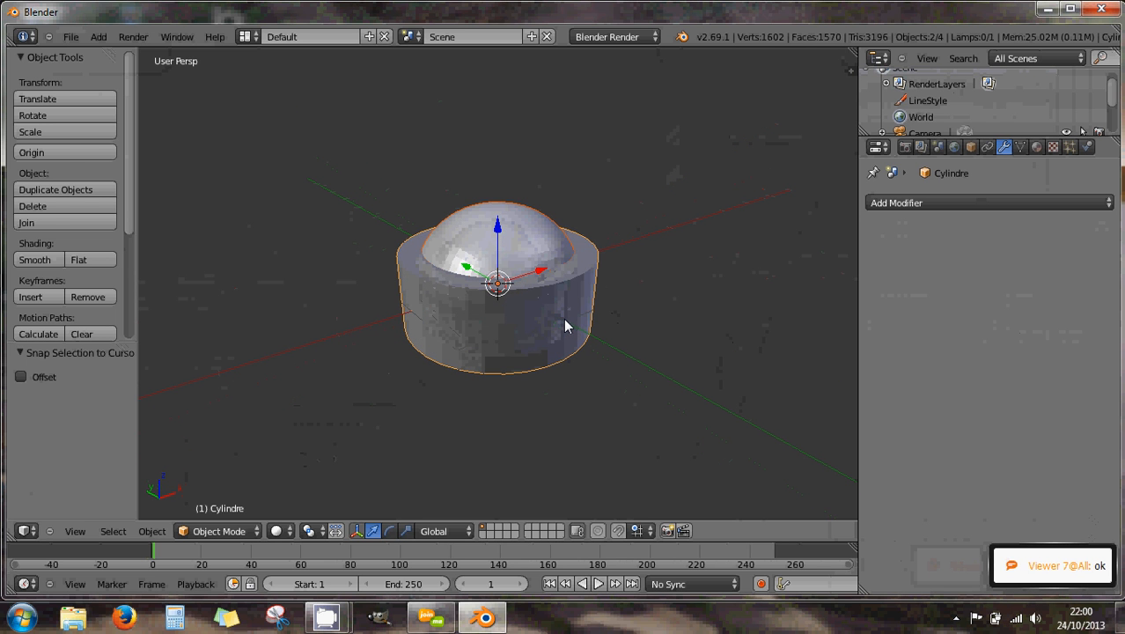
{"action": "key", "text": "Tab"}
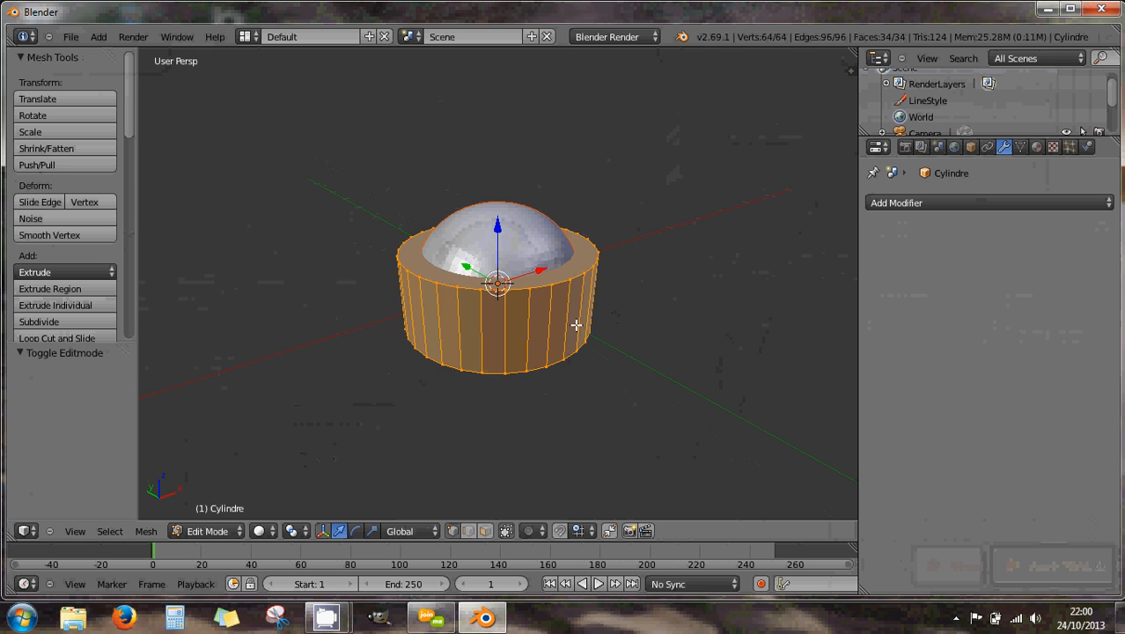
{"action": "scroll", "coordinate": [581, 334], "scroll_direction": "up", "scroll_amount": 2}
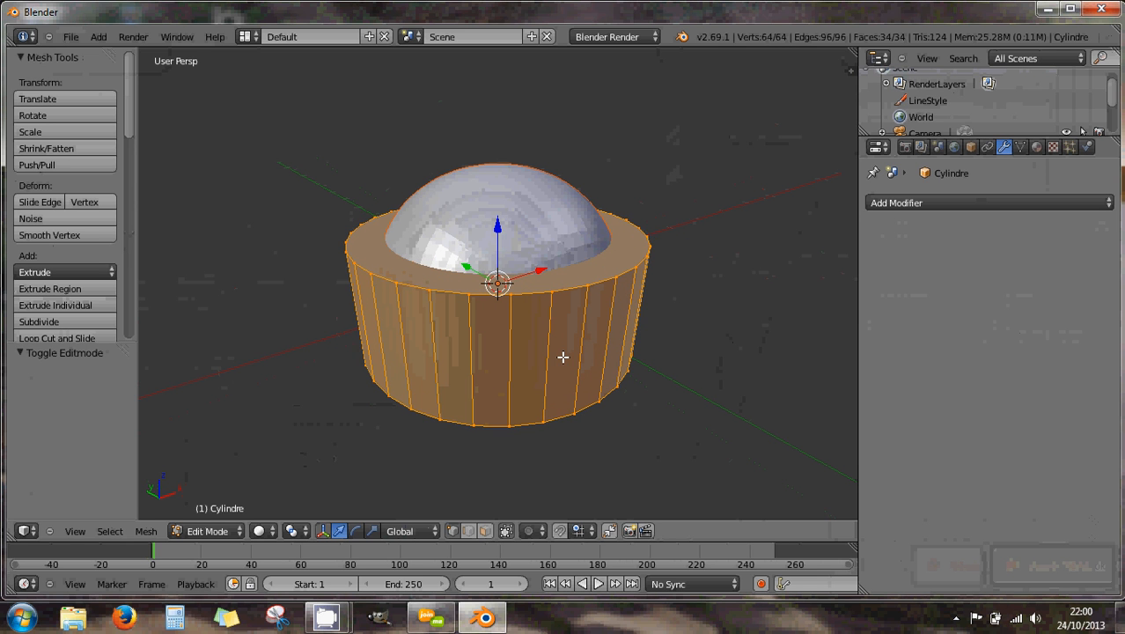
{"action": "left_click", "coordinate": [485, 531]}
{"action": "key", "text": "a"}
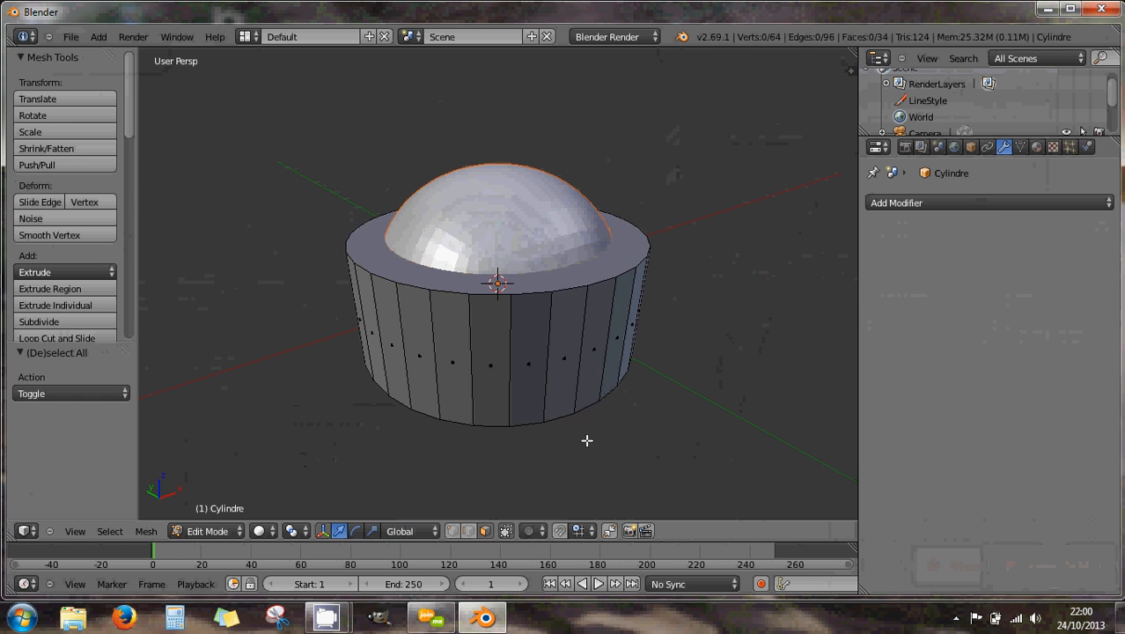
{"action": "right_click", "coordinate": [555, 370], "text": "alt"}
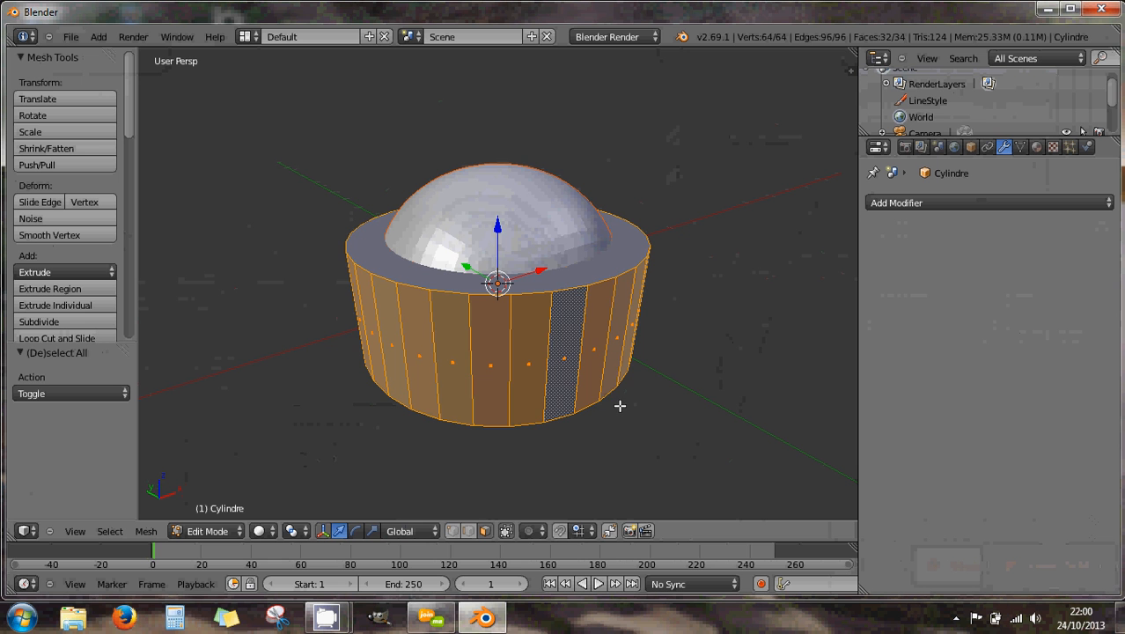
Apply Checker Deselect to the cylinder's selected side faces.
{"action": "mouse_move", "coordinate": [623, 408]}
{"action": "middle_mouse_down"}
{"action": "mouse_move", "coordinate": [636, 397]}
{"action": "mouse_move", "coordinate": [630, 267]}
{"action": "mouse_move", "coordinate": [598, 282]}
{"action": "mouse_move", "coordinate": [601, 402]}
{"action": "middle_mouse_up"}
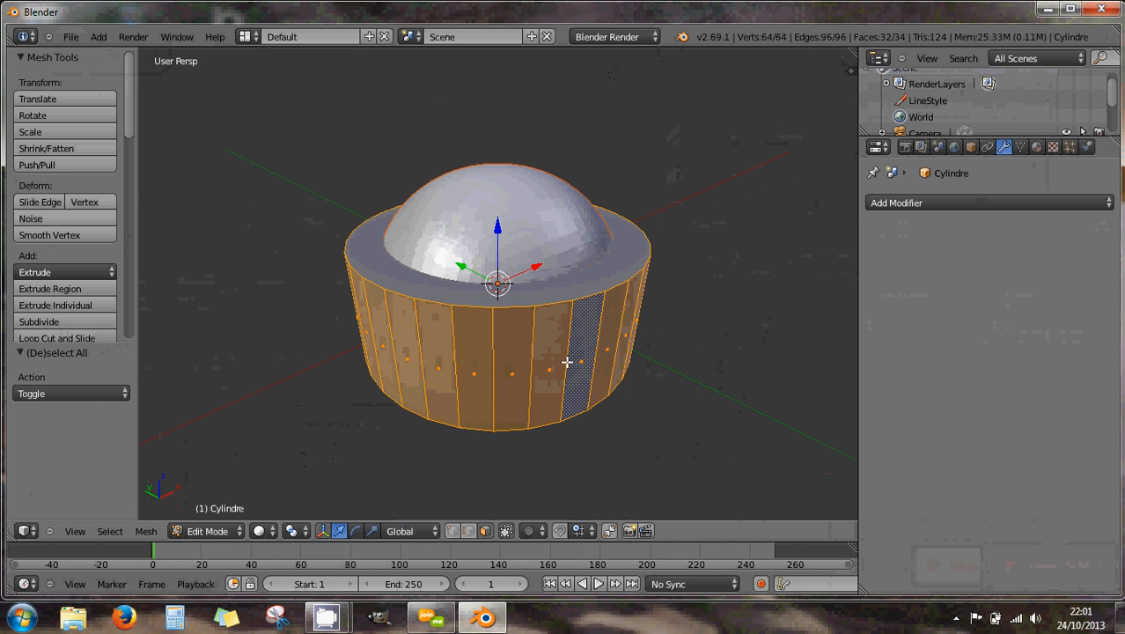
{"action": "scroll", "coordinate": [645, 372], "scroll_direction": "down", "scroll_amount": 2}
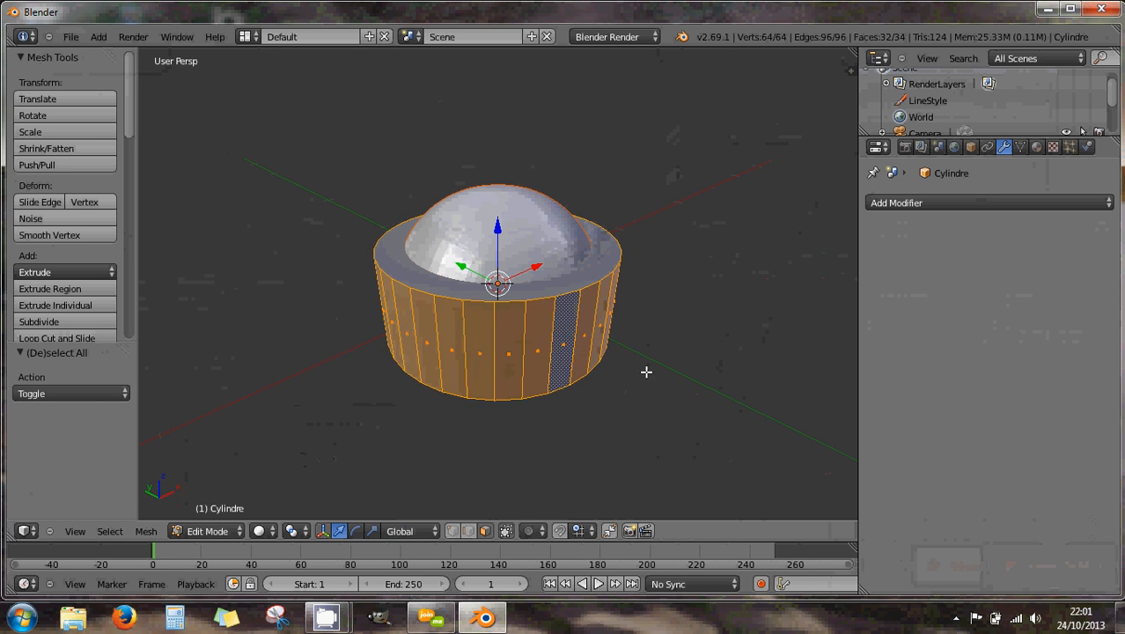
{"action": "middle_click_drag", "start_coordinate": [588, 330], "coordinate": [589, 370]}
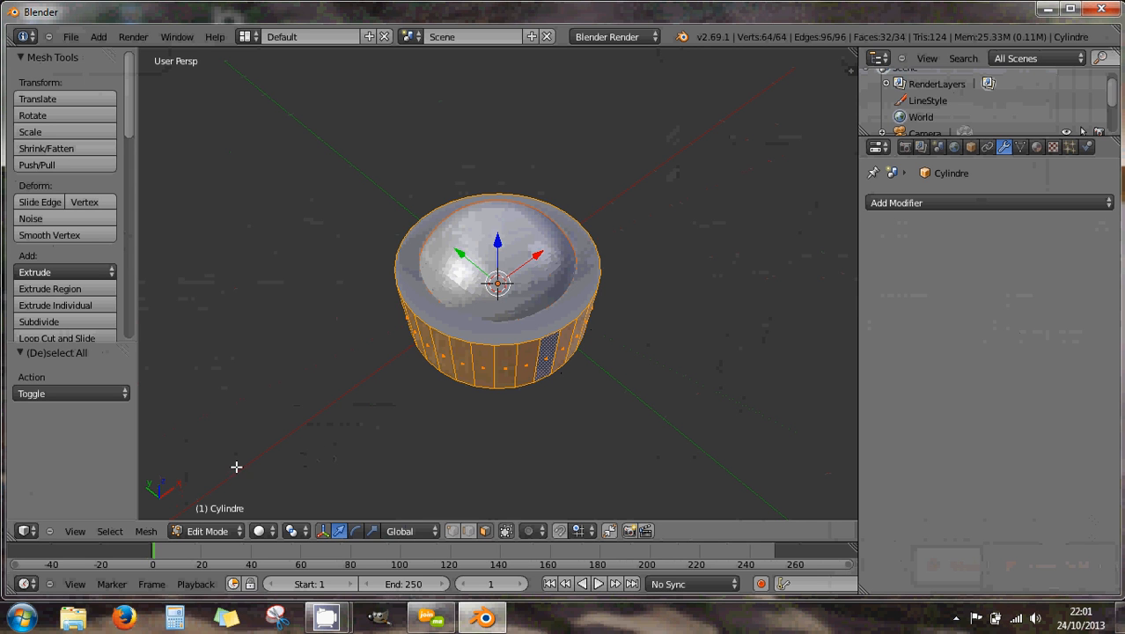
{"action": "left_click", "coordinate": [111, 532]}
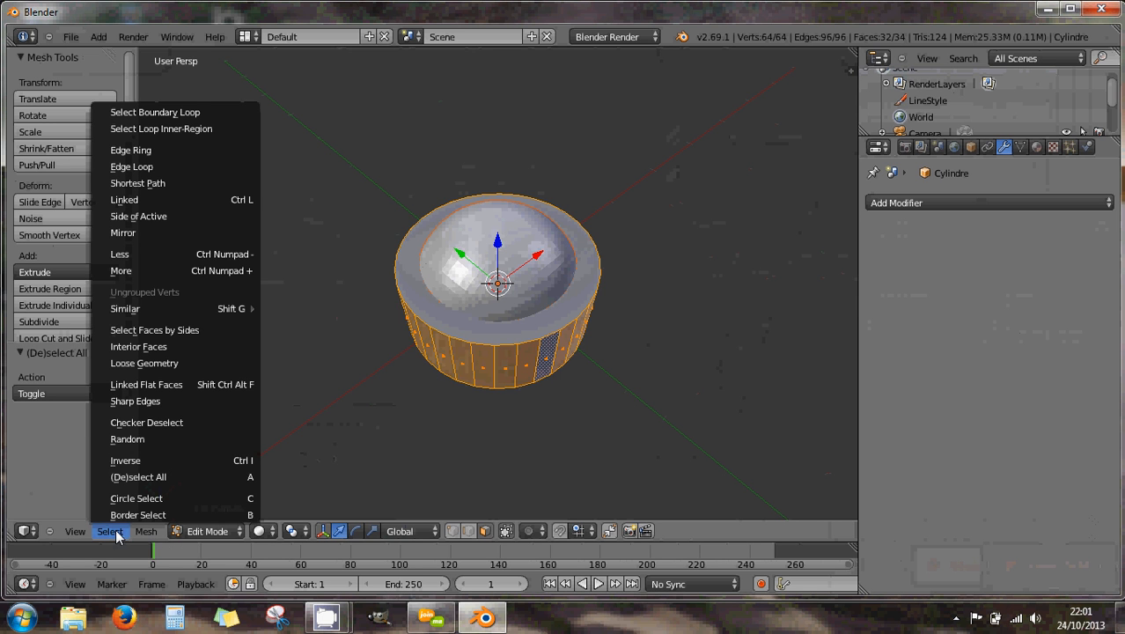
{"action": "left_click", "coordinate": [173, 422]}
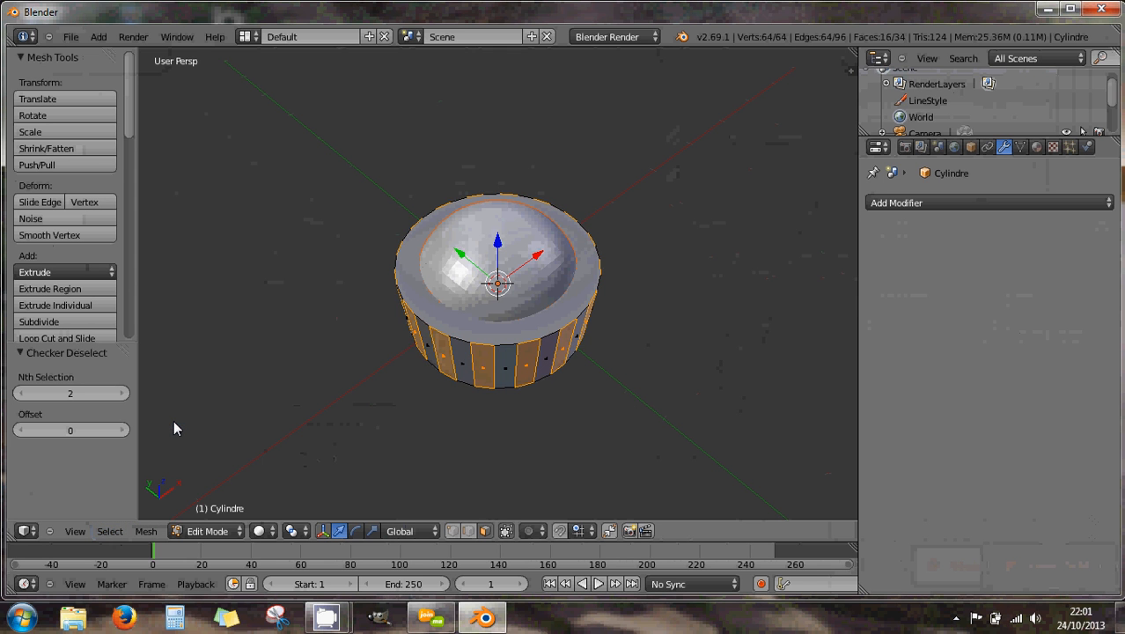
Set the Nth Selection of the Checker Deselect on the cylinder's side faces to 5.
{"action": "middle_click_drag", "start_coordinate": [420, 400], "coordinate": [395, 369]}
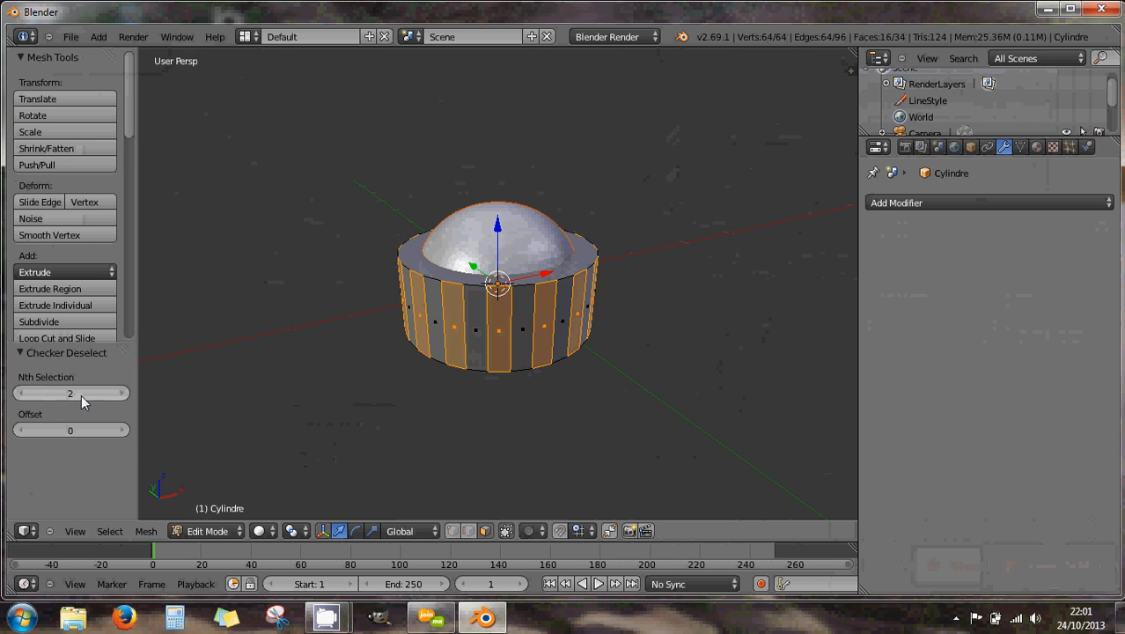
{"action": "left_click", "coordinate": [123, 394]}
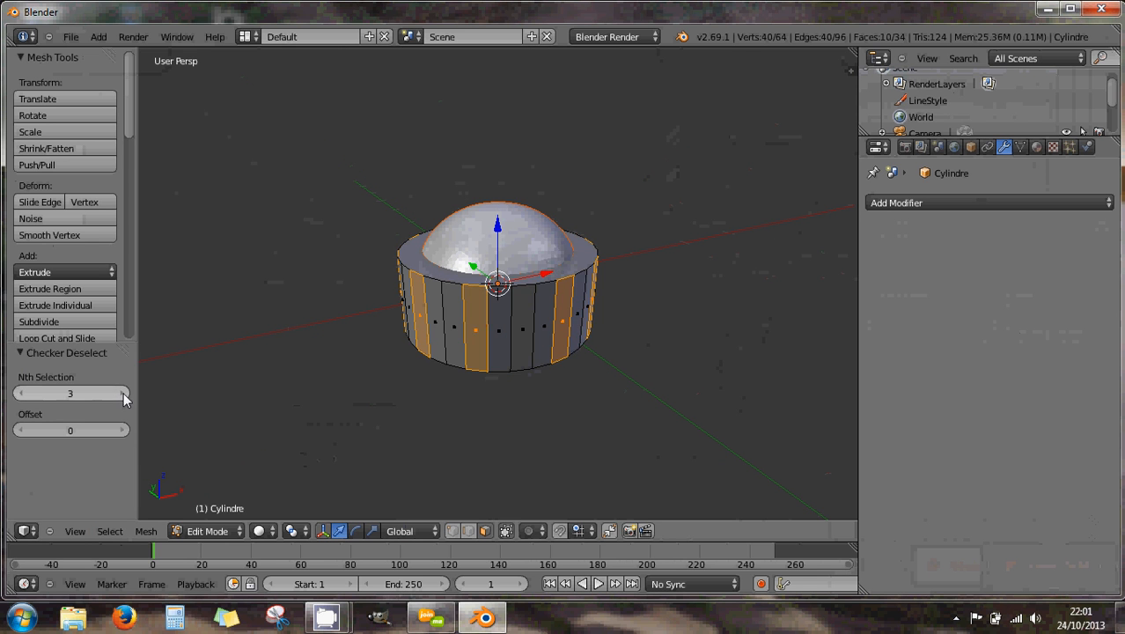
{"action": "left_click", "coordinate": [123, 392]}
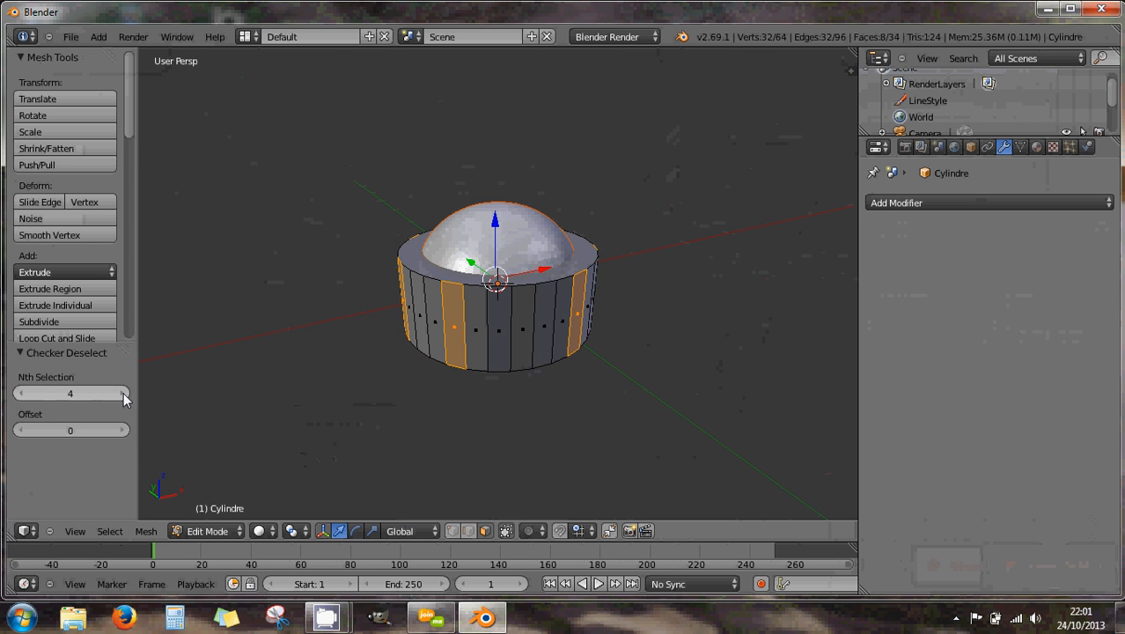
{"action": "left_click", "coordinate": [123, 393]}
{"action": "middle_click_drag", "start_coordinate": [307, 410], "coordinate": [188, 407]}
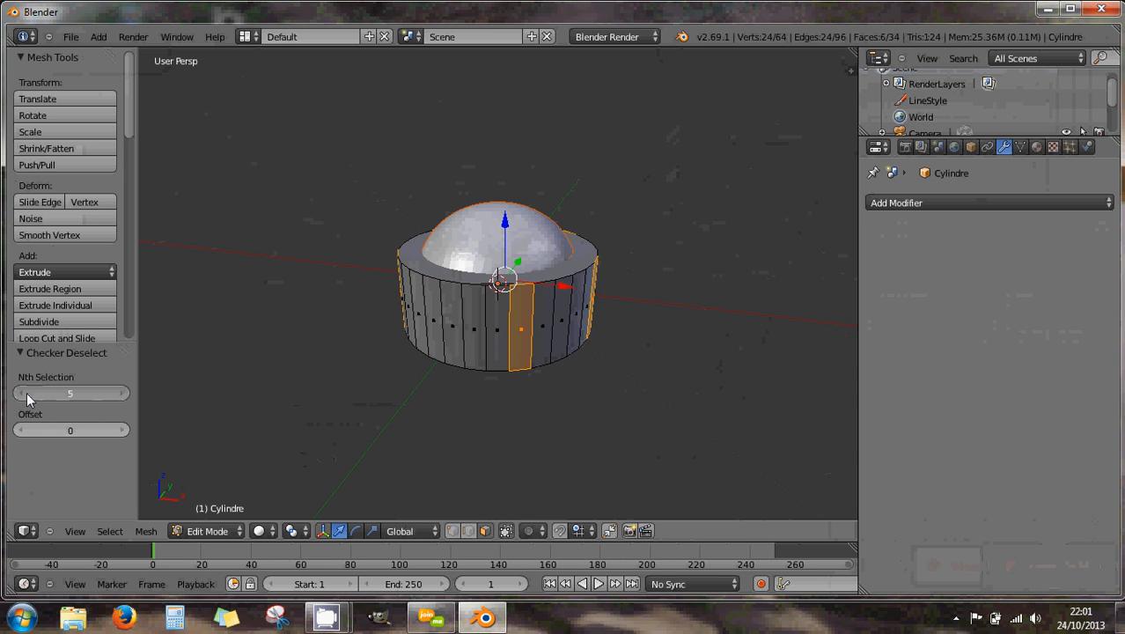
Set the Checker Deselect's Nth Selection to 2 so that every other side face around the cylinder is selected.
{"action": "left_click", "coordinate": [27, 393]}
{"action": "left_click", "coordinate": [28, 393]}
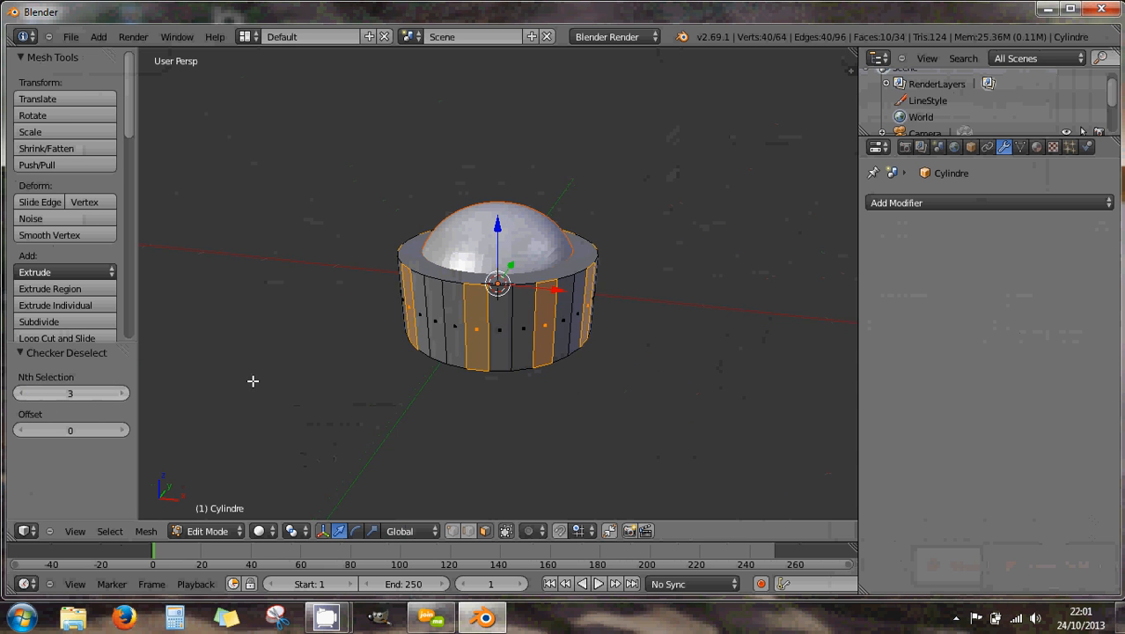
{"action": "middle_click_drag", "start_coordinate": [253, 381], "coordinate": [141, 380]}
{"action": "middle_click_drag", "start_coordinate": [343, 378], "coordinate": [240, 381]}
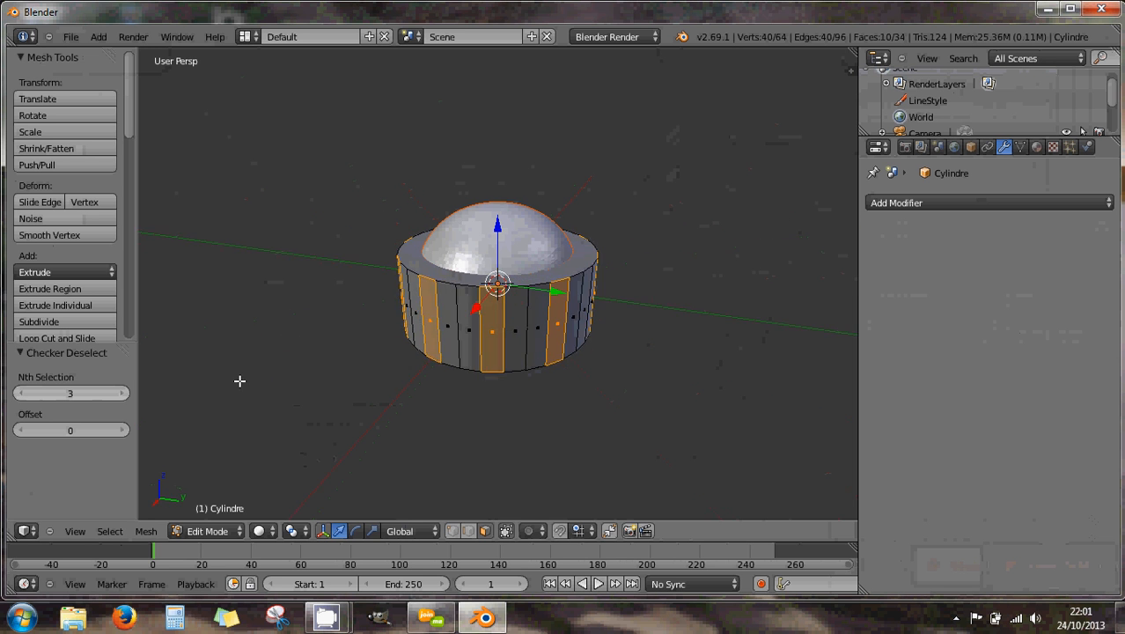
{"action": "middle_click_drag", "start_coordinate": [352, 382], "coordinate": [265, 369]}
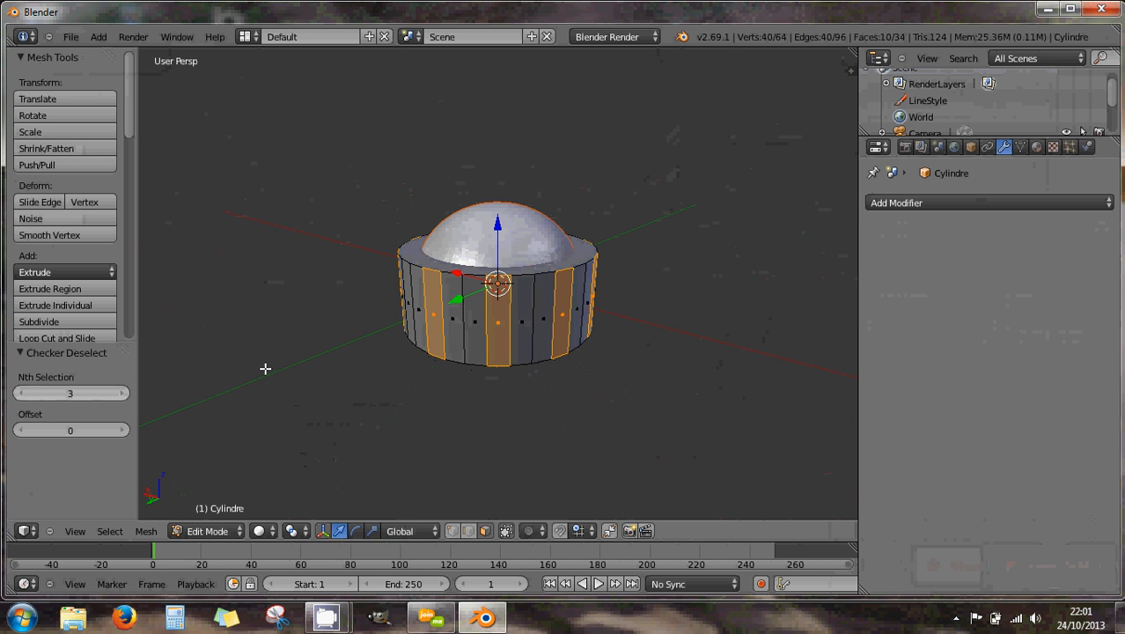
{"action": "left_click", "coordinate": [24, 395]}
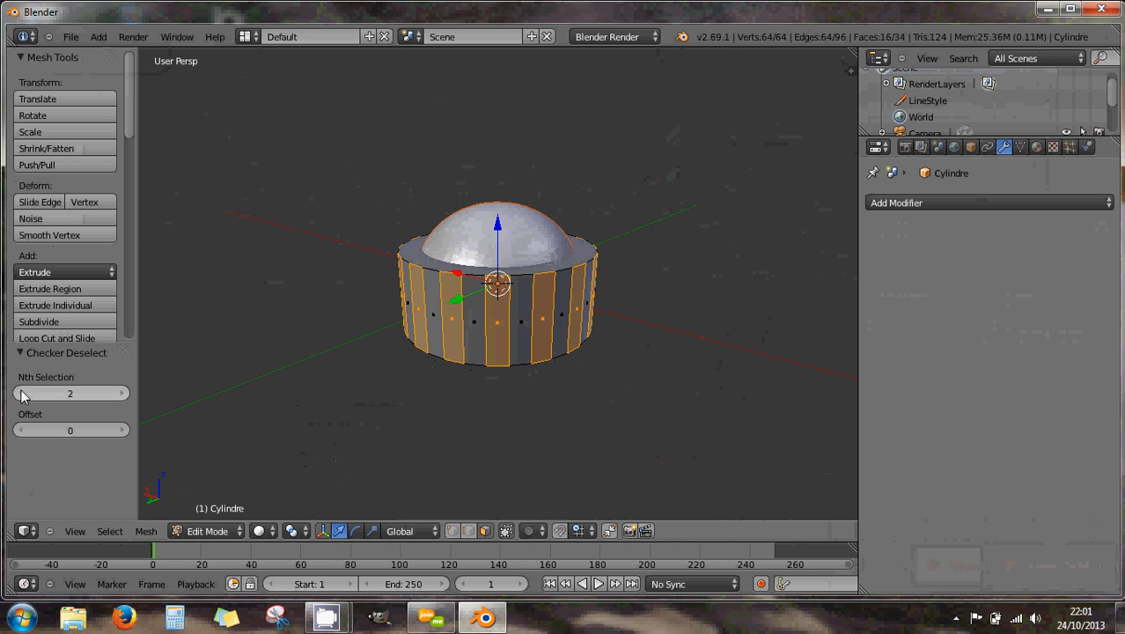
{"action": "middle_click_drag", "start_coordinate": [379, 390], "coordinate": [372, 427]}
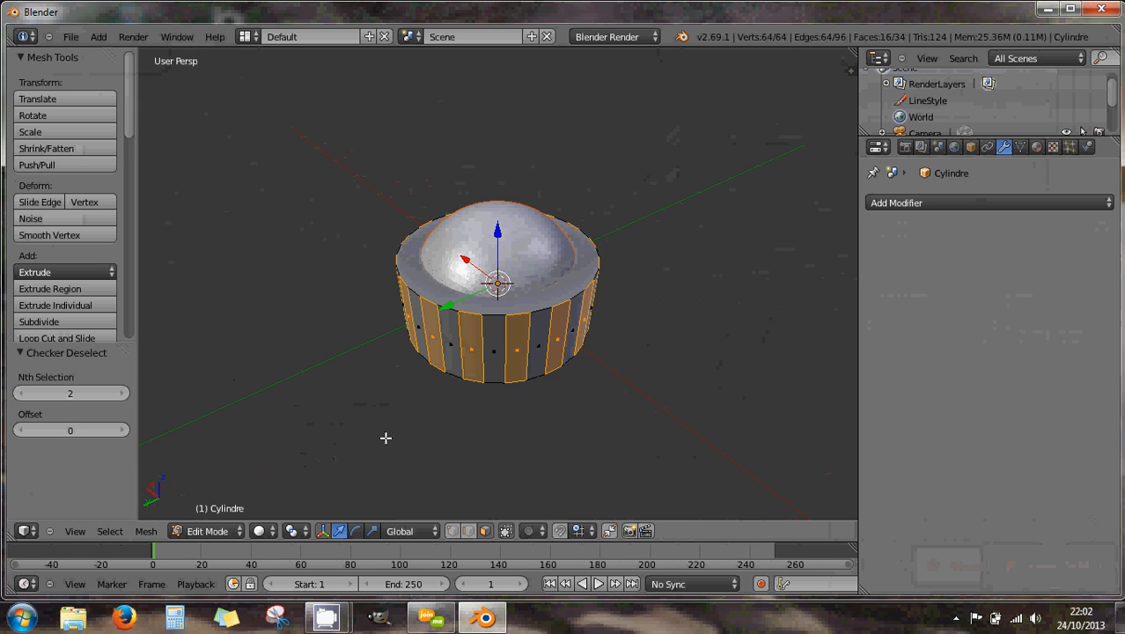
{"action": "middle_click_drag", "start_coordinate": [510, 397], "coordinate": [555, 410]}
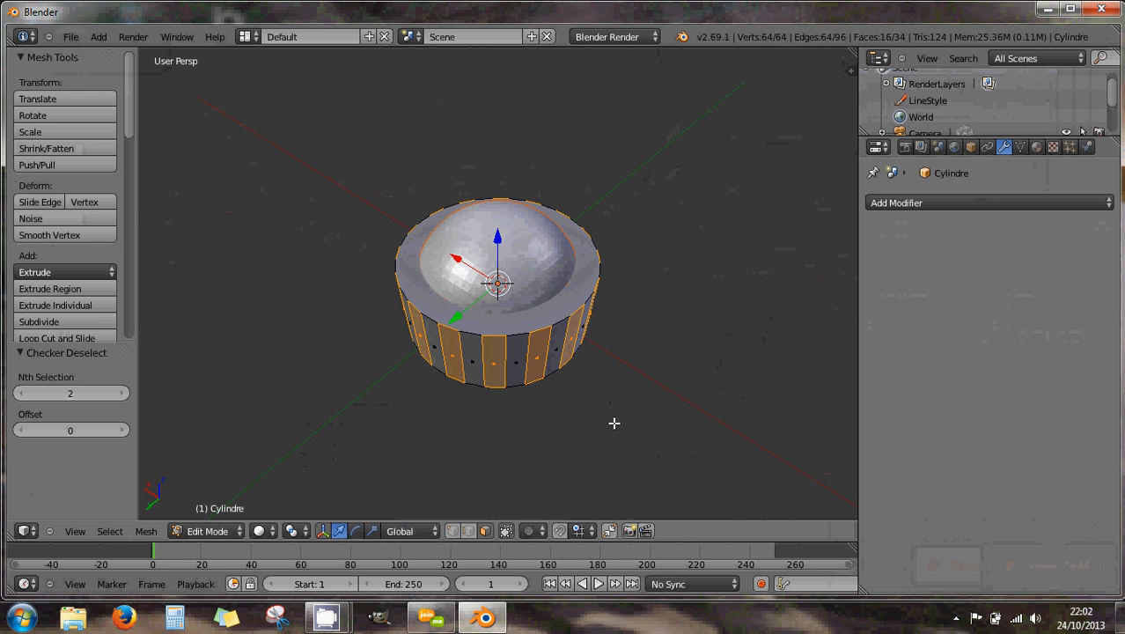
Try to extrude the alternating side faces of the cylinder together as one region, and undo each attempt.
{"action": "key", "text": "e"}
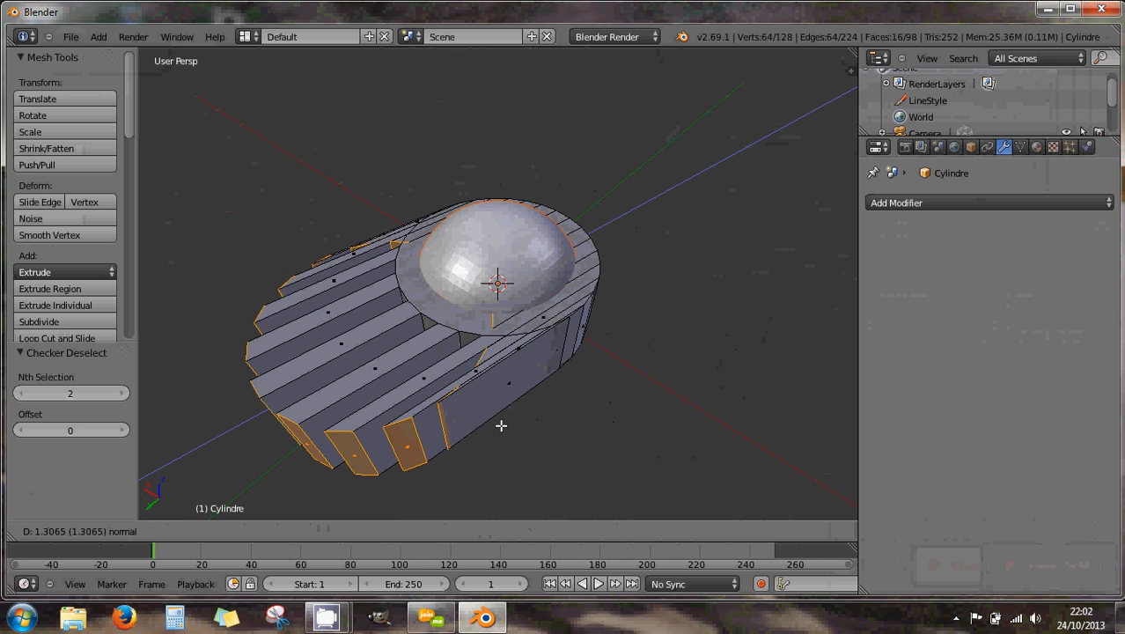
{"action": "right_click", "coordinate": [692, 396]}
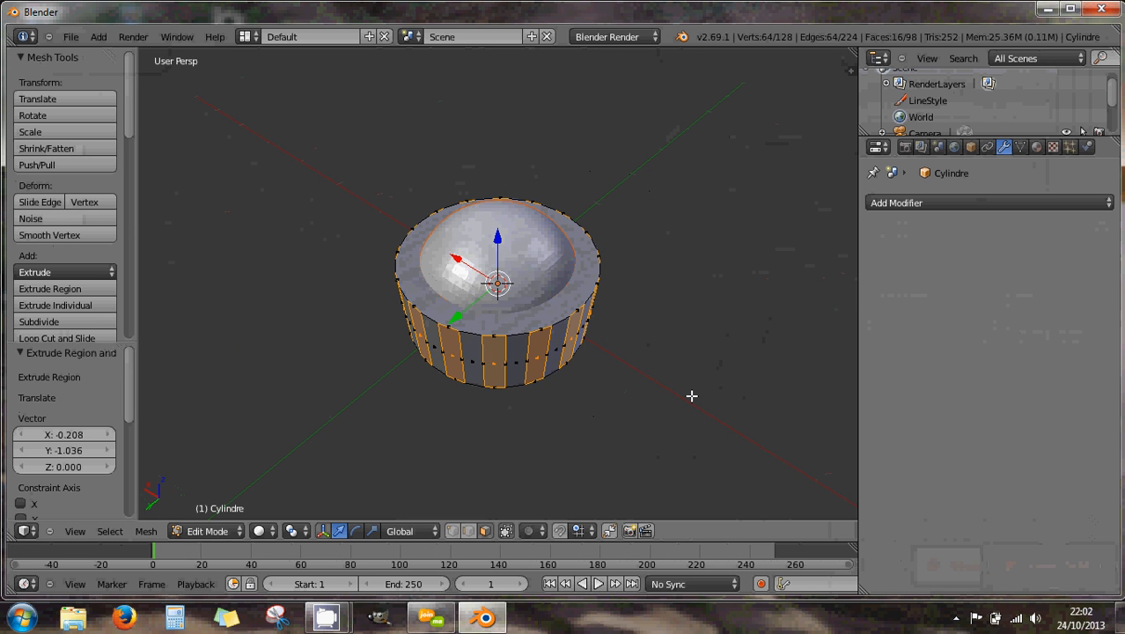
{"action": "key", "text": "ctrl+z"}
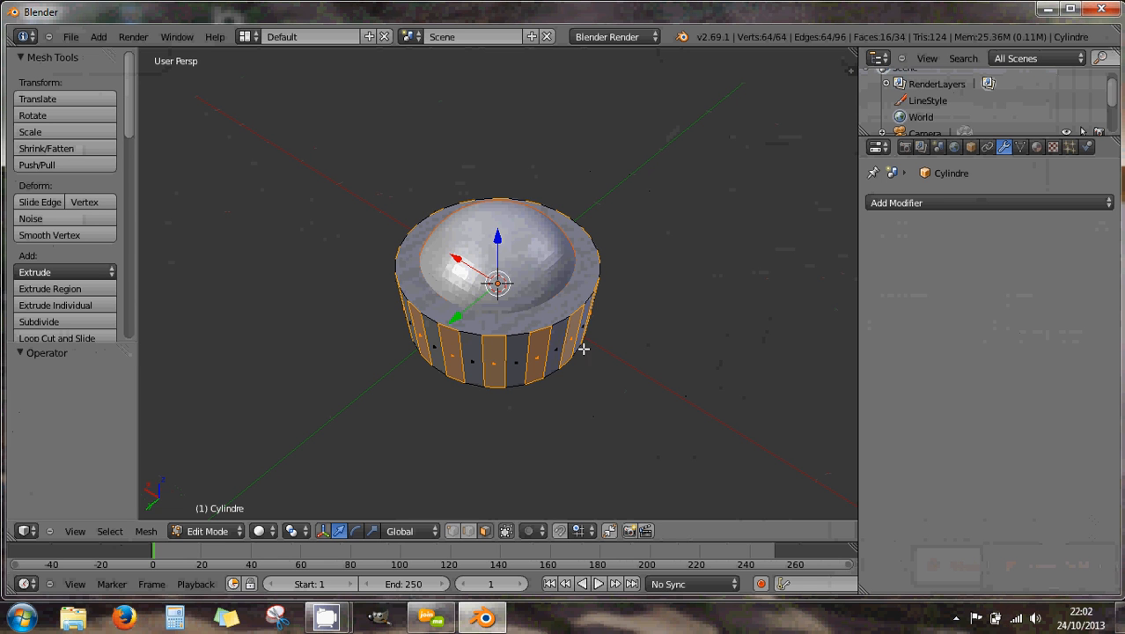
{"action": "scroll", "coordinate": [546, 324], "scroll_direction": "up", "scroll_amount": 2}
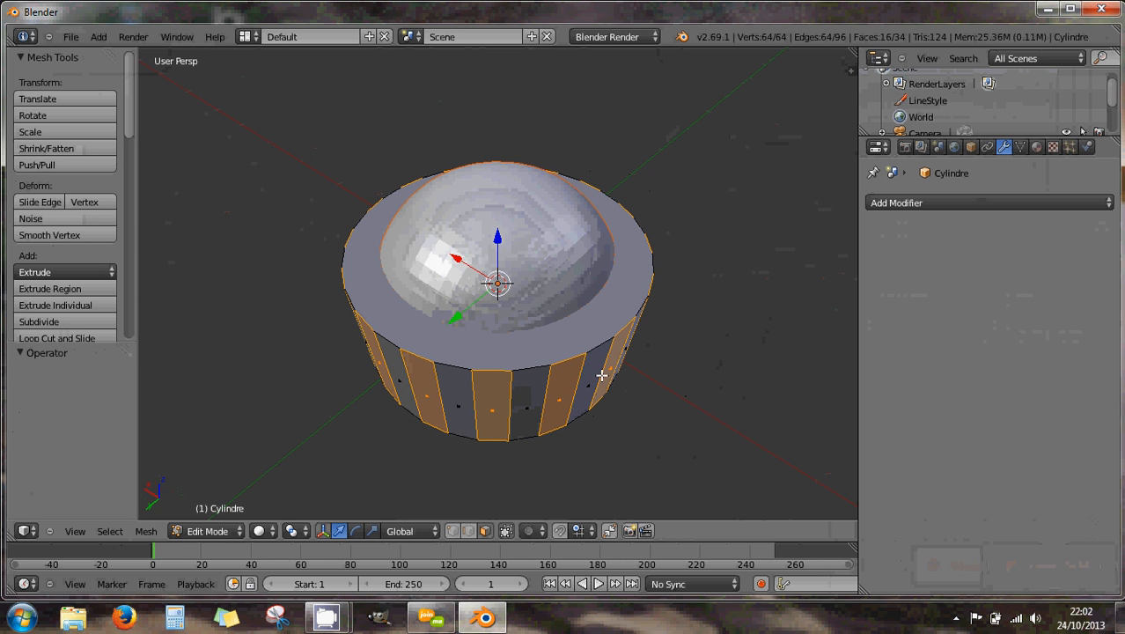
{"action": "key", "text": "e"}
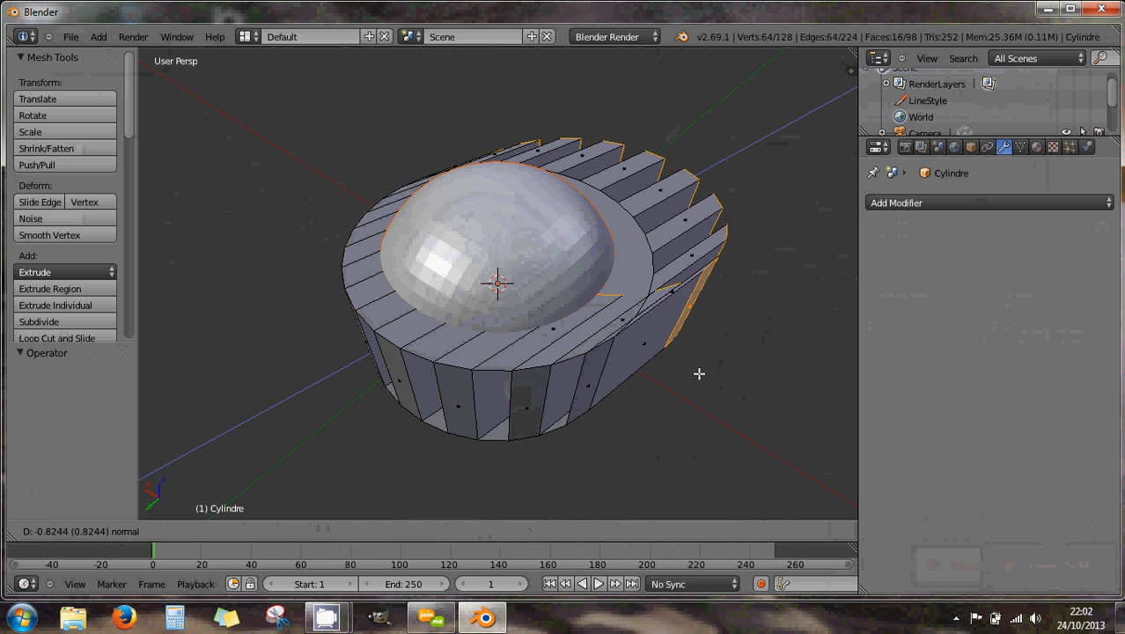
{"action": "right_click", "coordinate": [698, 372]}
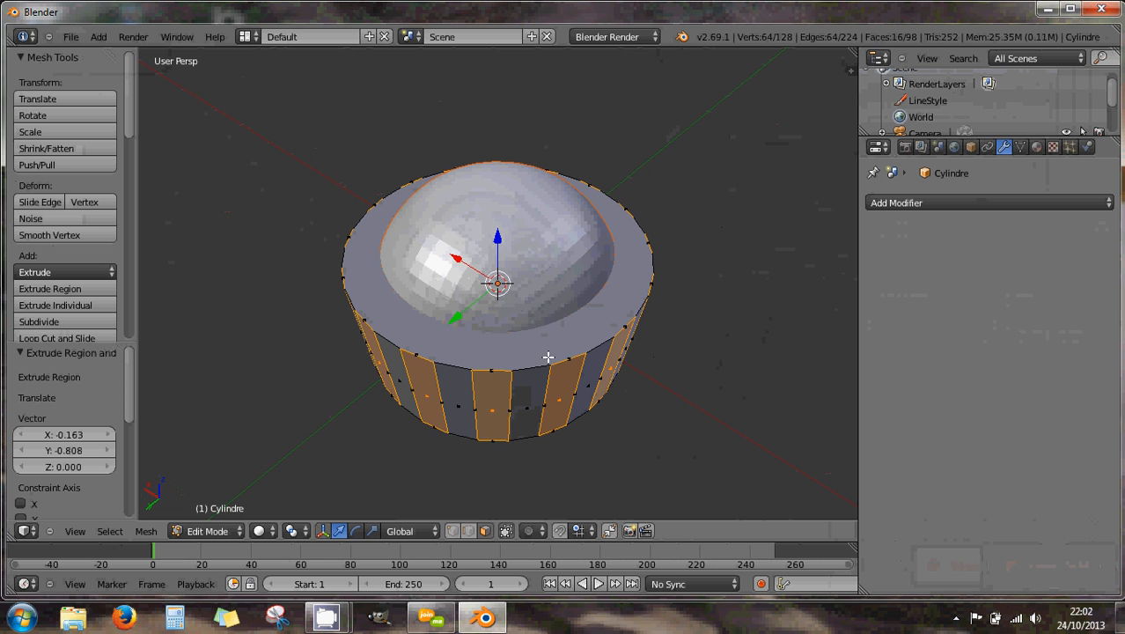
{"action": "key", "text": "ctrl+z"}
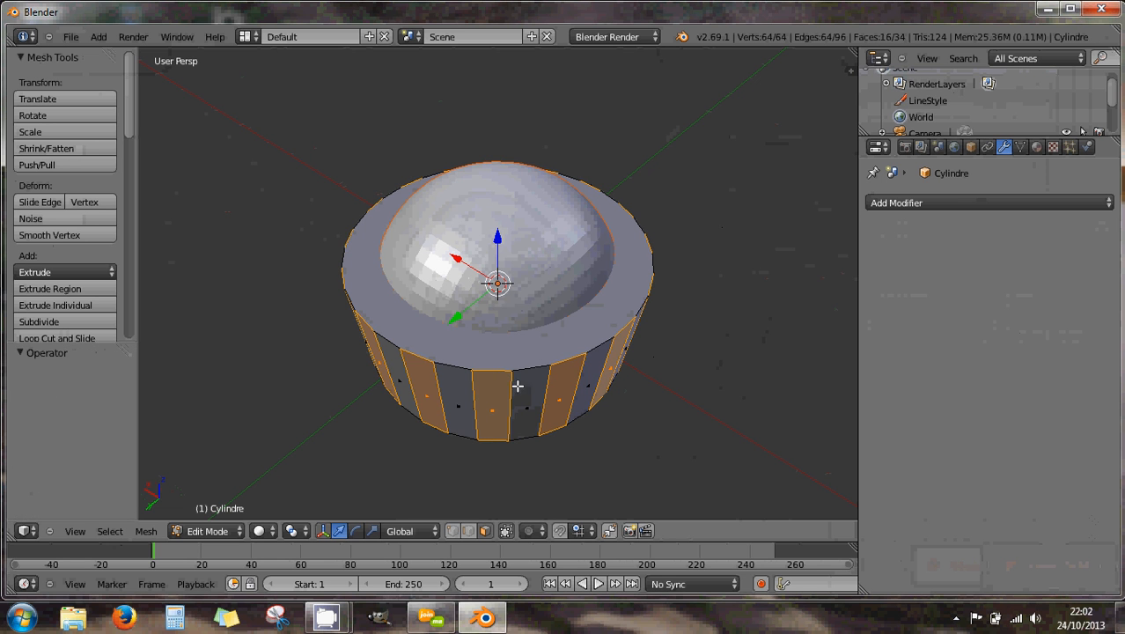
{"action": "scroll", "coordinate": [593, 410], "scroll_direction": "down", "scroll_amount": 2}
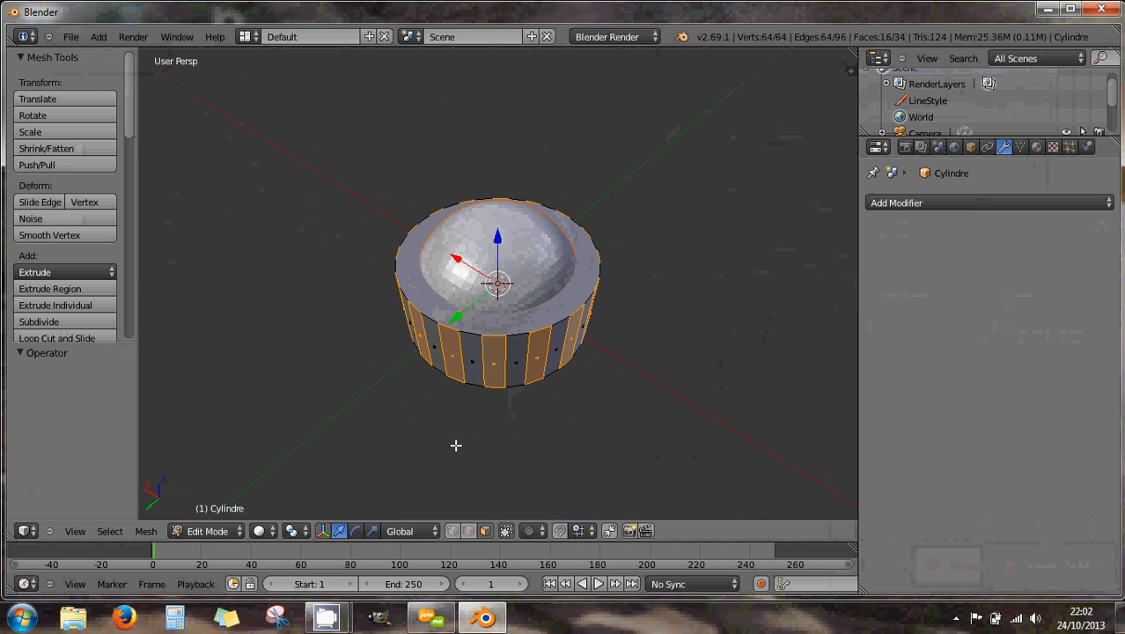
Extrude the alternating side faces as individual faces outward from the cylinder, with an offset of about -0.981.
{"action": "key", "text": "alt+e"}
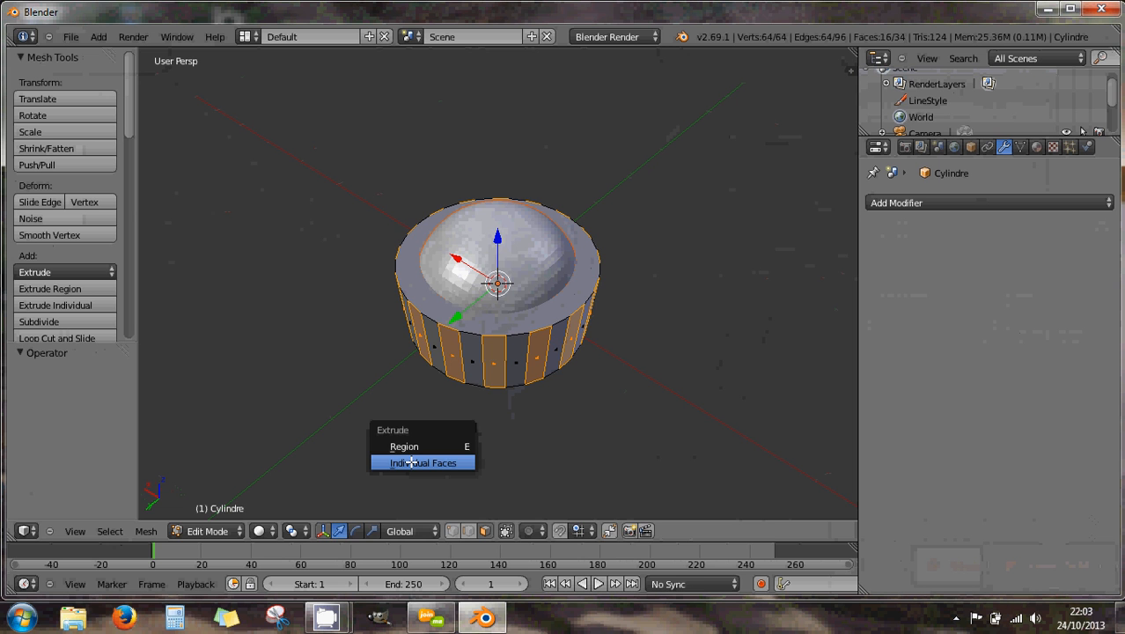
{"action": "left_click", "coordinate": [411, 463]}
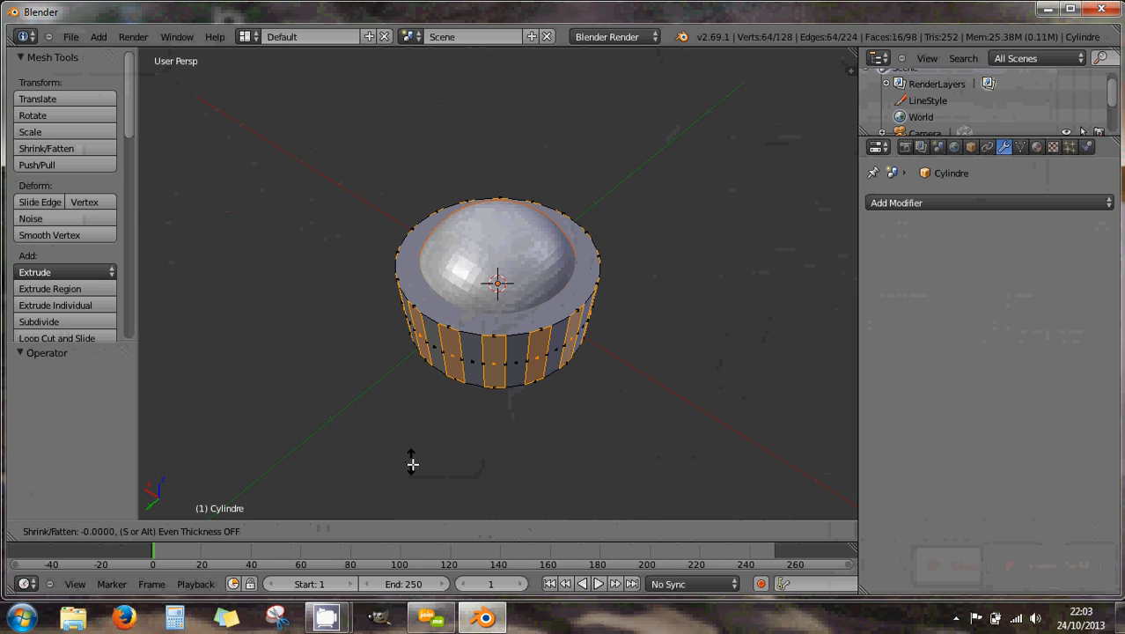
{"action": "left_click", "coordinate": [435, 508]}
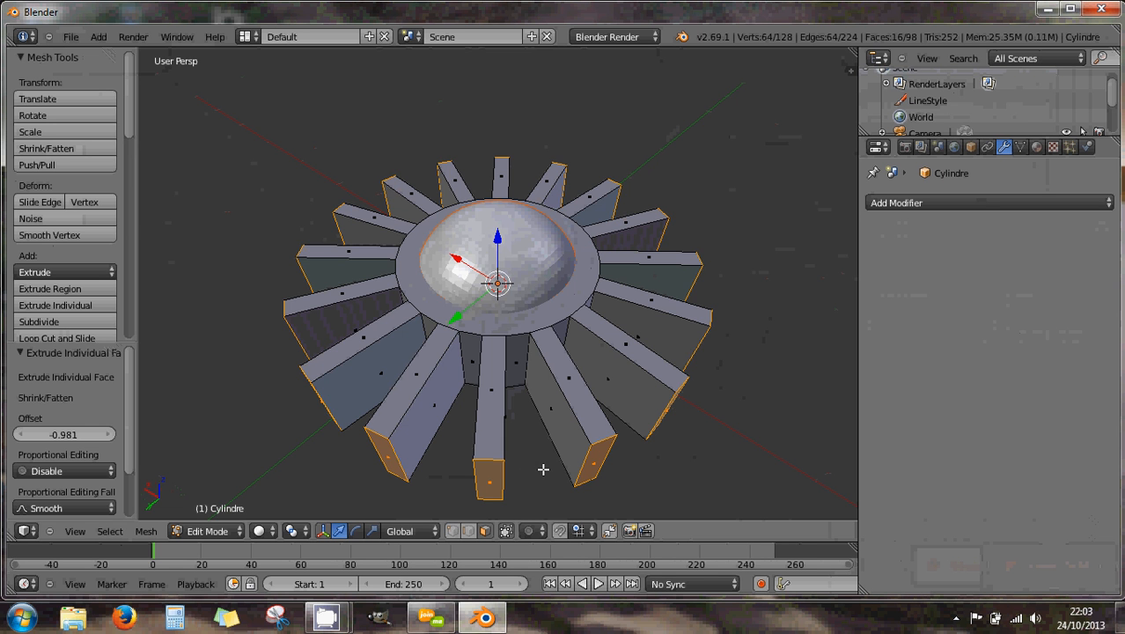
{"action": "mouse_move", "coordinate": [548, 465]}
{"action": "middle_mouse_down"}
{"action": "mouse_move", "coordinate": [547, 301]}
{"action": "mouse_move", "coordinate": [540, 432]}
{"action": "mouse_move", "coordinate": [555, 451]}
{"action": "mouse_move", "coordinate": [588, 454]}
{"action": "mouse_move", "coordinate": [540, 437]}
{"action": "mouse_move", "coordinate": [540, 458]}
{"action": "middle_mouse_up"}
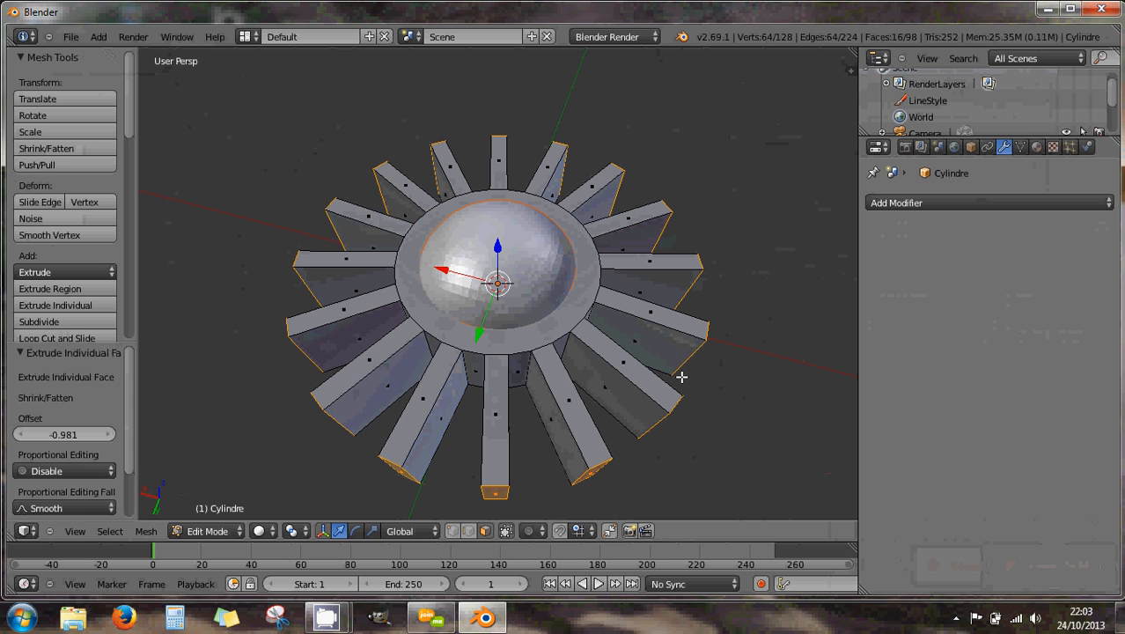
Select the entire finned cylinder mesh and scale it uniformly, first by about 1.076 and then by about 0.983.
{"action": "key", "text": "a"}
{"action": "key", "text": "a"}
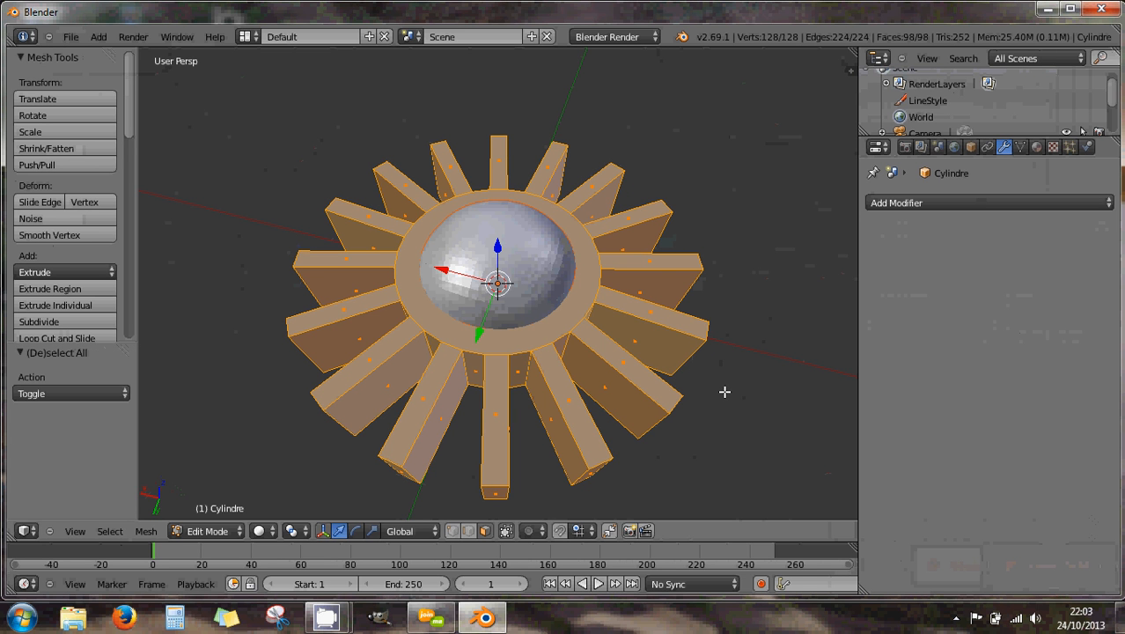
{"action": "key", "text": "s"}
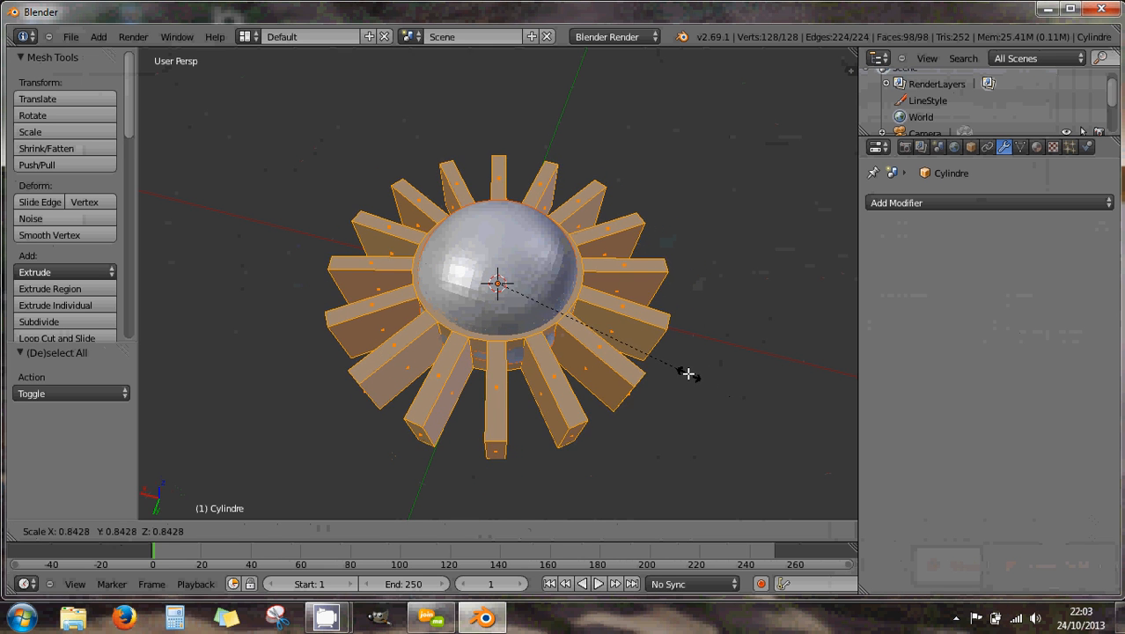
{"action": "left_click", "coordinate": [736, 404]}
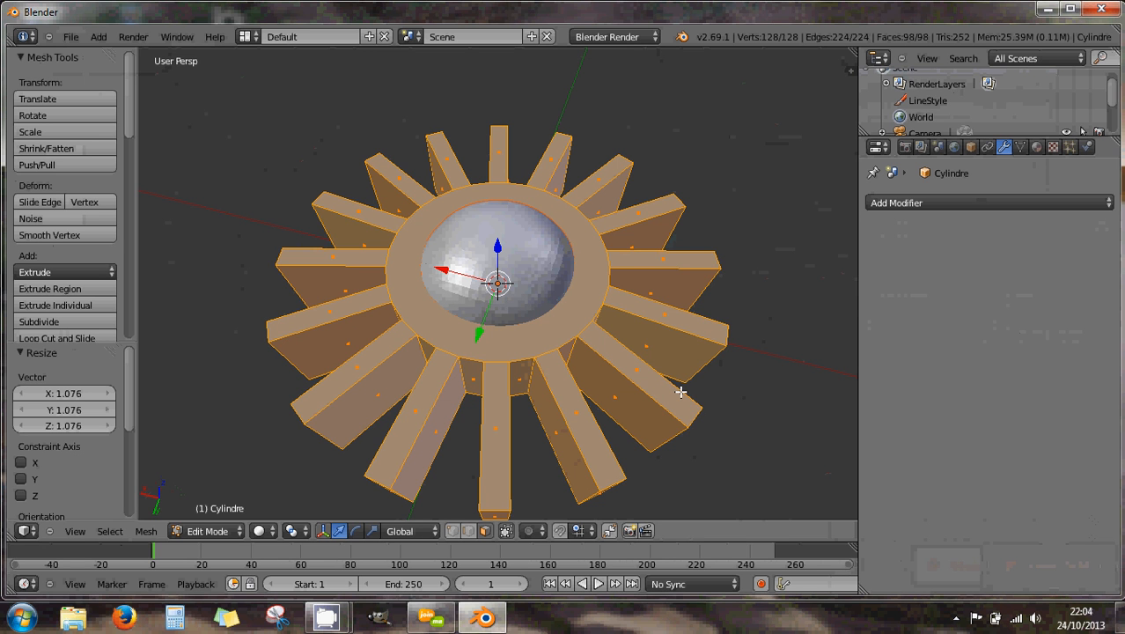
{"action": "key", "text": "s"}
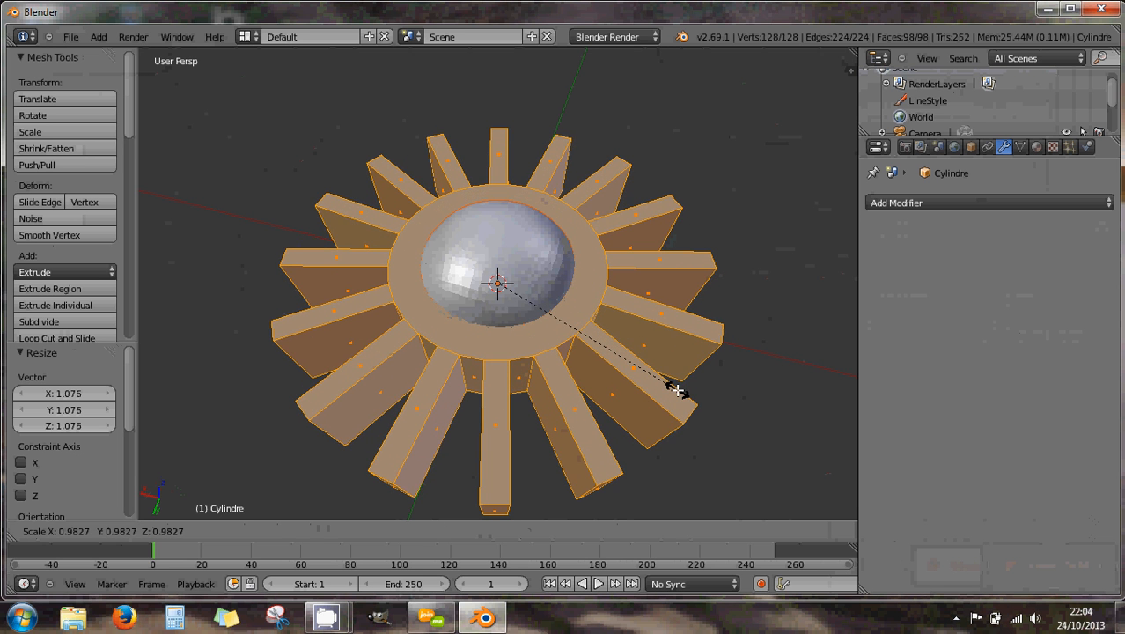
{"action": "left_click", "coordinate": [676, 390]}
Scale the whole finned cylinder by about 0.624 in X and Y only, keeping its Z height locked.
{"action": "middle_click_drag", "start_coordinate": [640, 405], "coordinate": [636, 306]}
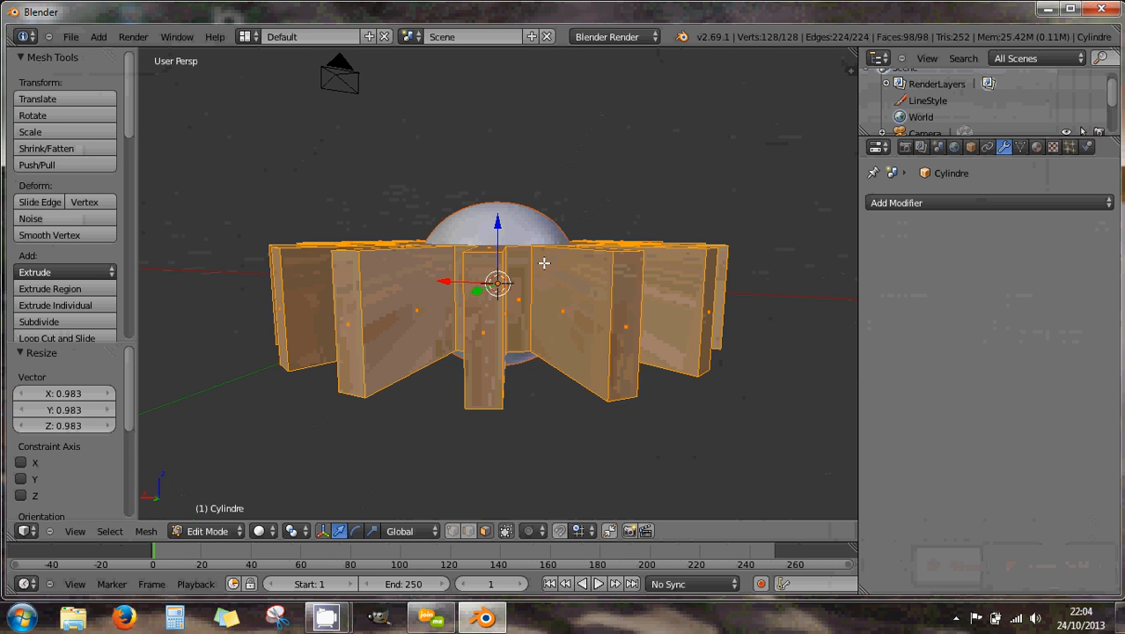
{"action": "key", "text": "s"}
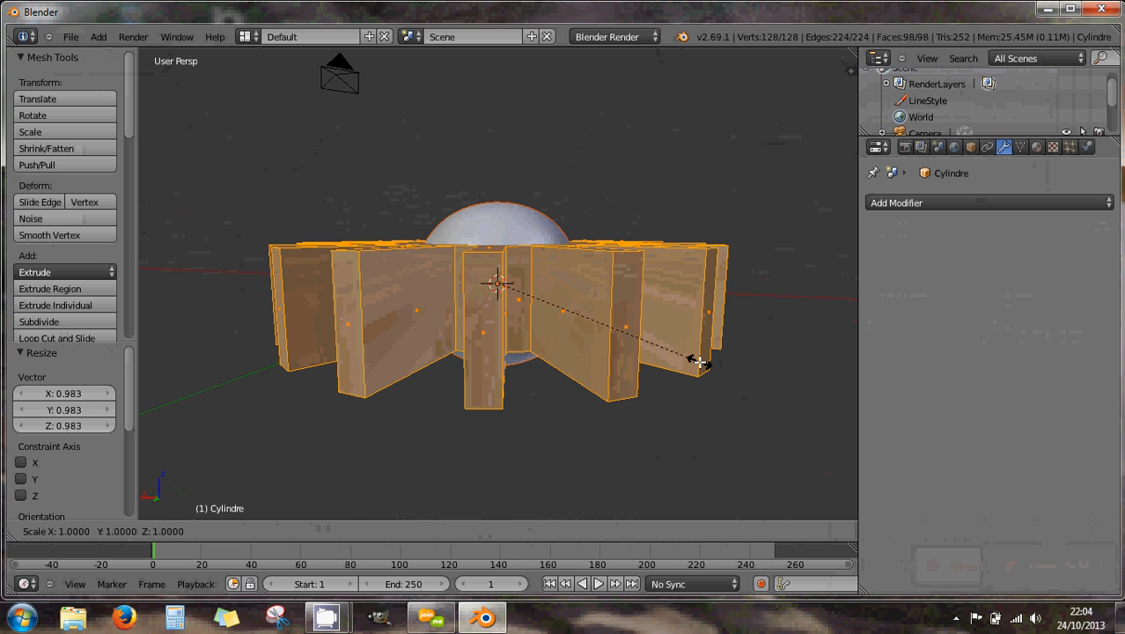
{"action": "key", "text": "shift+z"}
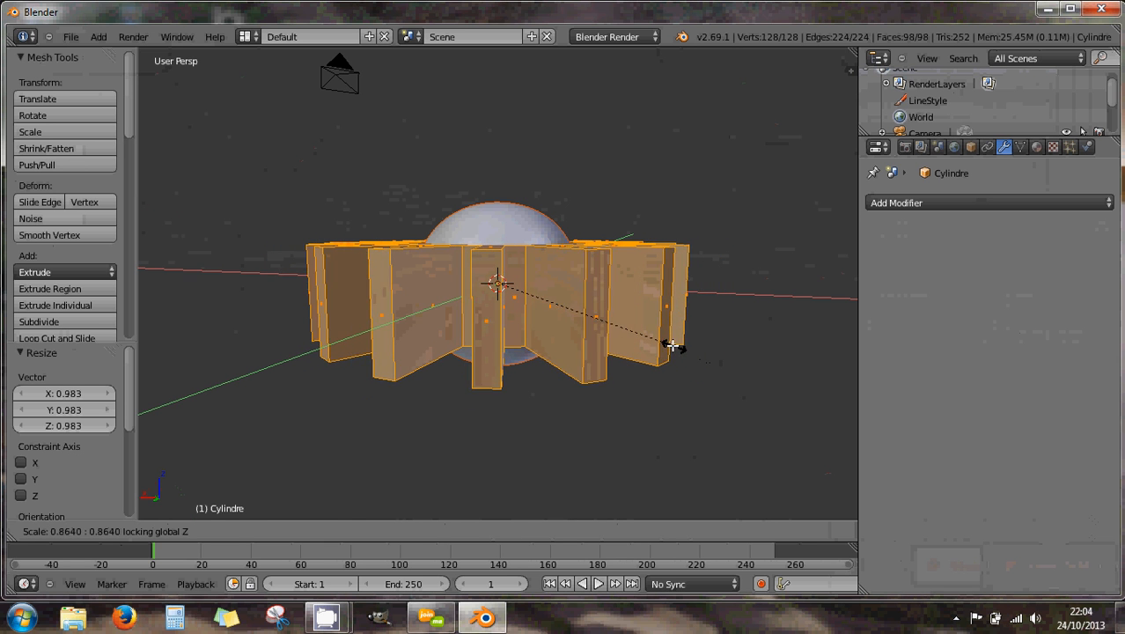
{"action": "left_click", "coordinate": [627, 314]}
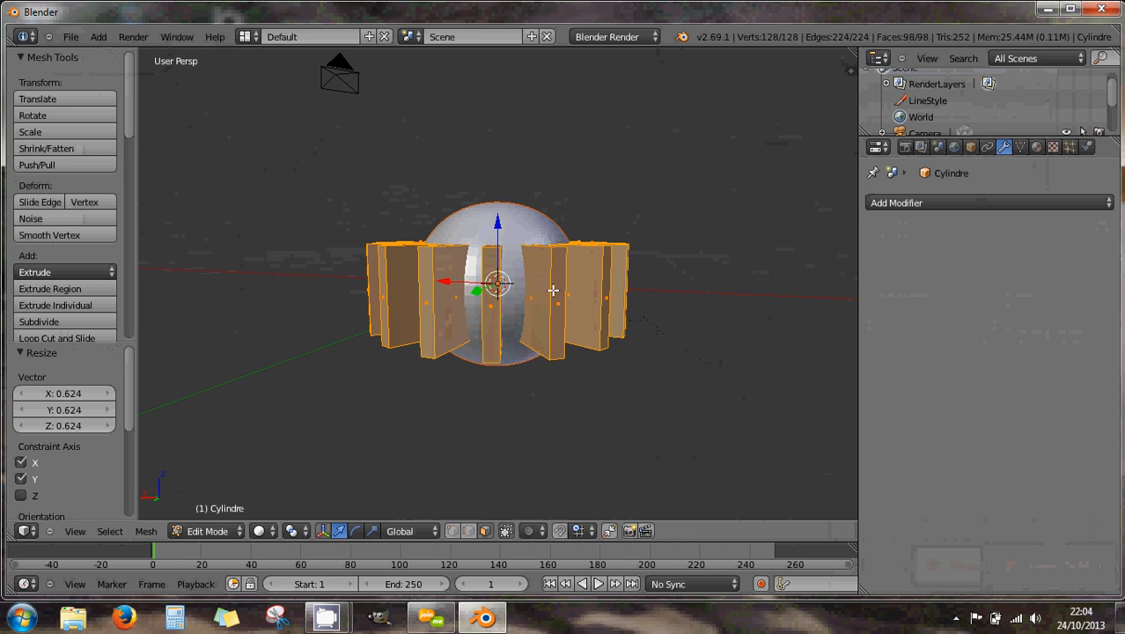
{"action": "middle_click_drag", "start_coordinate": [557, 289], "coordinate": [578, 306]}
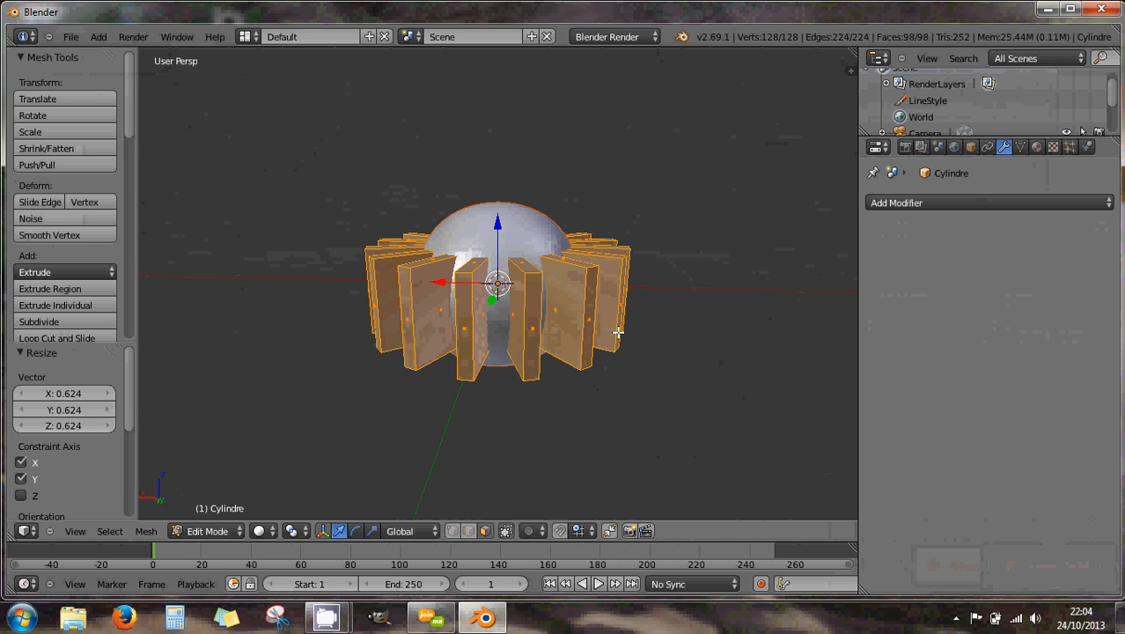
Examine in wireframe, from above and from the side, how the fins overlap the sphere, and return to solid shading.
{"action": "mouse_move", "coordinate": [598, 318]}
{"action": "middle_mouse_down"}
{"action": "mouse_move", "coordinate": [604, 384]}
{"action": "mouse_move", "coordinate": [568, 307]}
{"action": "mouse_move", "coordinate": [578, 397]}
{"action": "mouse_move", "coordinate": [553, 371]}
{"action": "mouse_move", "coordinate": [559, 414]}
{"action": "middle_mouse_up"}
{"action": "key", "text": "z"}
{"action": "scroll", "coordinate": [551, 369], "scroll_direction": "up", "scroll_amount": 3}
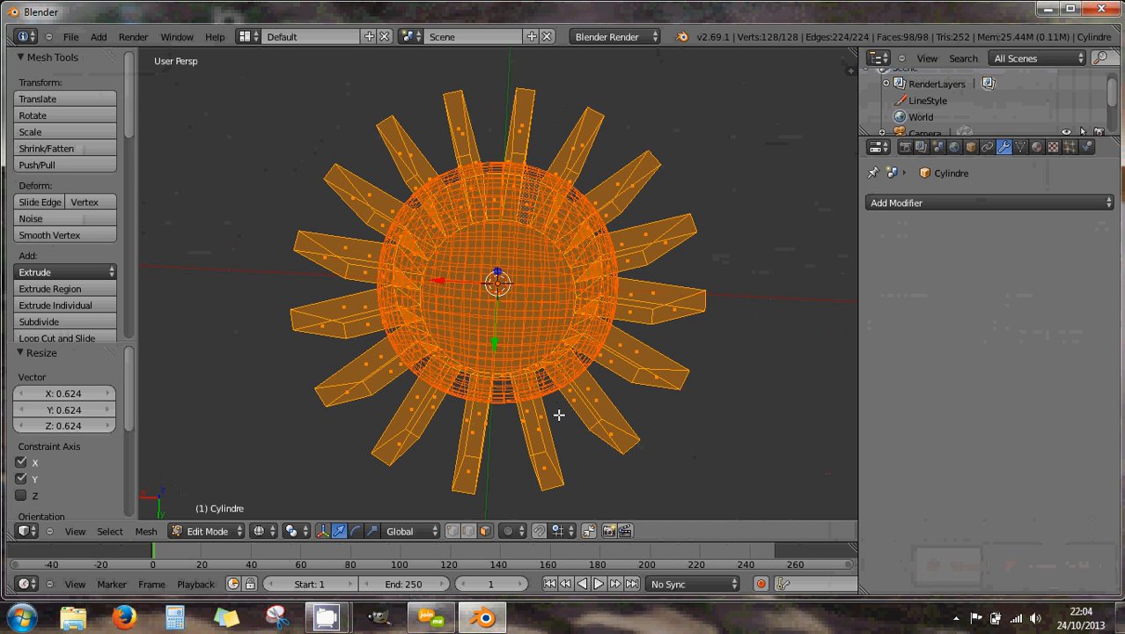
{"action": "key", "text": "KP_7"}
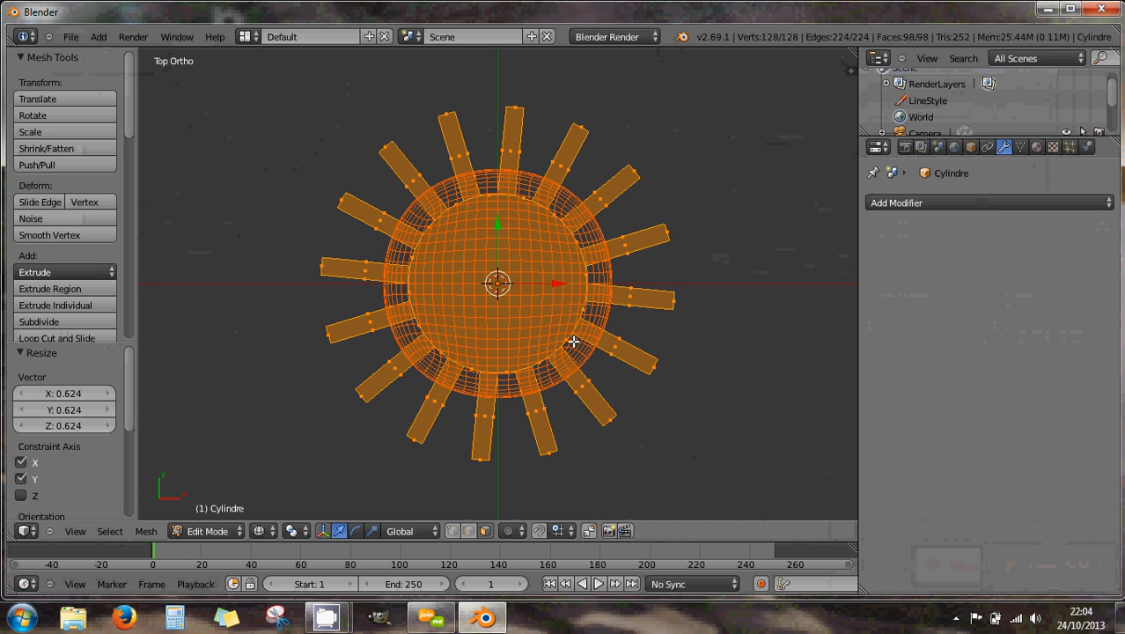
{"action": "key", "text": "z"}
{"action": "key", "text": "z"}
{"action": "middle_click_drag", "start_coordinate": [565, 383], "coordinate": [495, 280]}
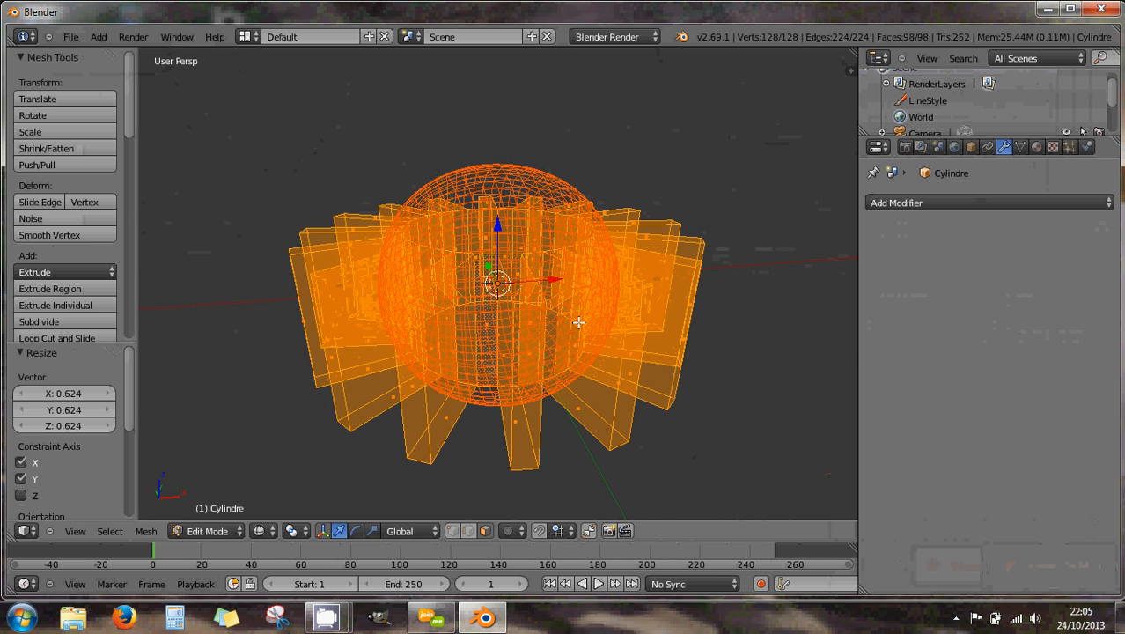
{"action": "key", "text": "z"}
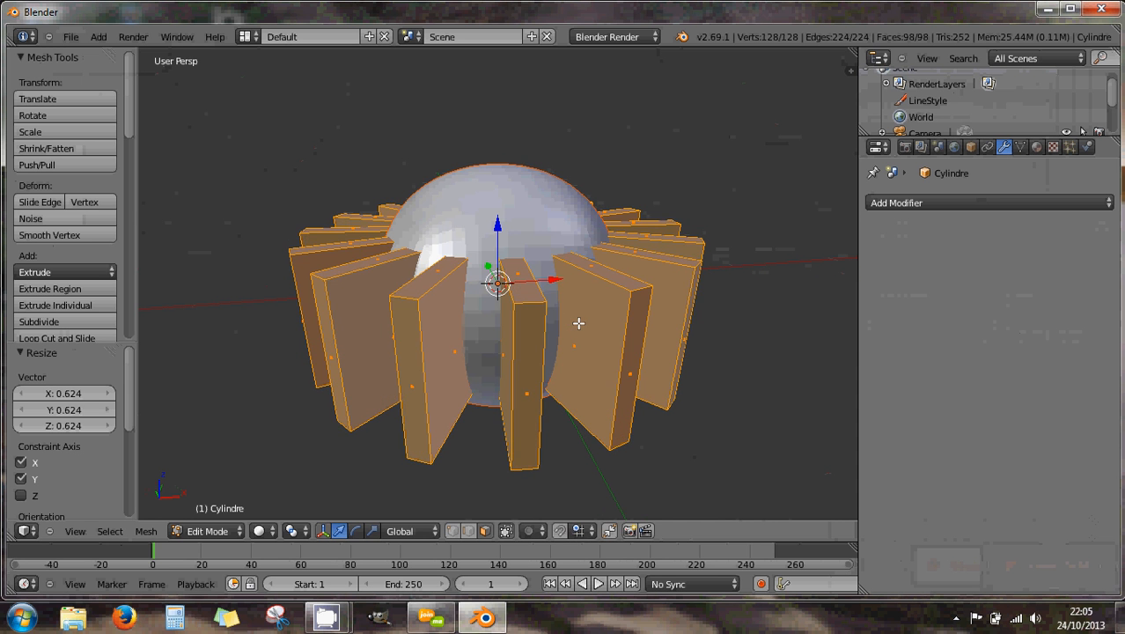
Select only the cylinder's upper cap face and add a Boolean modifier to the finned cylinder.
{"action": "middle_click_drag", "start_coordinate": [578, 322], "coordinate": [545, 240]}
{"action": "right_click", "coordinate": [545, 240]}
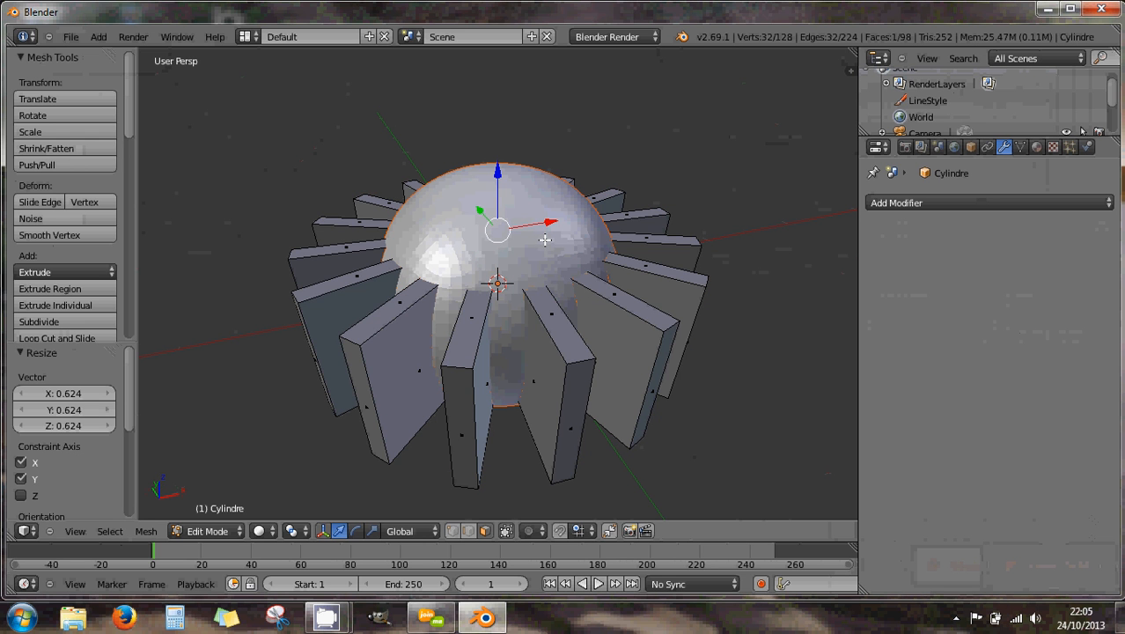
{"action": "middle_click_drag", "start_coordinate": [530, 261], "coordinate": [469, 234]}
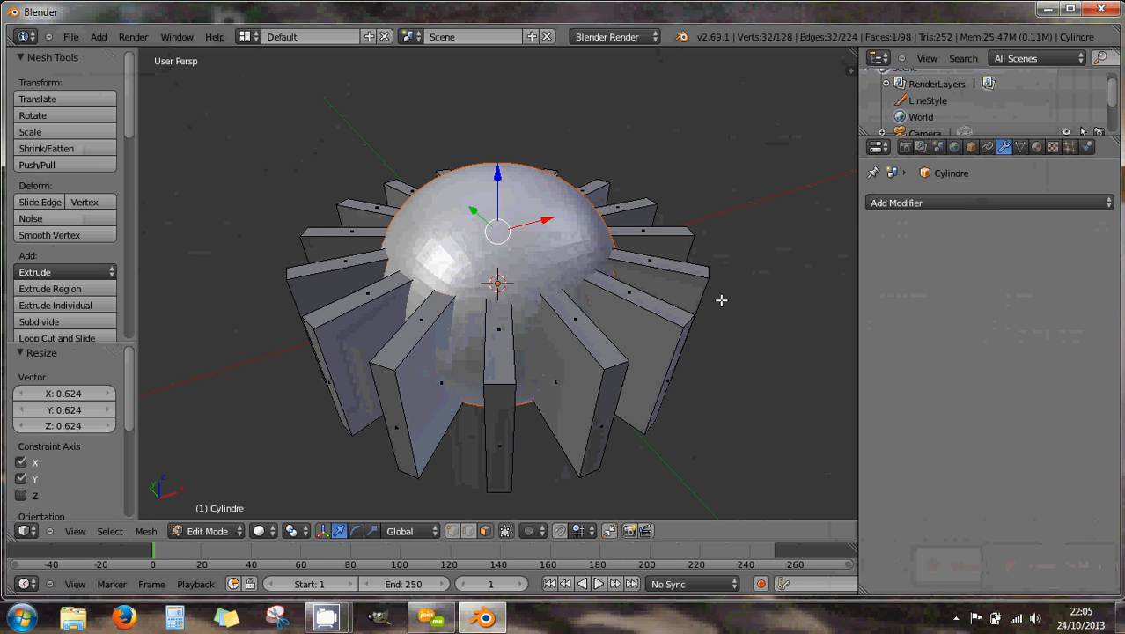
{"action": "left_click", "coordinate": [934, 202]}
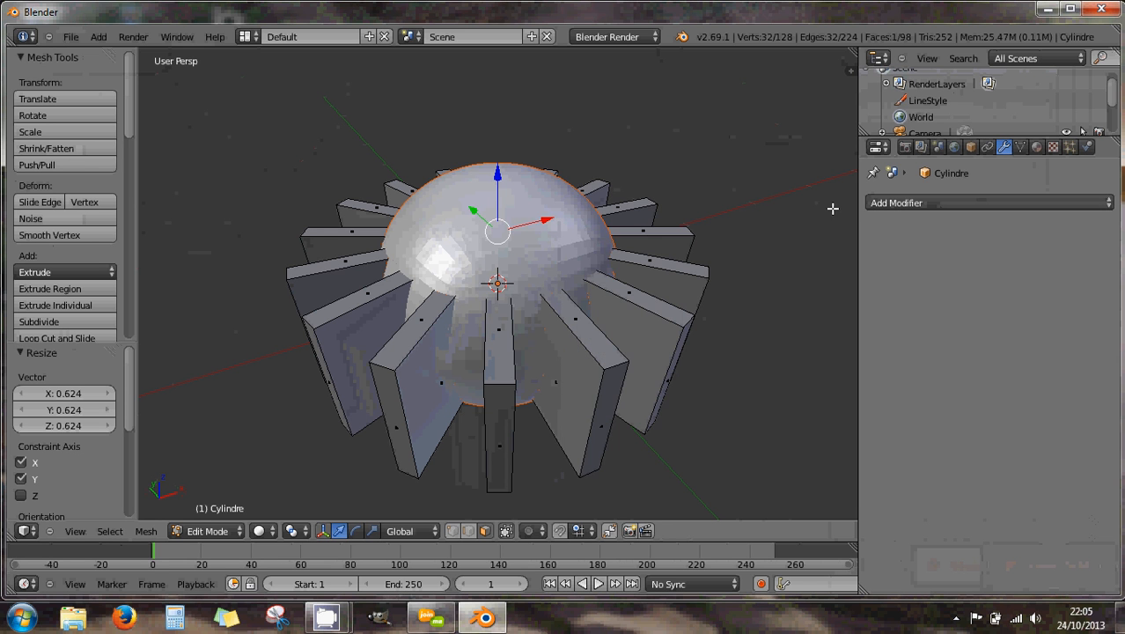
{"action": "left_click", "coordinate": [899, 204]}
{"action": "left_click", "coordinate": [750, 274]}
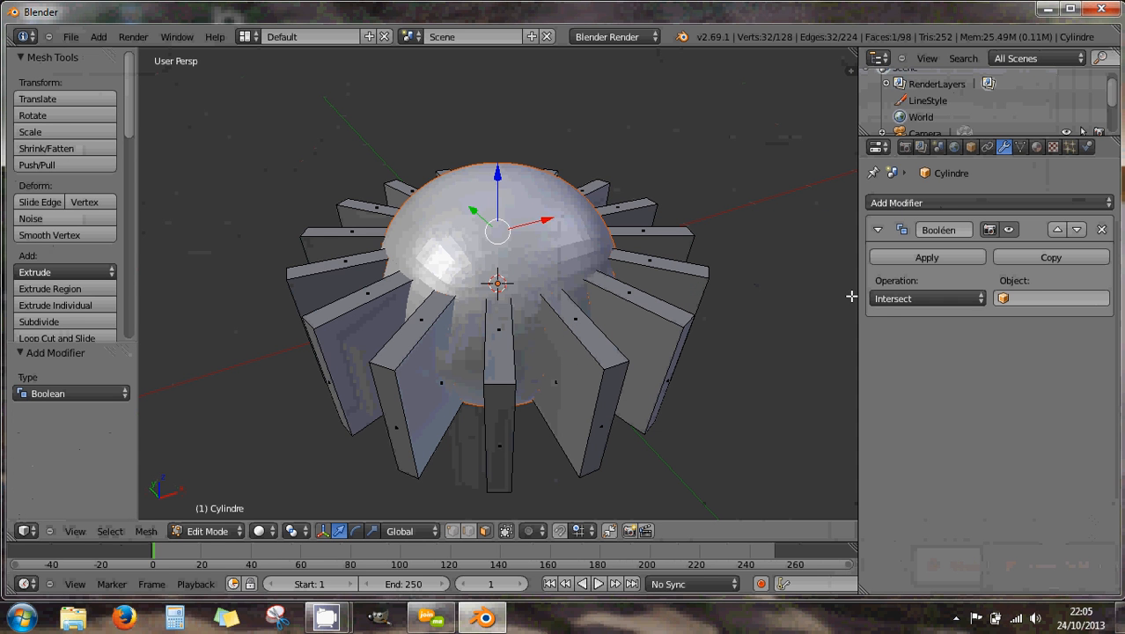
Set the finned cylinder's Boolean modifier to Difference with Cube as the object.
{"action": "left_click", "coordinate": [884, 303]}
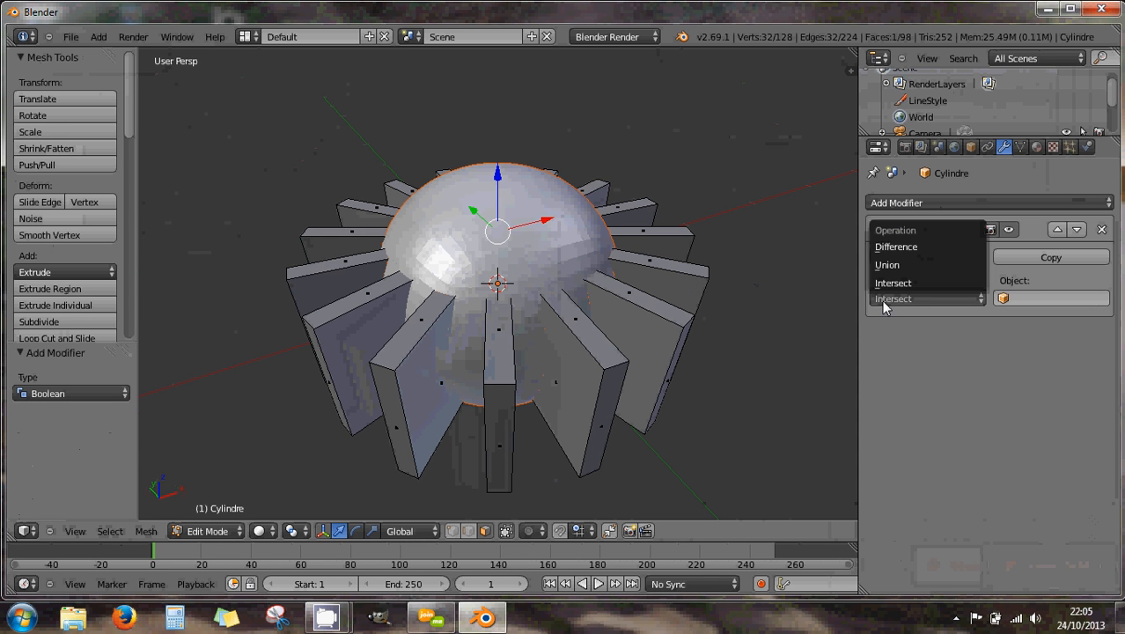
{"action": "left_click", "coordinate": [898, 249]}
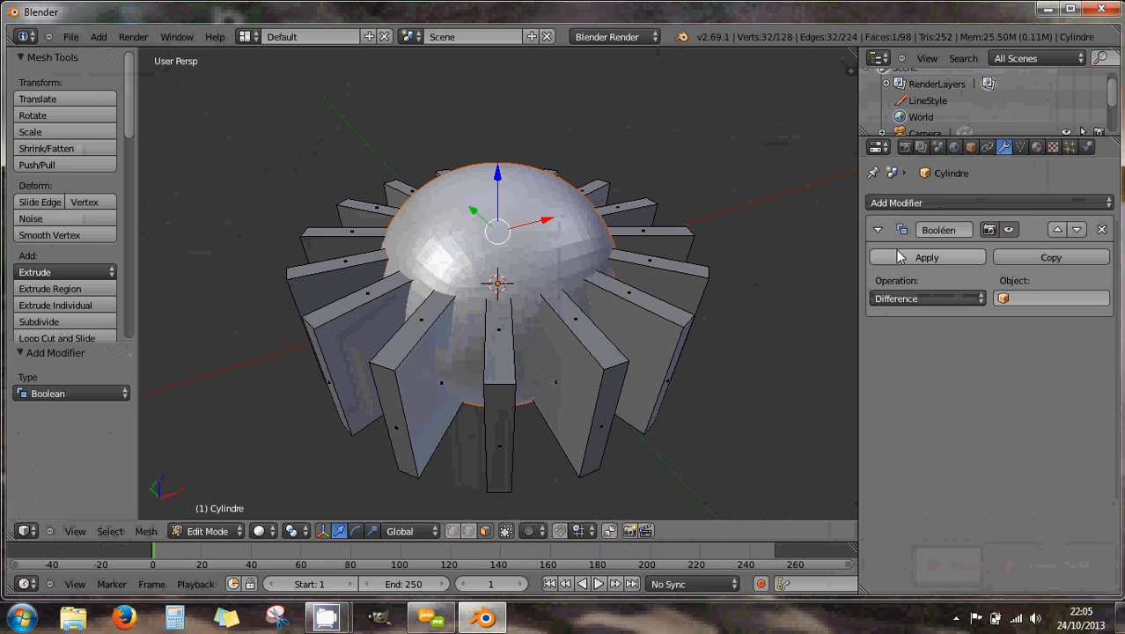
{"action": "left_click", "coordinate": [1006, 300]}
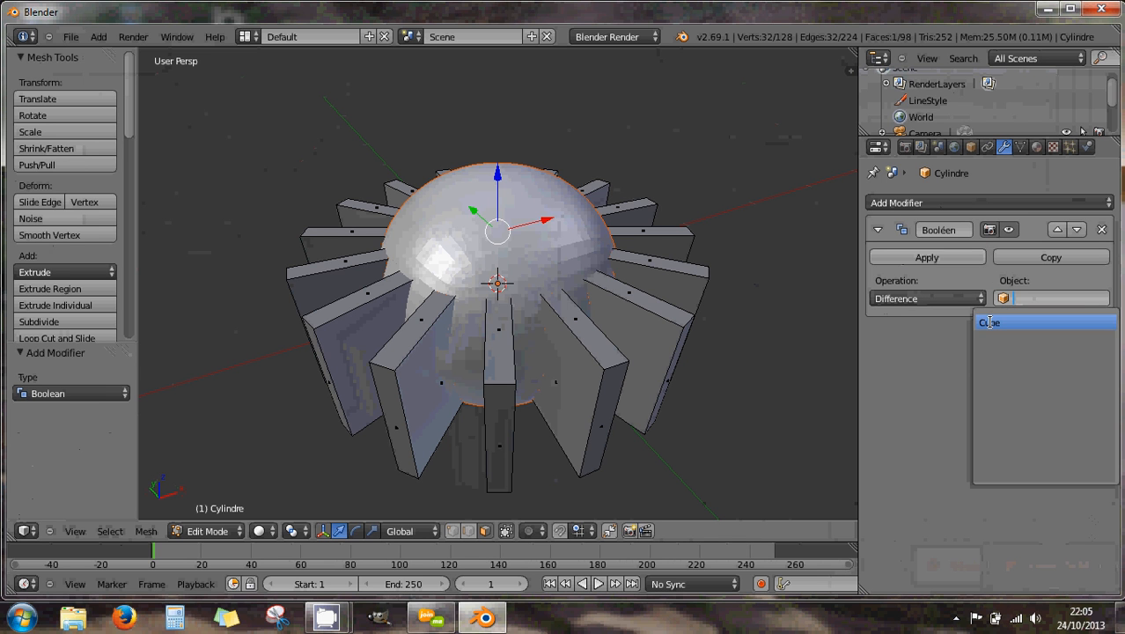
{"action": "left_click", "coordinate": [990, 322]}
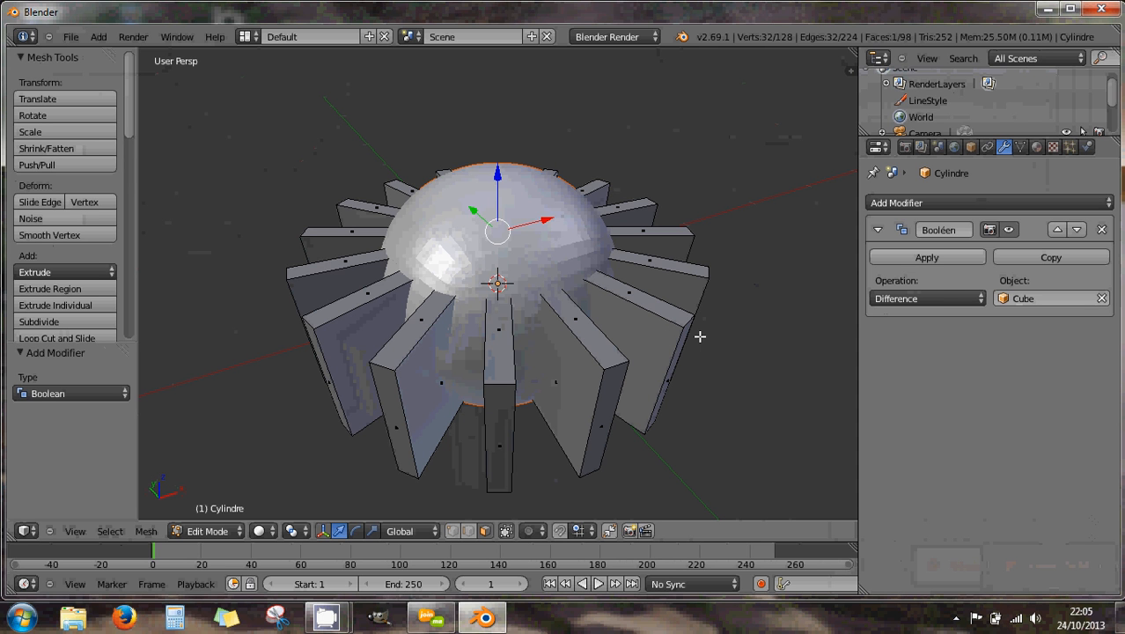
{"action": "left_click", "coordinate": [980, 300]}
Remove the Boolean modifier from the finned cylinder and switch to Object Mode.
{"action": "left_click", "coordinate": [1102, 229]}
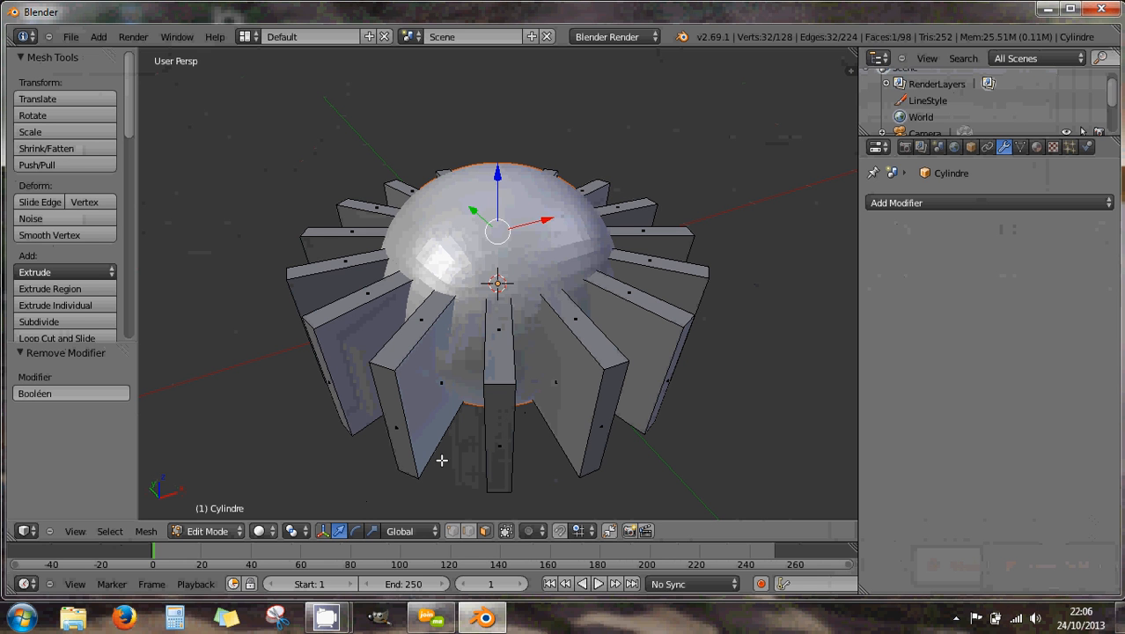
{"action": "left_click", "coordinate": [196, 531]}
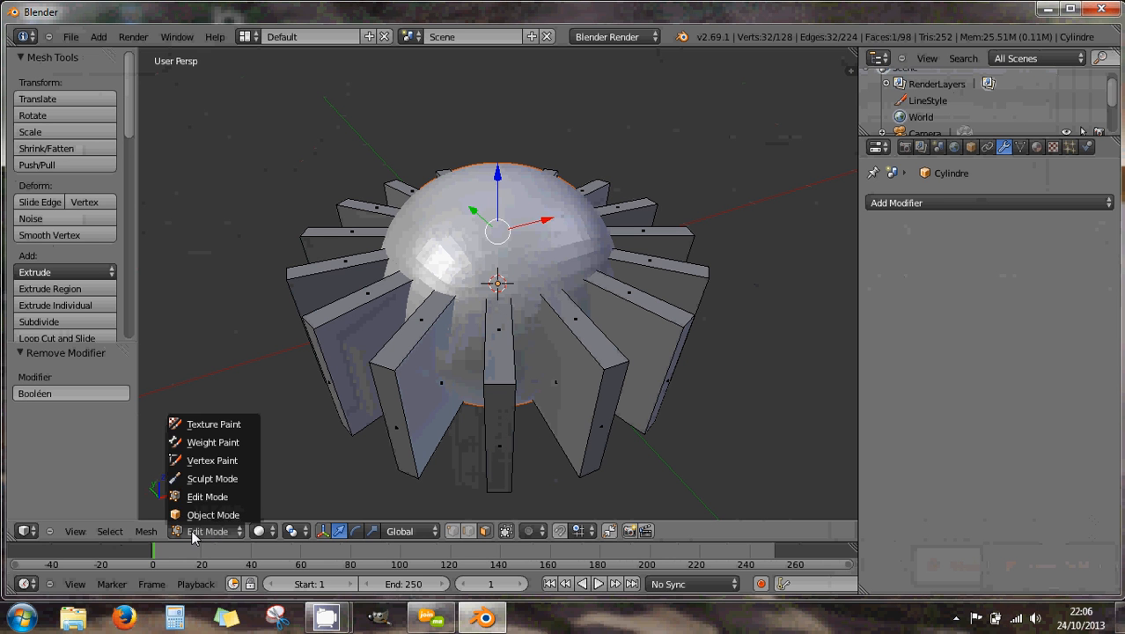
{"action": "left_click", "coordinate": [192, 516]}
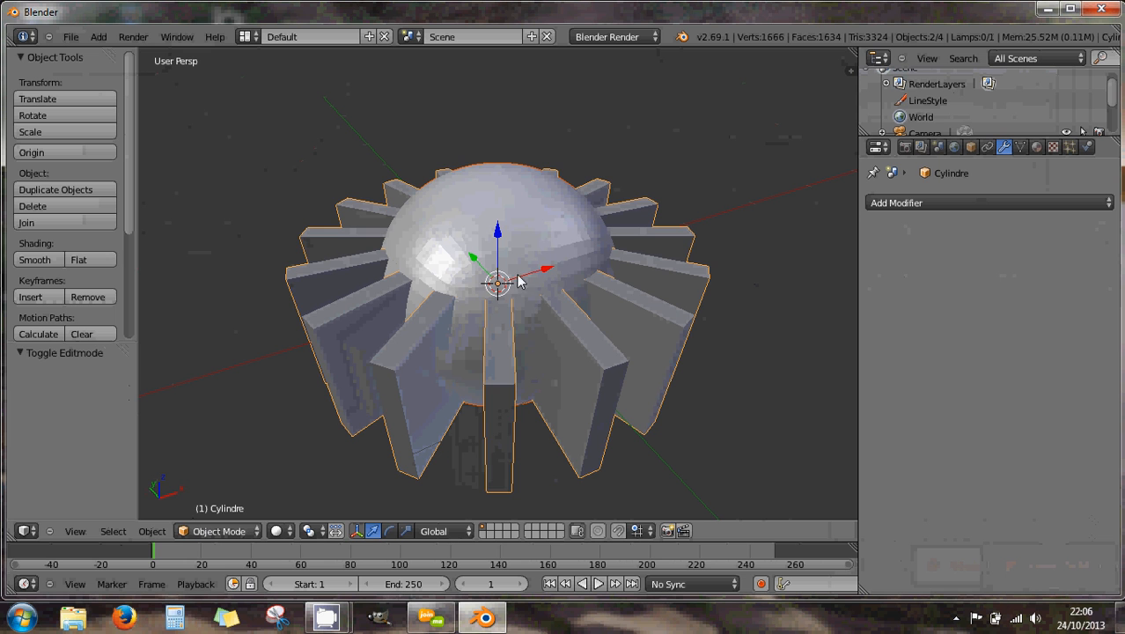
Add a Boolean modifier to the sphere that subtracts Cylindre from it with the Difference operation.
{"action": "right_click", "coordinate": [538, 237]}
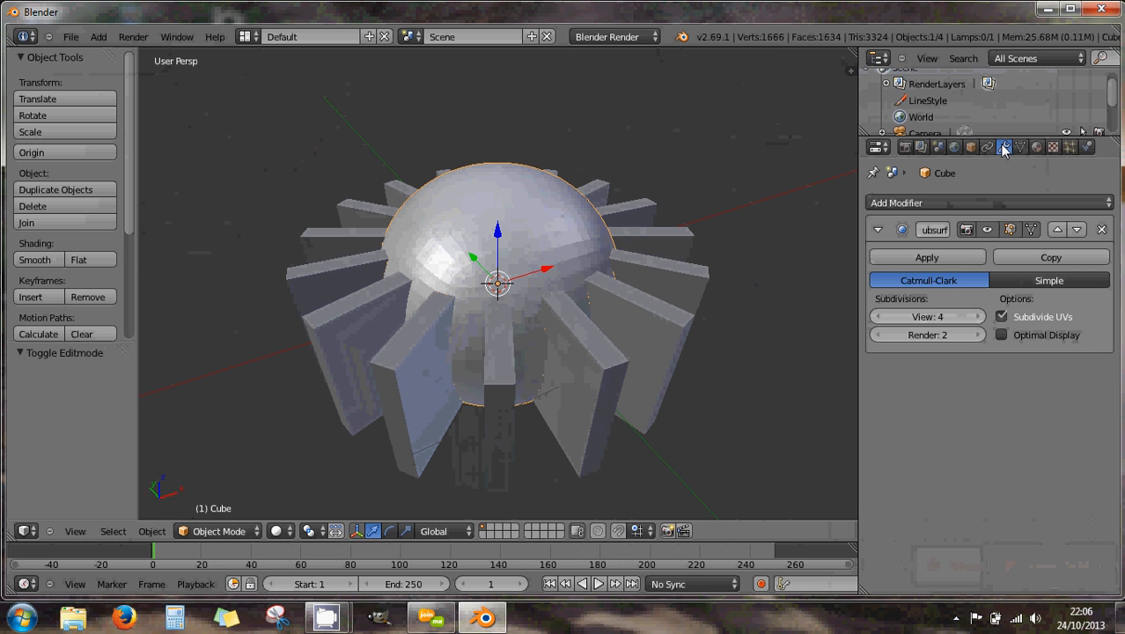
{"action": "left_click", "coordinate": [984, 202]}
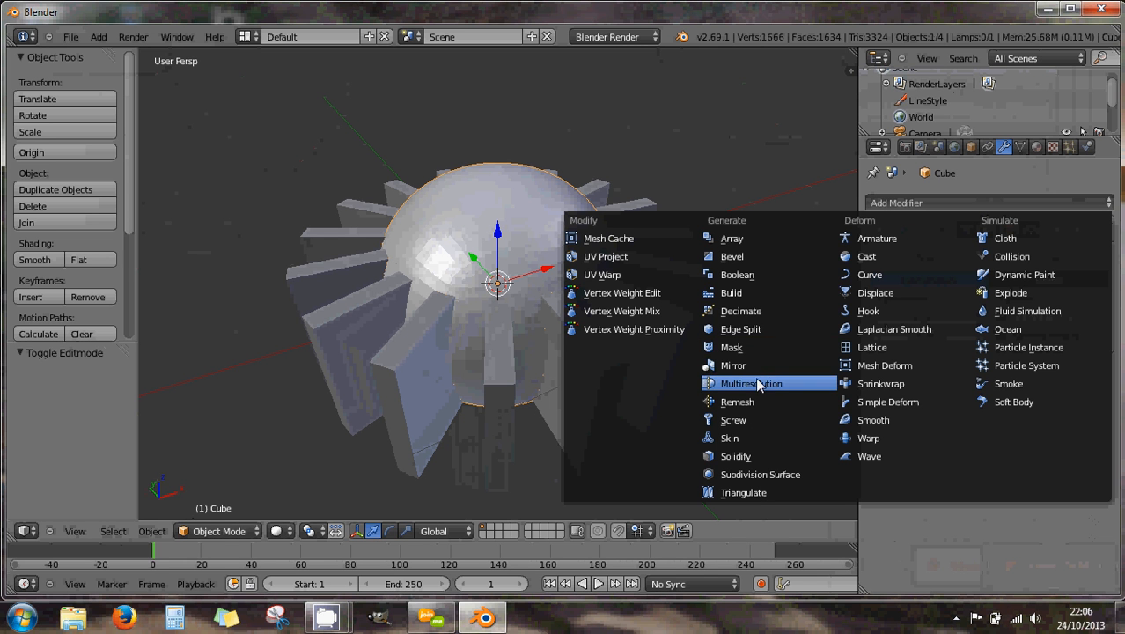
{"action": "left_click", "coordinate": [742, 275]}
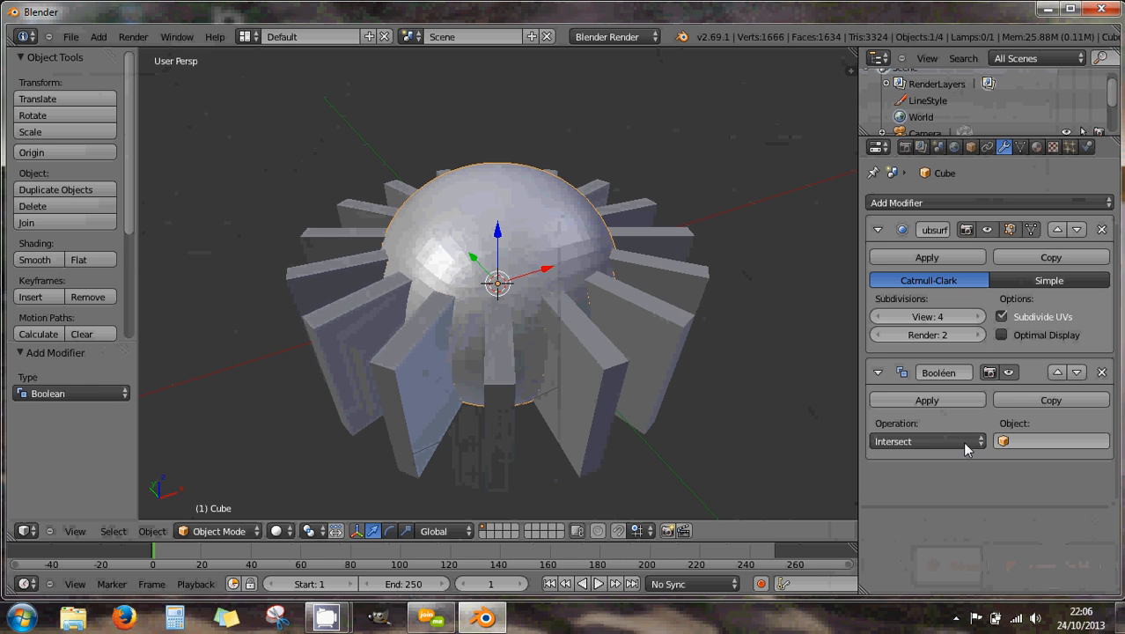
{"action": "left_click", "coordinate": [1000, 443]}
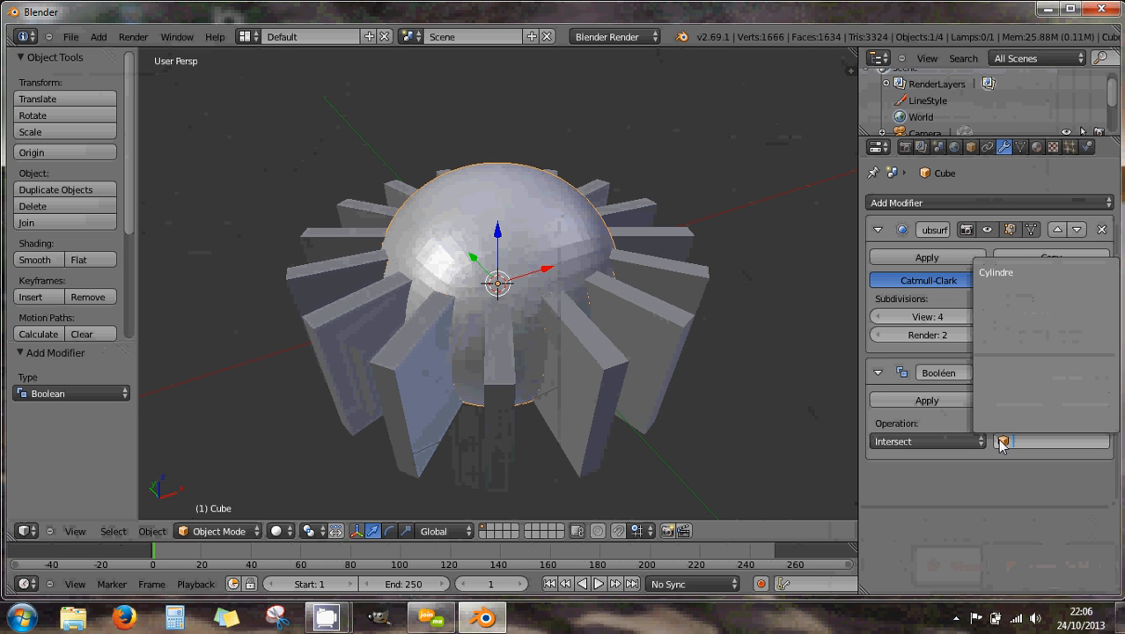
{"action": "left_click", "coordinate": [991, 273]}
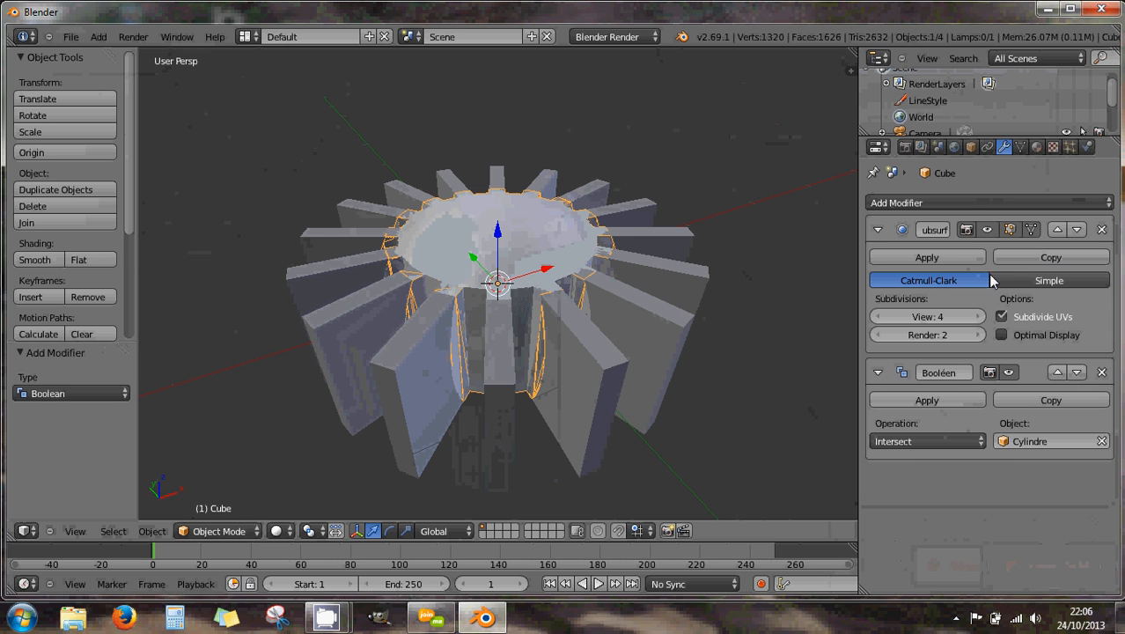
{"action": "left_click", "coordinate": [943, 443]}
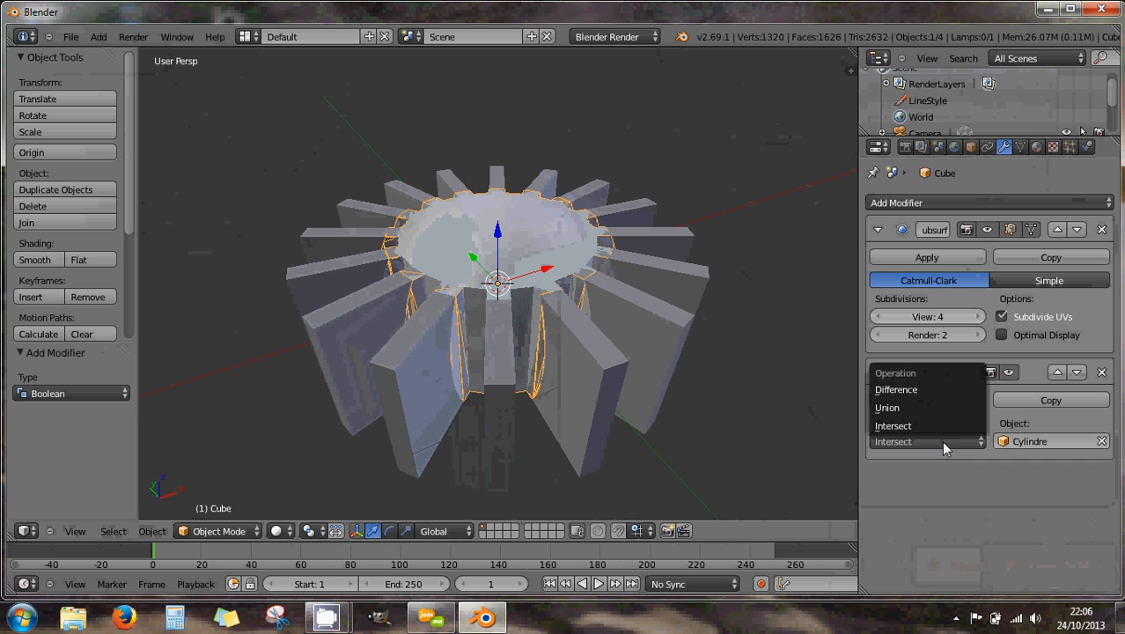
{"action": "left_click", "coordinate": [925, 390]}
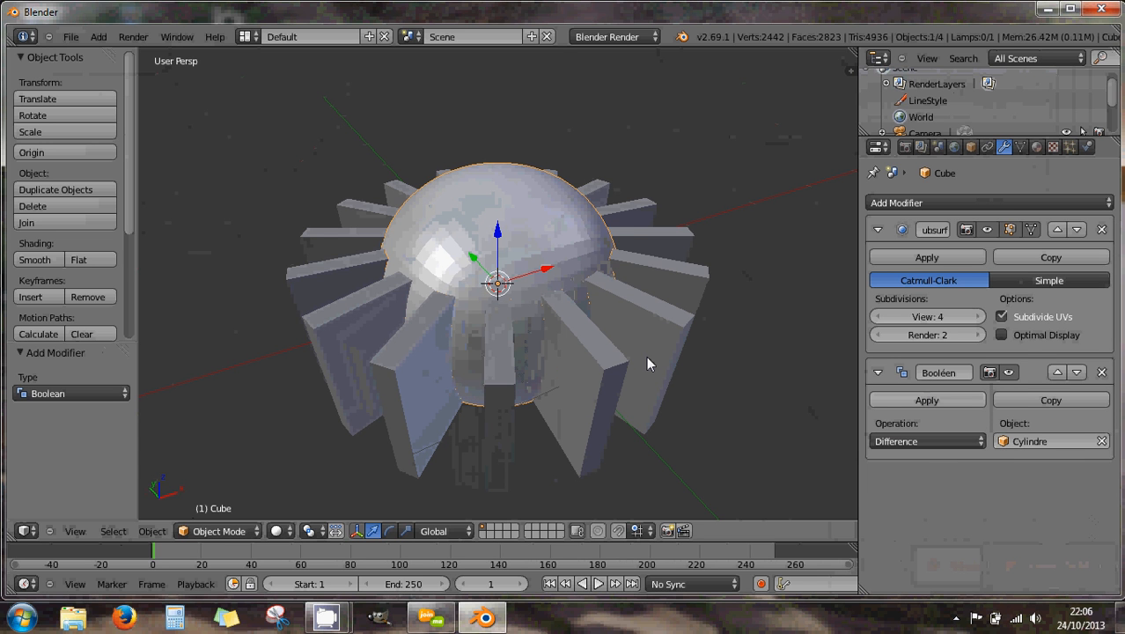
{"action": "middle_click_drag", "start_coordinate": [603, 342], "coordinate": [507, 300]}
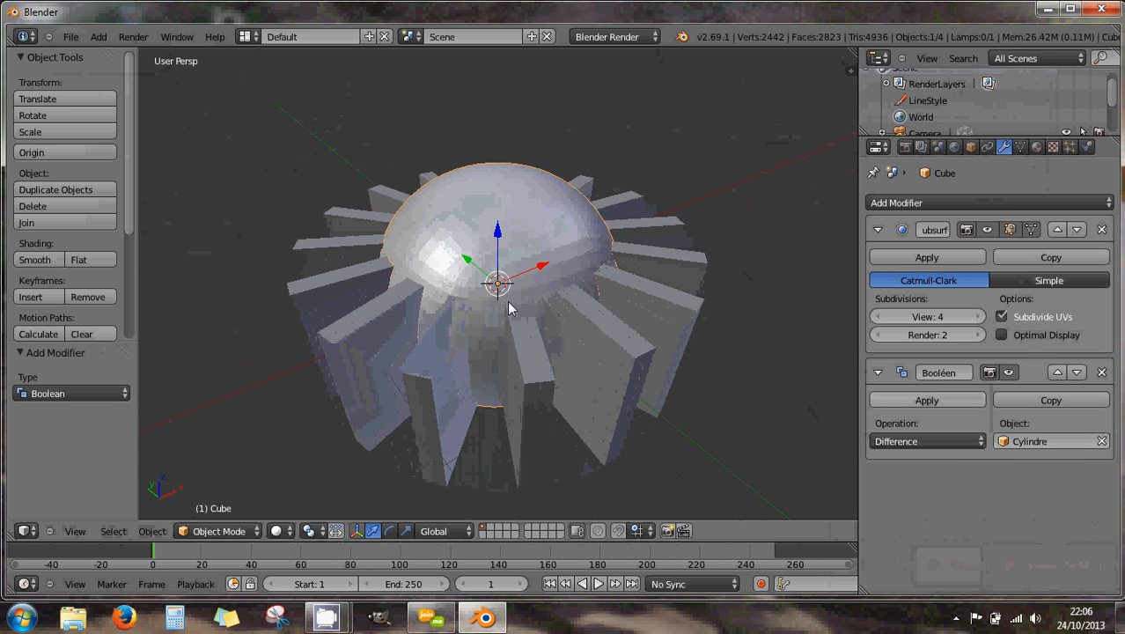
Apply smooth shading to the sphere and collapse its Subdivision Surface modifier settings.
{"action": "left_click", "coordinate": [35, 260]}
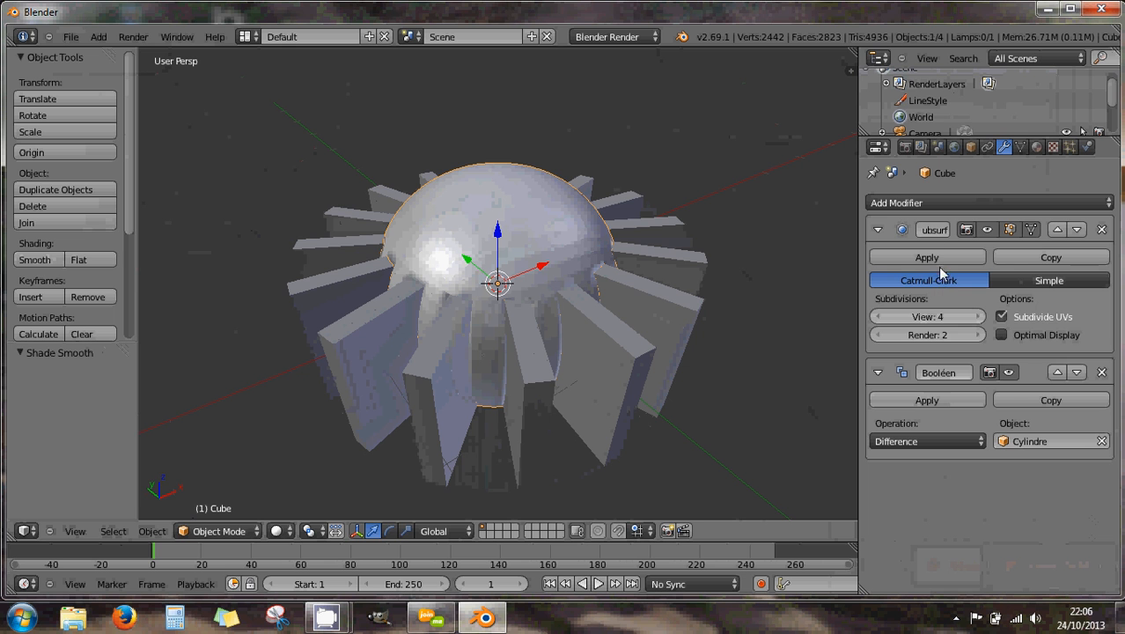
{"action": "left_click", "coordinate": [877, 230]}
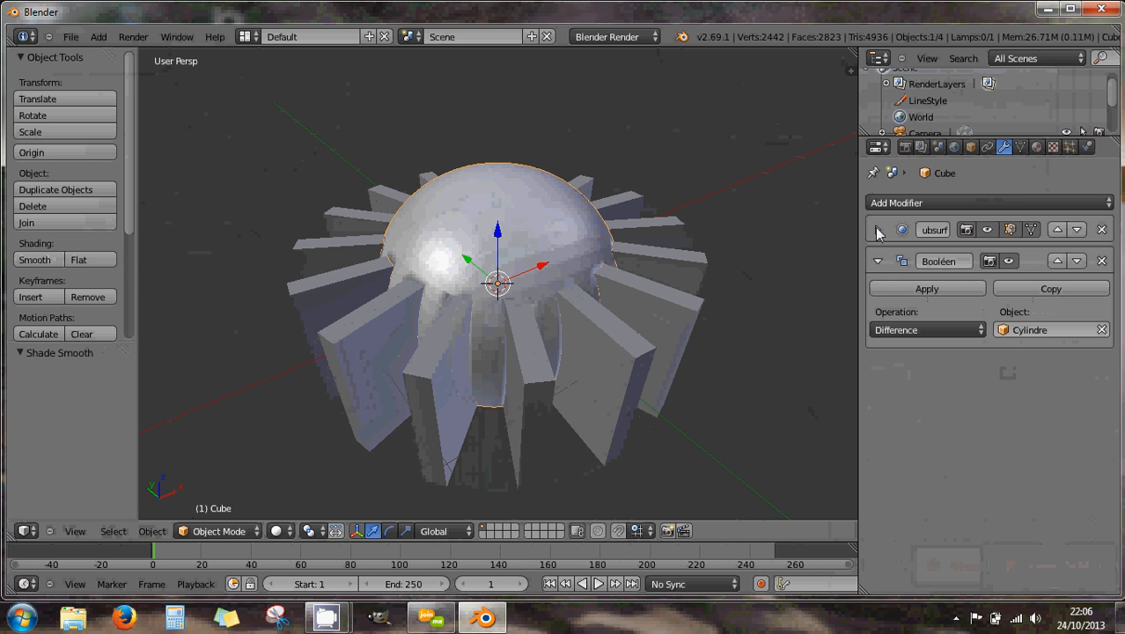
{"action": "left_click", "coordinate": [877, 229]}
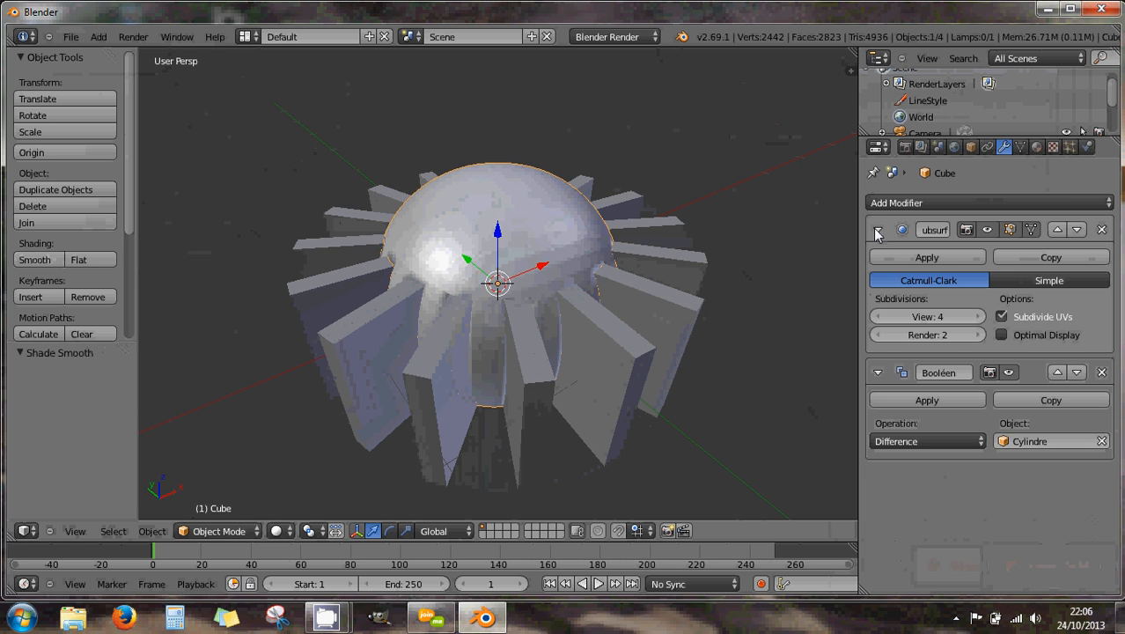
{"action": "left_click", "coordinate": [877, 231]}
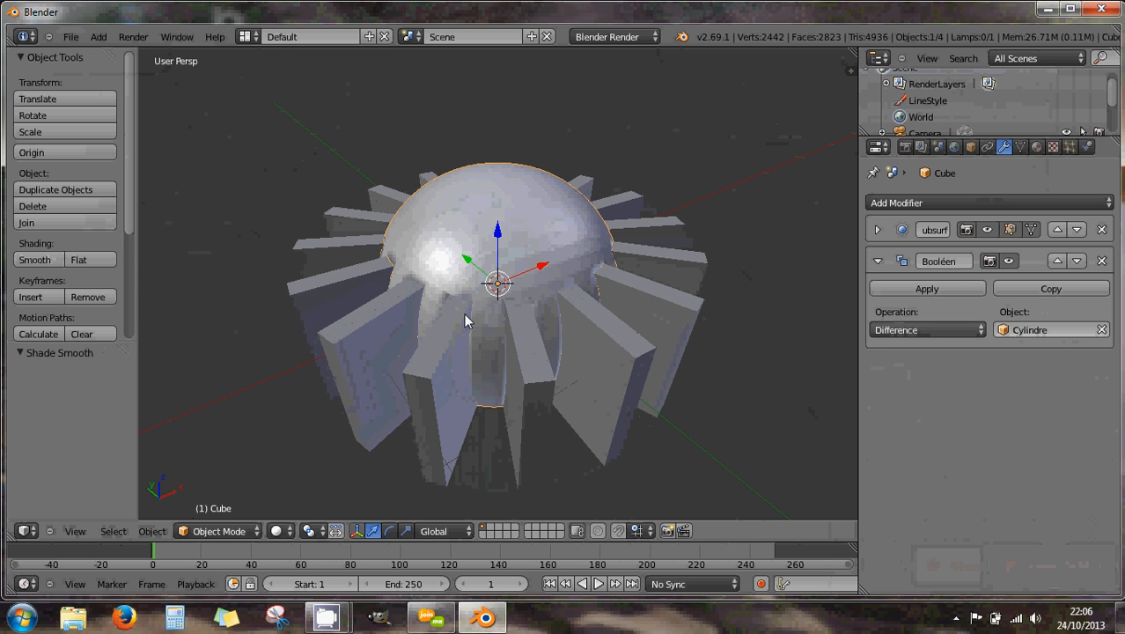
Hide the finned cylinder so that only the grooved sphere is displayed.
{"action": "right_click", "coordinate": [637, 367]}
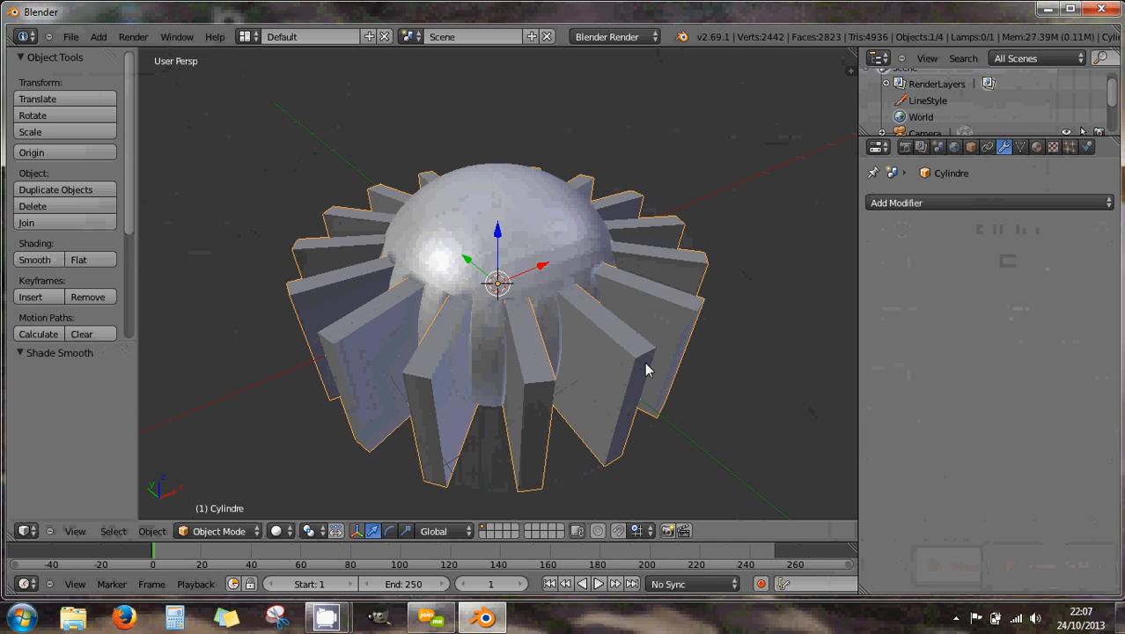
{"action": "key", "text": "h"}
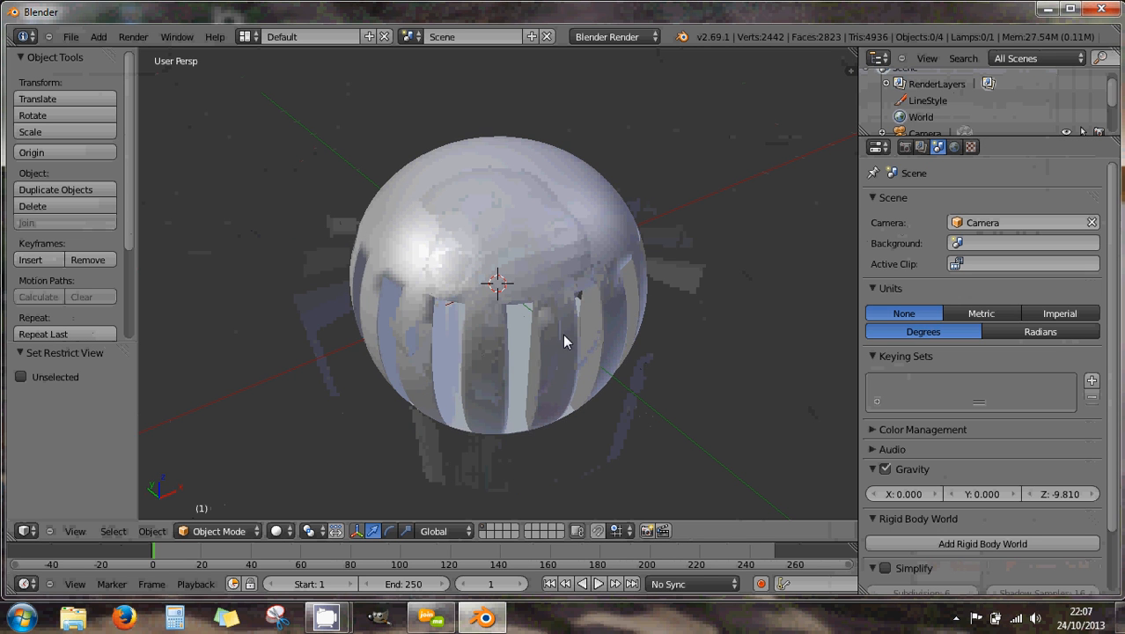
{"action": "scroll", "coordinate": [563, 334], "scroll_direction": "up", "scroll_amount": 3}
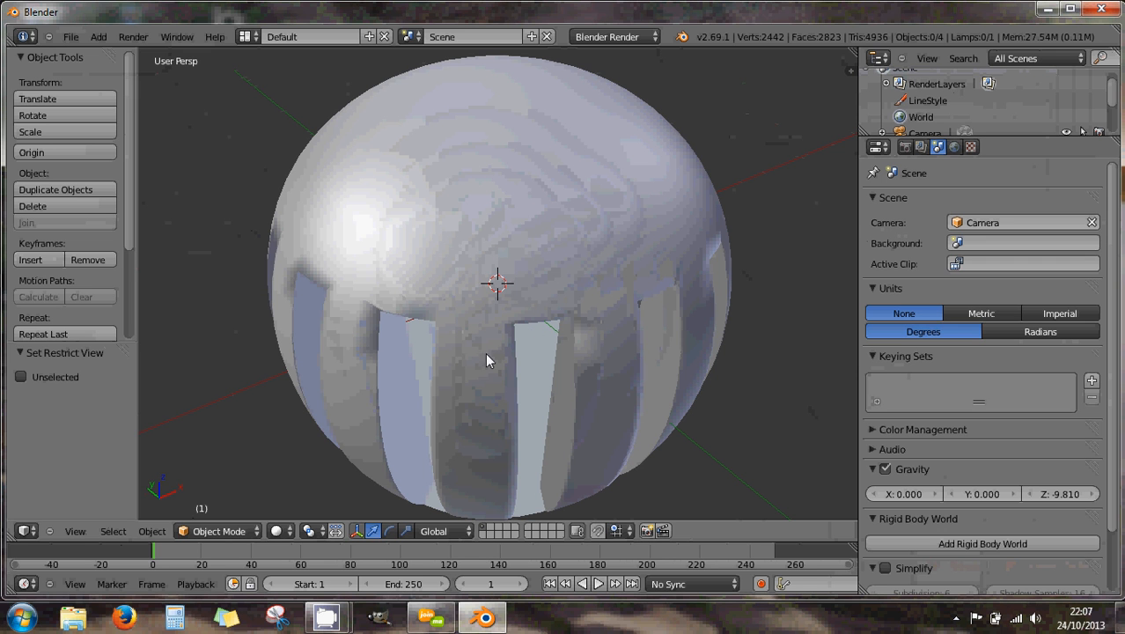
Collapse the sphere's Boolean modifier settings and add an Edge Split modifier to the sphere.
{"action": "right_click", "coordinate": [590, 267]}
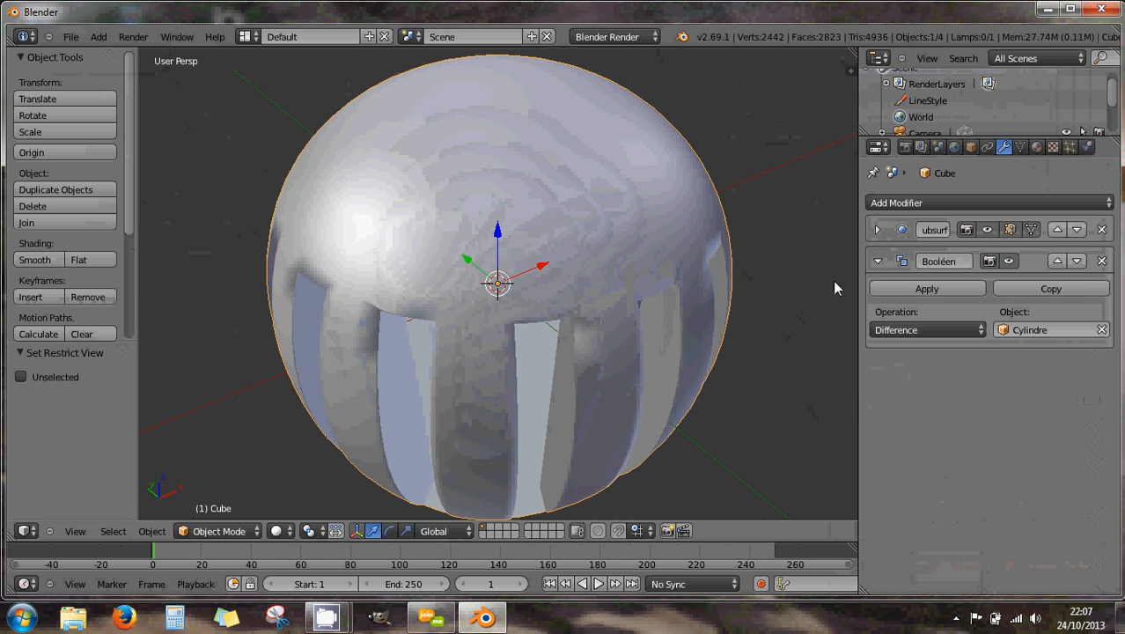
{"action": "left_click", "coordinate": [877, 262]}
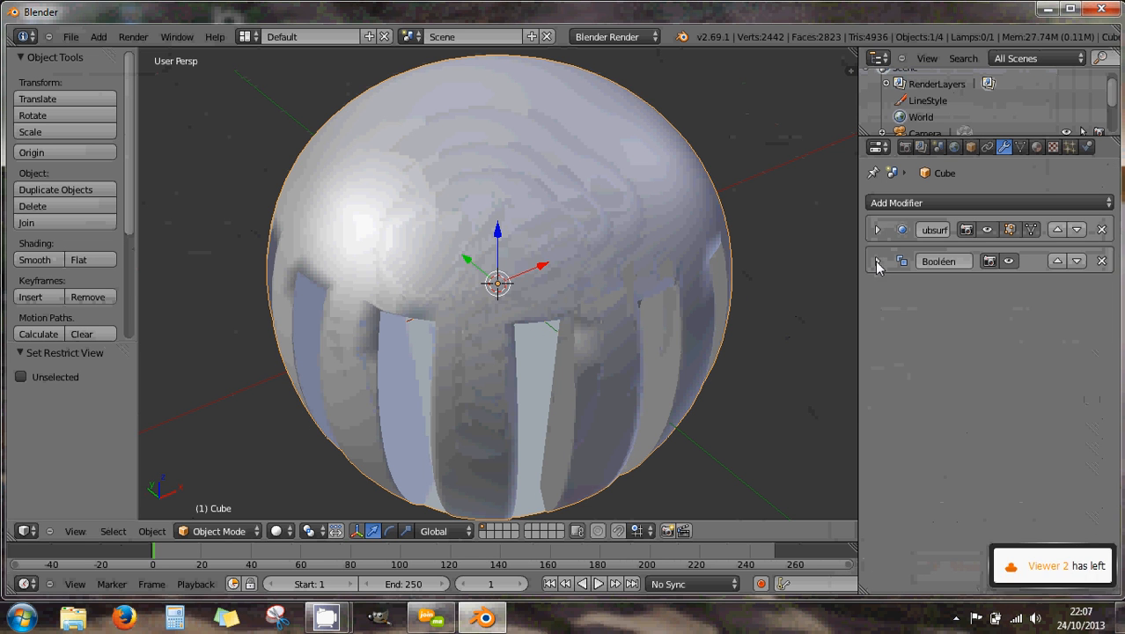
{"action": "left_click", "coordinate": [957, 201]}
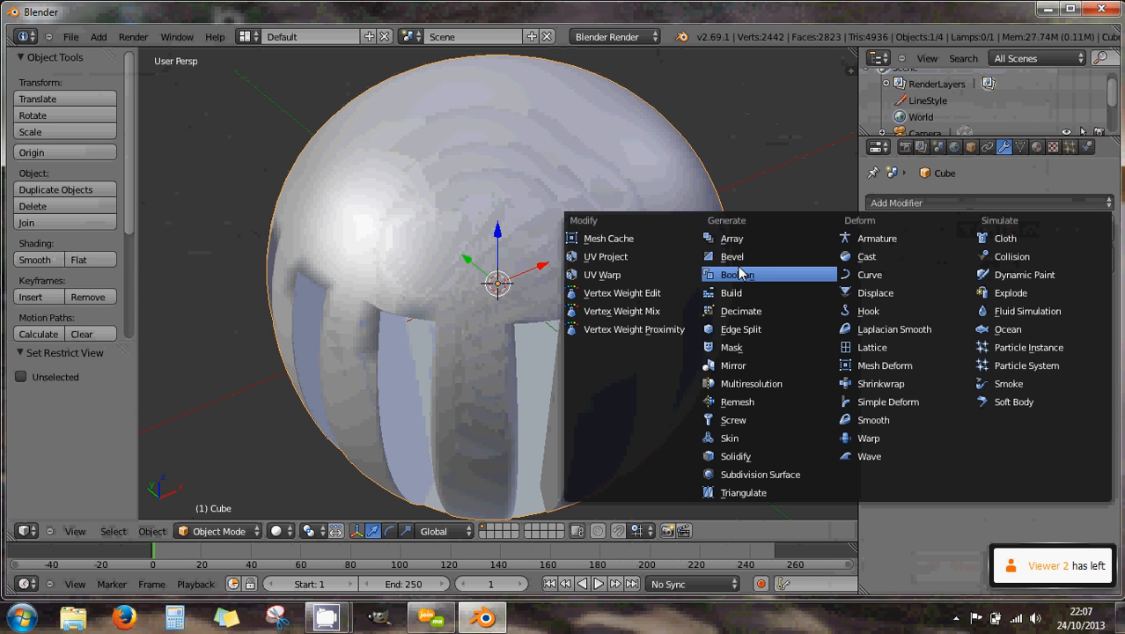
{"action": "left_click", "coordinate": [760, 328]}
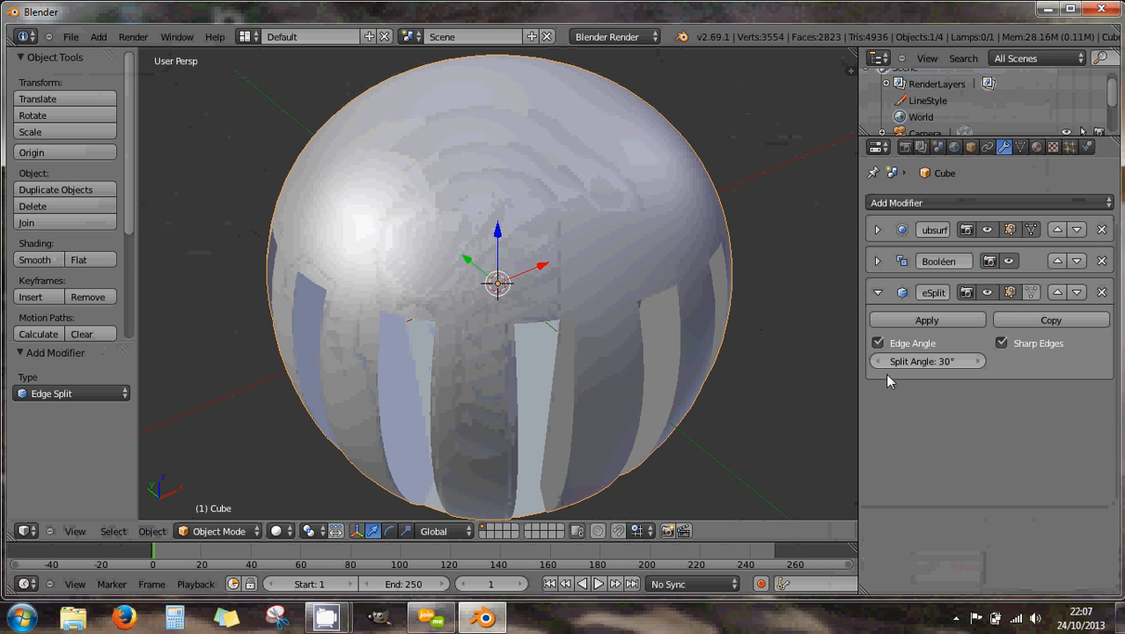
Examine the grooves and openings cut into the sphere from several sides and from inside.
{"action": "scroll", "coordinate": [673, 334], "scroll_direction": "down", "scroll_amount": 3}
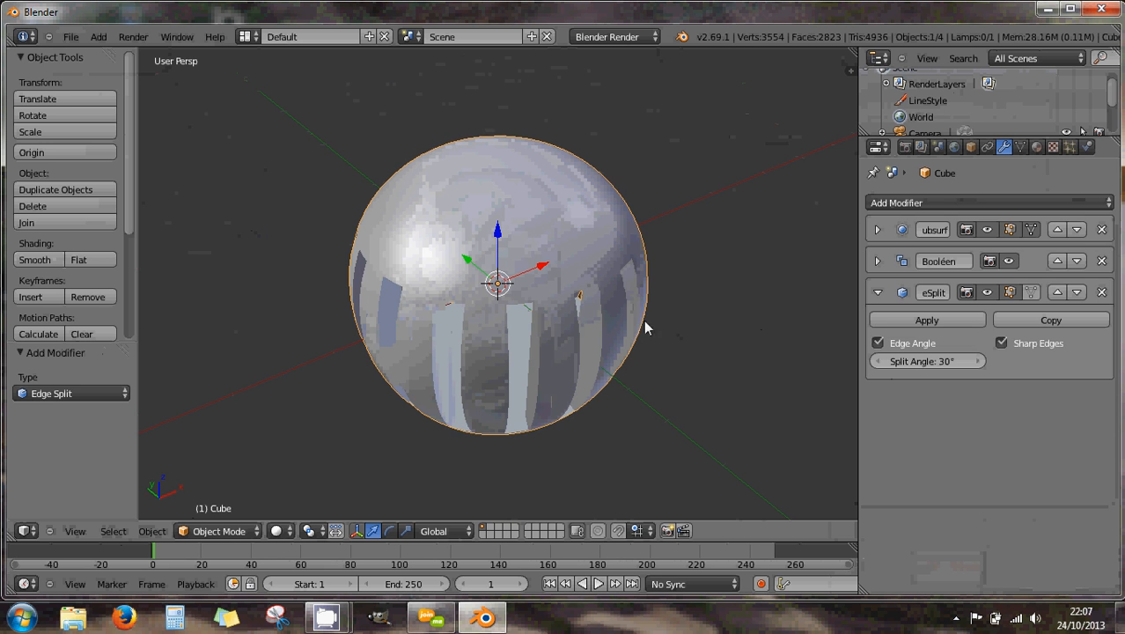
{"action": "middle_click_drag", "start_coordinate": [645, 327], "coordinate": [732, 270]}
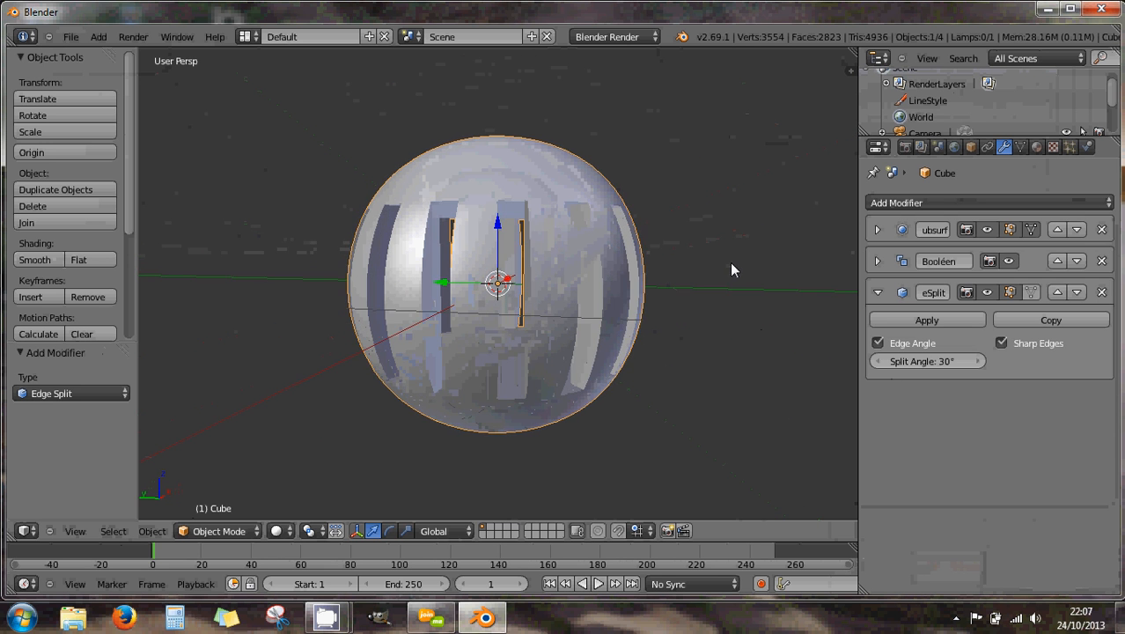
{"action": "scroll", "coordinate": [609, 284], "scroll_direction": "up", "scroll_amount": 4}
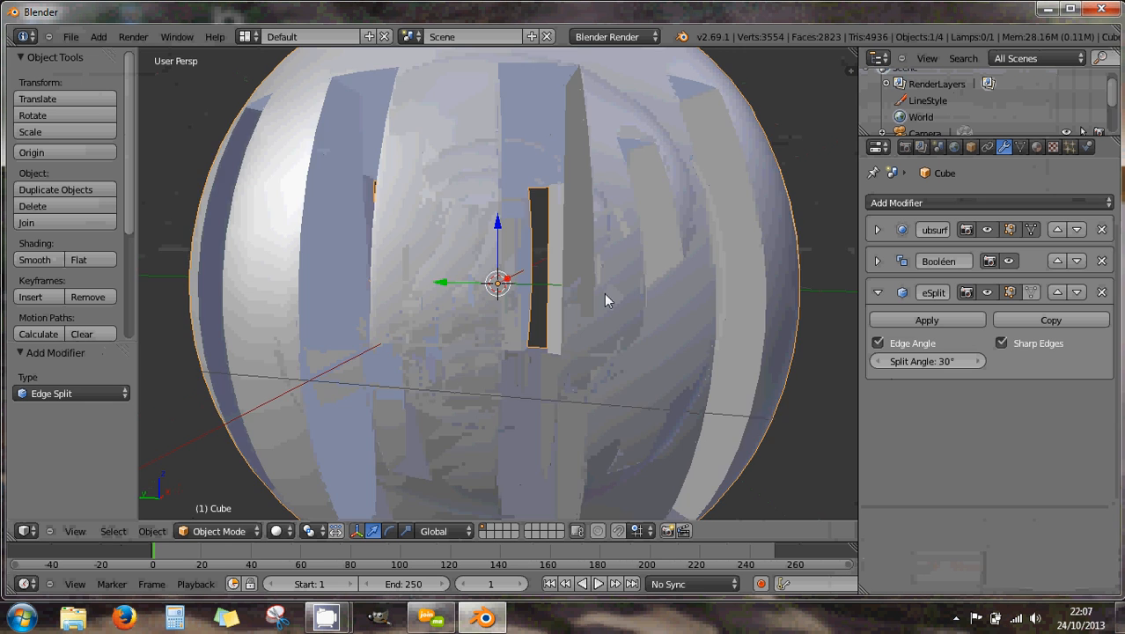
{"action": "middle_click_drag", "start_coordinate": [606, 300], "coordinate": [553, 300]}
{"action": "scroll", "coordinate": [558, 298], "scroll_direction": "up", "scroll_amount": 4}
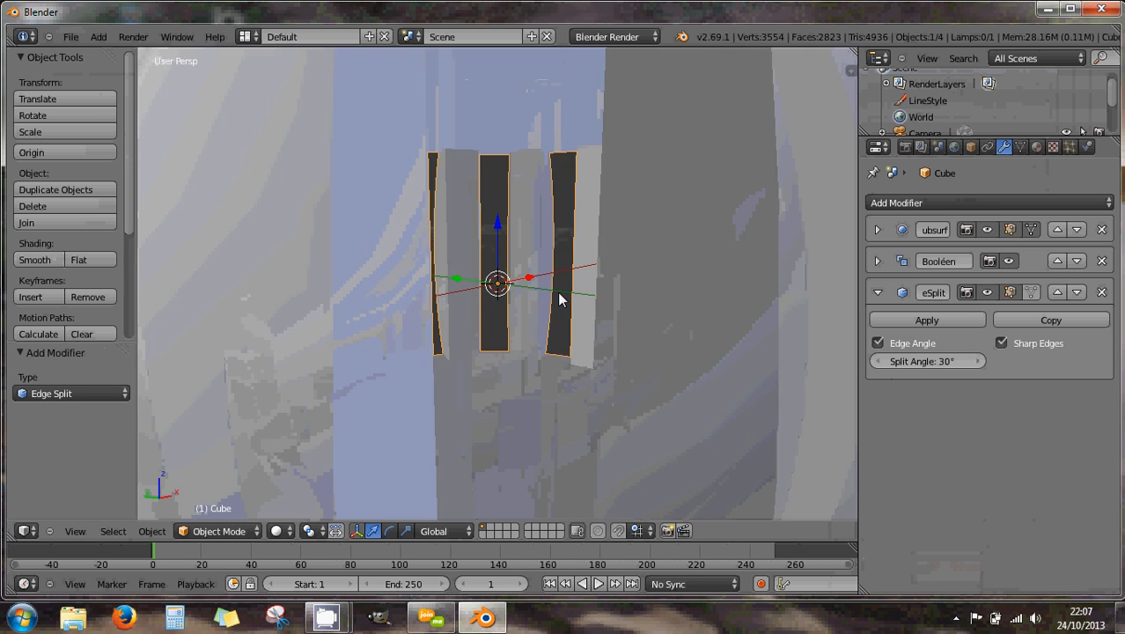
{"action": "scroll", "coordinate": [558, 297], "scroll_direction": "down", "scroll_amount": 5}
{"action": "scroll", "coordinate": [613, 247], "scroll_direction": "up", "scroll_amount": 2}
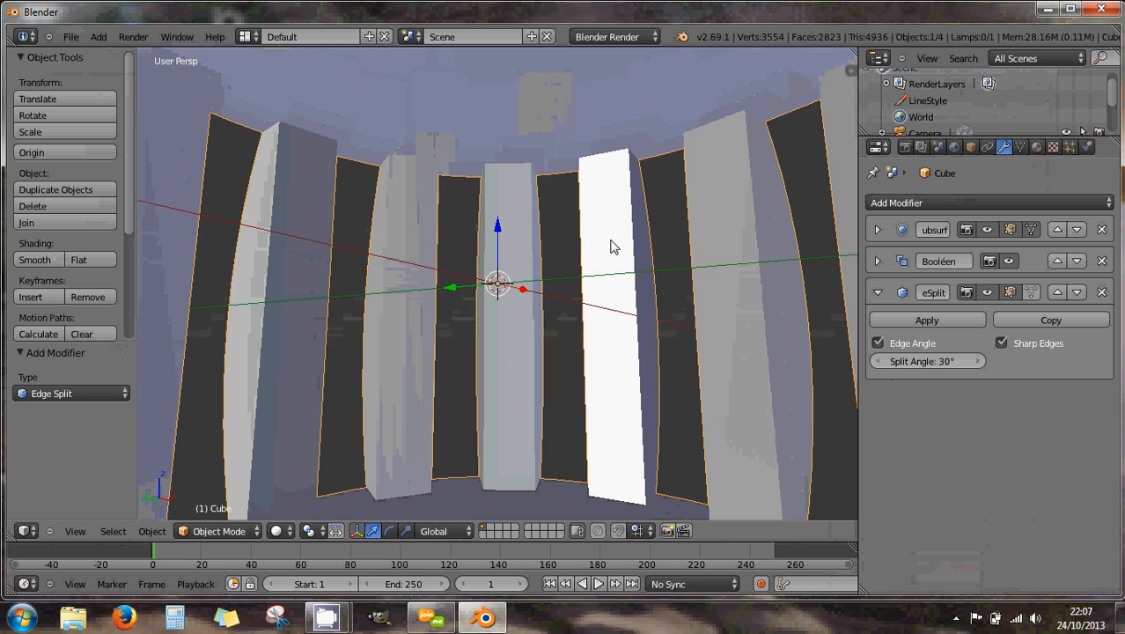
{"action": "middle_click_drag", "start_coordinate": [614, 247], "coordinate": [715, 307]}
{"action": "left_click", "coordinate": [482, 295]}
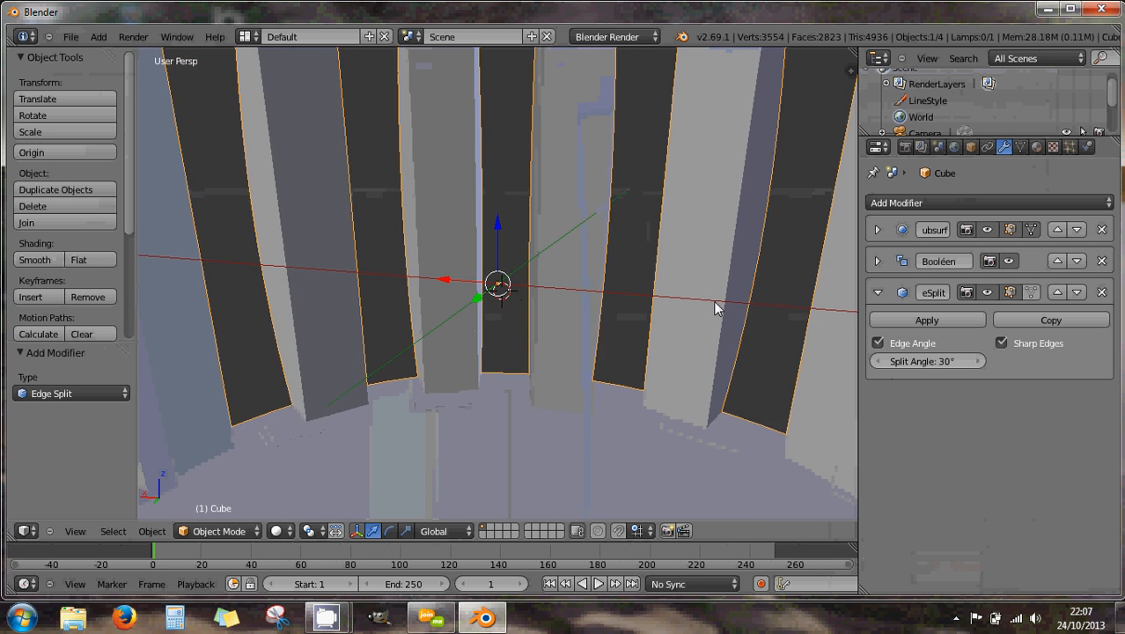
{"action": "scroll", "coordinate": [715, 303], "scroll_direction": "down", "scroll_amount": 6}
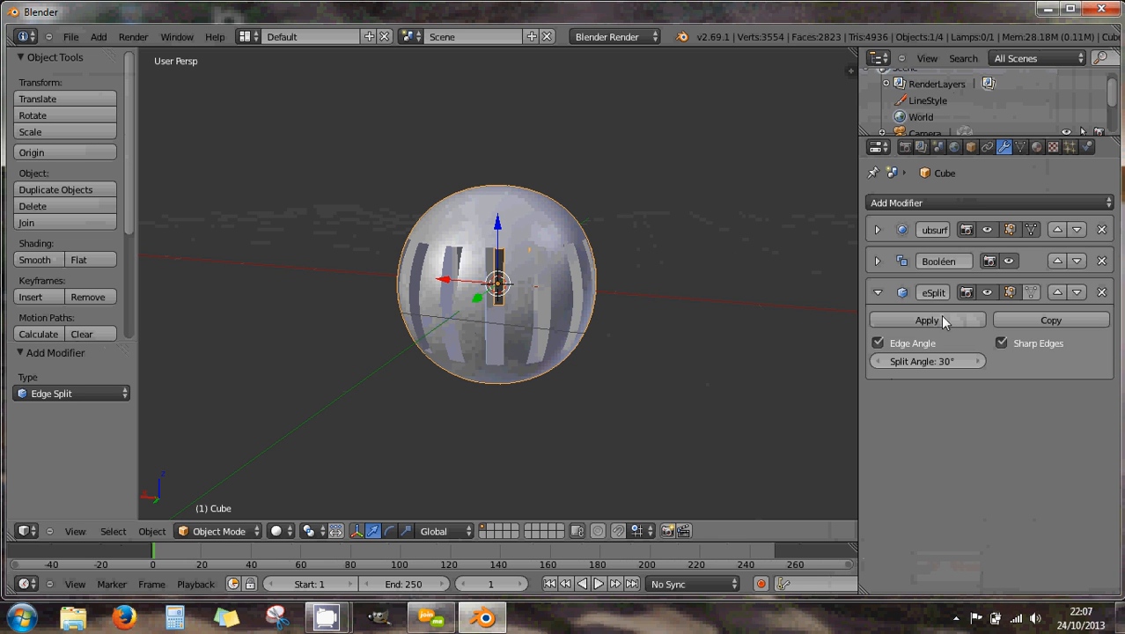
Expand the sphere's Subdivision Surface and Boolean modifier settings and collapse those of Edge Split.
{"action": "left_click", "coordinate": [878, 230]}
{"action": "left_click", "coordinate": [877, 373]}
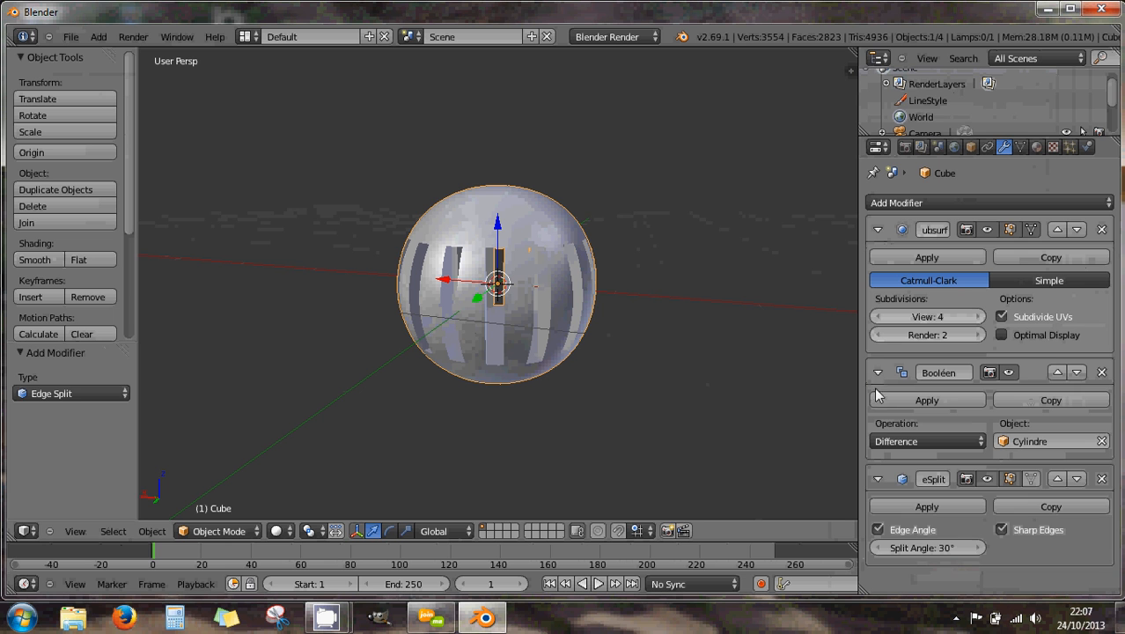
{"action": "left_click", "coordinate": [878, 479]}
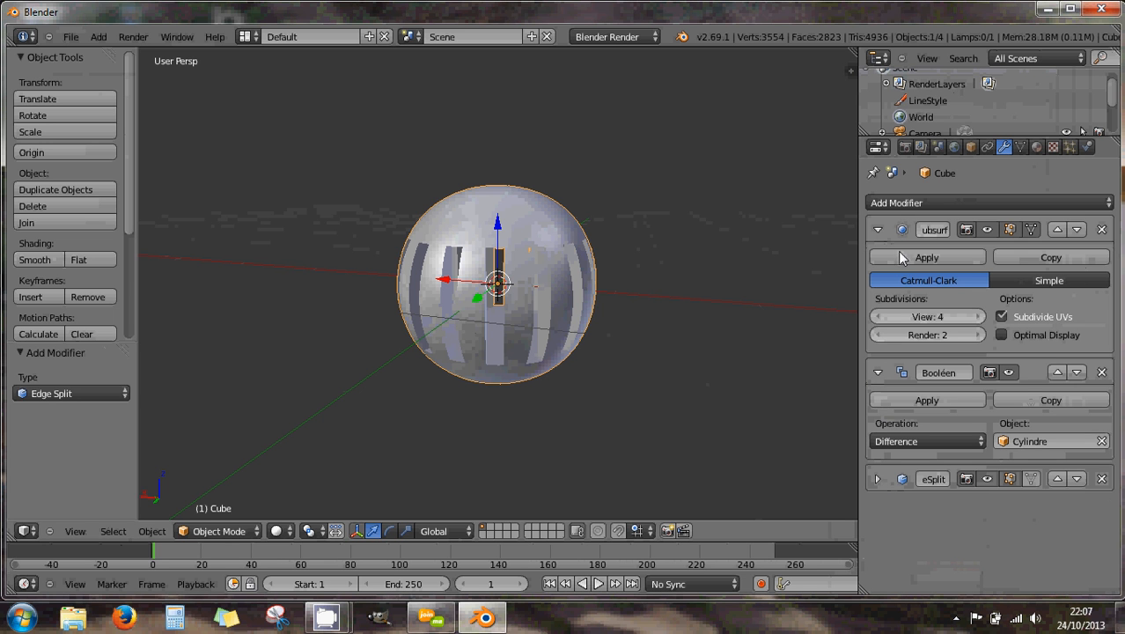
Lower the viewport subdivisions of the sphere's Subdivision Surface modifier one level at a time to 0.
{"action": "left_click", "coordinate": [878, 317]}
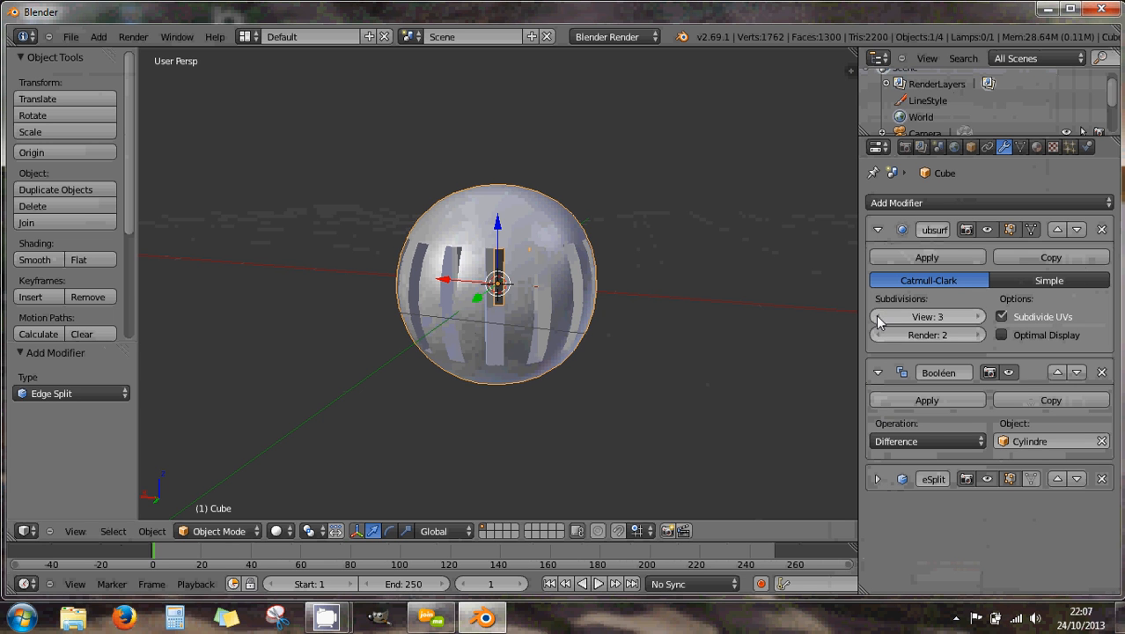
{"action": "left_click", "coordinate": [878, 317]}
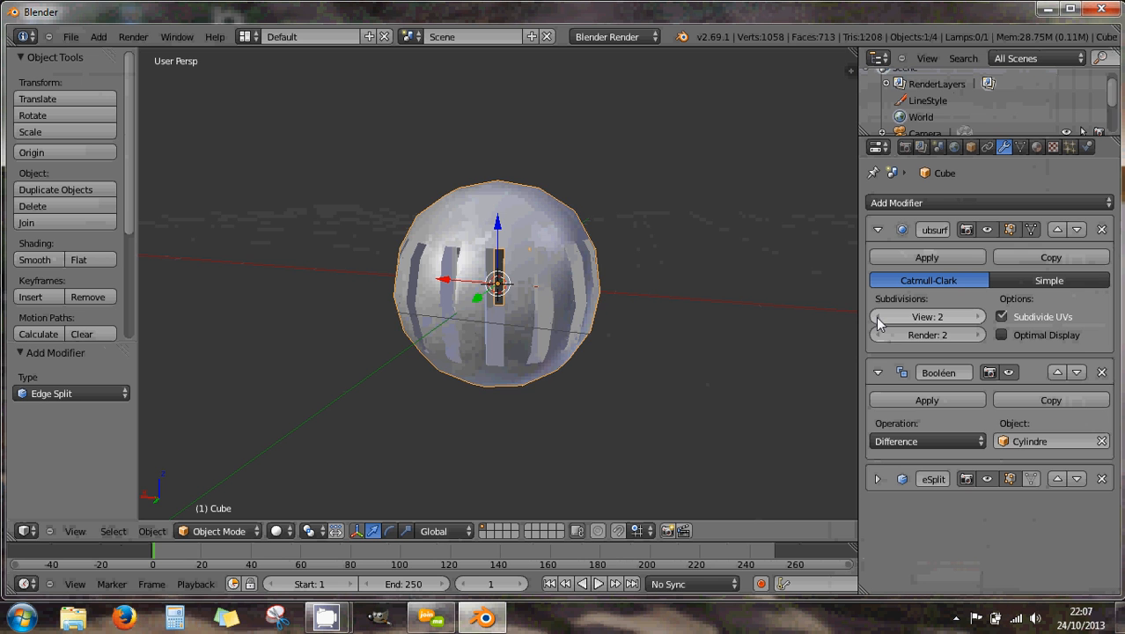
{"action": "left_click", "coordinate": [877, 317]}
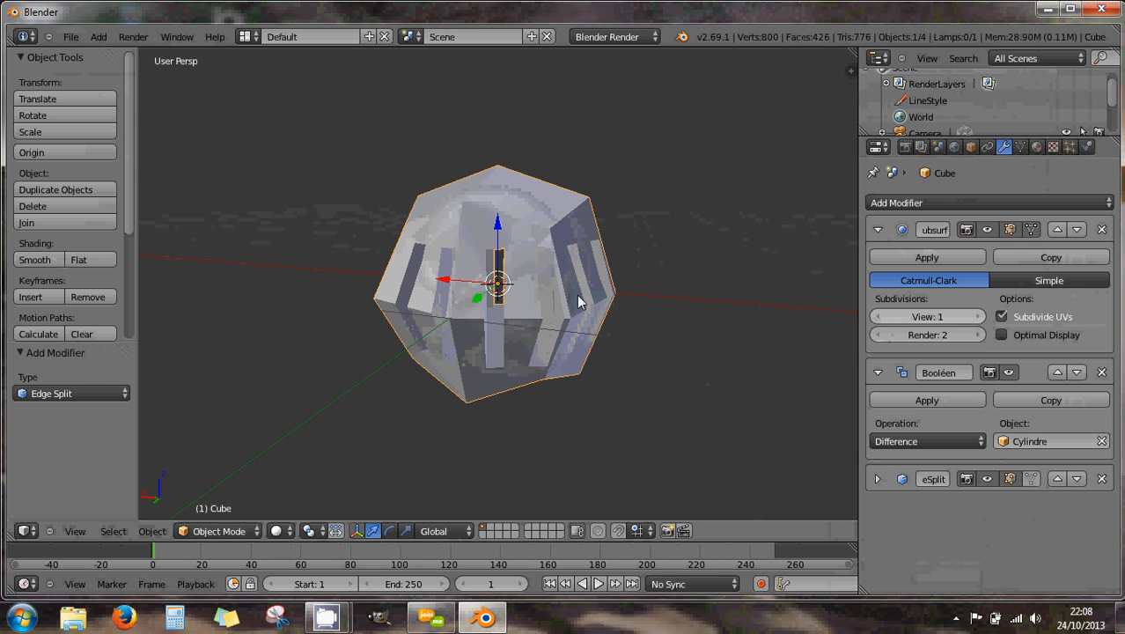
{"action": "middle_click_drag", "start_coordinate": [577, 294], "coordinate": [756, 285]}
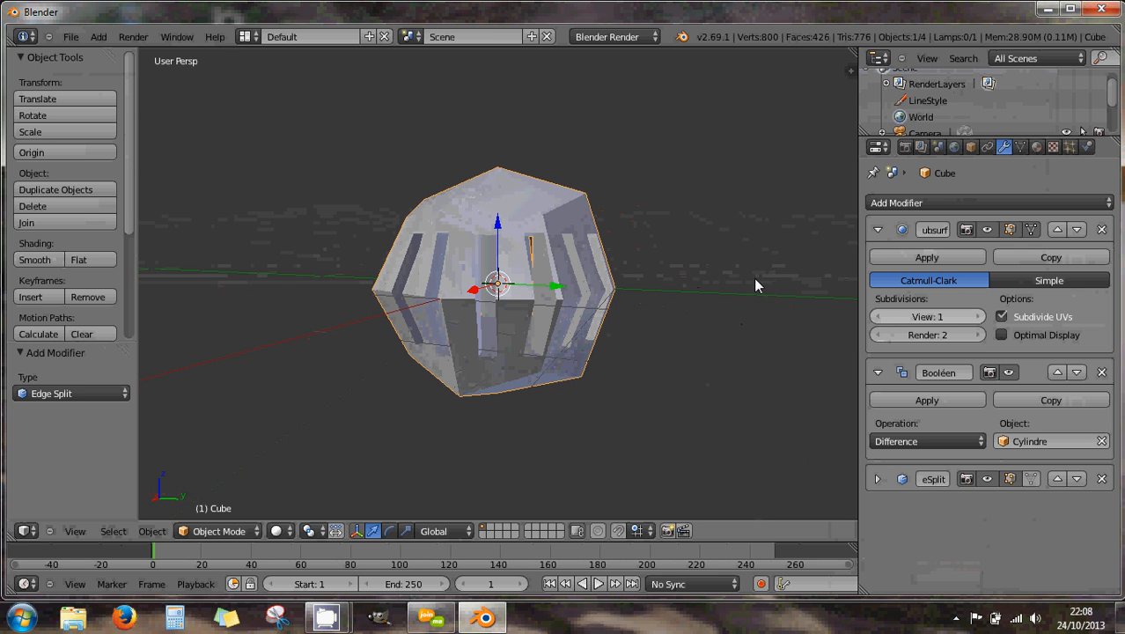
{"action": "left_click", "coordinate": [878, 317]}
Examine the unsubdivided grooved cube up close in solid and wireframe display, and inspect its base mesh in Edit Mode.
{"action": "mouse_move", "coordinate": [602, 273]}
{"action": "middle_mouse_down"}
{"action": "mouse_move", "coordinate": [513, 259]}
{"action": "mouse_move", "coordinate": [467, 268]}
{"action": "mouse_move", "coordinate": [462, 283]}
{"action": "mouse_move", "coordinate": [484, 312]}
{"action": "mouse_move", "coordinate": [495, 284]}
{"action": "mouse_move", "coordinate": [571, 262]}
{"action": "mouse_move", "coordinate": [328, 276]}
{"action": "mouse_move", "coordinate": [592, 268]}
{"action": "mouse_move", "coordinate": [603, 293]}
{"action": "mouse_move", "coordinate": [498, 284]}
{"action": "mouse_move", "coordinate": [583, 295]}
{"action": "mouse_move", "coordinate": [580, 355]}
{"action": "mouse_move", "coordinate": [550, 301]}
{"action": "middle_mouse_up"}
{"action": "scroll", "coordinate": [506, 290], "scroll_direction": "up", "scroll_amount": 10}
{"action": "scroll", "coordinate": [503, 284], "scroll_direction": "down", "scroll_amount": 8}
{"action": "scroll", "coordinate": [456, 280], "scroll_direction": "up", "scroll_amount": 5}
{"action": "scroll", "coordinate": [453, 282], "scroll_direction": "down", "scroll_amount": 6}
{"action": "key", "text": "z"}
{"action": "key", "text": "Tab"}
{"action": "key", "text": "z"}
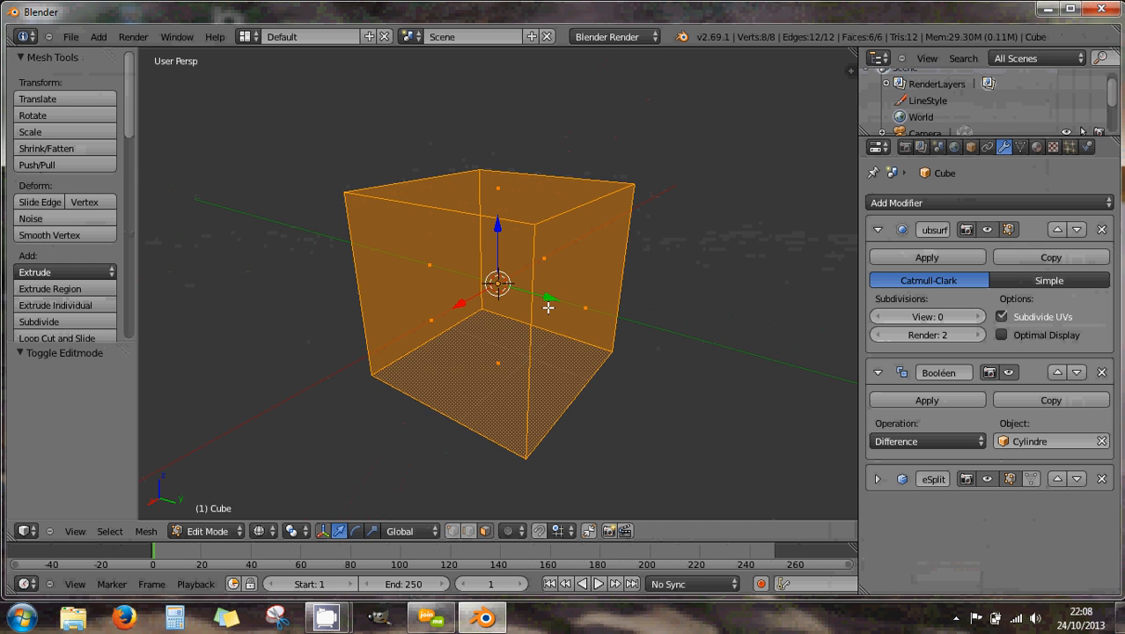
{"action": "key", "text": "Tab"}
{"action": "key", "text": "z"}
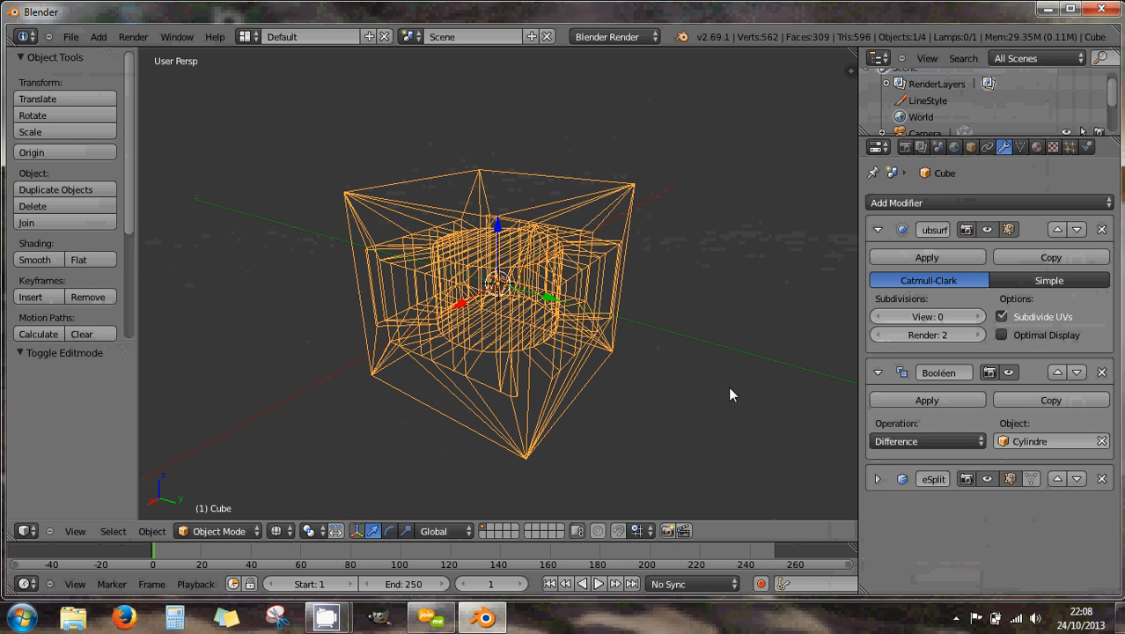
Set the Subdivision Surface modifier's viewport subdivisions to 3 and return the grooved sphere to solid display.
{"action": "left_click", "coordinate": [977, 317]}
{"action": "left_click", "coordinate": [977, 318]}
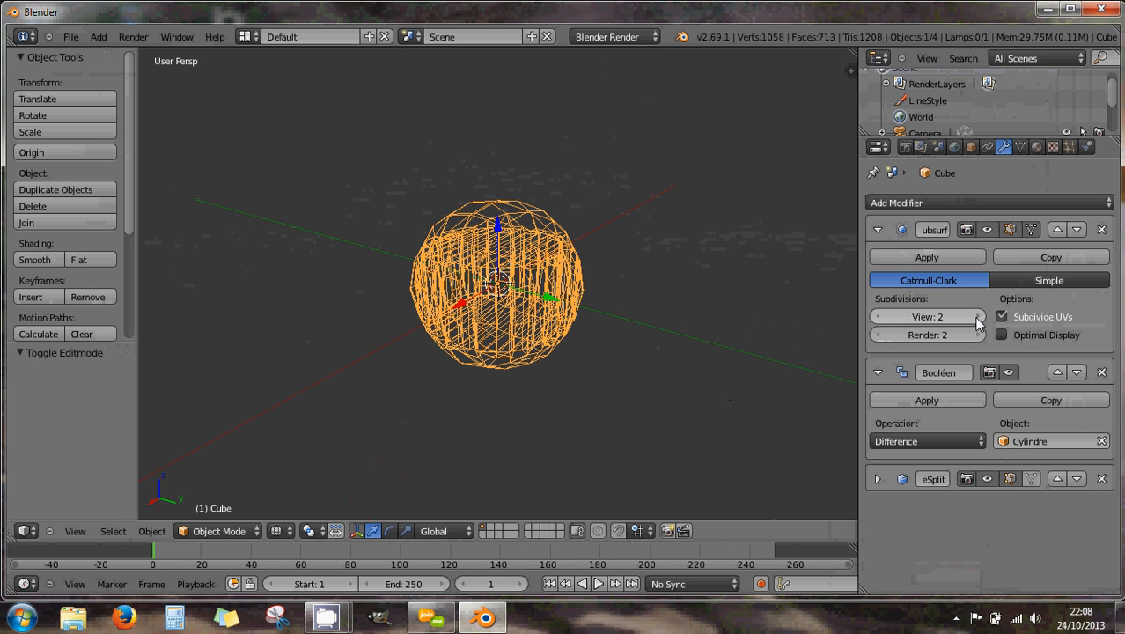
{"action": "left_click", "coordinate": [977, 318]}
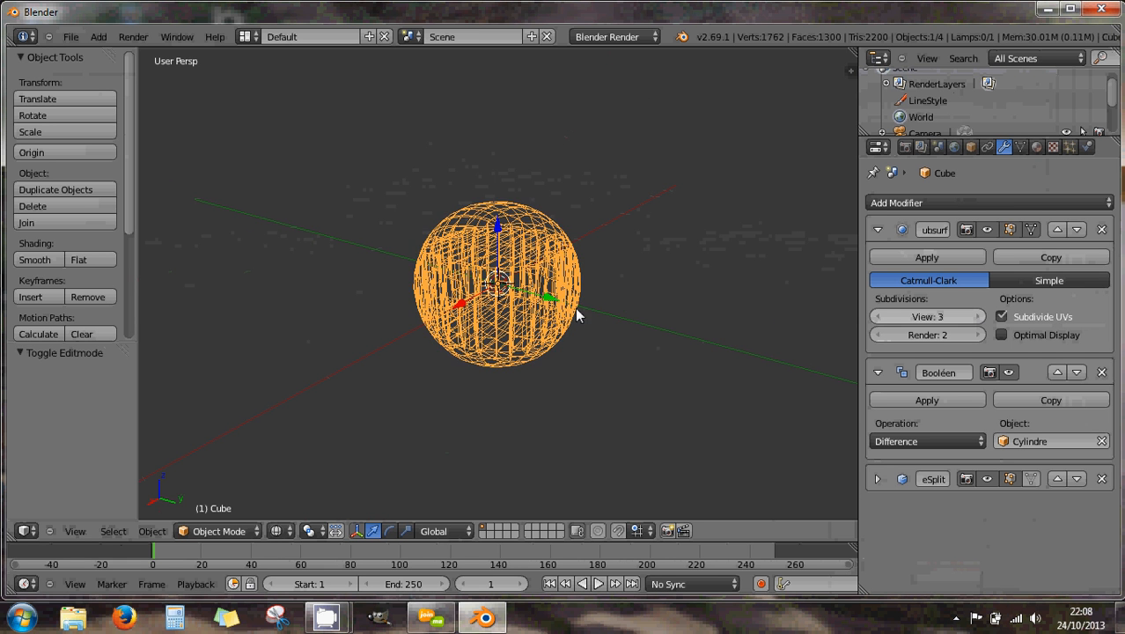
{"action": "scroll", "coordinate": [577, 315], "scroll_direction": "up", "scroll_amount": 4}
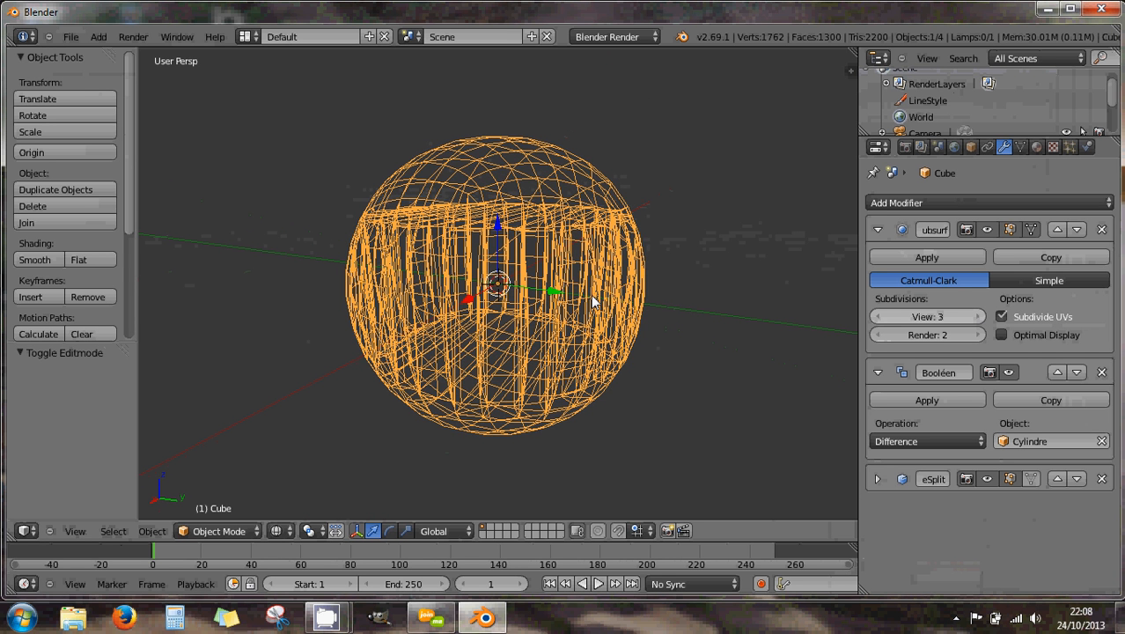
{"action": "key", "text": "z"}
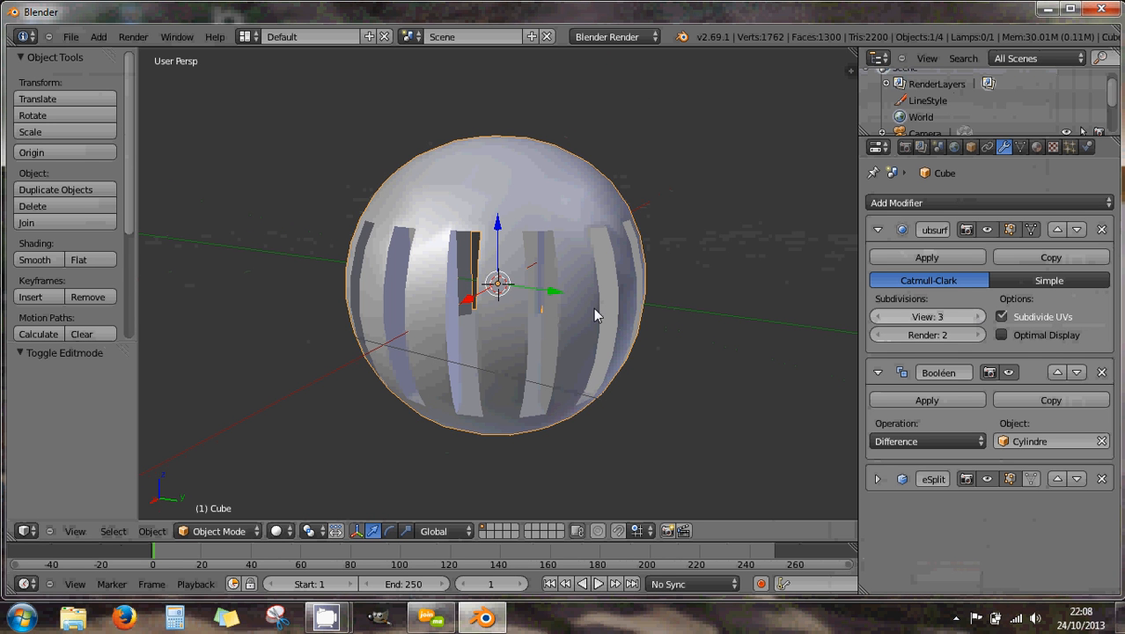
Apply the sphere's Subdivision Surface, Boolean and Edge Split modifiers in that order.
{"action": "left_click", "coordinate": [902, 257]}
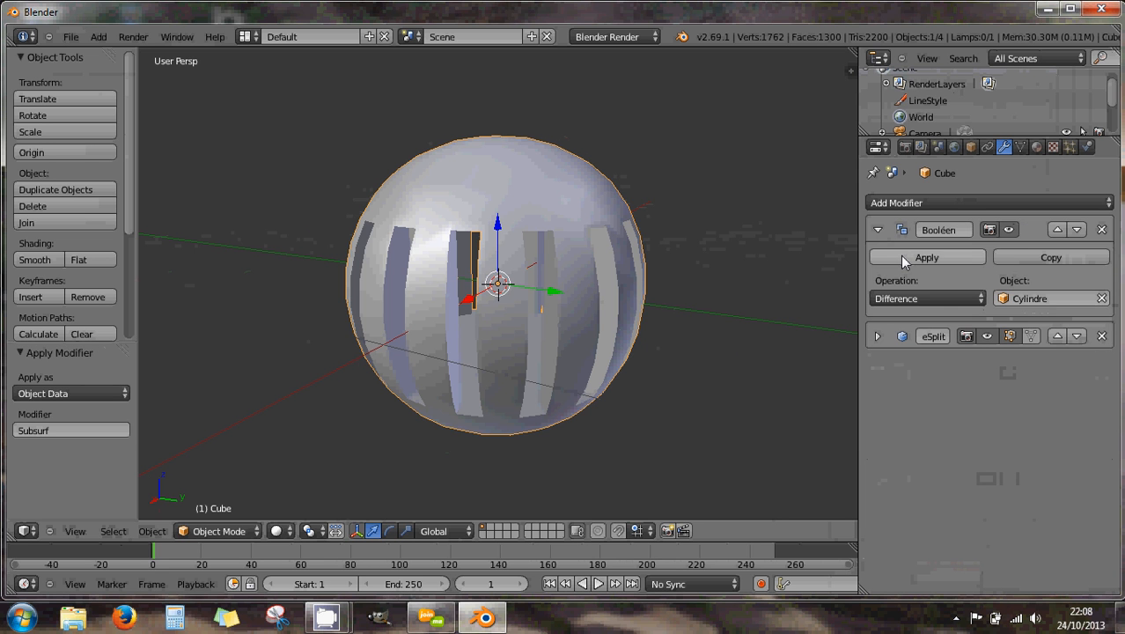
{"action": "left_click", "coordinate": [902, 257]}
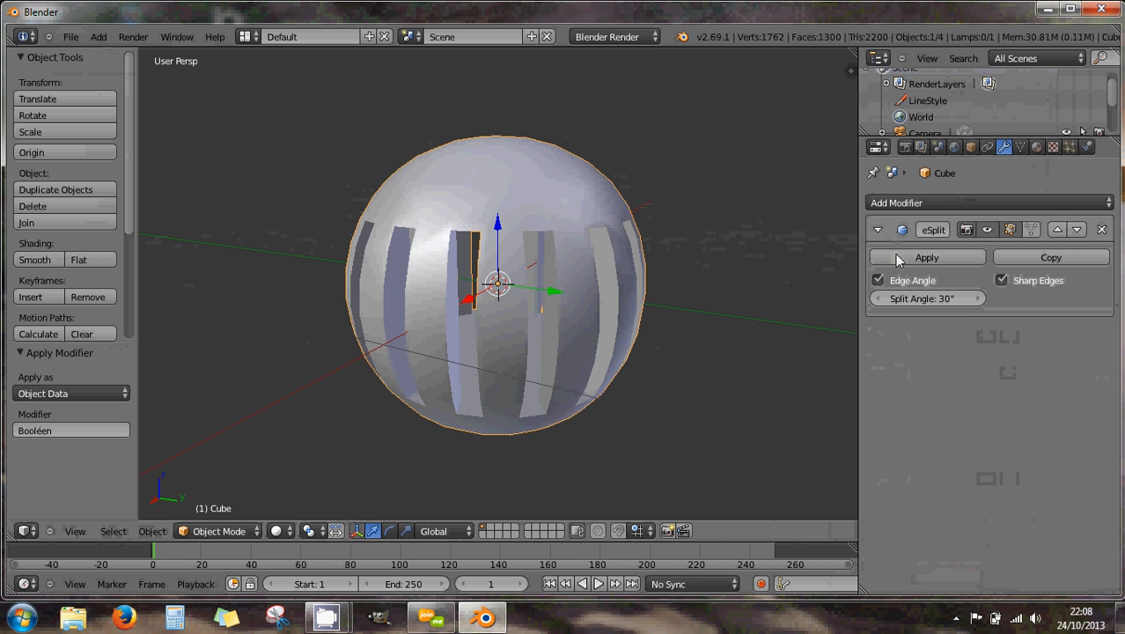
{"action": "left_click", "coordinate": [898, 256]}
{"action": "scroll", "coordinate": [567, 291], "scroll_direction": "up", "scroll_amount": 3}
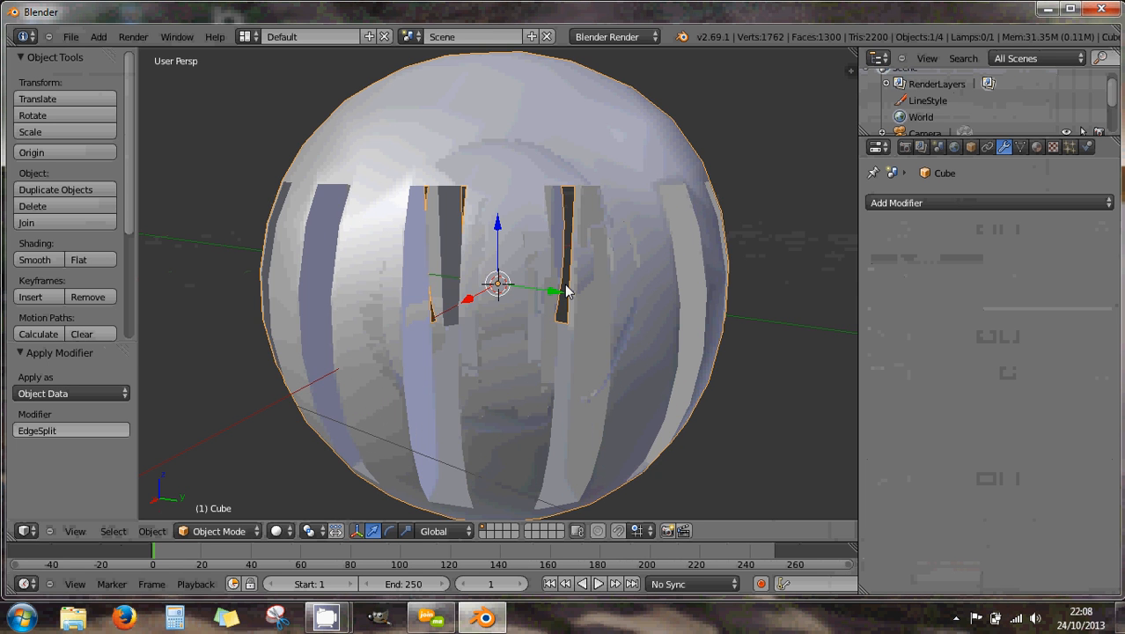
{"action": "middle_click_drag", "start_coordinate": [568, 287], "coordinate": [607, 293]}
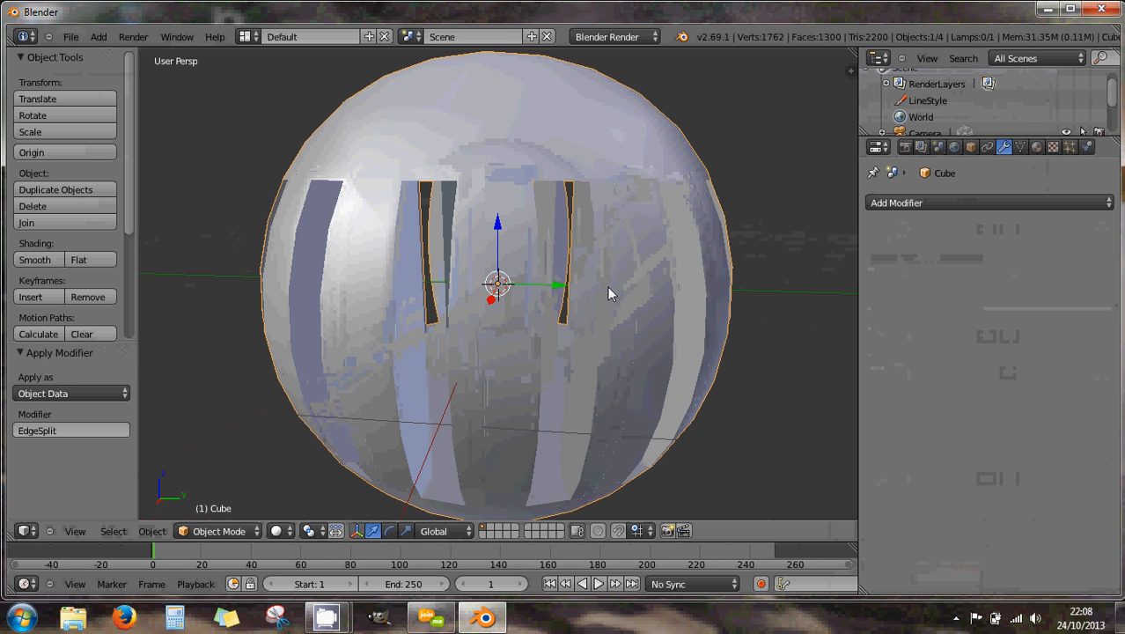
Open the sphere's mesh in Edit Mode in front view, with nothing selected and wireframe display on.
{"action": "key", "text": "Tab"}
{"action": "scroll", "coordinate": [603, 298], "scroll_direction": "down", "scroll_amount": 3}
{"action": "middle_click_drag", "start_coordinate": [604, 298], "coordinate": [611, 293]}
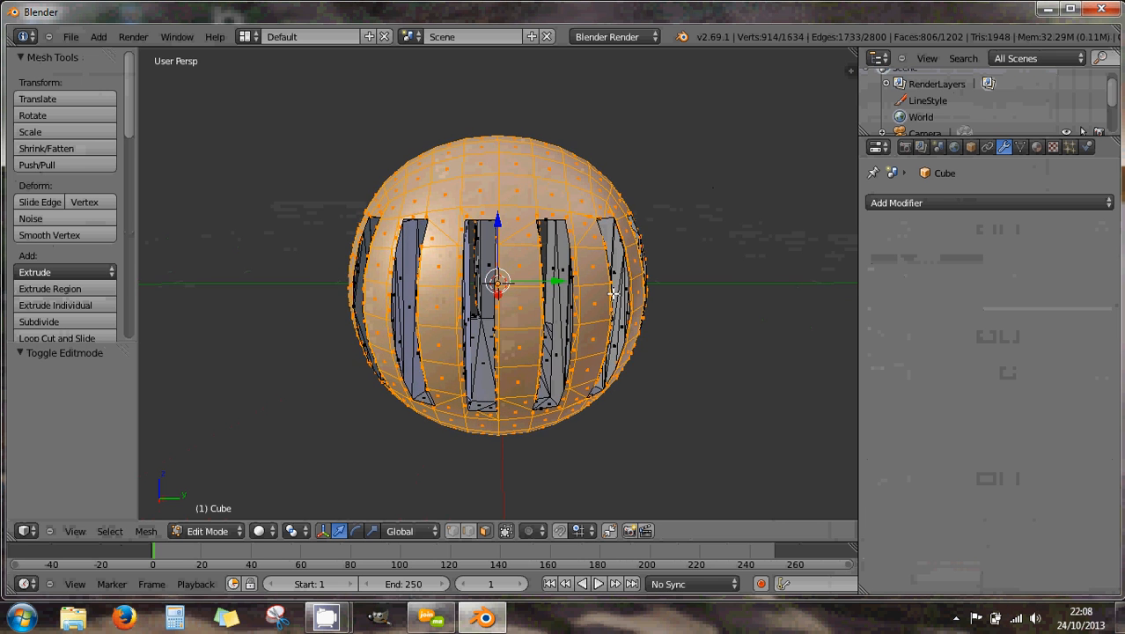
{"action": "key", "text": "KP_1"}
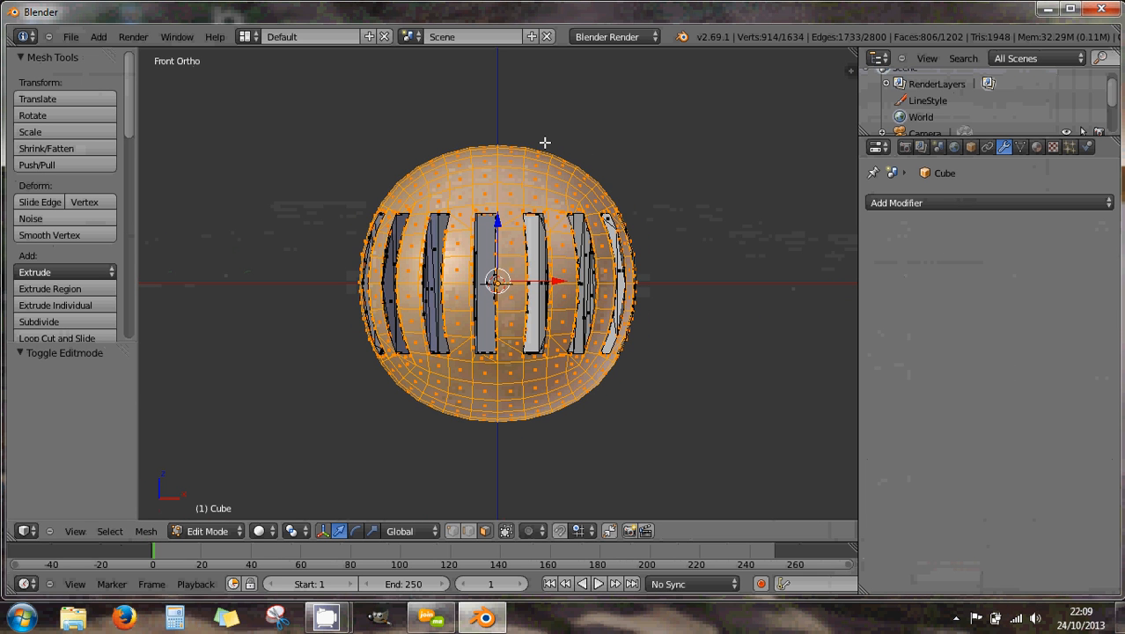
{"action": "key", "text": "a"}
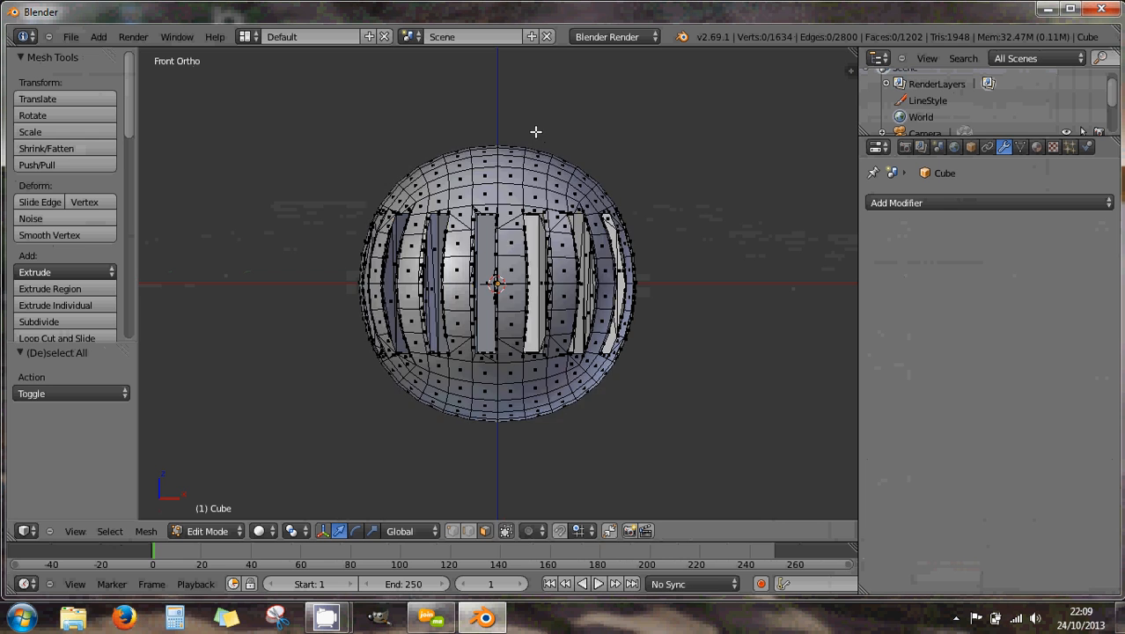
{"action": "key", "text": "z"}
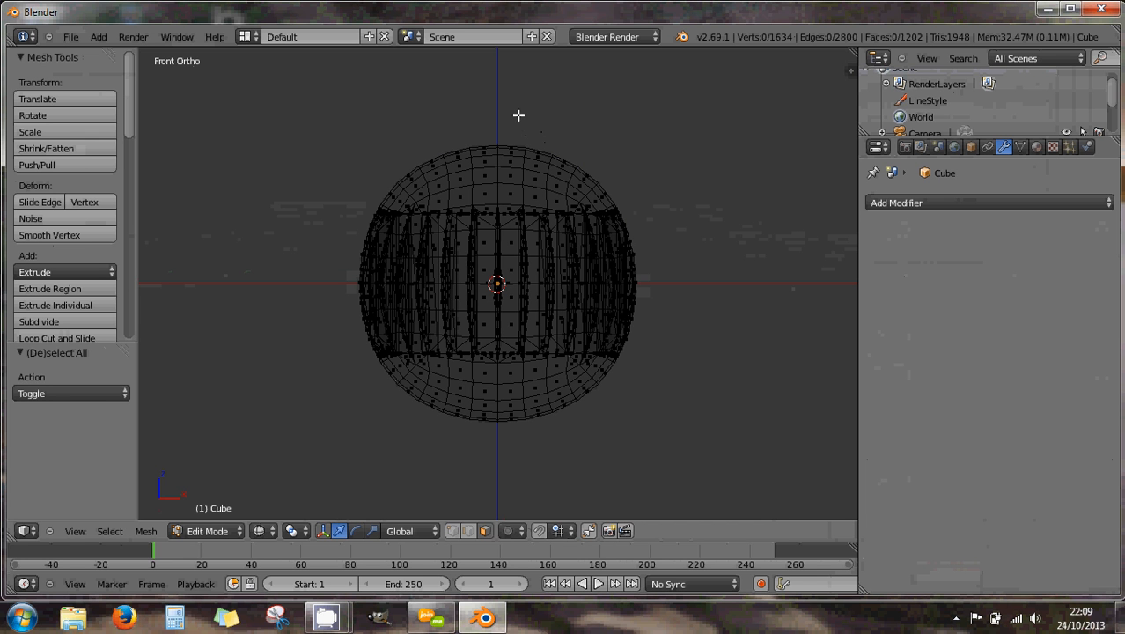
Try deleting the faces of the sphere's half on the positive X side, box-selected from the centre line outward.
{"action": "key", "text": "b"}
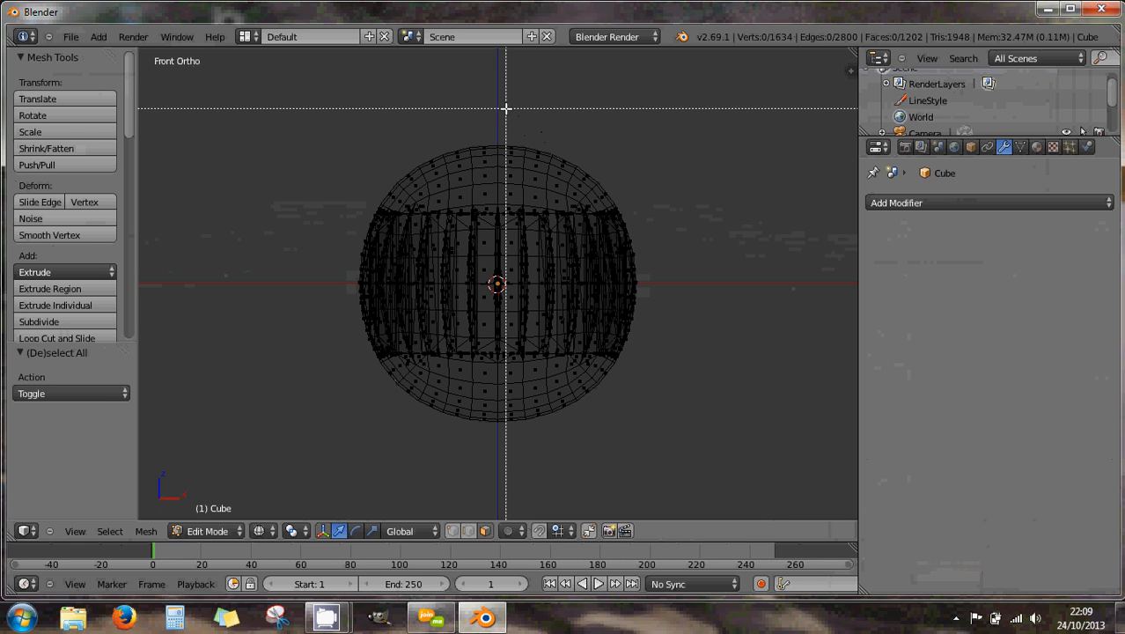
{"action": "left_click_drag", "start_coordinate": [504, 107], "coordinate": [677, 459]}
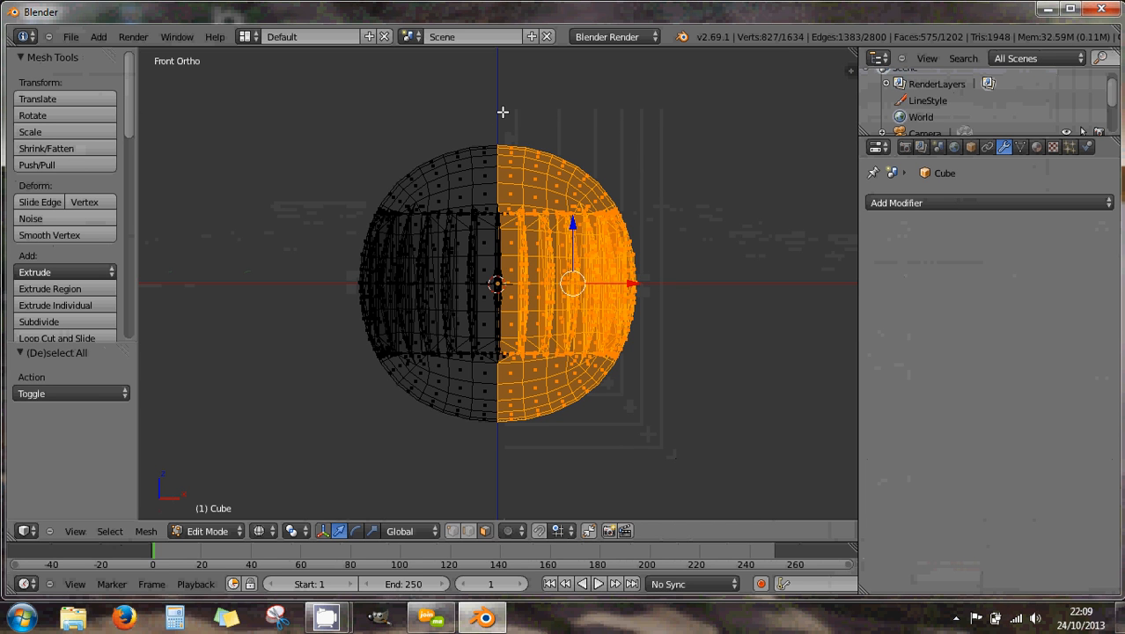
{"action": "key", "text": "b"}
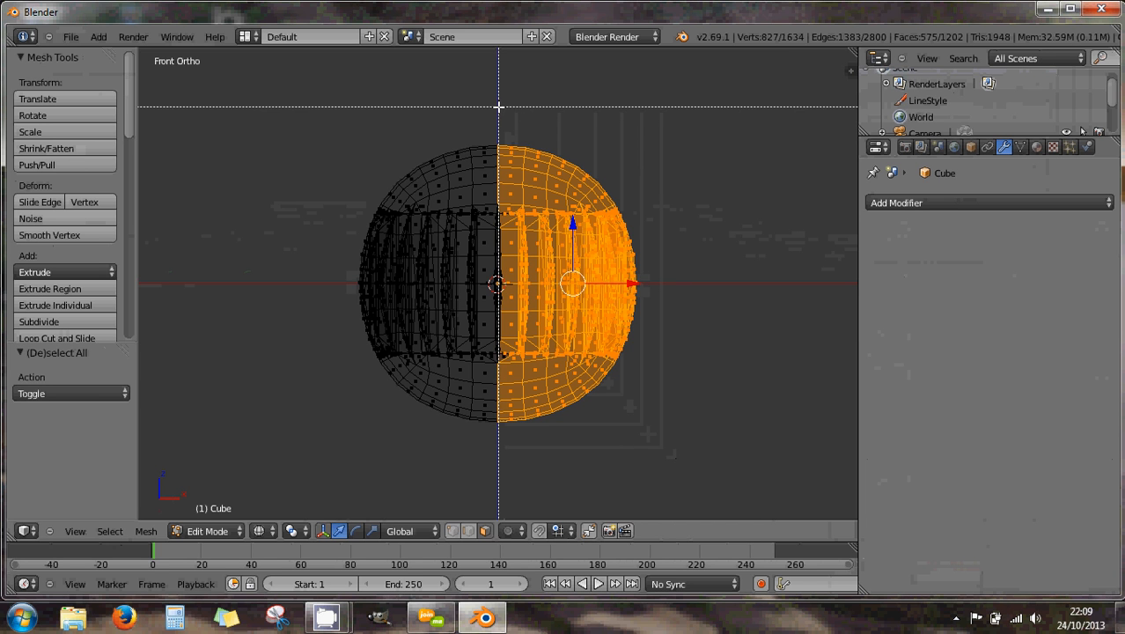
{"action": "left_click_drag", "start_coordinate": [499, 106], "coordinate": [704, 503]}
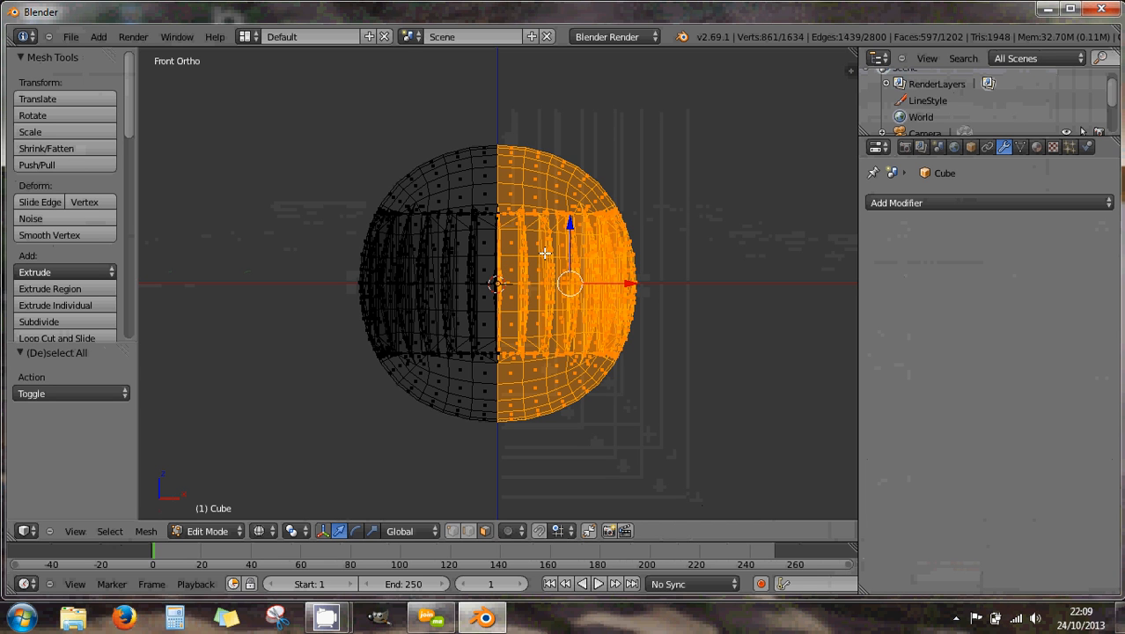
{"action": "key", "text": "x"}
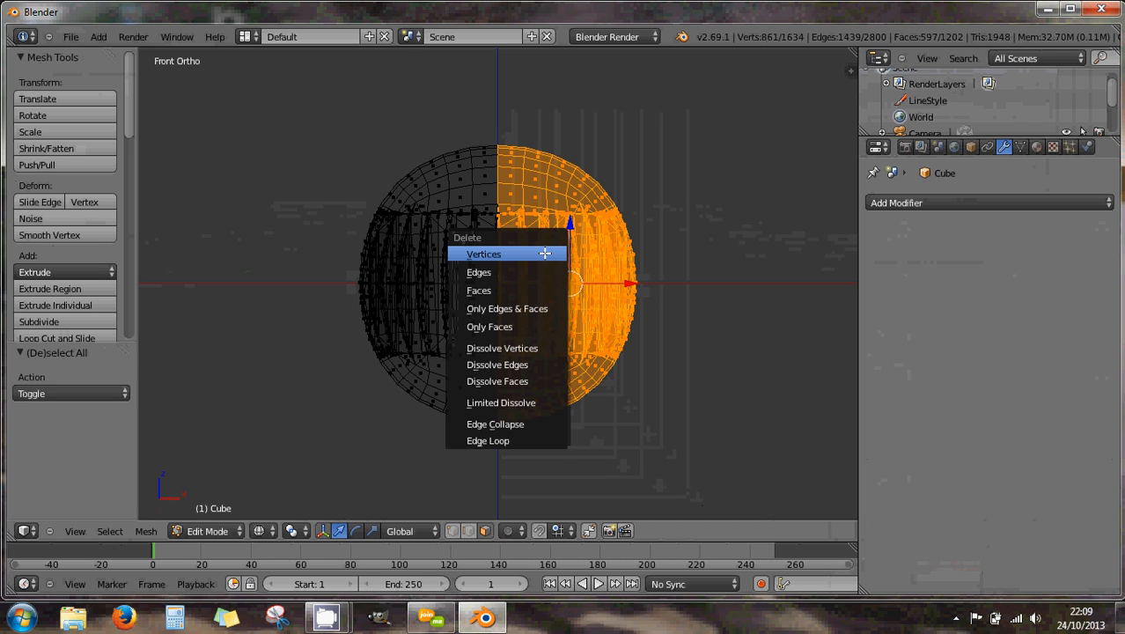
{"action": "left_click", "coordinate": [527, 288]}
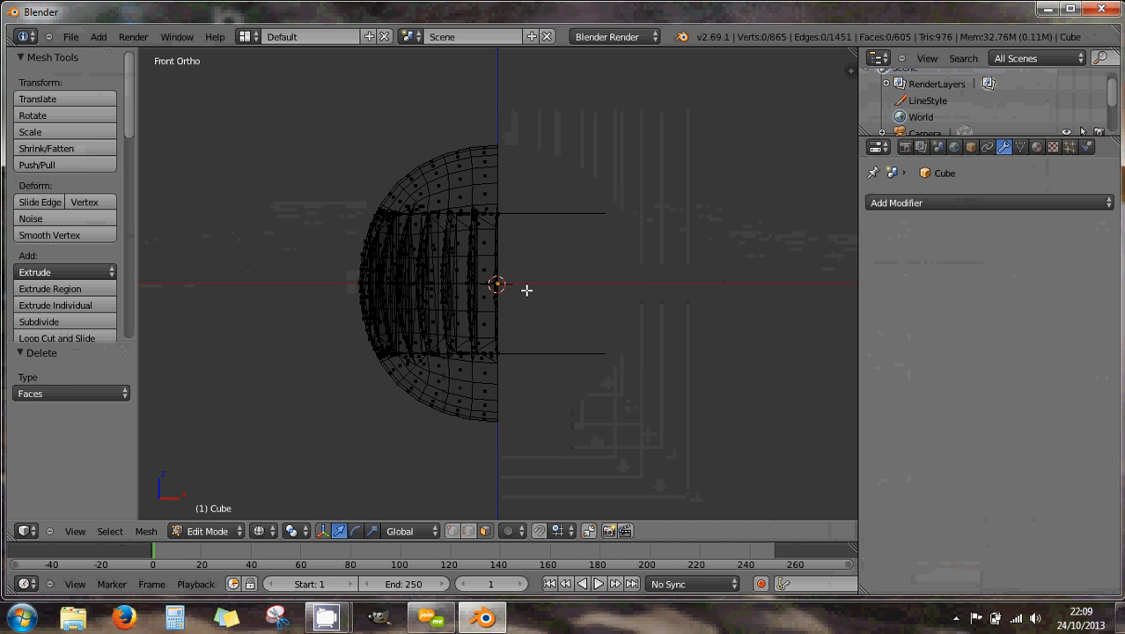
Inspect the remaining half sphere in solid display and undo the face deletion.
{"action": "middle_click_drag", "start_coordinate": [533, 277], "coordinate": [534, 341]}
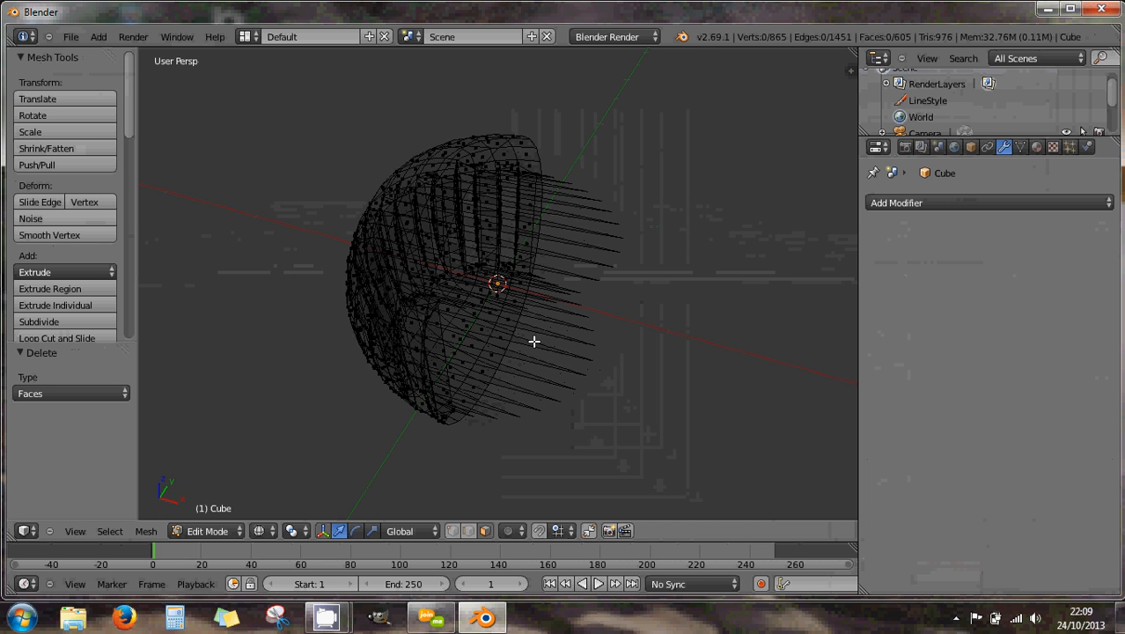
{"action": "key", "text": "z"}
{"action": "mouse_move", "coordinate": [535, 333]}
{"action": "middle_mouse_down"}
{"action": "mouse_move", "coordinate": [524, 290]}
{"action": "mouse_move", "coordinate": [543, 206]}
{"action": "mouse_move", "coordinate": [511, 281]}
{"action": "mouse_move", "coordinate": [440, 325]}
{"action": "mouse_move", "coordinate": [457, 304]}
{"action": "middle_mouse_up"}
{"action": "middle_click_drag", "start_coordinate": [478, 246], "coordinate": [609, 222]}
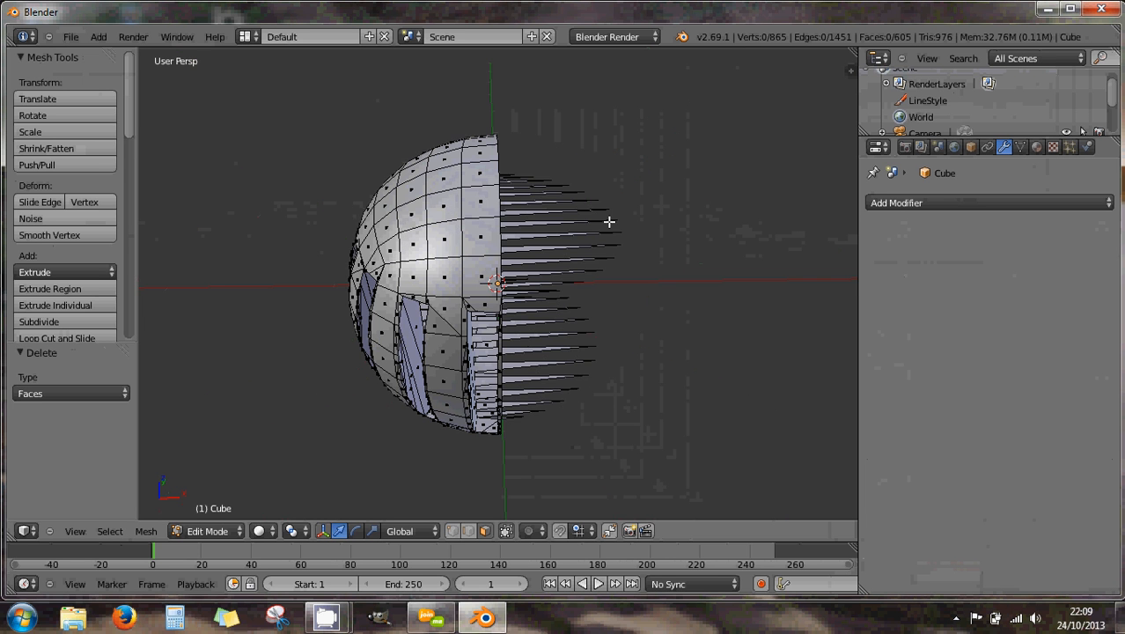
{"action": "key", "text": "ctrl+z"}
{"action": "middle_click_drag", "start_coordinate": [593, 238], "coordinate": [566, 240]}
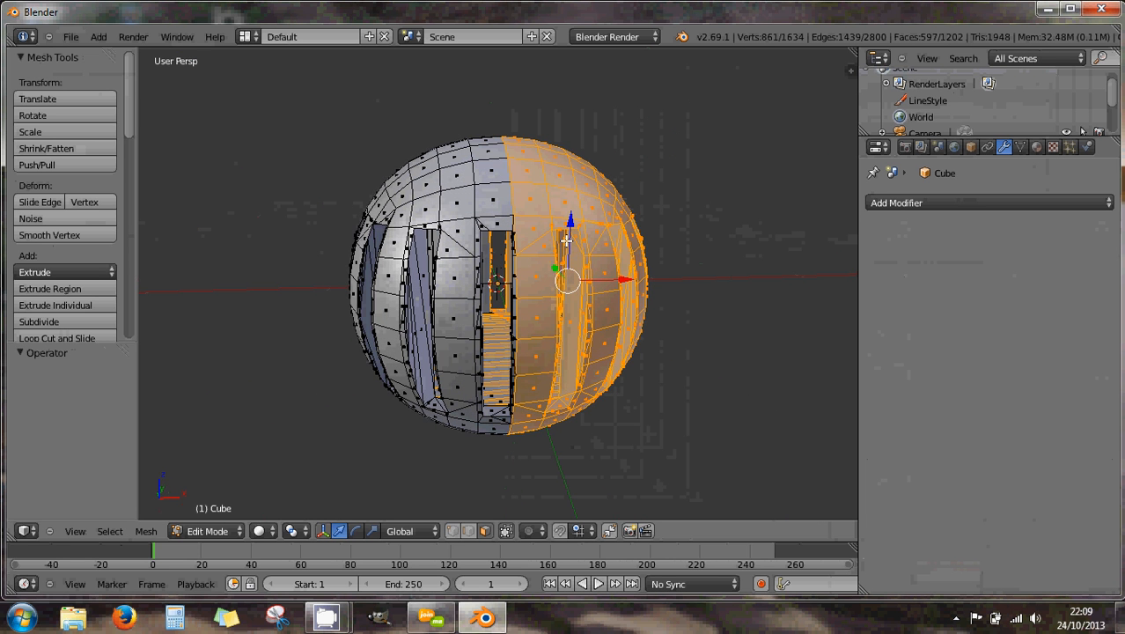
Box-select the upper half of the sphere's mesh down to the horizontal centre line, in front view with wireframe display.
{"action": "key", "text": "KP_1"}
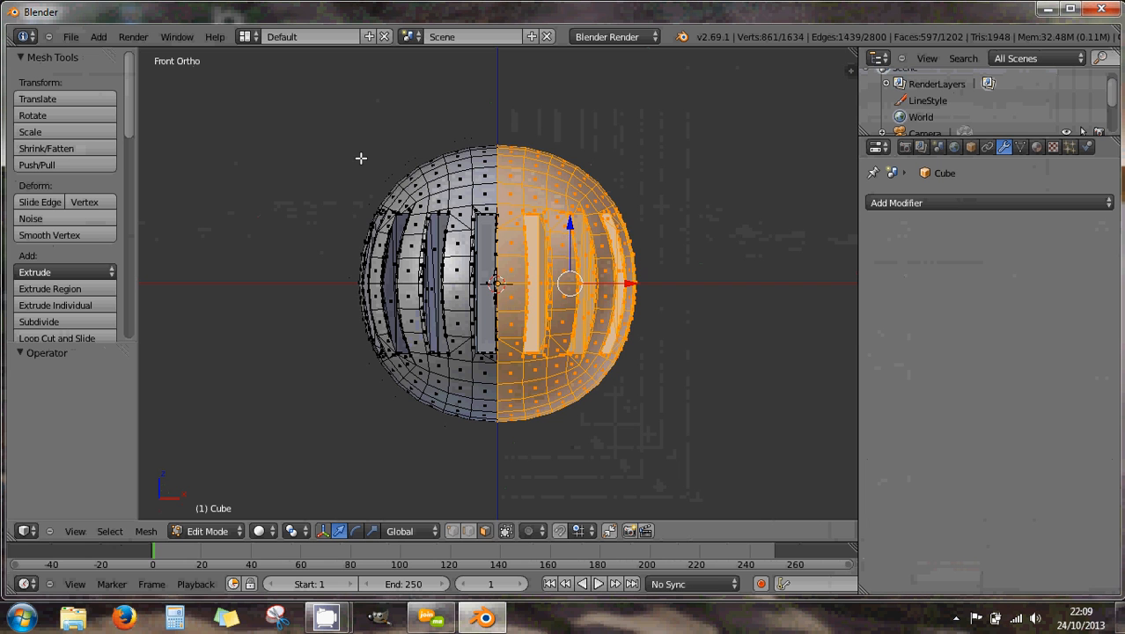
{"action": "key", "text": "a"}
{"action": "key", "text": "z"}
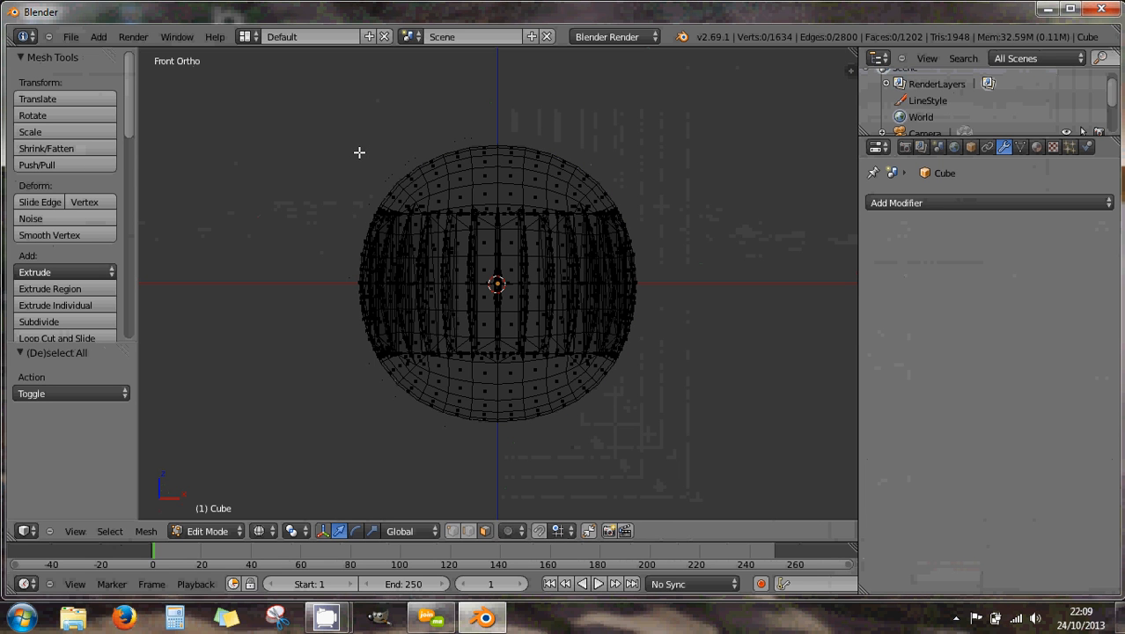
{"action": "key", "text": "b"}
{"action": "left_click_drag", "start_coordinate": [330, 102], "coordinate": [720, 282]}
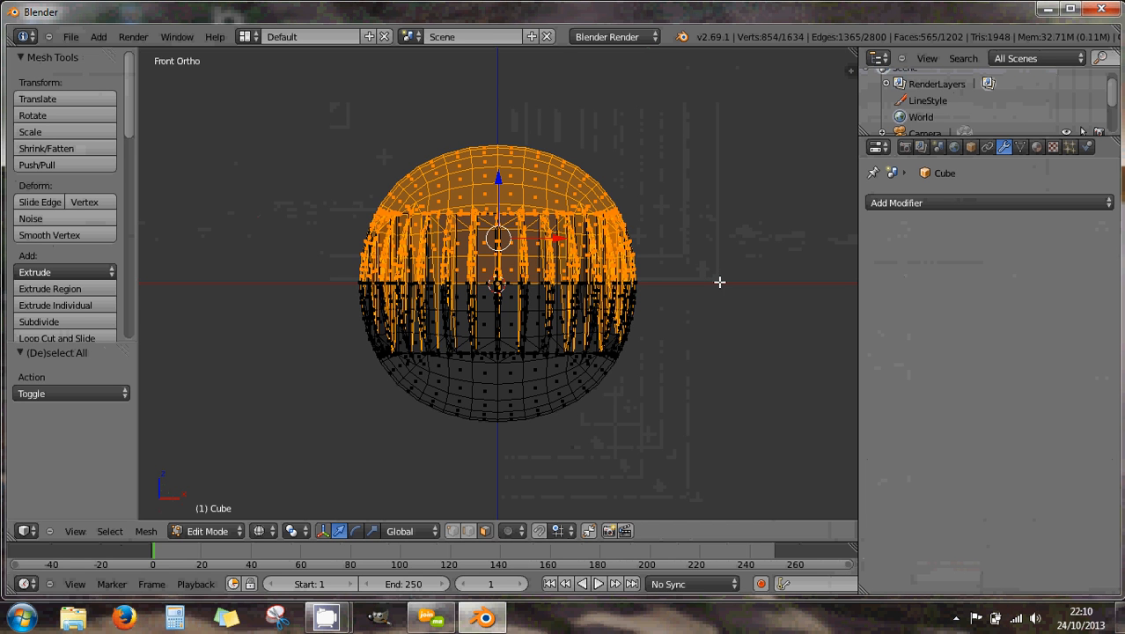
{"action": "scroll", "coordinate": [659, 279], "scroll_direction": "up", "scroll_amount": 3}
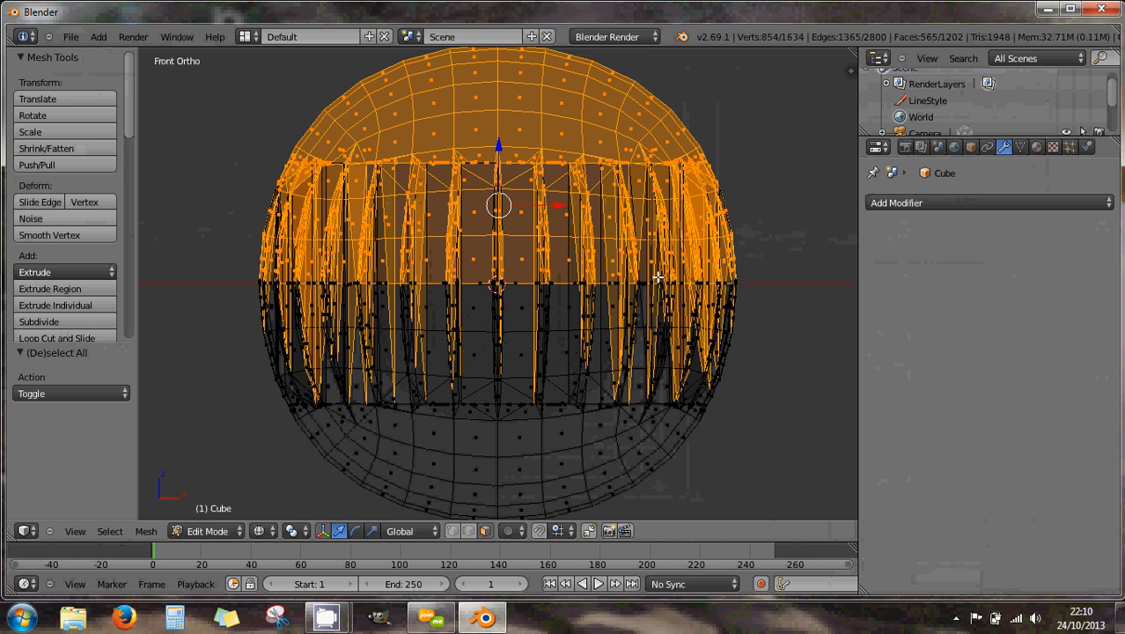
{"action": "scroll", "coordinate": [659, 278], "scroll_direction": "up", "scroll_amount": 1}
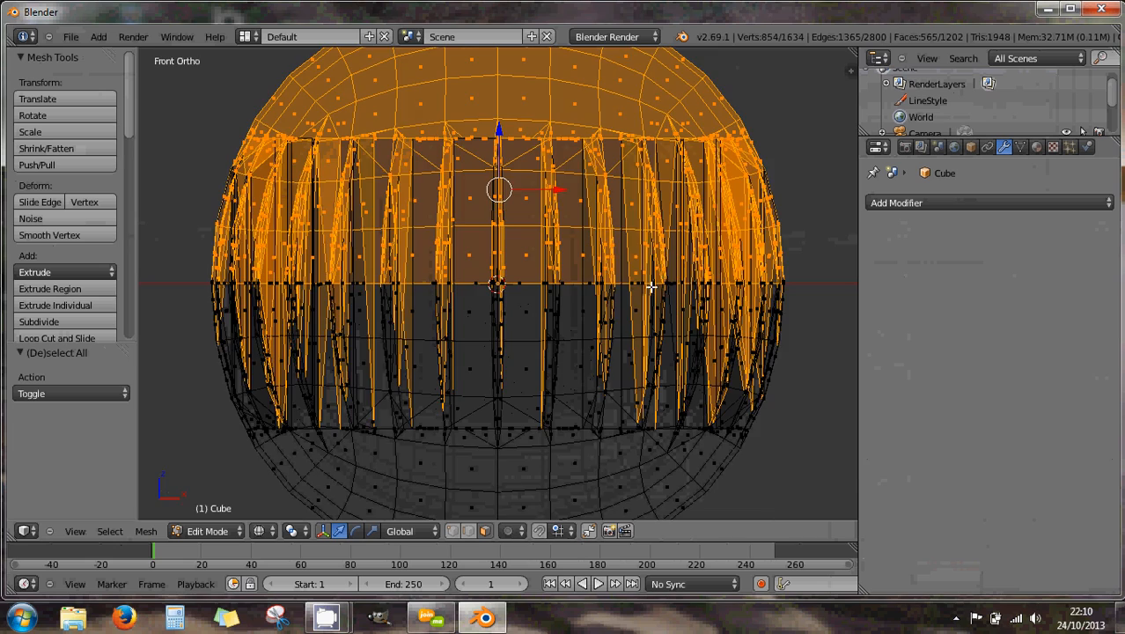
{"action": "mouse_move", "coordinate": [660, 296]}
{"action": "middle_mouse_down"}
{"action": "mouse_move", "coordinate": [610, 297]}
{"action": "mouse_move", "coordinate": [645, 302]}
{"action": "middle_mouse_up"}
{"action": "scroll", "coordinate": [645, 300], "scroll_direction": "down", "scroll_amount": 4}
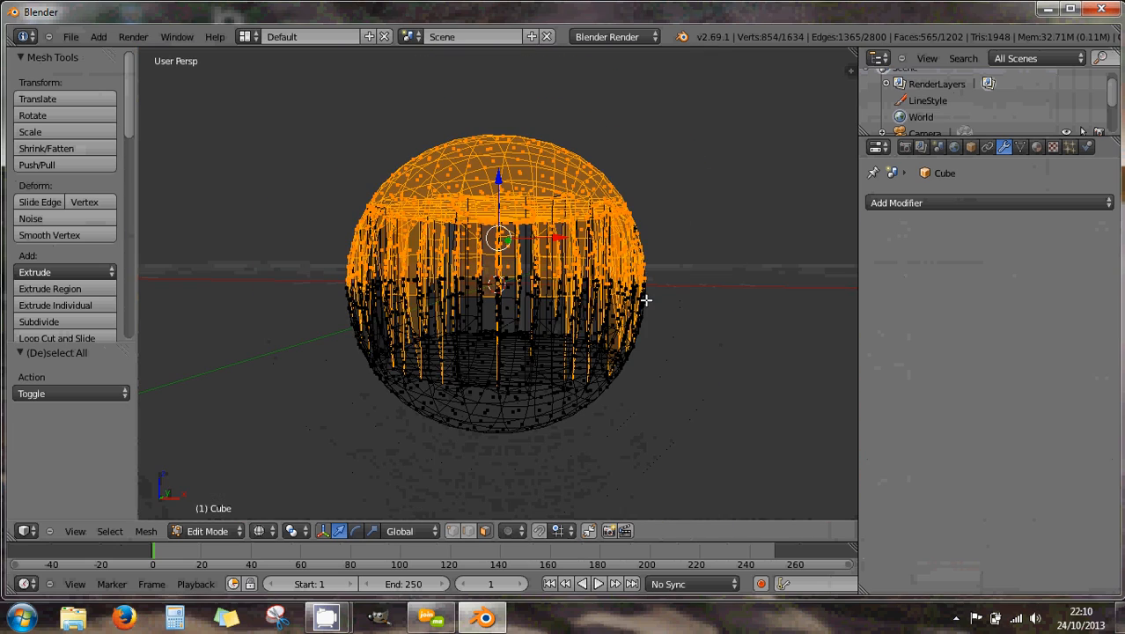
Delete the vertices of the sphere's upper half, box-selected in front view down to just above the horizontal centre line.
{"action": "left_click", "coordinate": [453, 531]}
{"action": "middle_click_drag", "start_coordinate": [537, 425], "coordinate": [574, 418]}
{"action": "key", "text": "KP_1"}
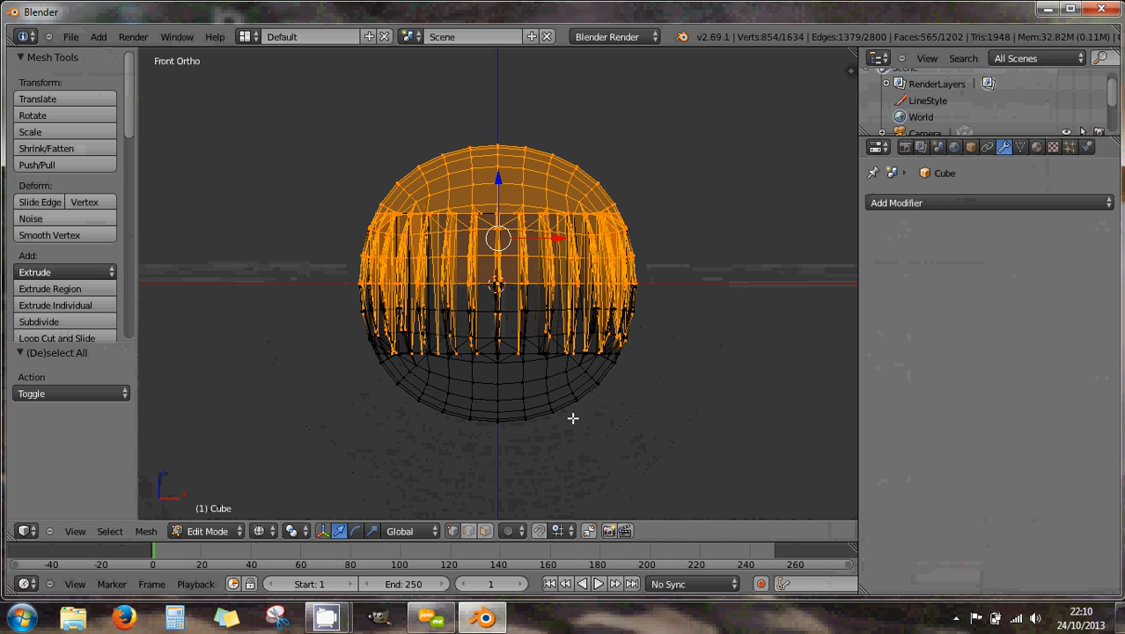
{"action": "key", "text": "a"}
{"action": "key", "text": "b"}
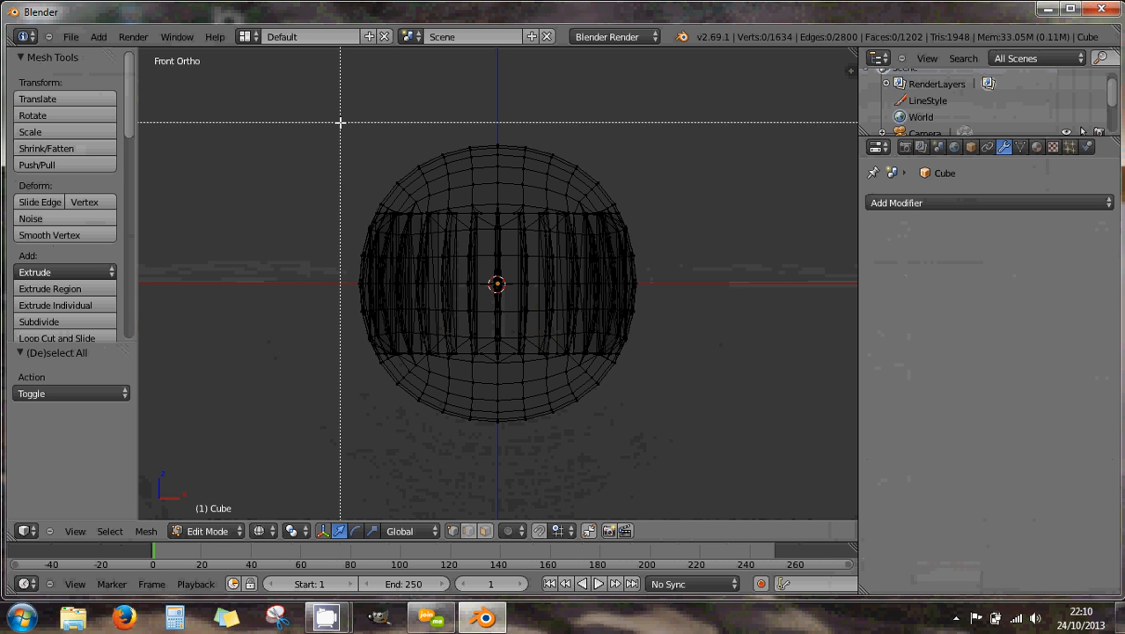
{"action": "left_click_drag", "start_coordinate": [326, 108], "coordinate": [726, 278]}
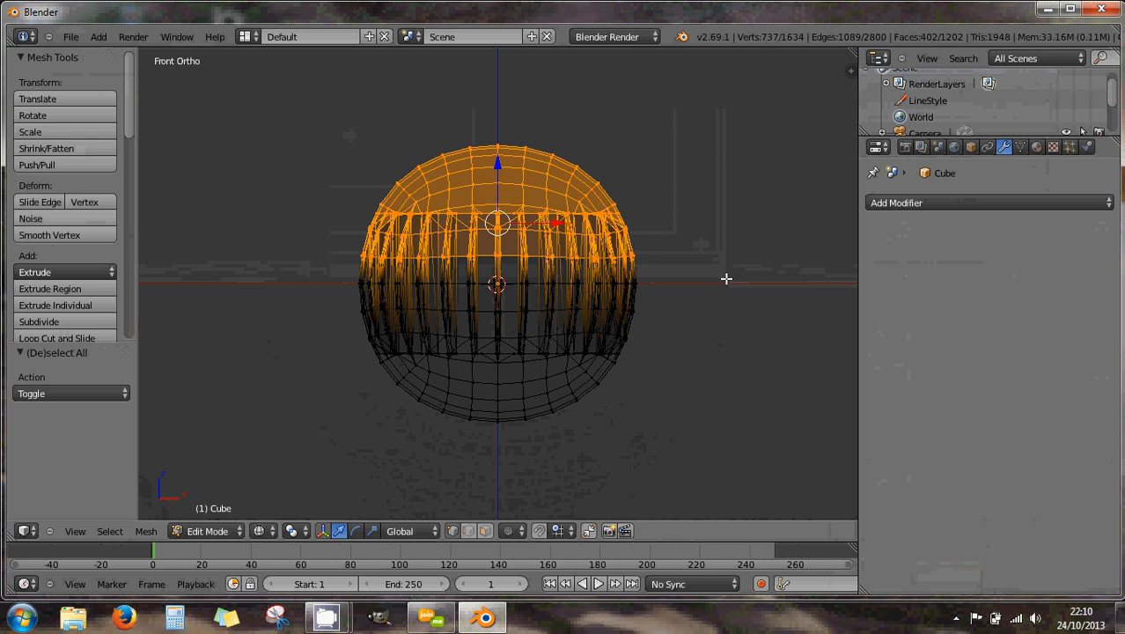
{"action": "key", "text": "x"}
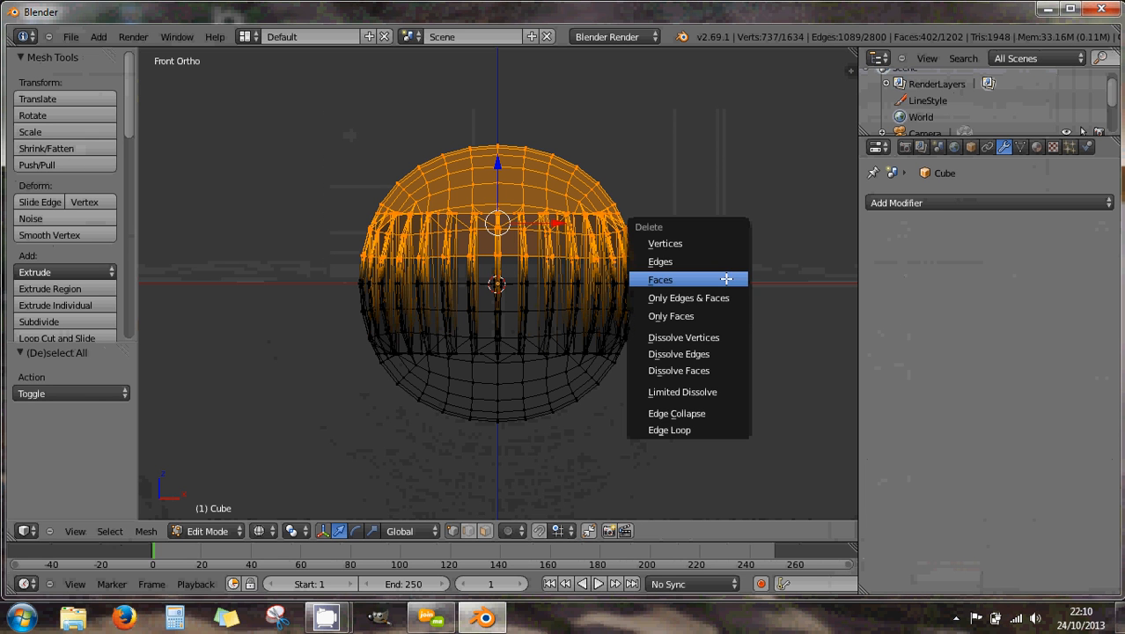
{"action": "left_click", "coordinate": [692, 246]}
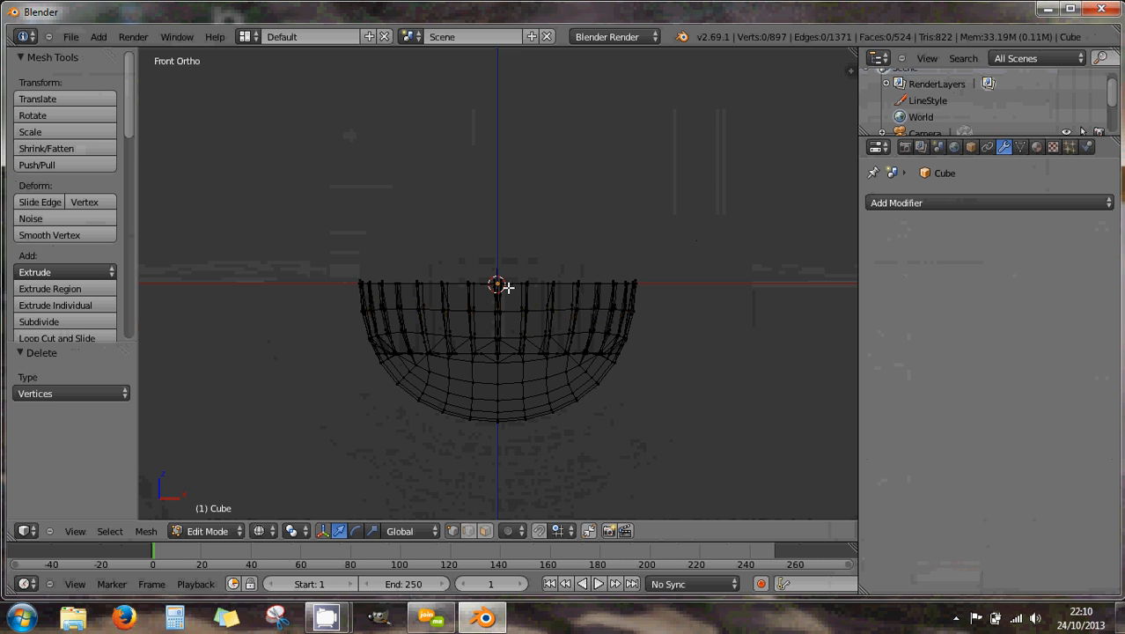
Switch the remaining lower half to solid display and return it to Object Mode.
{"action": "middle_click_drag", "start_coordinate": [507, 289], "coordinate": [511, 366]}
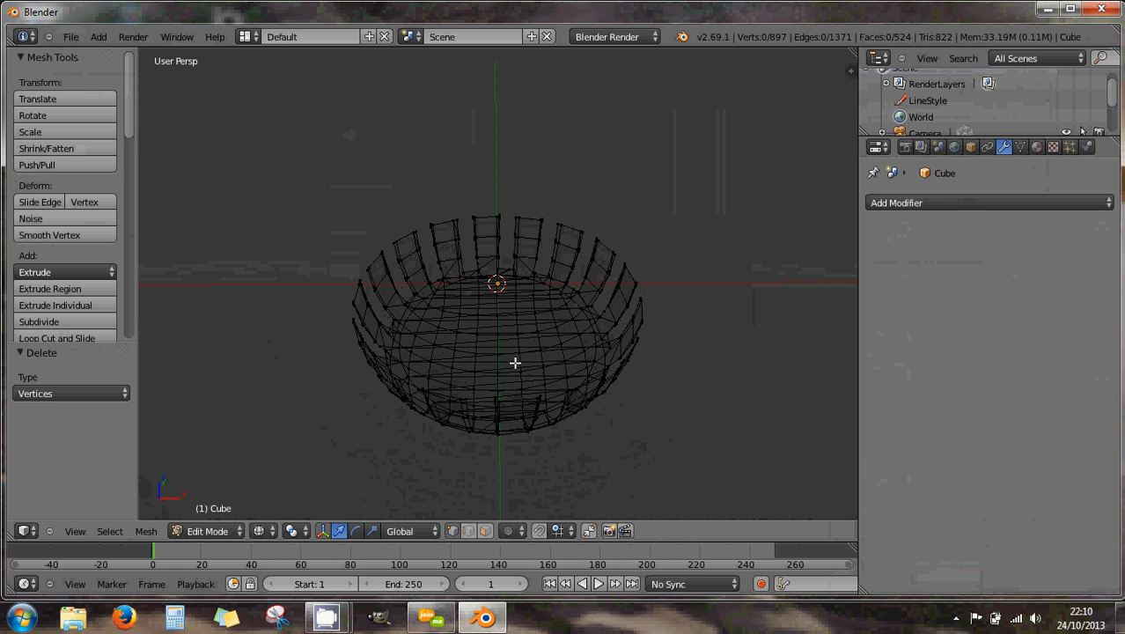
{"action": "key", "text": "z"}
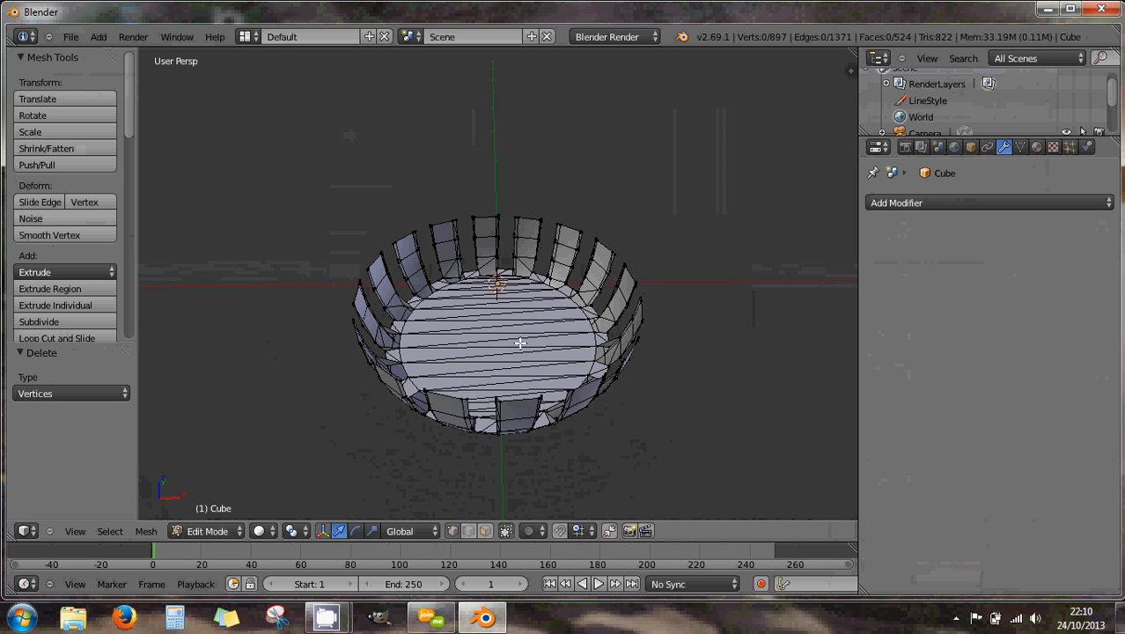
{"action": "mouse_move", "coordinate": [520, 339]}
{"action": "middle_mouse_down"}
{"action": "mouse_move", "coordinate": [597, 320]}
{"action": "mouse_move", "coordinate": [548, 327]}
{"action": "mouse_move", "coordinate": [540, 314]}
{"action": "mouse_move", "coordinate": [538, 366]}
{"action": "mouse_move", "coordinate": [505, 329]}
{"action": "mouse_move", "coordinate": [492, 346]}
{"action": "mouse_move", "coordinate": [427, 344]}
{"action": "mouse_move", "coordinate": [466, 328]}
{"action": "mouse_move", "coordinate": [515, 347]}
{"action": "mouse_move", "coordinate": [593, 406]}
{"action": "mouse_move", "coordinate": [623, 409]}
{"action": "mouse_move", "coordinate": [592, 377]}
{"action": "mouse_move", "coordinate": [612, 371]}
{"action": "middle_mouse_up"}
{"action": "scroll", "coordinate": [597, 321], "scroll_direction": "up", "scroll_amount": 3}
{"action": "scroll", "coordinate": [598, 321], "scroll_direction": "up", "scroll_amount": 1}
{"action": "scroll", "coordinate": [505, 329], "scroll_direction": "down", "scroll_amount": 1}
{"action": "key", "text": "Tab"}
{"action": "scroll", "coordinate": [427, 344], "scroll_direction": "down", "scroll_amount": 2}
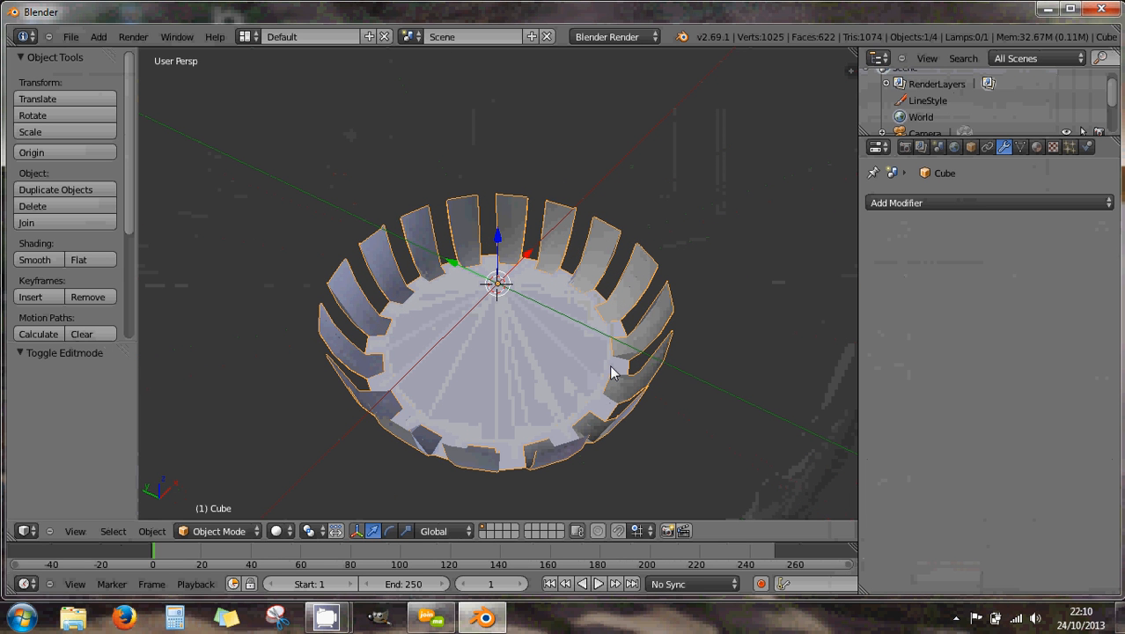
Examine the slotted wall and the inner floor of the half sphere from several angles and distances.
{"action": "mouse_move", "coordinate": [615, 370]}
{"action": "middle_mouse_down"}
{"action": "mouse_move", "coordinate": [610, 407]}
{"action": "mouse_move", "coordinate": [633, 370]}
{"action": "middle_mouse_up"}
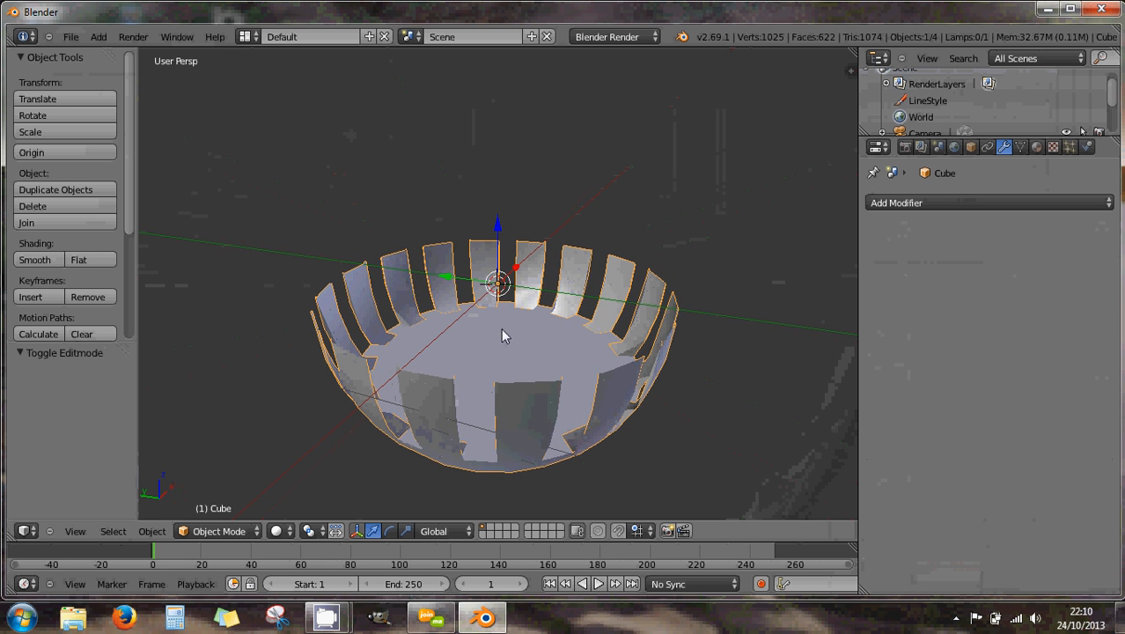
{"action": "middle_click_drag", "start_coordinate": [489, 336], "coordinate": [411, 344]}
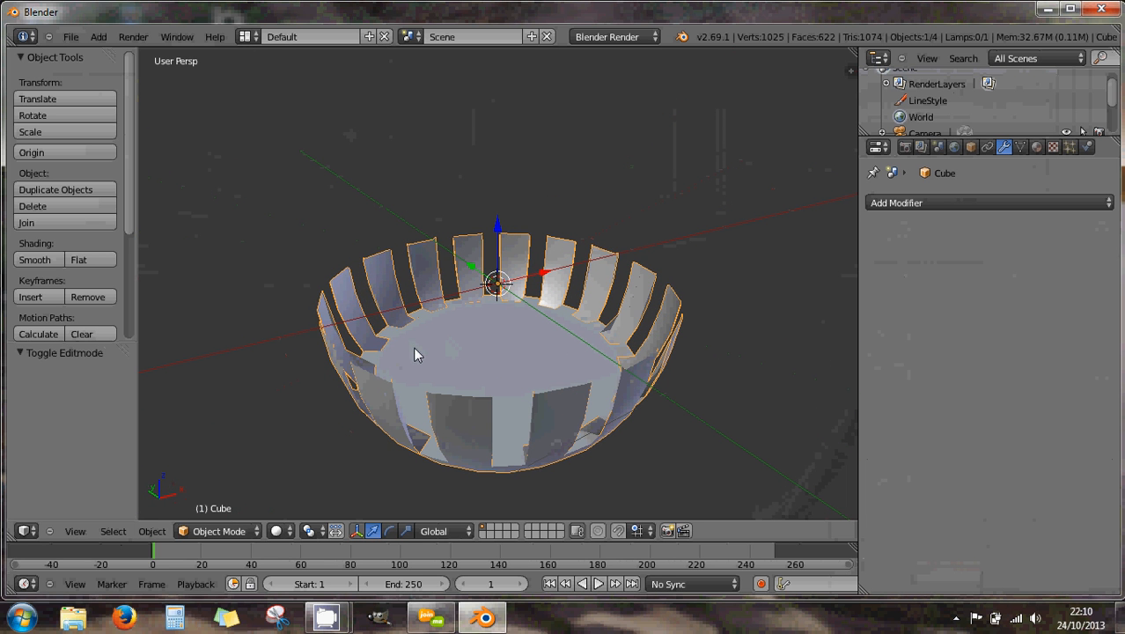
{"action": "scroll", "coordinate": [429, 353], "scroll_direction": "up", "scroll_amount": 4}
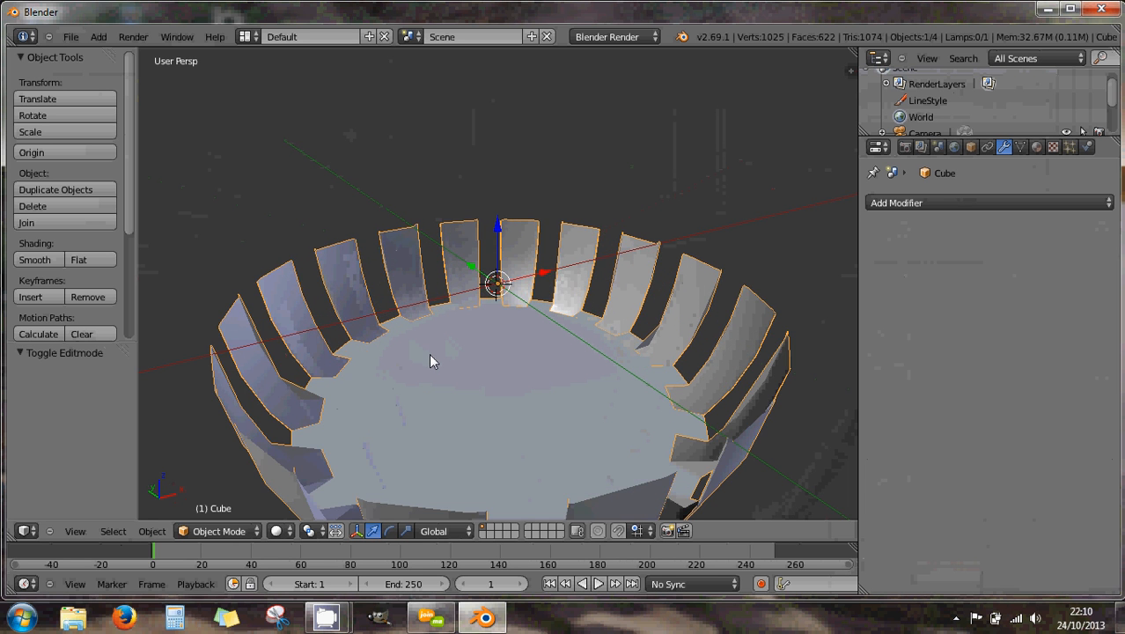
{"action": "middle_click_drag", "start_coordinate": [429, 353], "coordinate": [418, 389]}
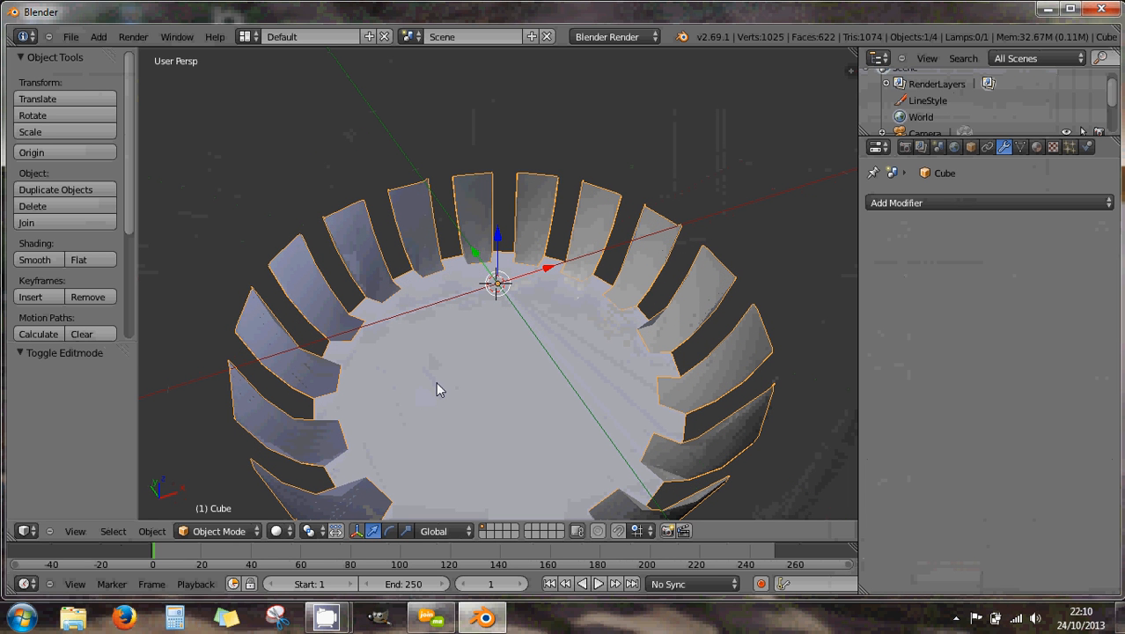
{"action": "scroll", "coordinate": [437, 386], "scroll_direction": "down", "scroll_amount": 2}
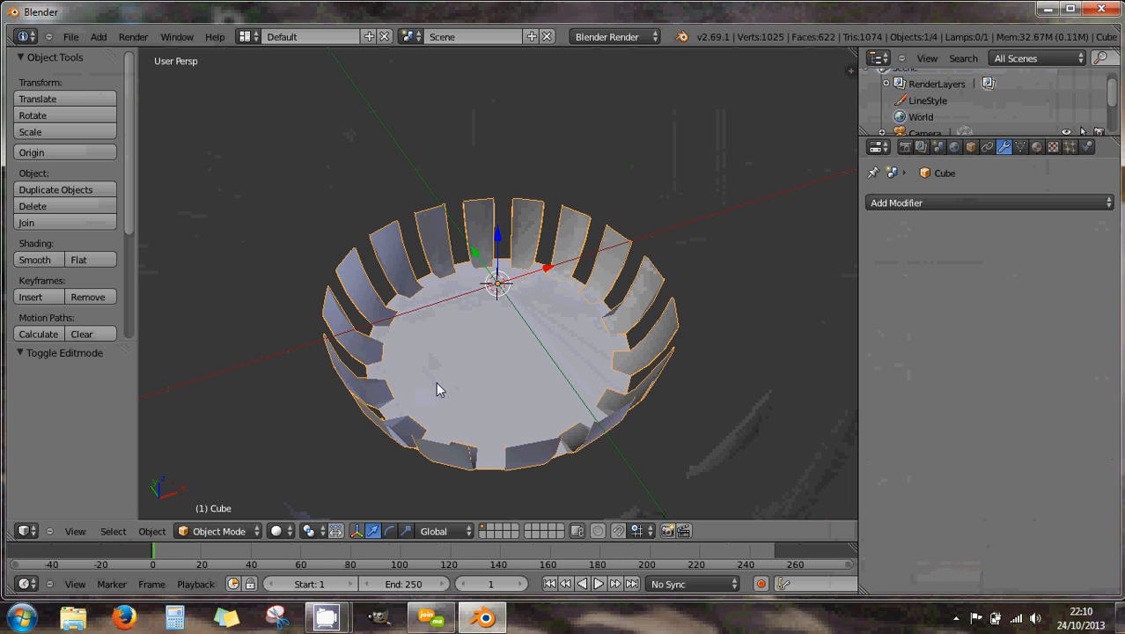
{"action": "middle_click_drag", "start_coordinate": [442, 385], "coordinate": [465, 447]}
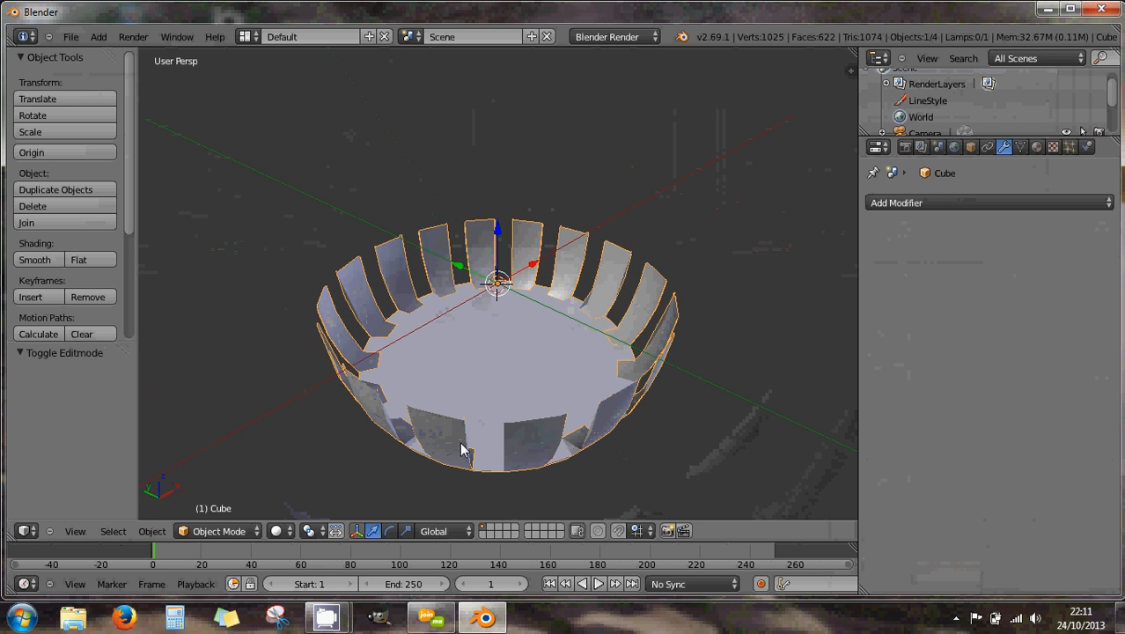
{"action": "middle_click_drag", "start_coordinate": [560, 327], "coordinate": [520, 346]}
{"action": "scroll", "coordinate": [518, 347], "scroll_direction": "up", "scroll_amount": 2}
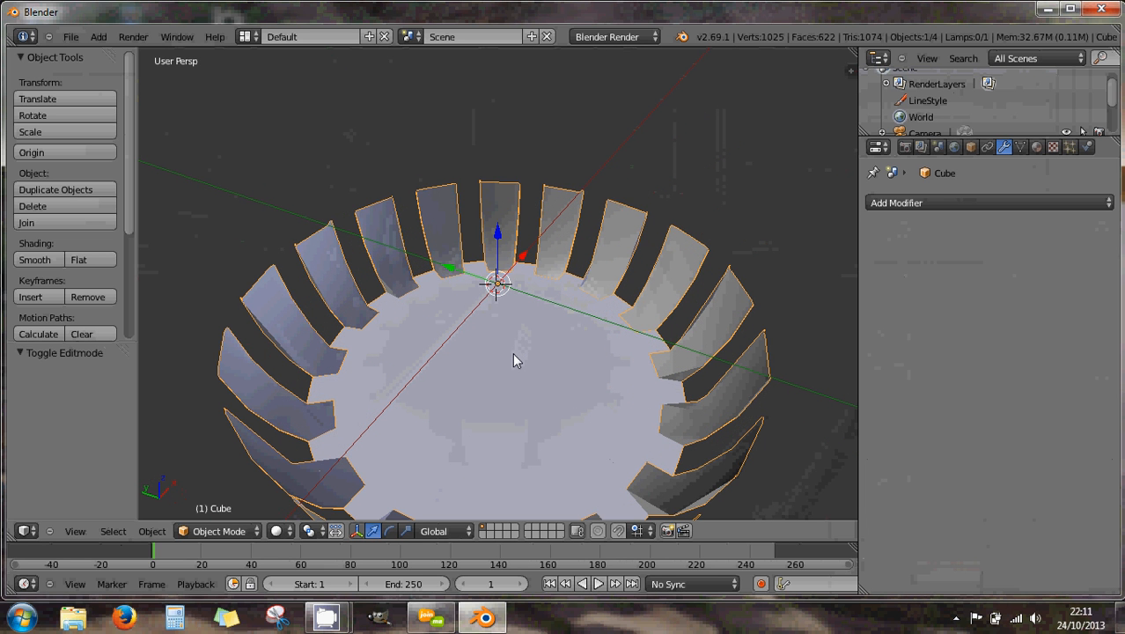
{"action": "scroll", "coordinate": [513, 353], "scroll_direction": "down", "scroll_amount": 1}
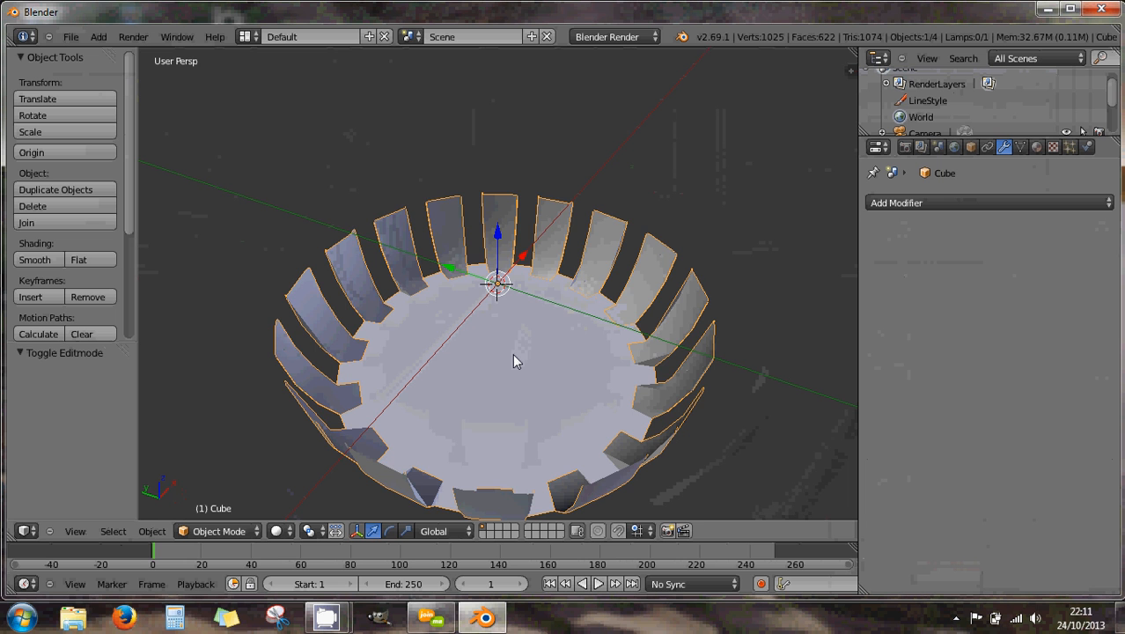
{"action": "middle_click_drag", "start_coordinate": [513, 355], "coordinate": [489, 357]}
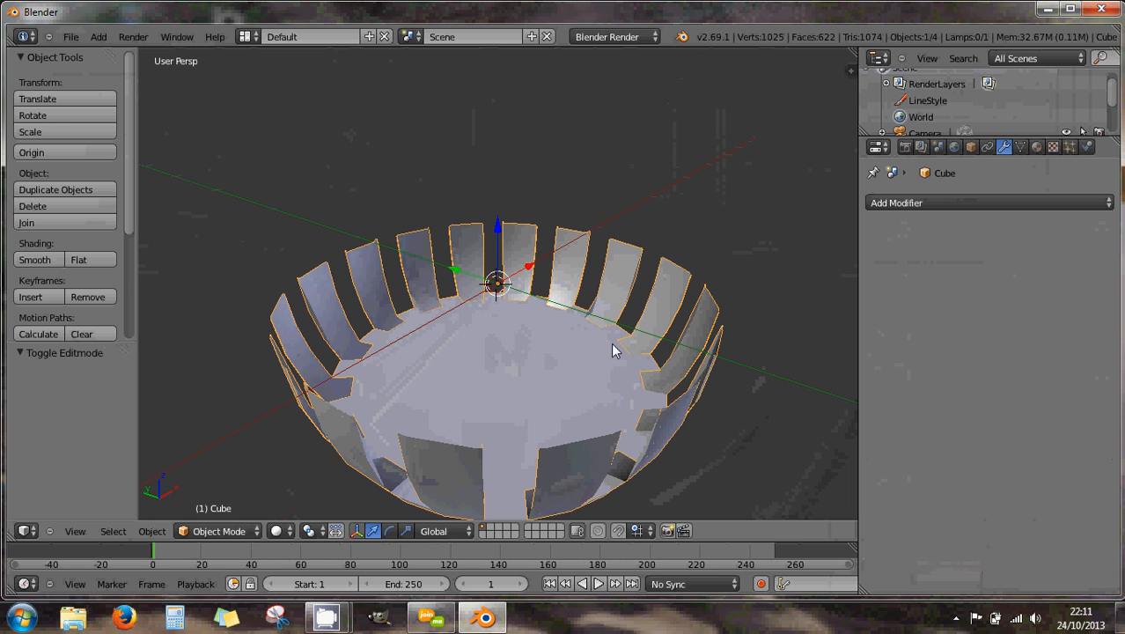
{"action": "scroll", "coordinate": [614, 351], "scroll_direction": "down", "scroll_amount": 2}
{"action": "middle_click_drag", "start_coordinate": [615, 350], "coordinate": [575, 373]}
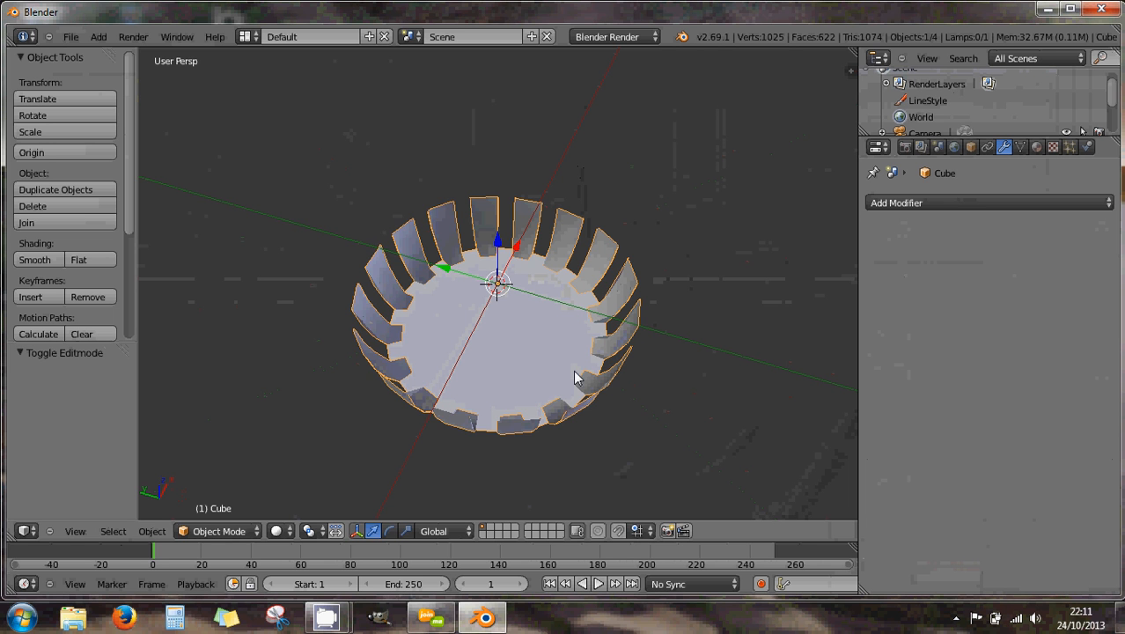
{"action": "scroll", "coordinate": [566, 365], "scroll_direction": "up", "scroll_amount": 2}
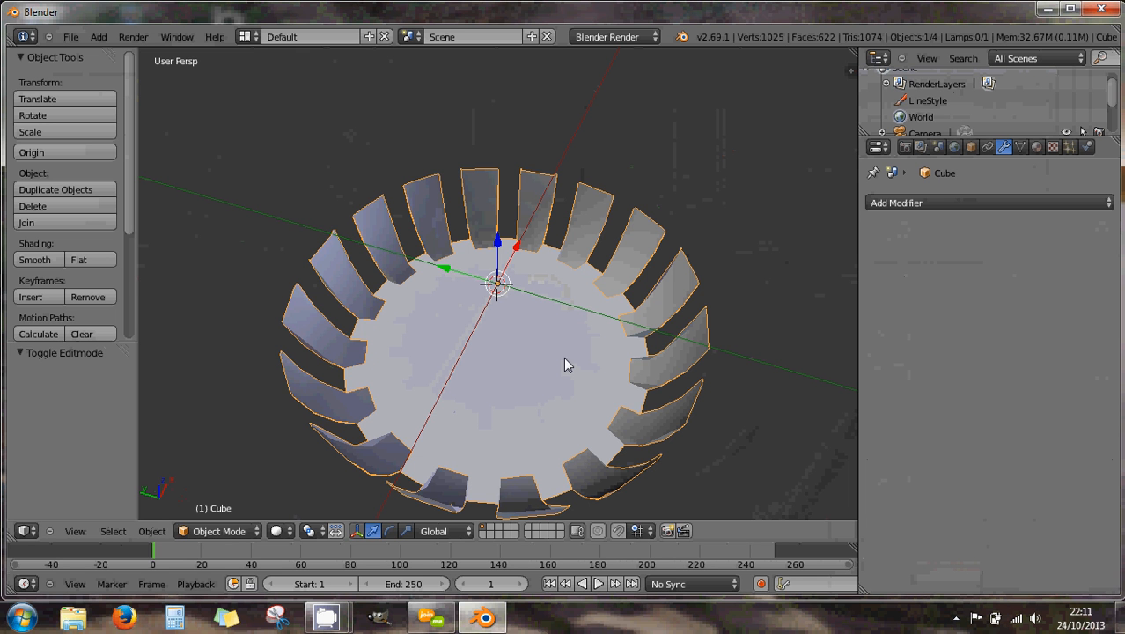
{"action": "mouse_move", "coordinate": [583, 372]}
{"action": "middle_mouse_down"}
{"action": "mouse_move", "coordinate": [571, 310]}
{"action": "mouse_move", "coordinate": [572, 369]}
{"action": "middle_mouse_up"}
{"action": "scroll", "coordinate": [568, 329], "scroll_direction": "up", "scroll_amount": 3}
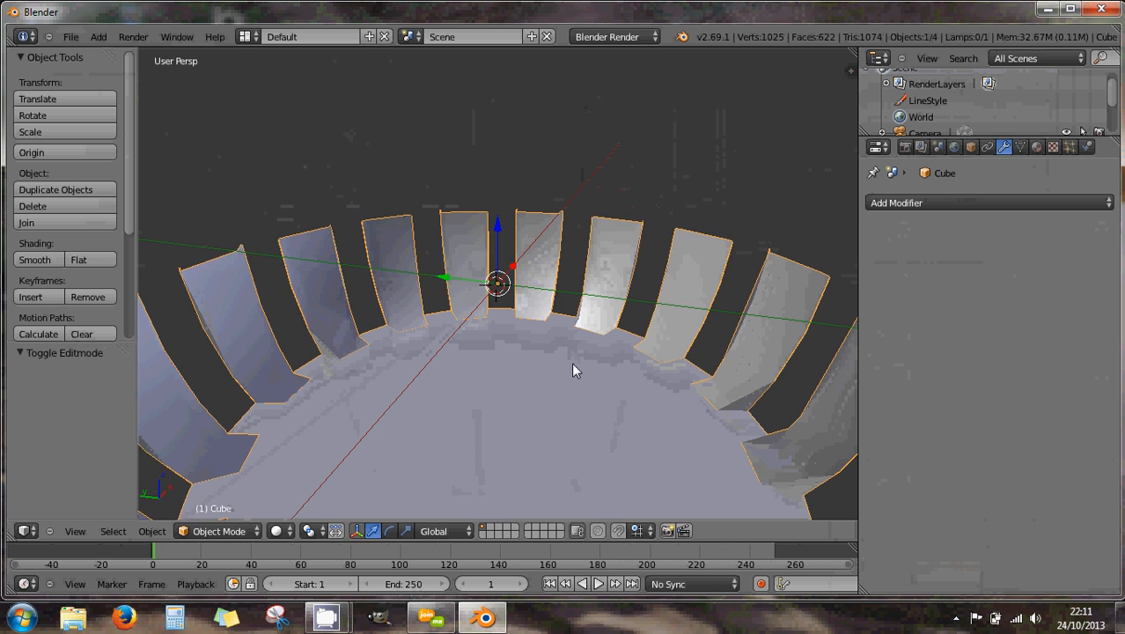
{"action": "scroll", "coordinate": [572, 364], "scroll_direction": "down", "scroll_amount": 2}
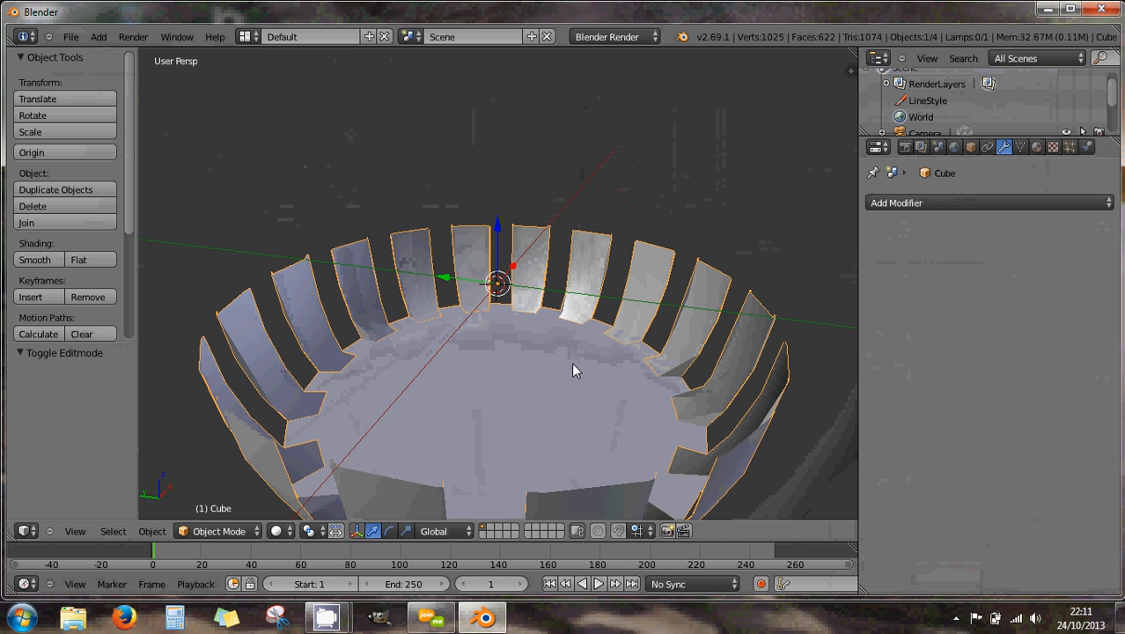
{"action": "scroll", "coordinate": [571, 362], "scroll_direction": "down", "scroll_amount": 2}
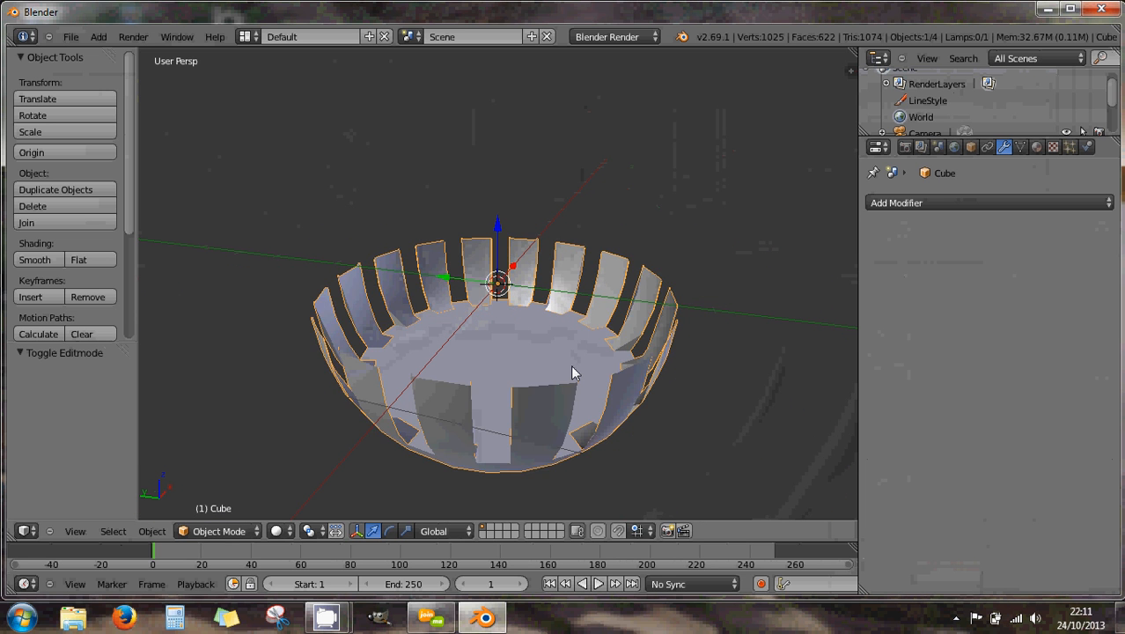
{"action": "middle_click_drag", "start_coordinate": [549, 366], "coordinate": [581, 347]}
{"action": "scroll", "coordinate": [549, 378], "scroll_direction": "up", "scroll_amount": 2}
{"action": "scroll", "coordinate": [580, 345], "scroll_direction": "down", "scroll_amount": 2}
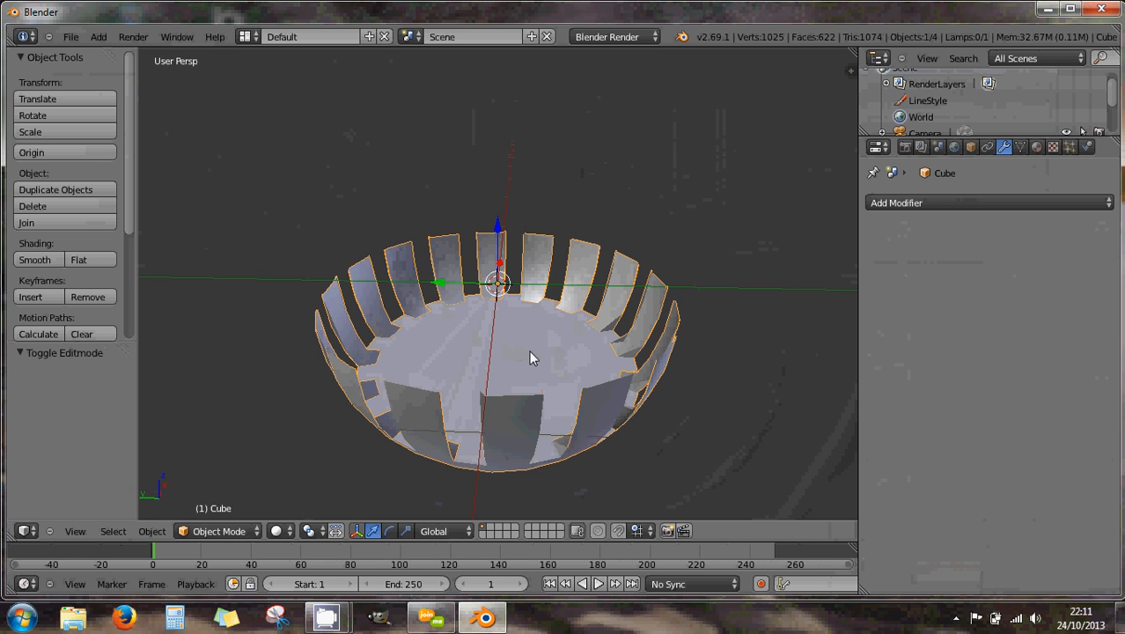
Unhide the gear-shaped cutter, slide it -1.521 along Y and delete it, leaving only the half sphere selected.
{"action": "key", "text": "alt+h"}
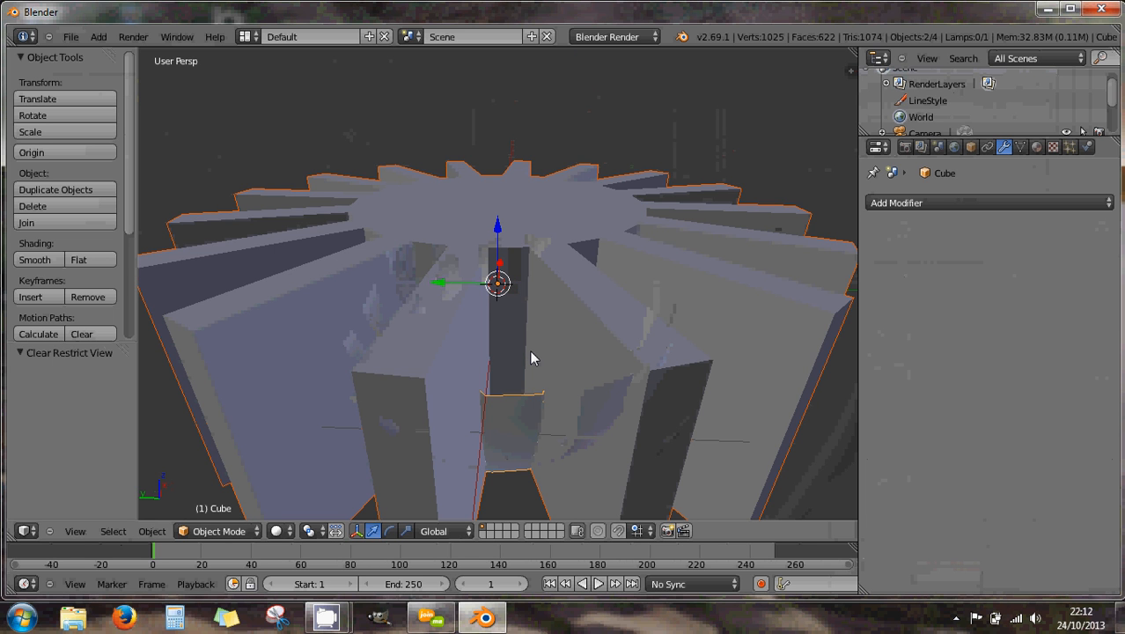
{"action": "scroll", "coordinate": [547, 255], "scroll_direction": "down", "scroll_amount": 4}
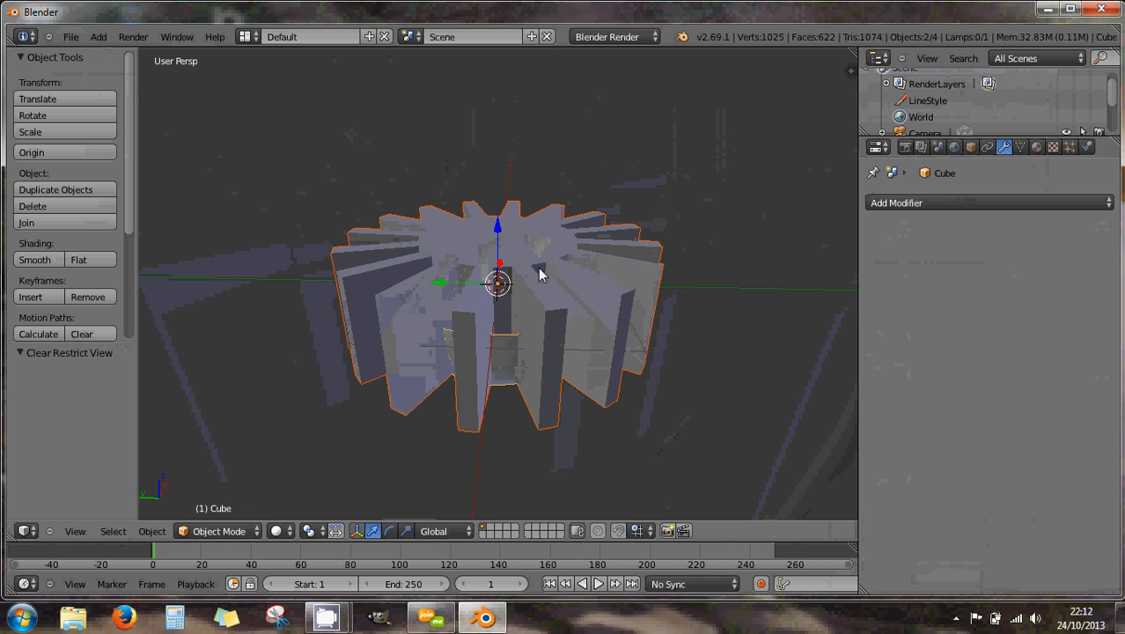
{"action": "left_click_drag", "start_coordinate": [447, 283], "coordinate": [632, 314]}
{"action": "right_click", "coordinate": [469, 287]}
{"action": "key", "text": "x"}
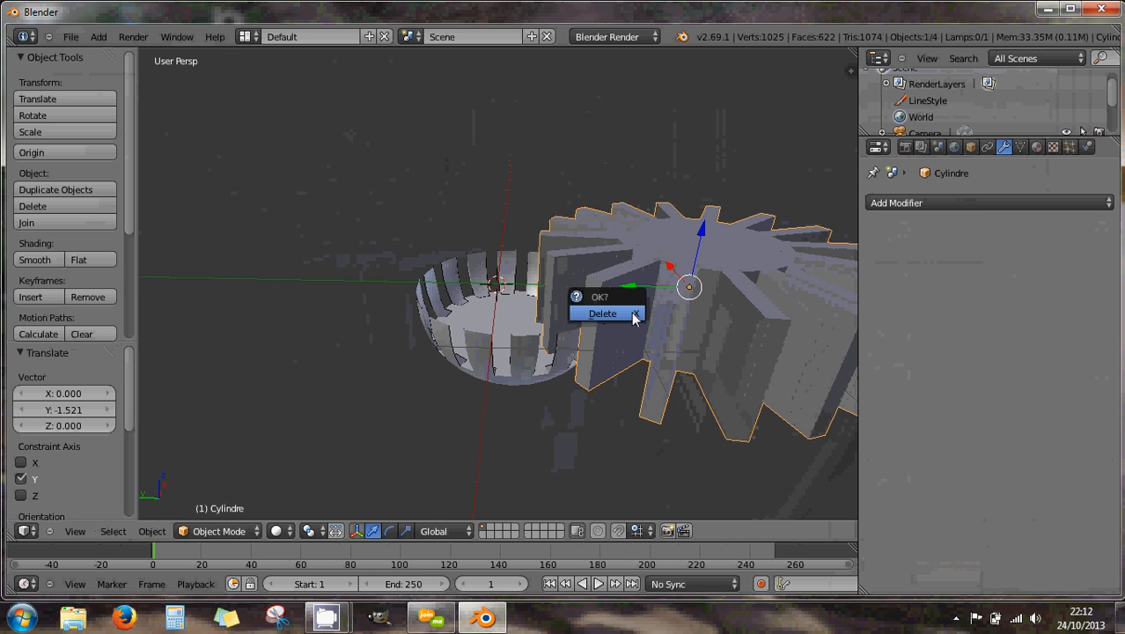
{"action": "left_click", "coordinate": [617, 311]}
{"action": "right_click", "coordinate": [537, 311]}
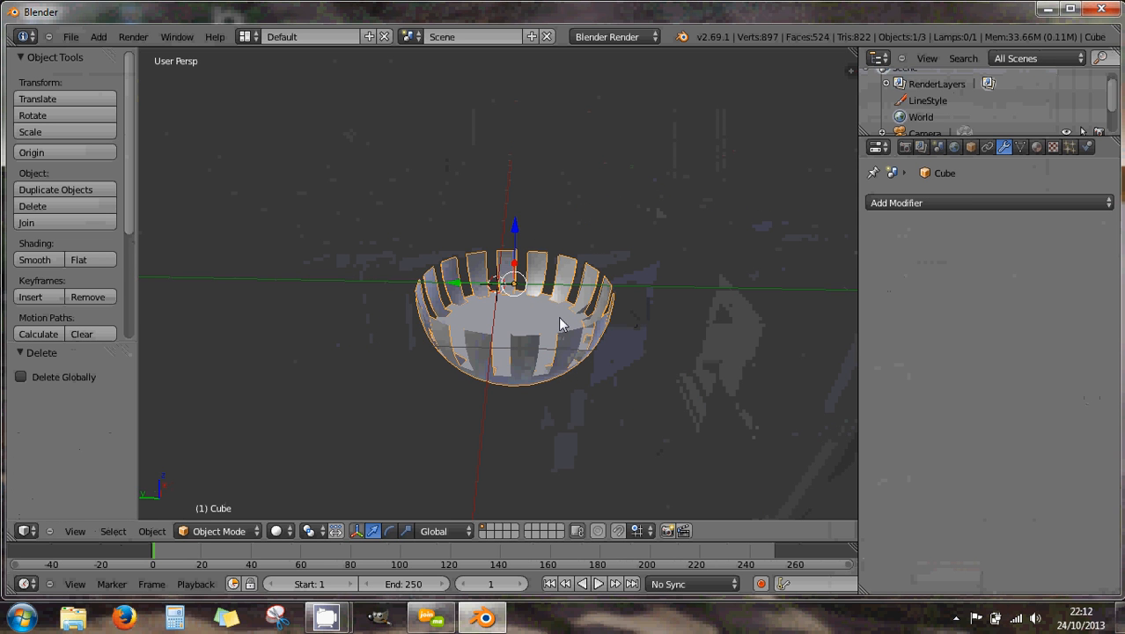
Examine the half sphere on its own, from above into the bowl and from the side along its slots.
{"action": "middle_click_drag", "start_coordinate": [543, 313], "coordinate": [658, 217]}
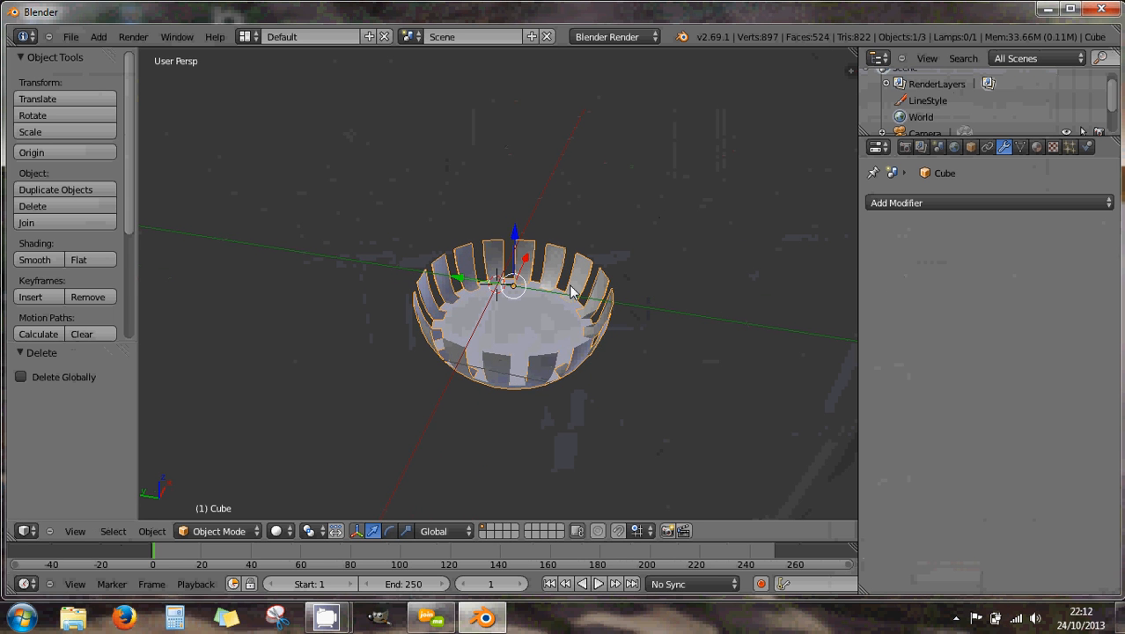
{"action": "middle_click_drag", "start_coordinate": [572, 301], "coordinate": [569, 336]}
{"action": "scroll", "coordinate": [553, 321], "scroll_direction": "up", "scroll_amount": 4}
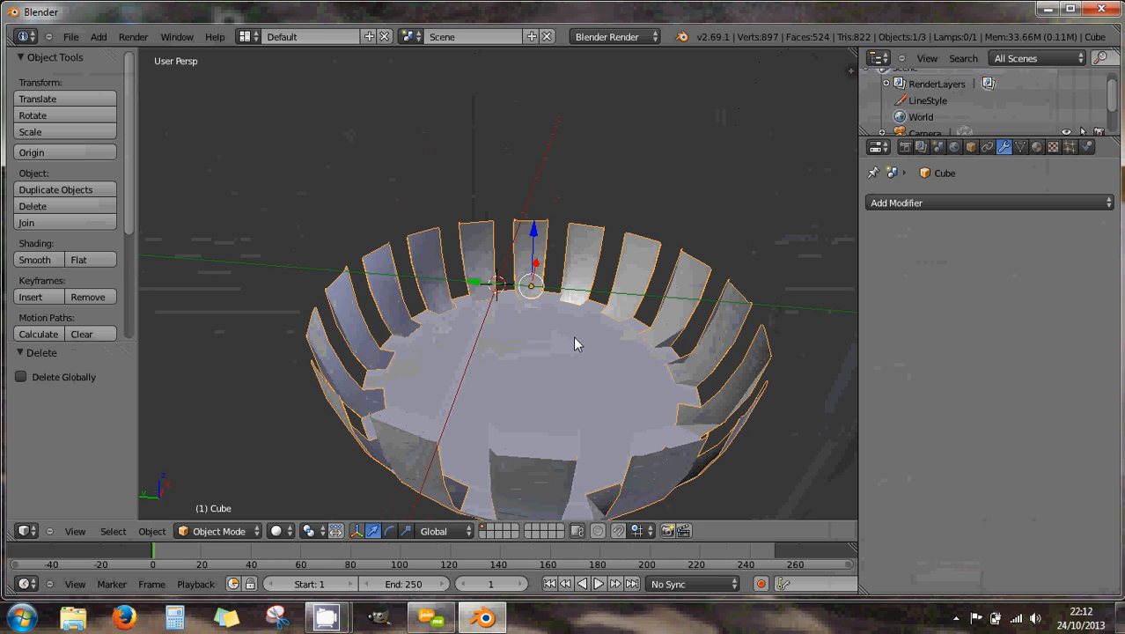
{"action": "scroll", "coordinate": [573, 343], "scroll_direction": "down", "scroll_amount": 2}
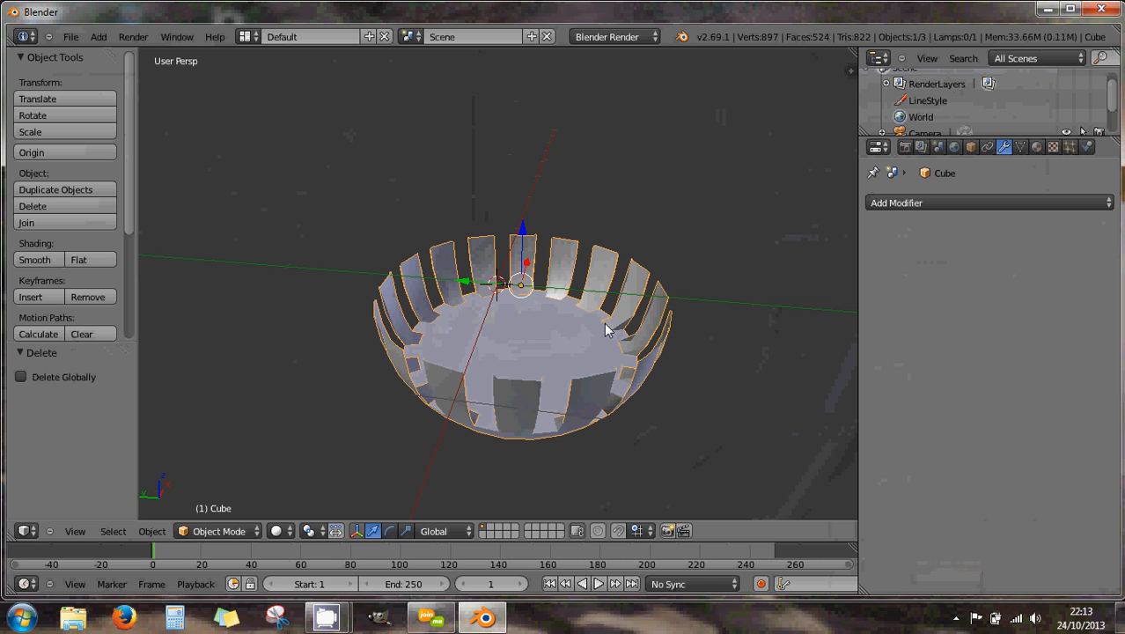
{"action": "middle_click_drag", "start_coordinate": [606, 329], "coordinate": [553, 299]}
{"action": "scroll", "coordinate": [577, 353], "scroll_direction": "up", "scroll_amount": 2}
{"action": "scroll", "coordinate": [572, 330], "scroll_direction": "down", "scroll_amount": 2}
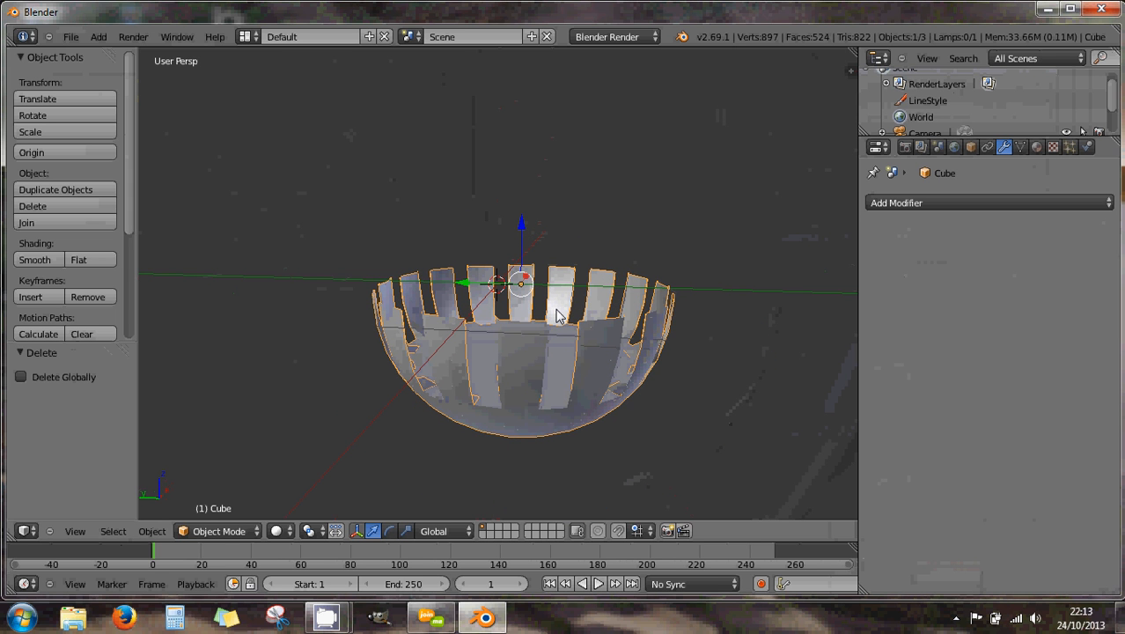
{"action": "mouse_move", "coordinate": [557, 310]}
{"action": "middle_mouse_down"}
{"action": "mouse_move", "coordinate": [552, 334]}
{"action": "mouse_move", "coordinate": [555, 316]}
{"action": "middle_mouse_up"}
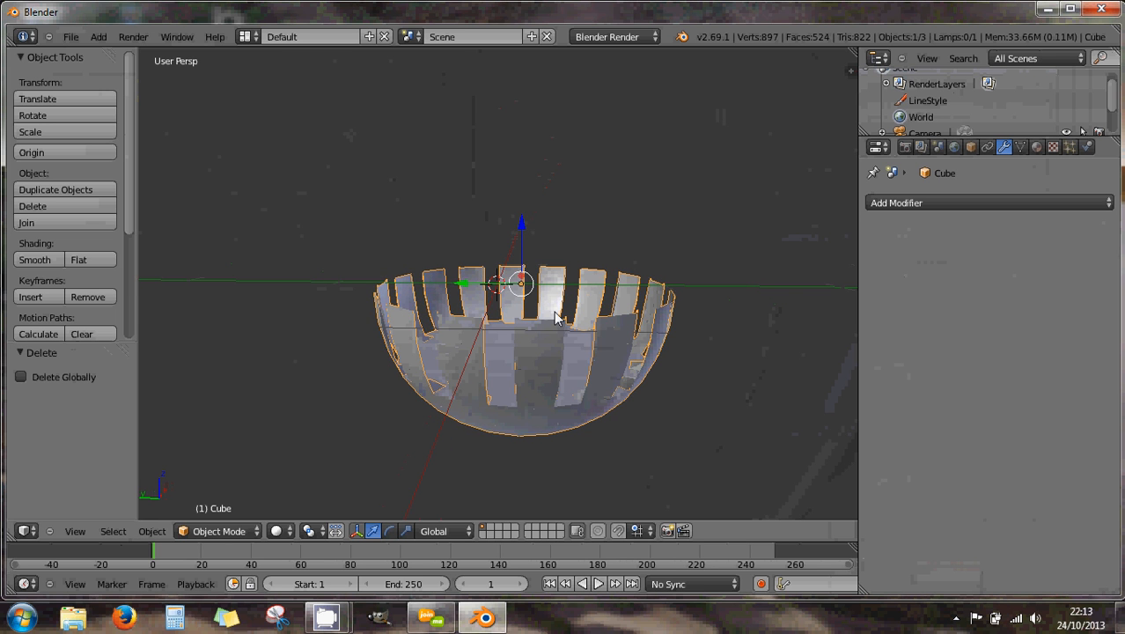
Rotate the half sphere by about -180° in front view so that its dome points upward.
{"action": "key", "text": "KP_1"}
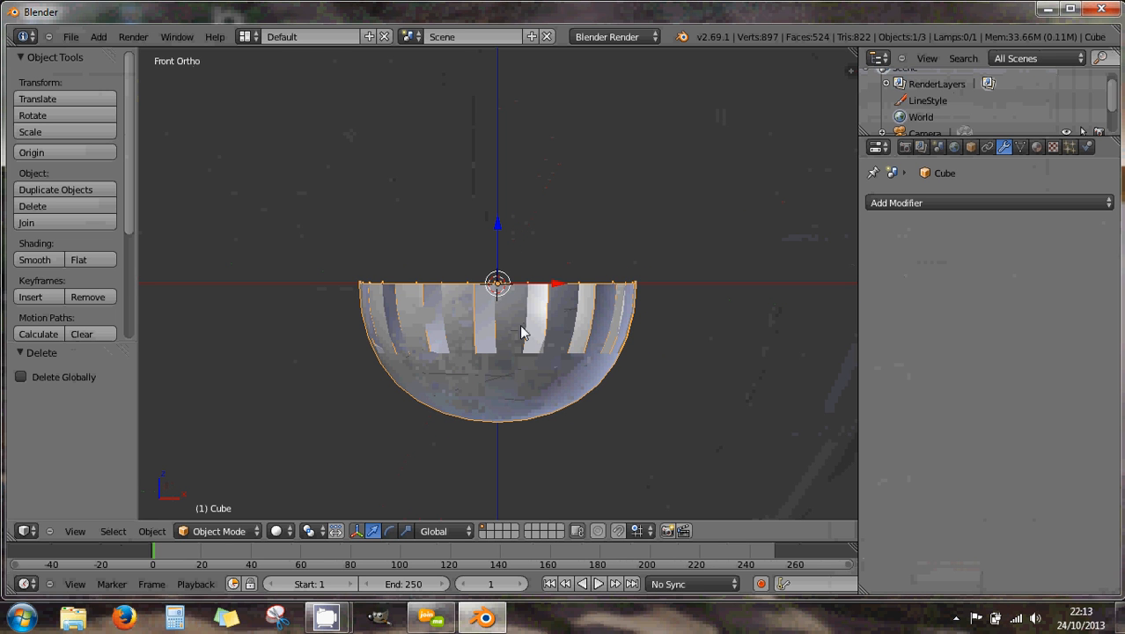
{"action": "key", "text": "r"}
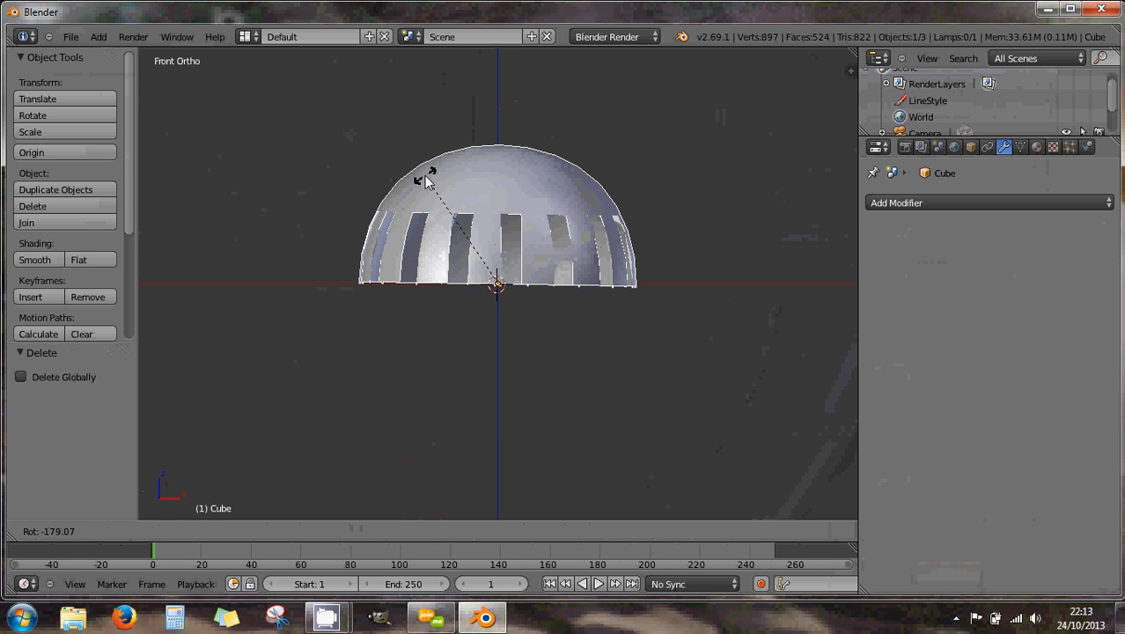
{"action": "left_click", "coordinate": [426, 185]}
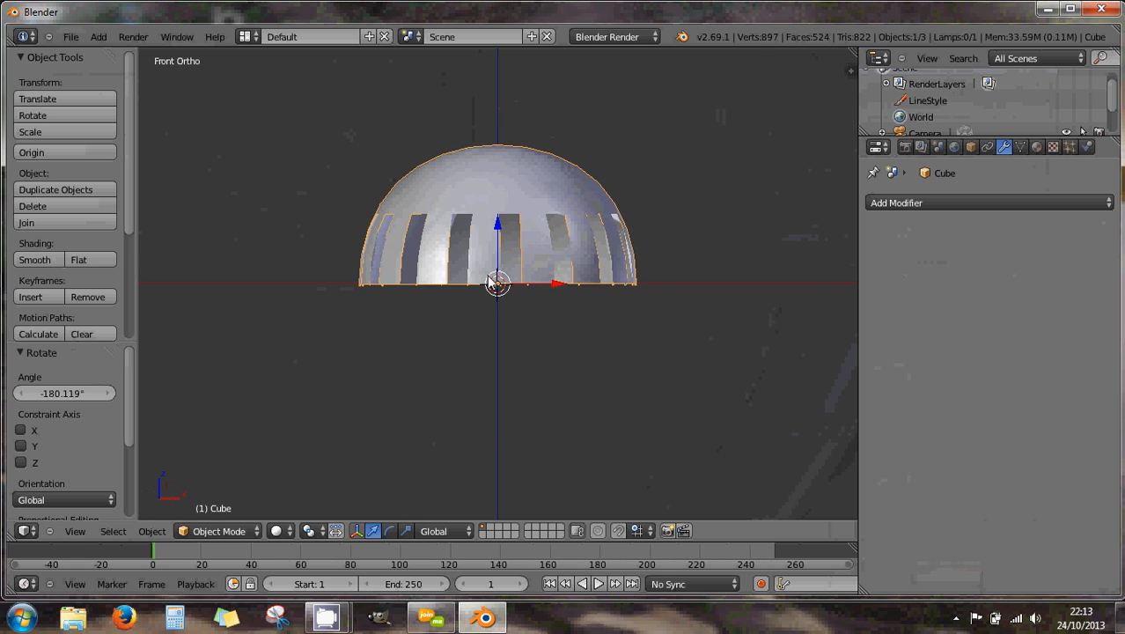
Examine the upright slotted dome in perspective from several heights and distances, ending in front view.
{"action": "scroll", "coordinate": [436, 252], "scroll_direction": "up", "scroll_amount": 6}
{"action": "middle_click_drag", "start_coordinate": [508, 250], "coordinate": [518, 281]}
{"action": "scroll", "coordinate": [497, 268], "scroll_direction": "down", "scroll_amount": 5}
{"action": "scroll", "coordinate": [515, 278], "scroll_direction": "down", "scroll_amount": 5}
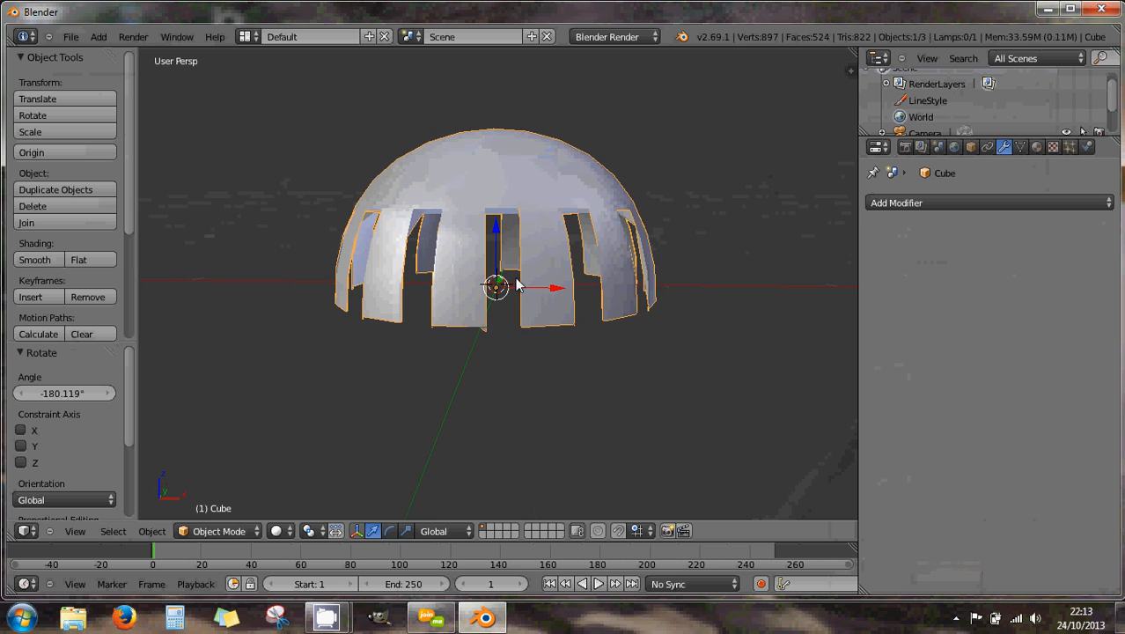
{"action": "scroll", "coordinate": [516, 286], "scroll_direction": "down", "scroll_amount": 2}
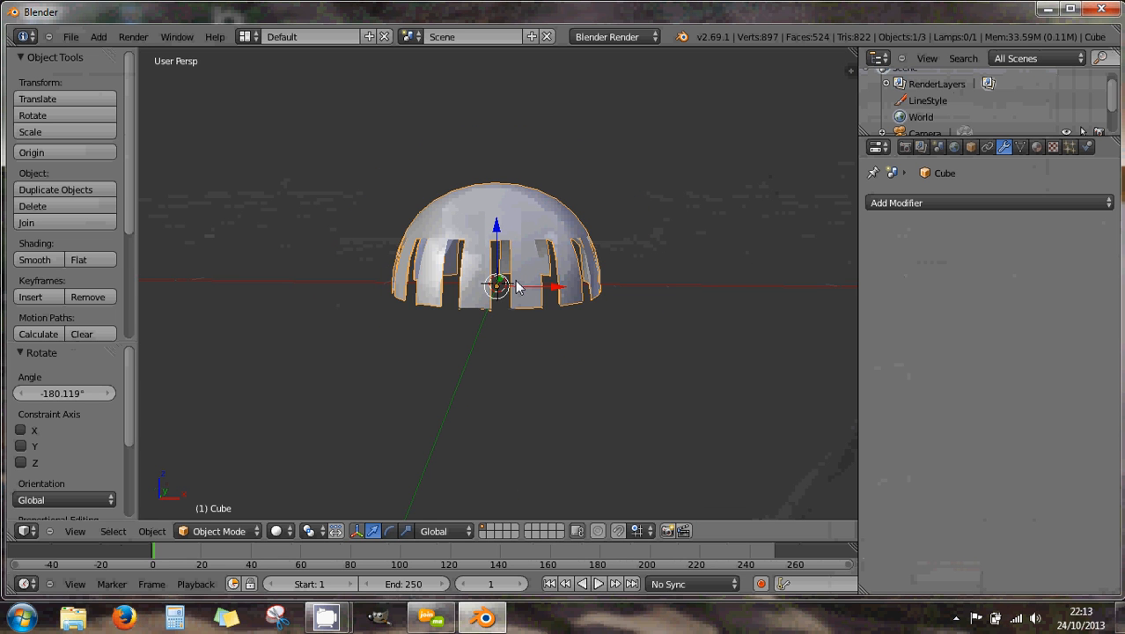
{"action": "middle_click_drag", "start_coordinate": [516, 285], "coordinate": [521, 286]}
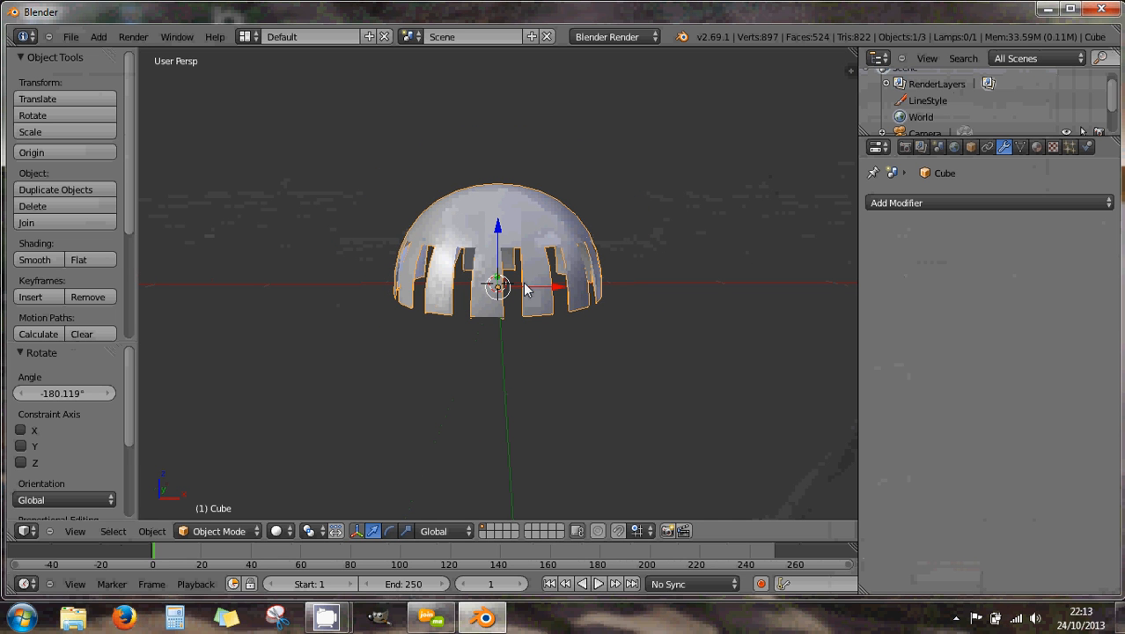
{"action": "scroll", "coordinate": [529, 293], "scroll_direction": "up", "scroll_amount": 6}
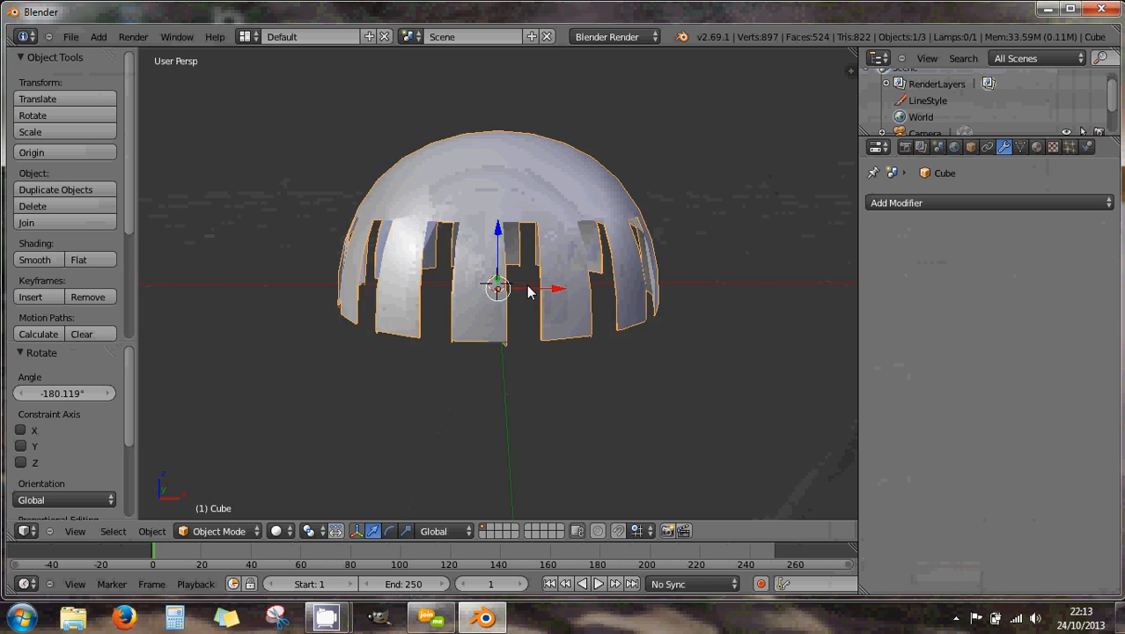
{"action": "scroll", "coordinate": [531, 293], "scroll_direction": "down", "scroll_amount": 5}
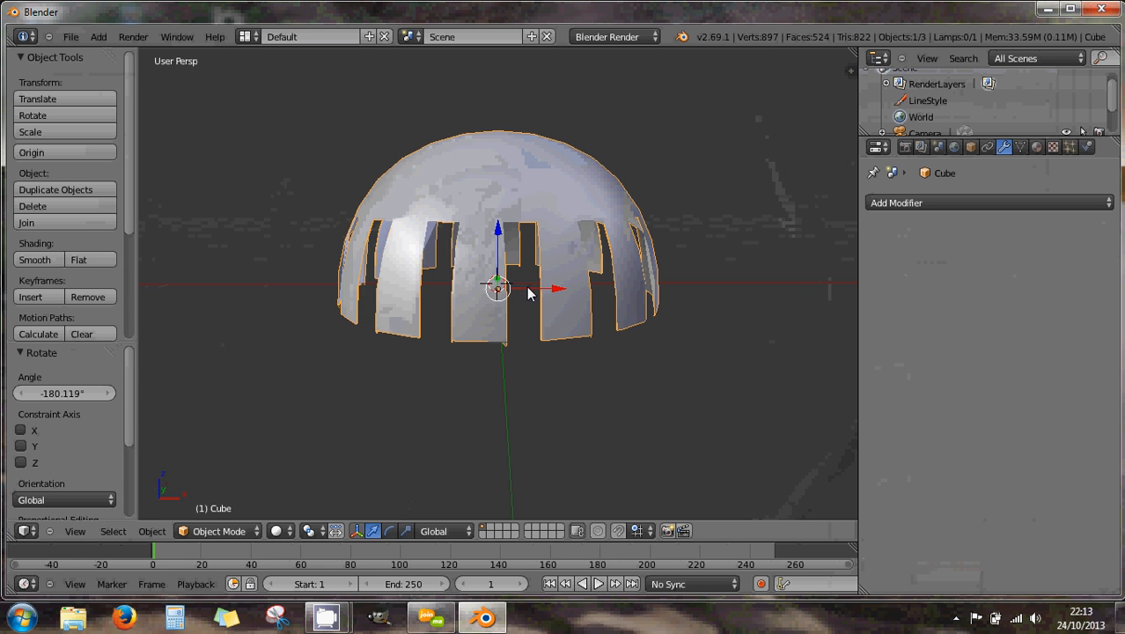
{"action": "middle_click_drag", "start_coordinate": [528, 291], "coordinate": [528, 255]}
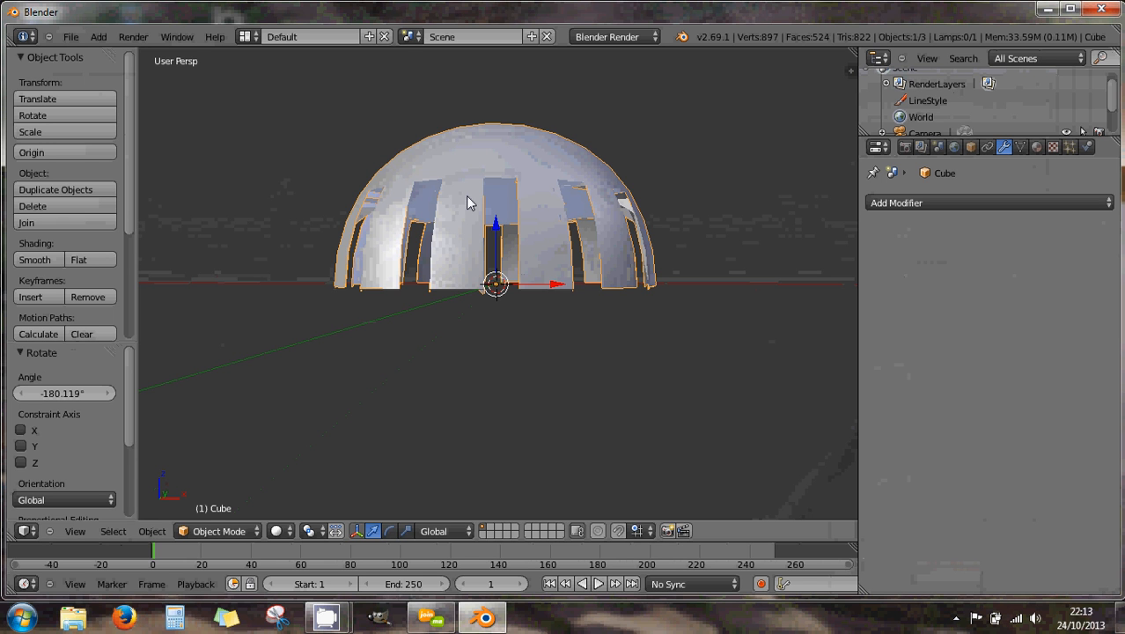
{"action": "key", "text": "KP_1"}
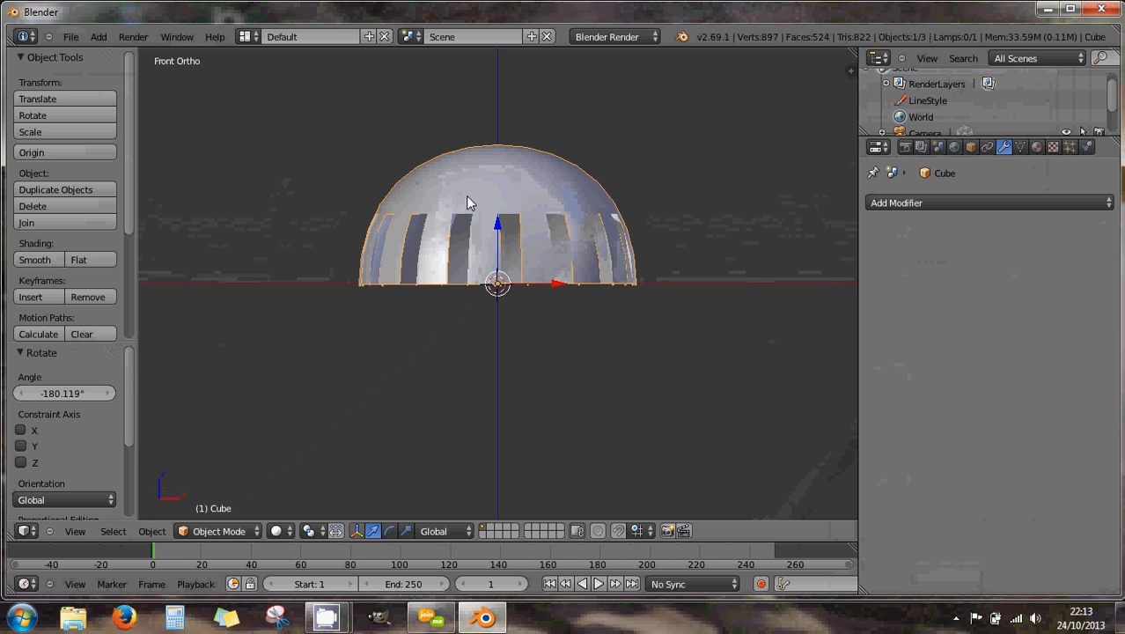
Examine the dome's mesh in Edit Mode, focusing on the edges around the upper ends of the slots.
{"action": "key", "text": "Tab"}
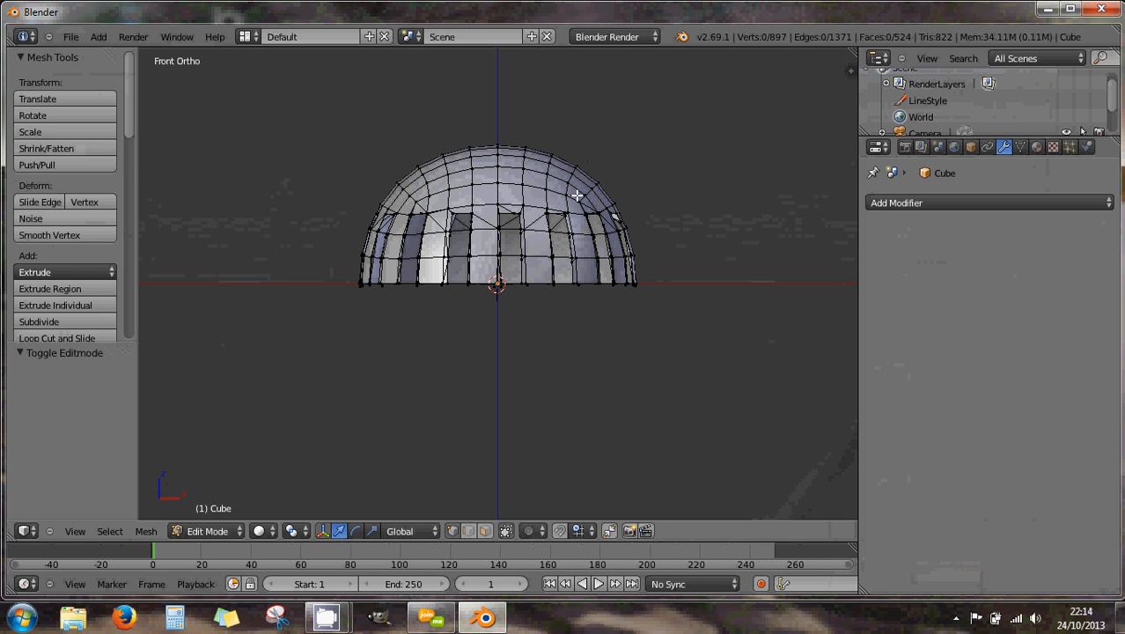
{"action": "scroll", "coordinate": [516, 191], "scroll_direction": "up", "scroll_amount": 2}
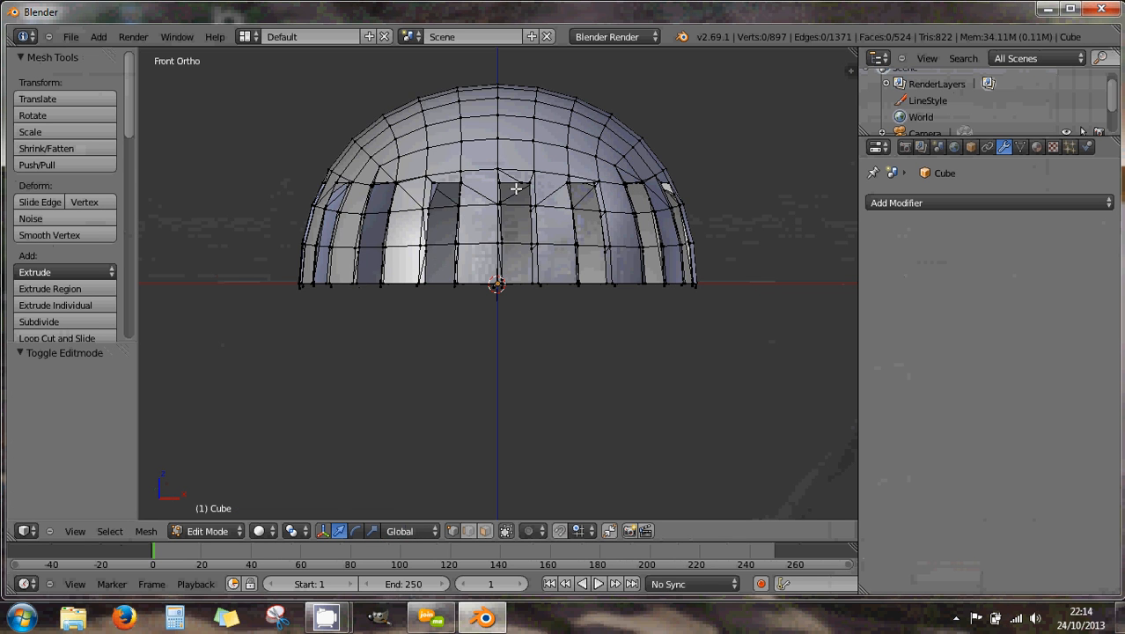
{"action": "middle_click_drag", "start_coordinate": [497, 169], "coordinate": [517, 258], "text": "shift"}
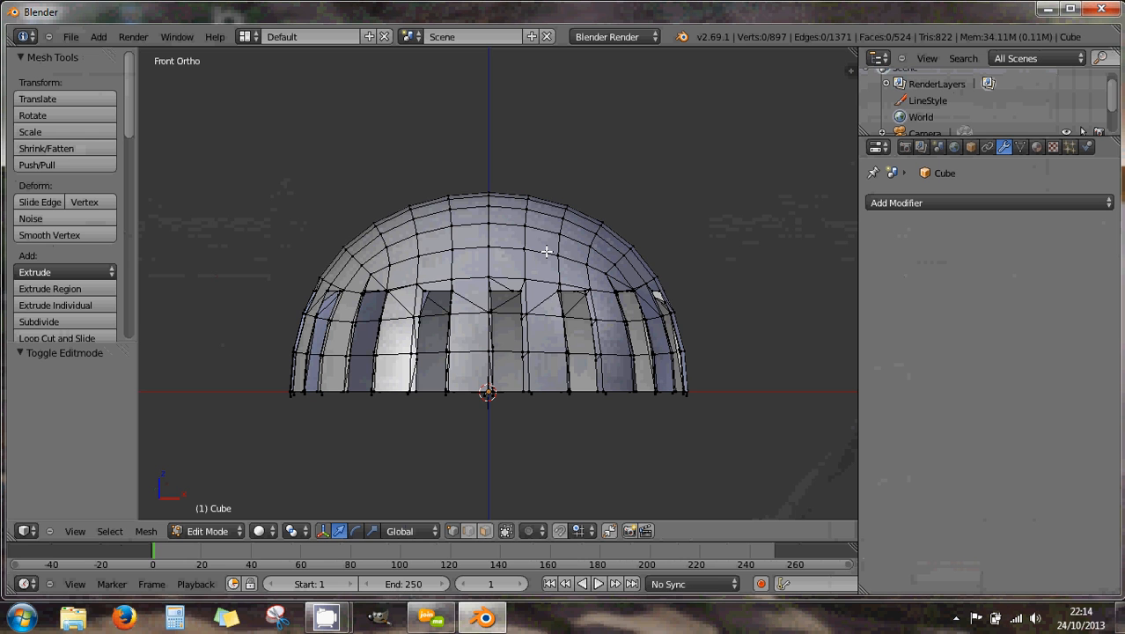
{"action": "scroll", "coordinate": [533, 257], "scroll_direction": "up", "scroll_amount": 3}
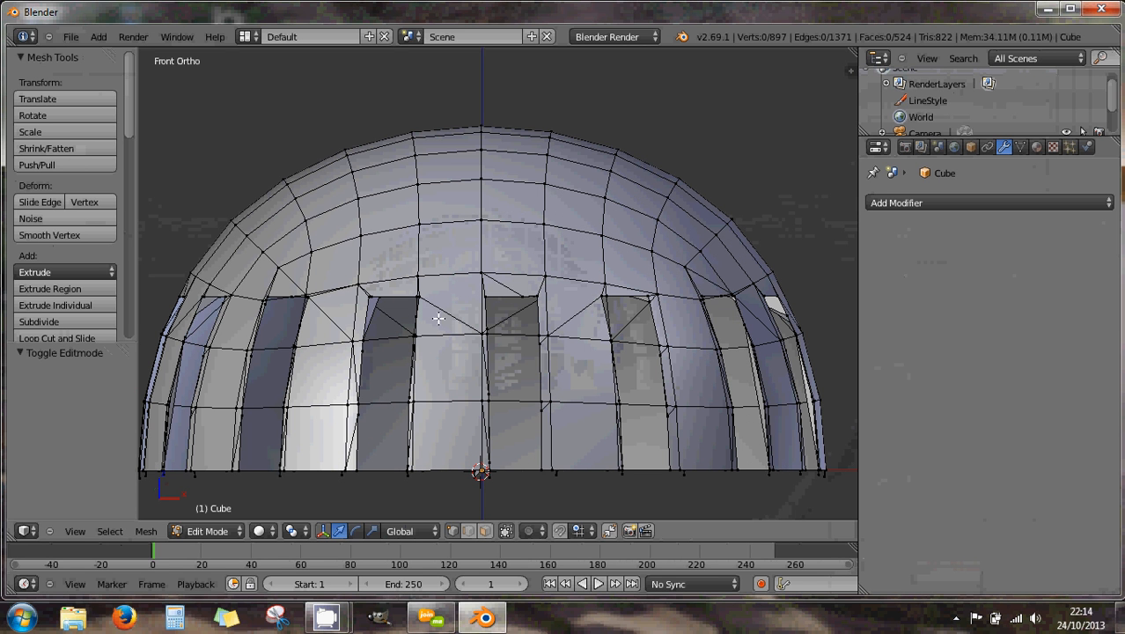
{"action": "scroll", "coordinate": [472, 324], "scroll_direction": "down", "scroll_amount": 2}
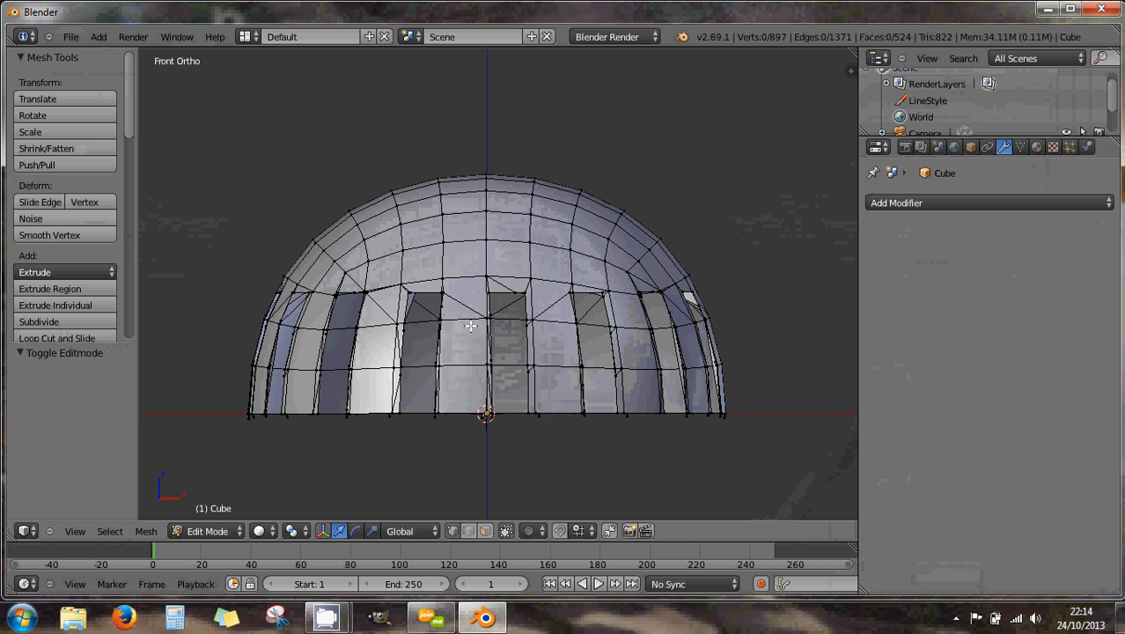
{"action": "scroll", "coordinate": [537, 319], "scroll_direction": "up", "scroll_amount": 1}
{"action": "middle_click_drag", "start_coordinate": [536, 319], "coordinate": [511, 313]}
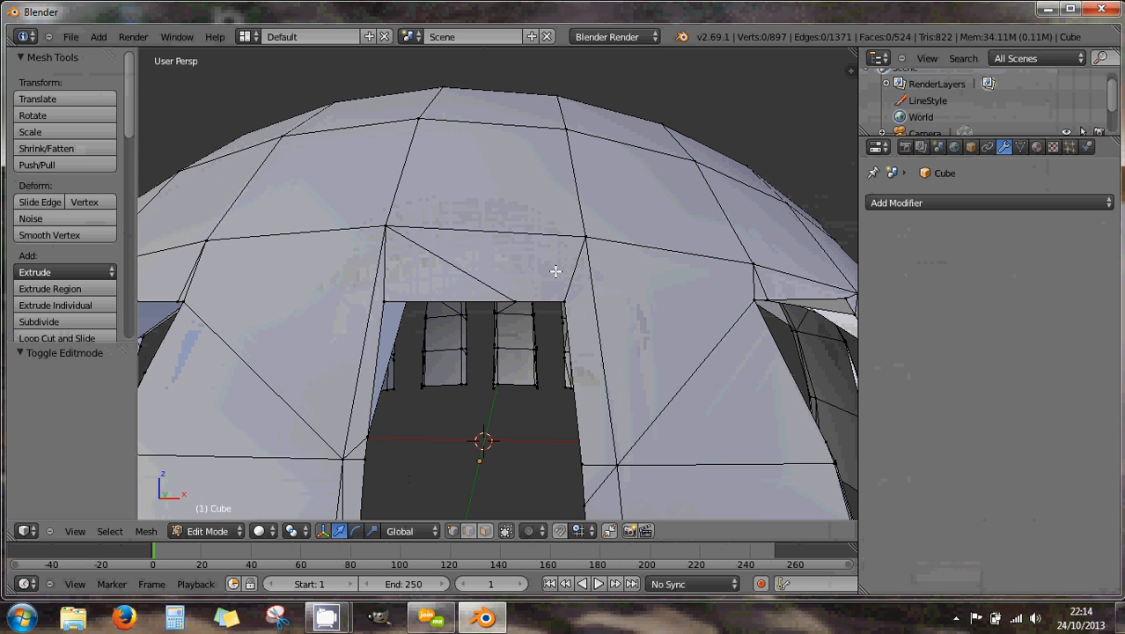
Select the whole dome mesh in face mode and triangulate all its faces.
{"action": "key", "text": "a"}
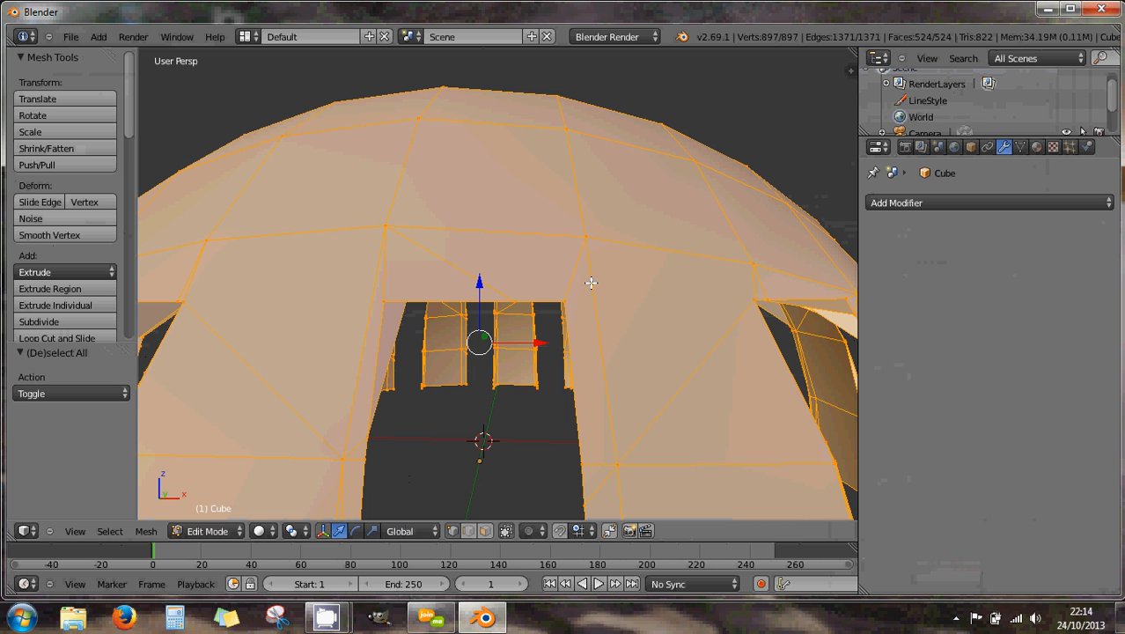
{"action": "left_click", "coordinate": [483, 531]}
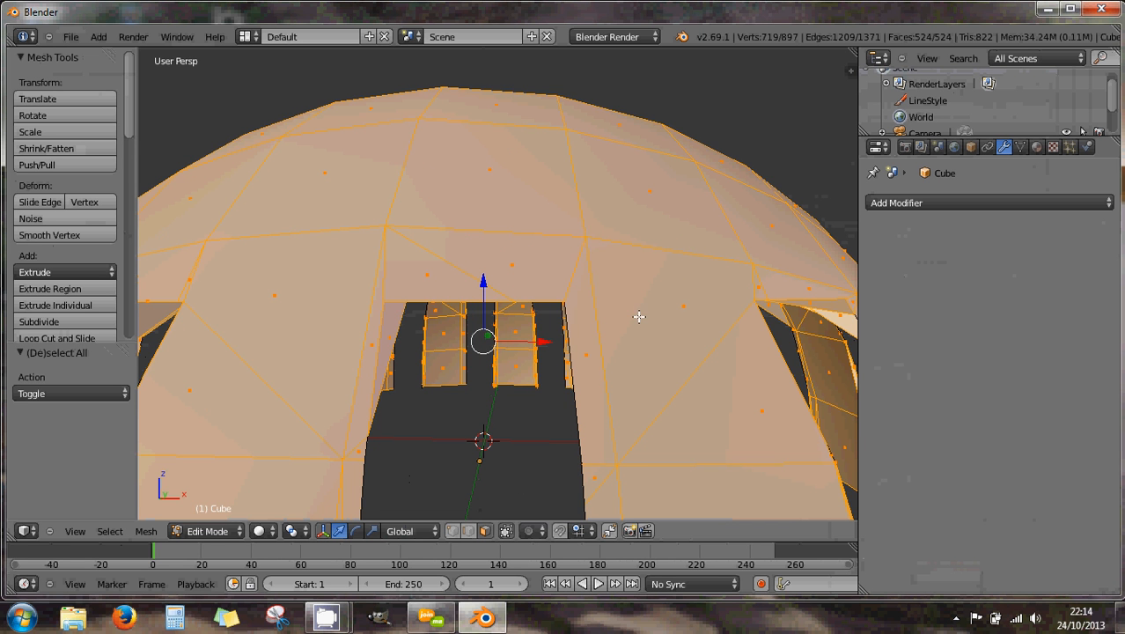
{"action": "middle_click_drag", "start_coordinate": [638, 314], "coordinate": [631, 293]}
{"action": "scroll", "coordinate": [631, 293], "scroll_direction": "down", "scroll_amount": 8}
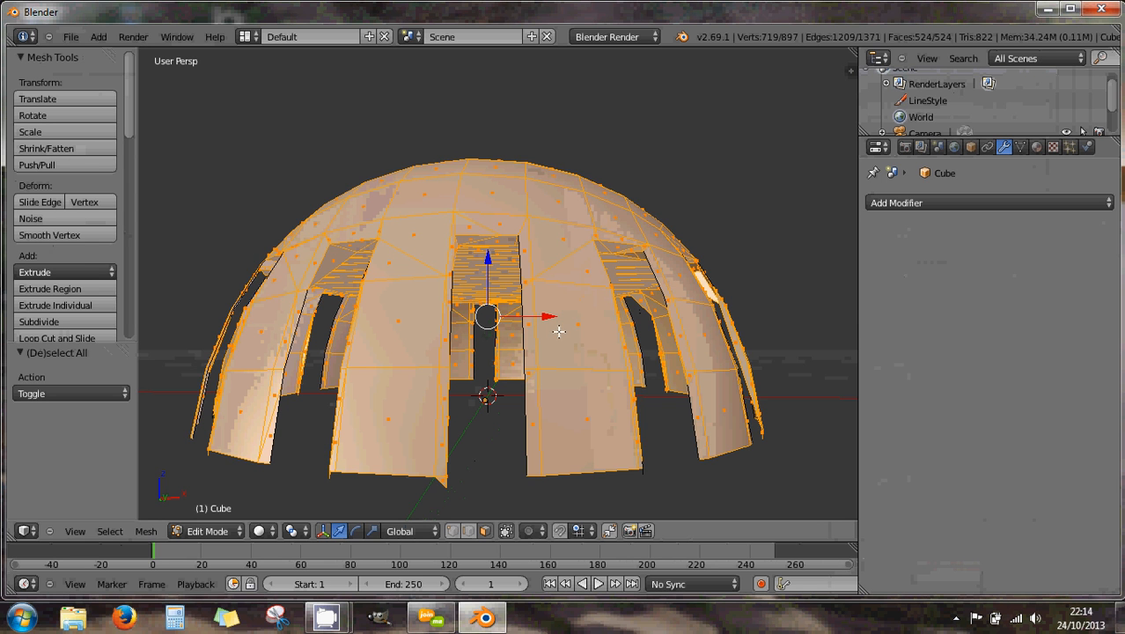
{"action": "left_click", "coordinate": [146, 532]}
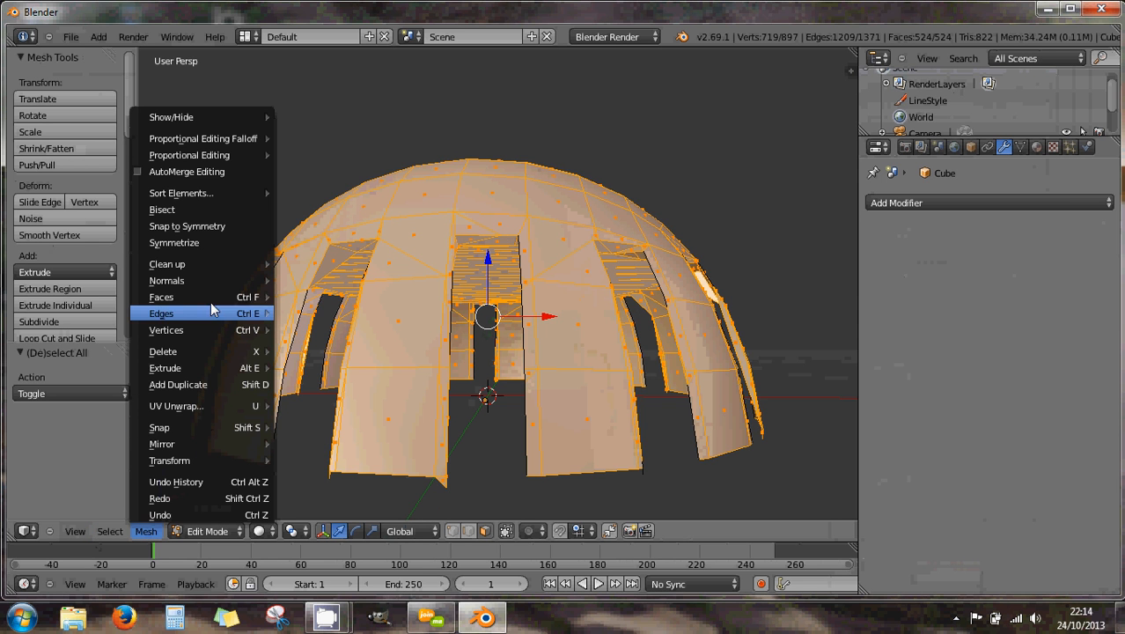
{"action": "mouse_move", "coordinate": [210, 298]}
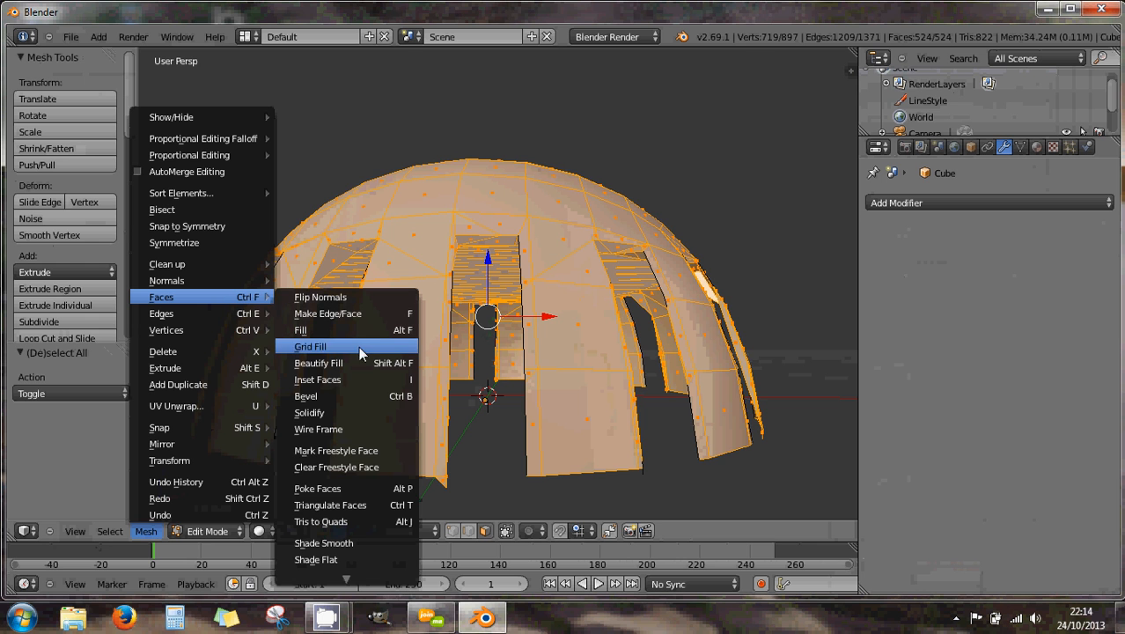
{"action": "left_click", "coordinate": [370, 504]}
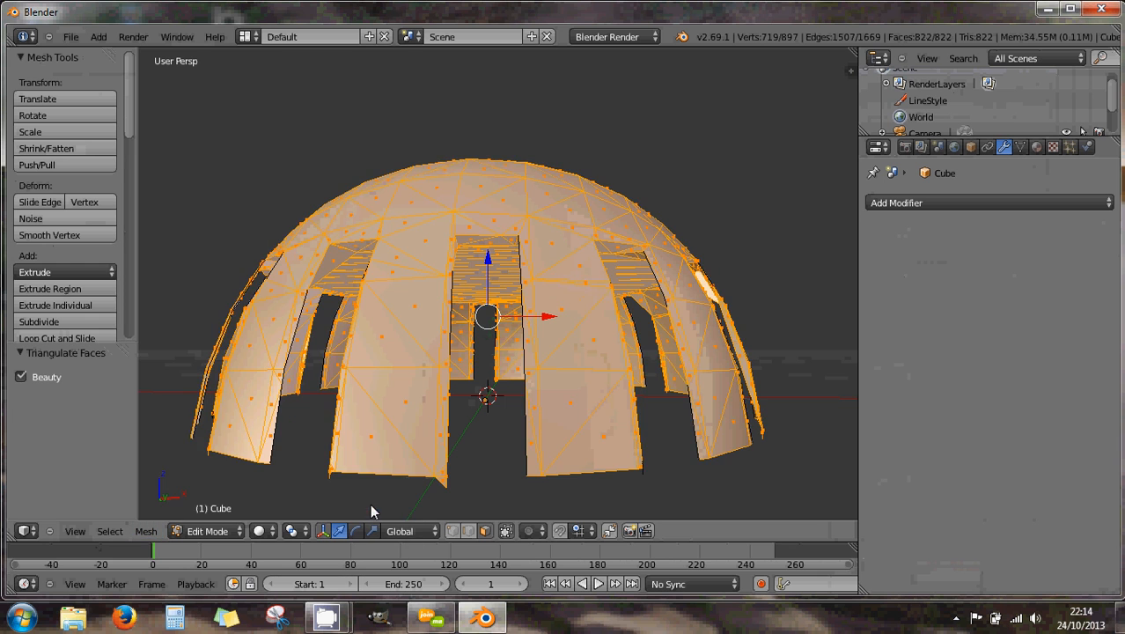
Inspect the triangulated faces around the slots and convert the dome's triangles to quads.
{"action": "middle_click_drag", "start_coordinate": [532, 351], "coordinate": [472, 353]}
{"action": "scroll", "coordinate": [517, 380], "scroll_direction": "up", "scroll_amount": 2}
{"action": "scroll", "coordinate": [472, 362], "scroll_direction": "down", "scroll_amount": 1}
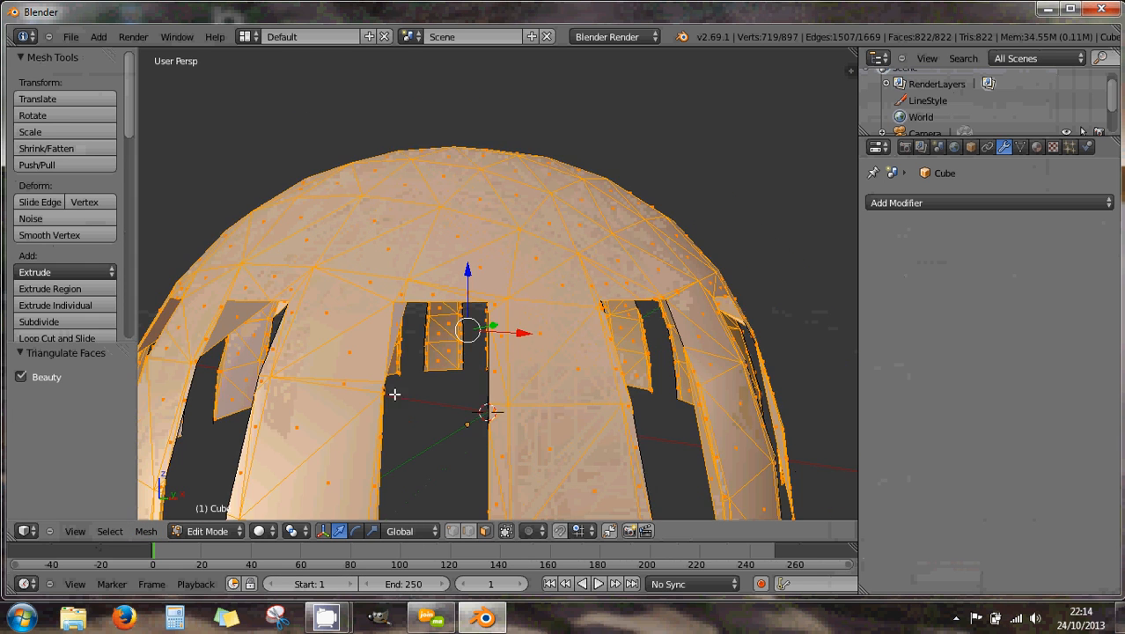
{"action": "middle_click_drag", "start_coordinate": [395, 392], "coordinate": [441, 380]}
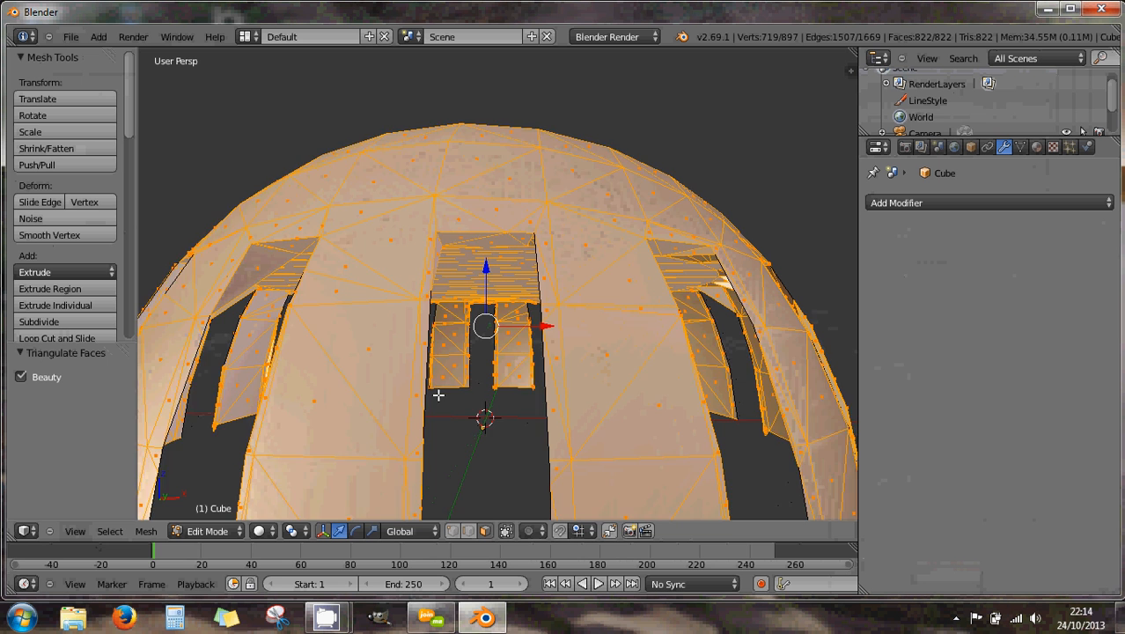
{"action": "scroll", "coordinate": [439, 396], "scroll_direction": "down", "scroll_amount": 4}
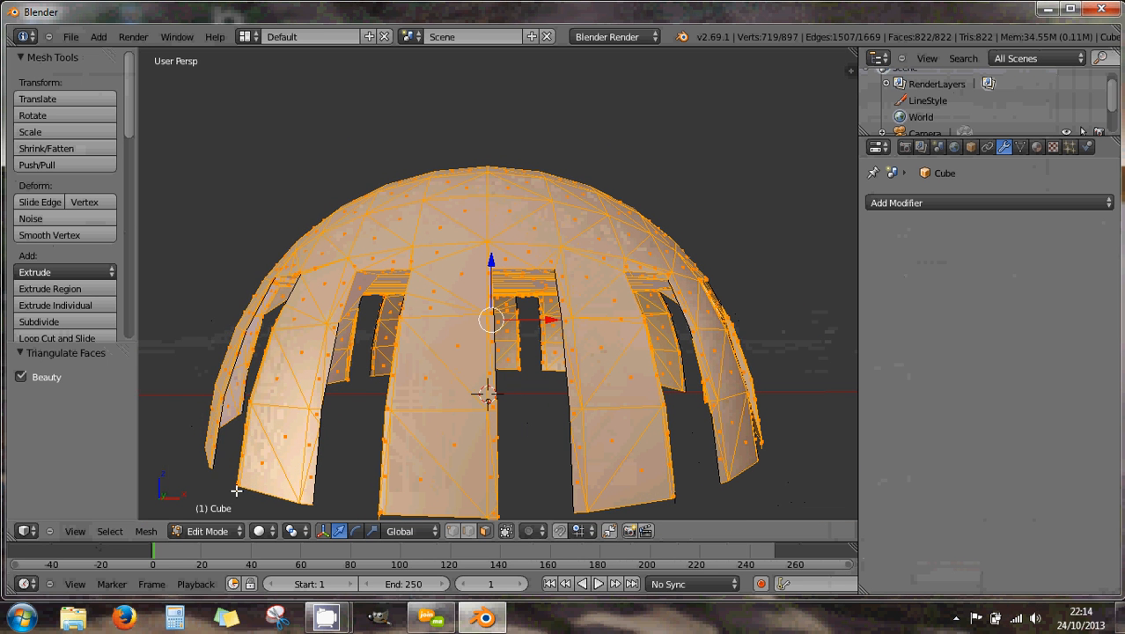
{"action": "left_click", "coordinate": [146, 531]}
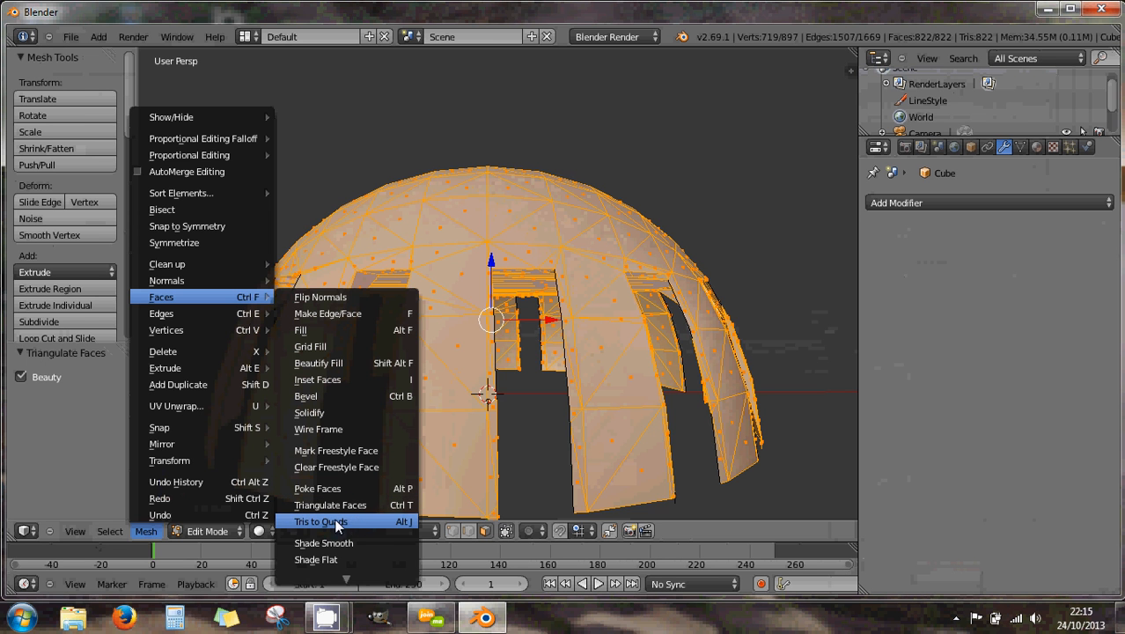
{"action": "left_click", "coordinate": [375, 526]}
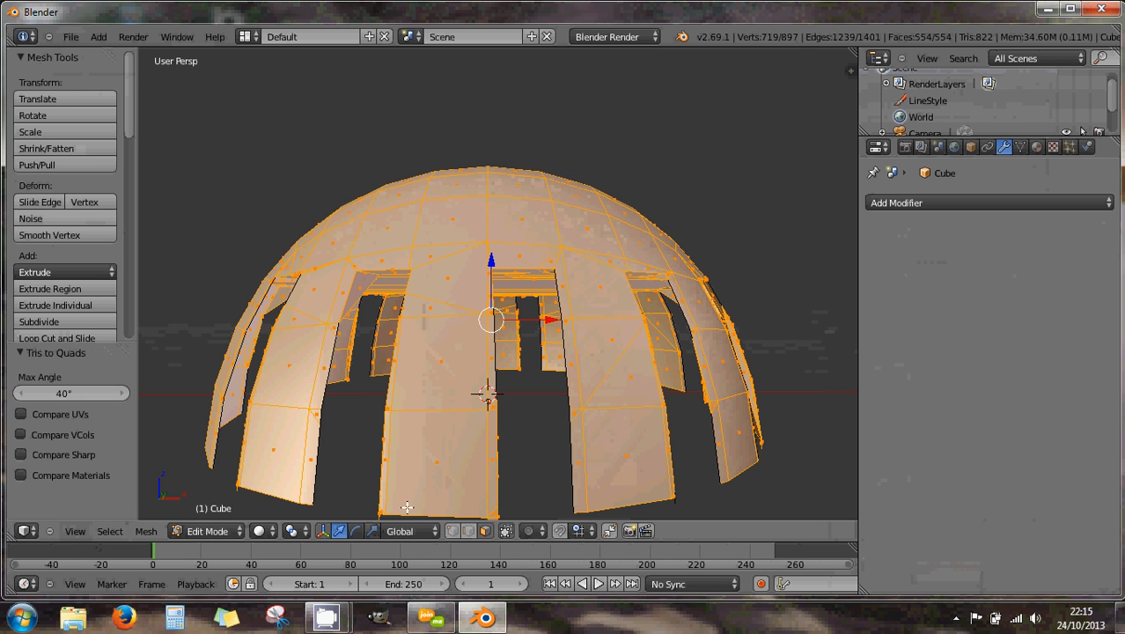
Inspect the dome's flat inner face from below, undo the quad conversion and triangulation, and deselect the whole mesh.
{"action": "middle_click_drag", "start_coordinate": [517, 428], "coordinate": [521, 315]}
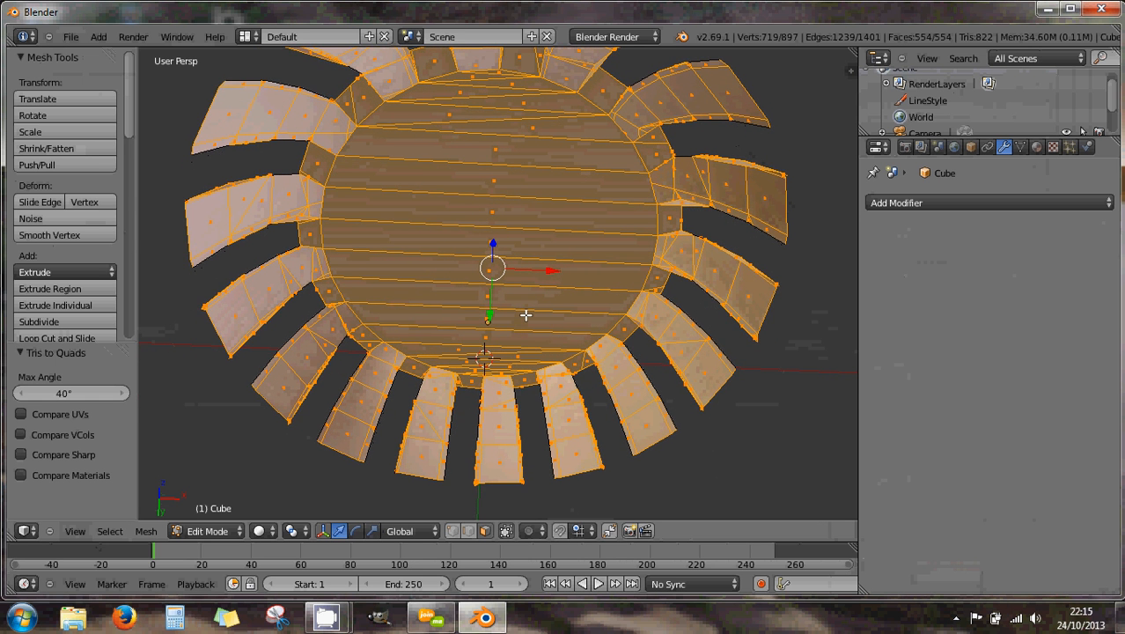
{"action": "scroll", "coordinate": [525, 315], "scroll_direction": "up", "scroll_amount": 2}
{"action": "scroll", "coordinate": [526, 315], "scroll_direction": "down", "scroll_amount": 2}
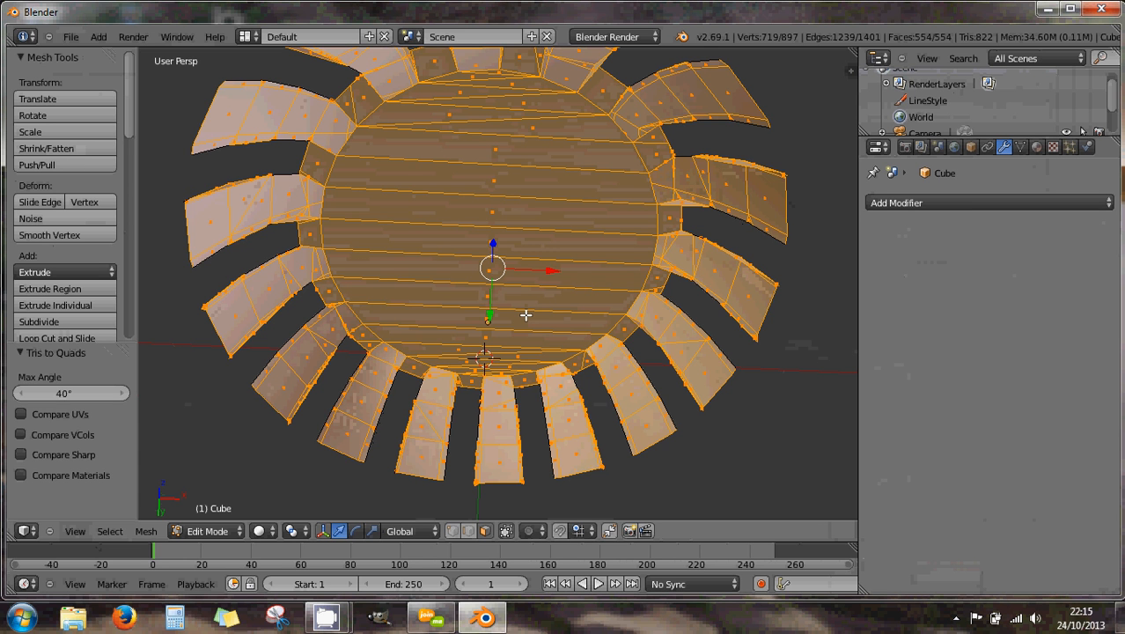
{"action": "key", "text": "ctrl+z"}
{"action": "key", "text": "ctrl+z"}
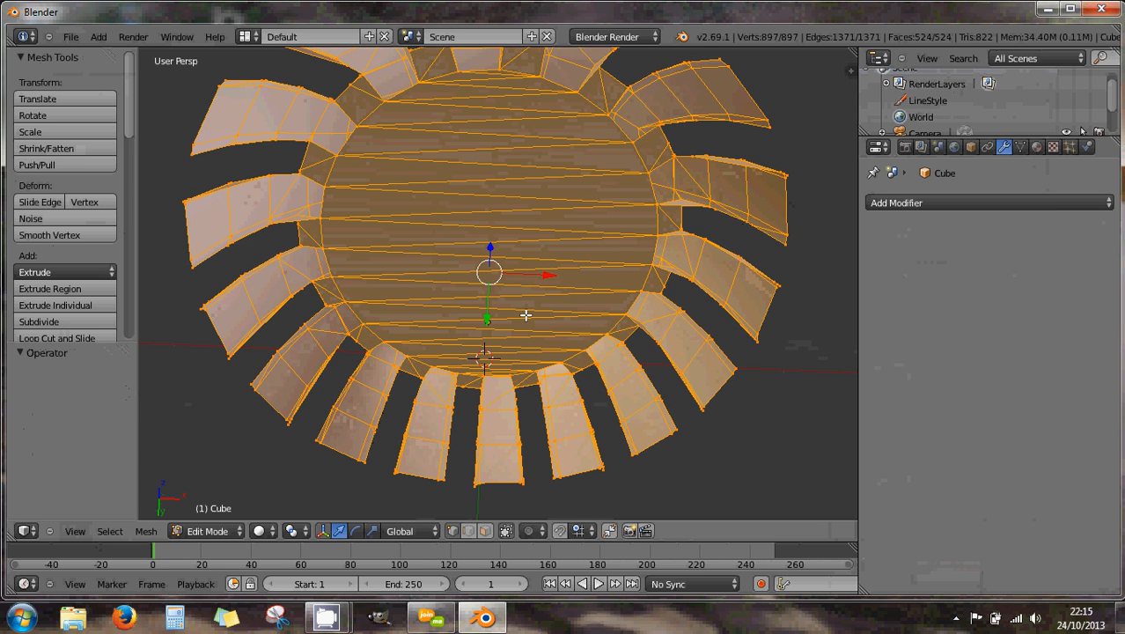
{"action": "key", "text": "a"}
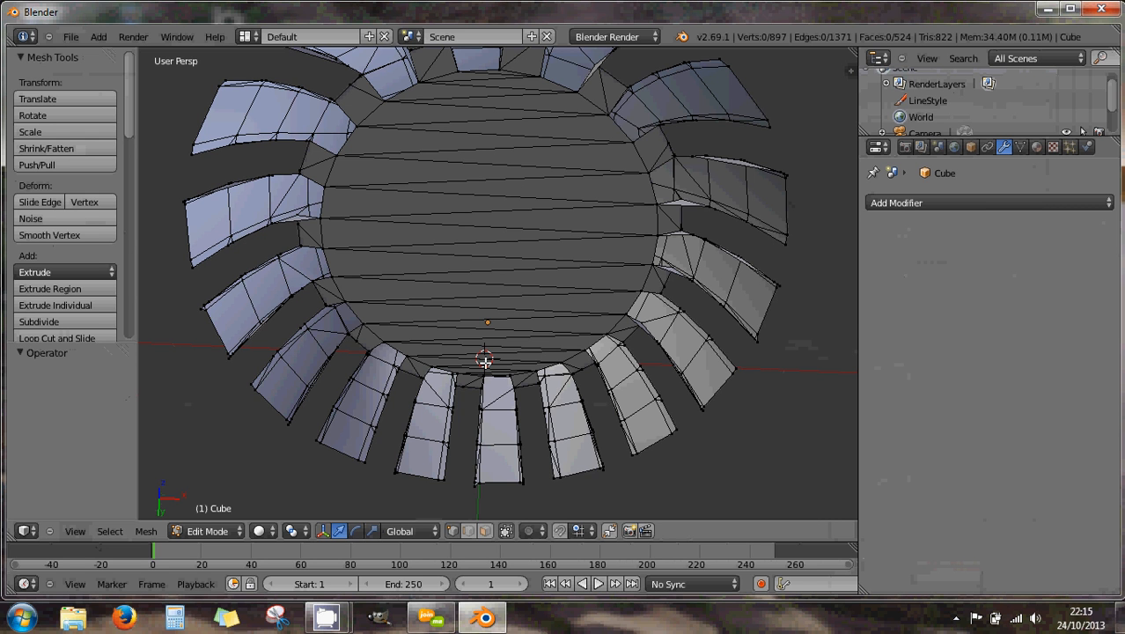
Duplicate the dome in Object Mode and place the copy beside it, offset about 1.844 in X, -0.008 in Y and -0.059 in Z.
{"action": "scroll", "coordinate": [371, 335], "scroll_direction": "up", "scroll_amount": 1}
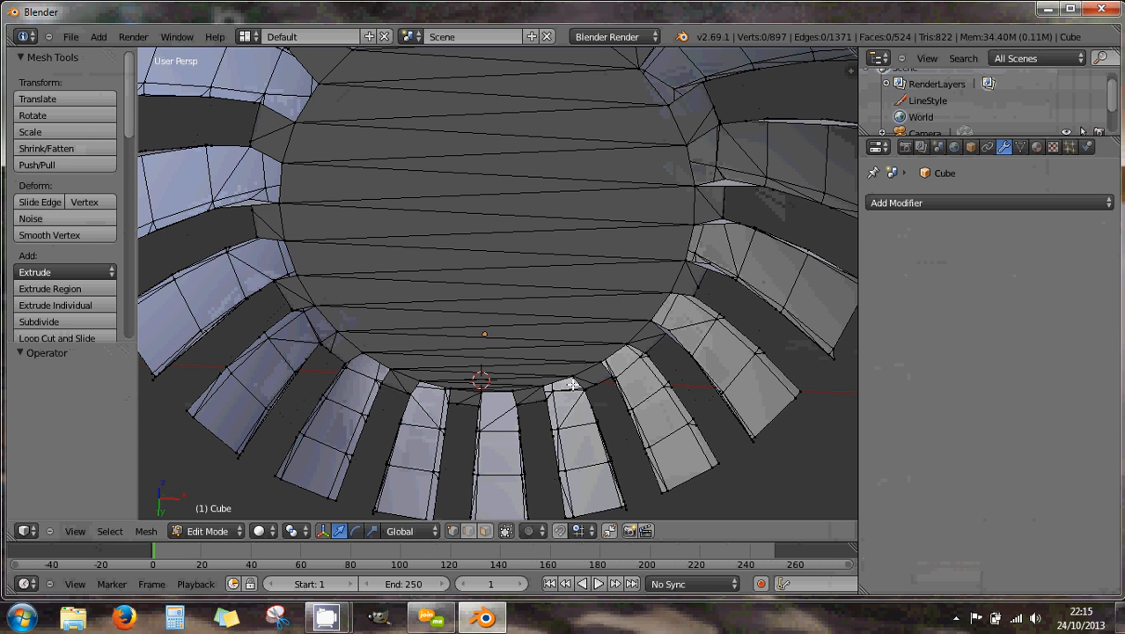
{"action": "scroll", "coordinate": [556, 361], "scroll_direction": "down", "scroll_amount": 3}
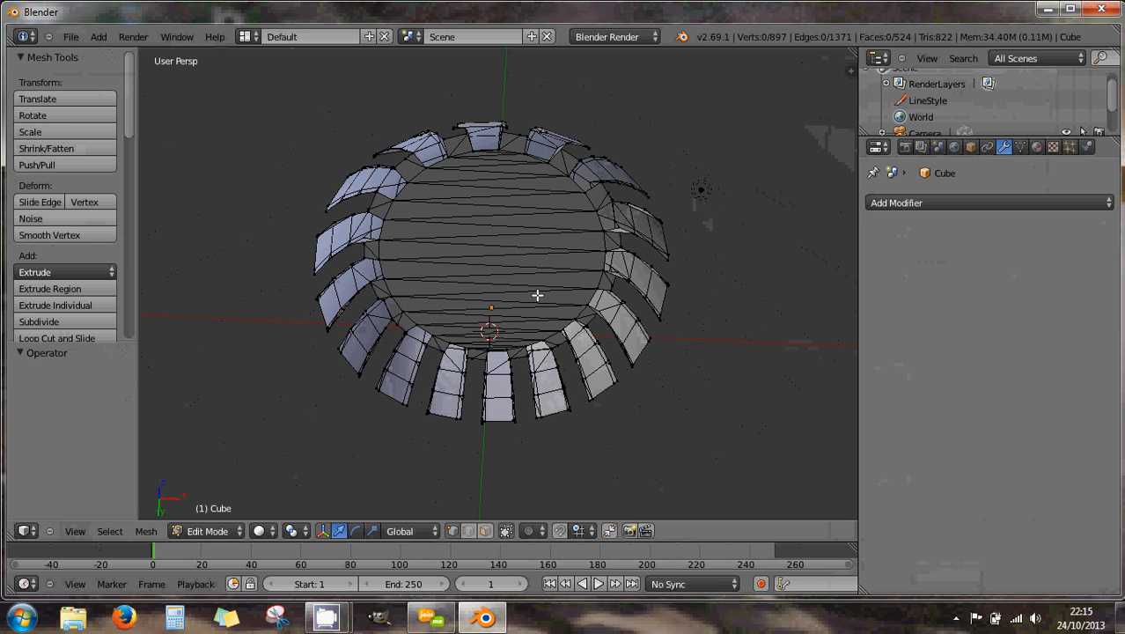
{"action": "scroll", "coordinate": [540, 295], "scroll_direction": "down", "scroll_amount": 2}
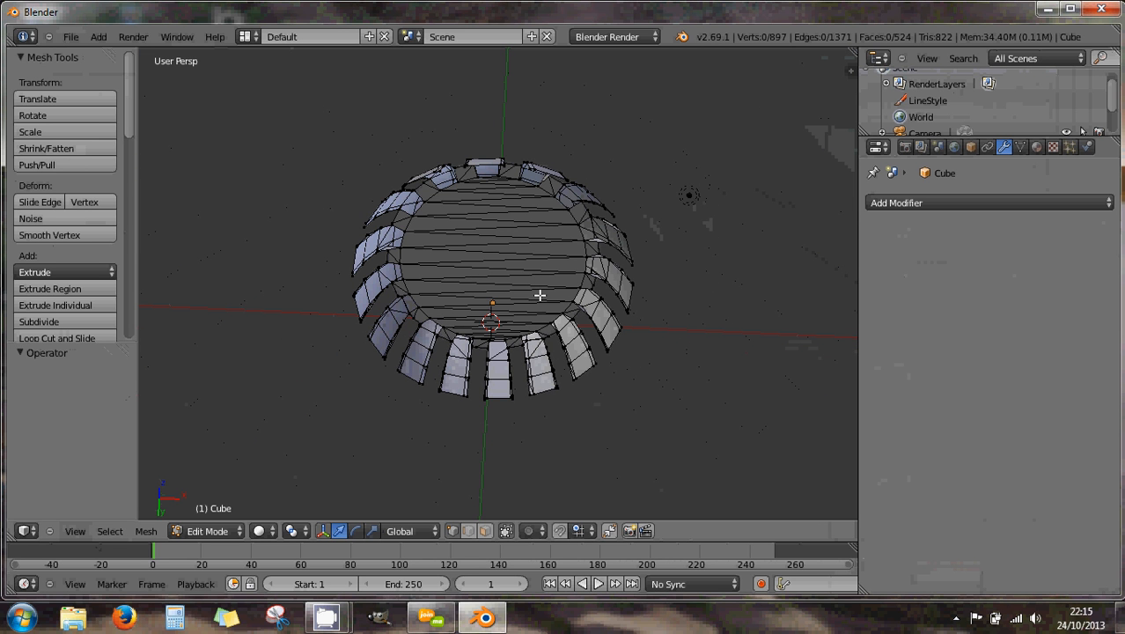
{"action": "key", "text": "Tab"}
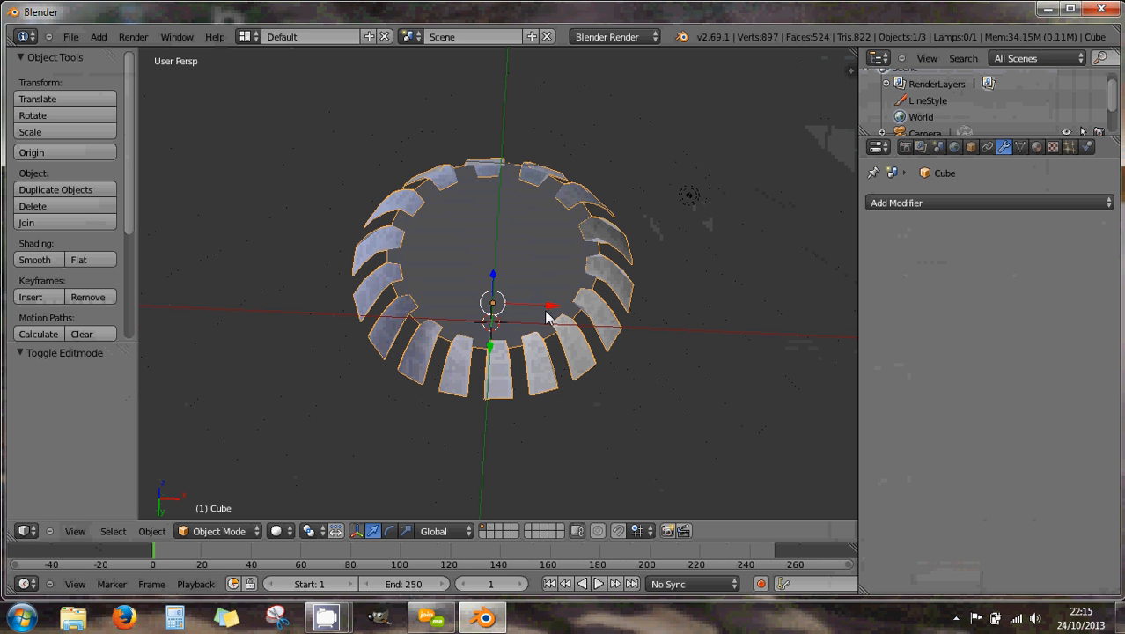
{"action": "key", "text": "shift+d"}
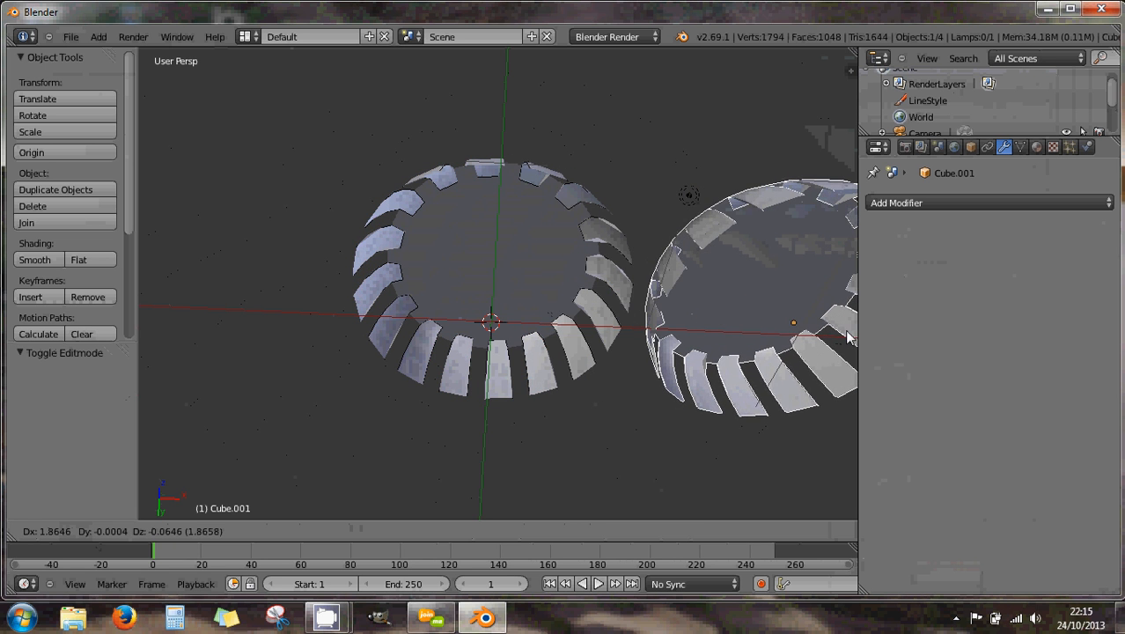
{"action": "left_click", "coordinate": [845, 336]}
Select the original dome, enter Edit Mode, and triangulate all faces of its mesh.
{"action": "middle_click_drag", "start_coordinate": [726, 334], "coordinate": [540, 291]}
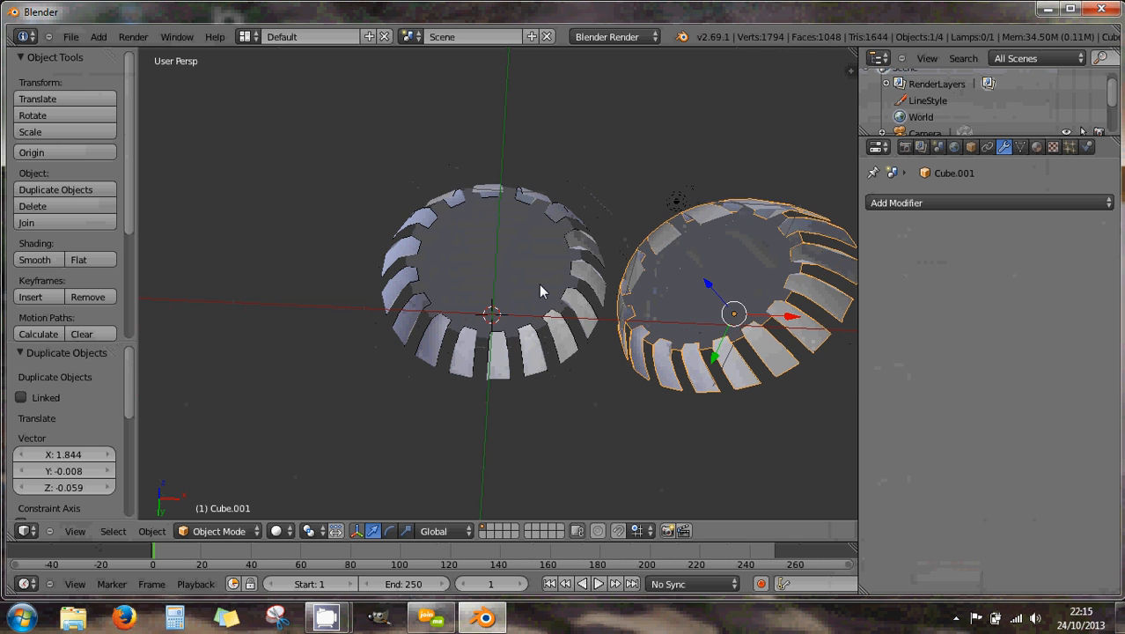
{"action": "right_click", "coordinate": [541, 290]}
{"action": "scroll", "coordinate": [544, 302], "scroll_direction": "up", "scroll_amount": 4}
{"action": "key", "text": "Tab"}
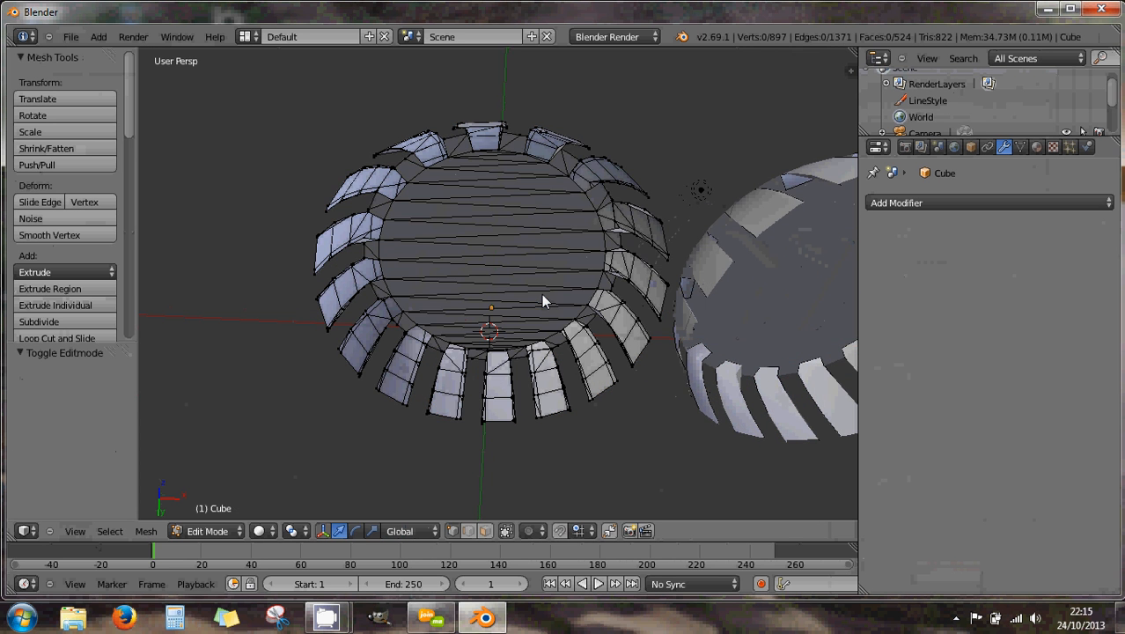
{"action": "middle_click_drag", "start_coordinate": [558, 291], "coordinate": [546, 244]}
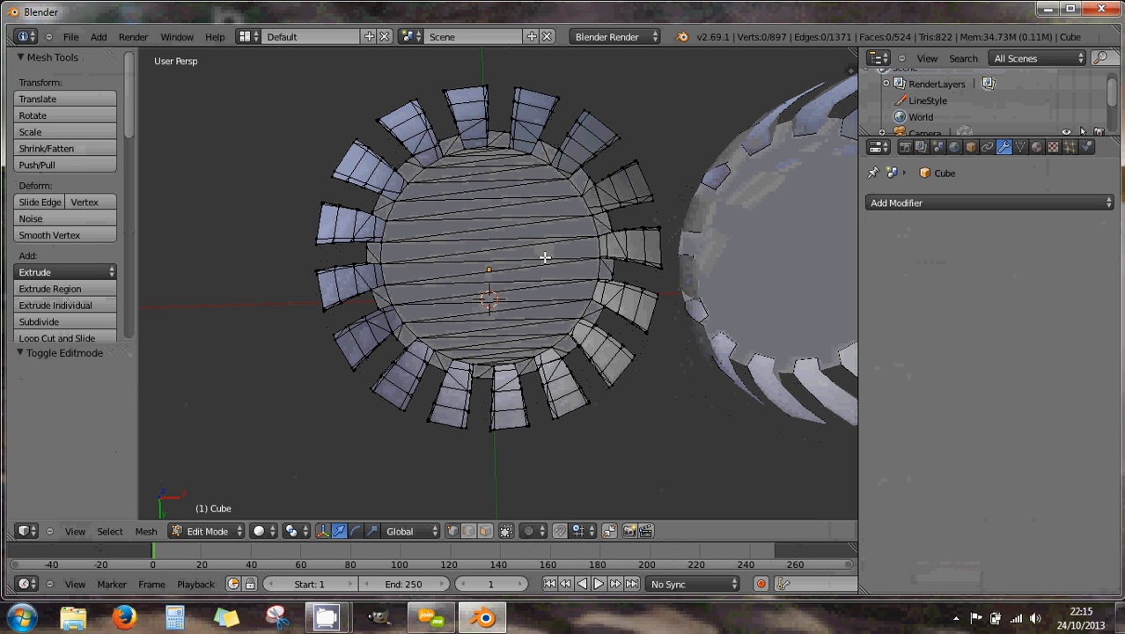
{"action": "key", "text": "a"}
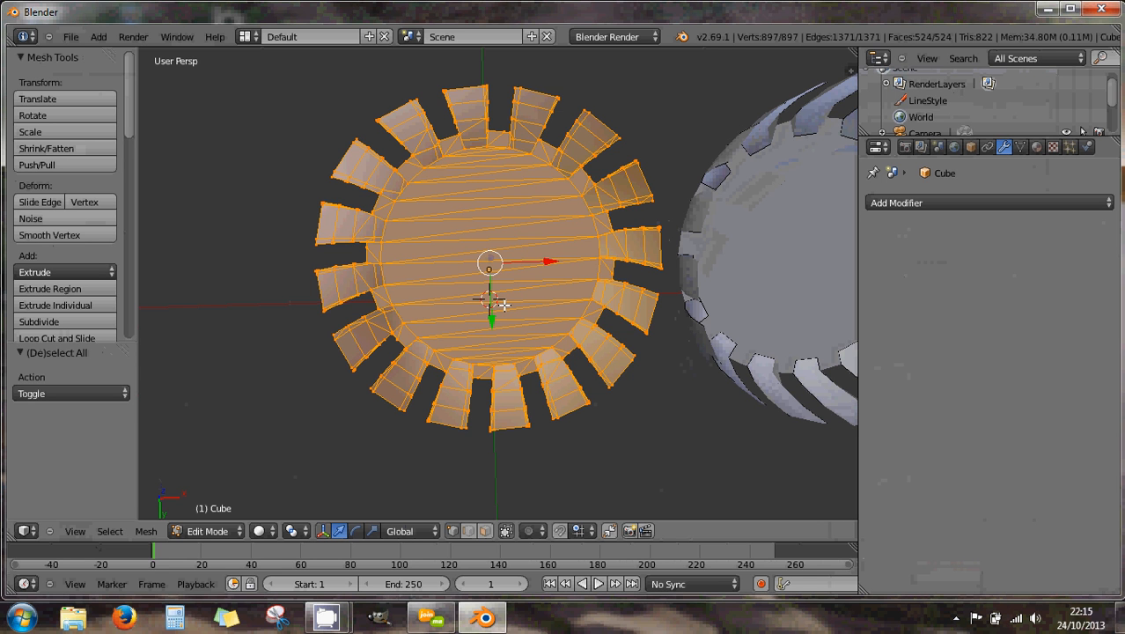
{"action": "key", "text": "ctrl+t"}
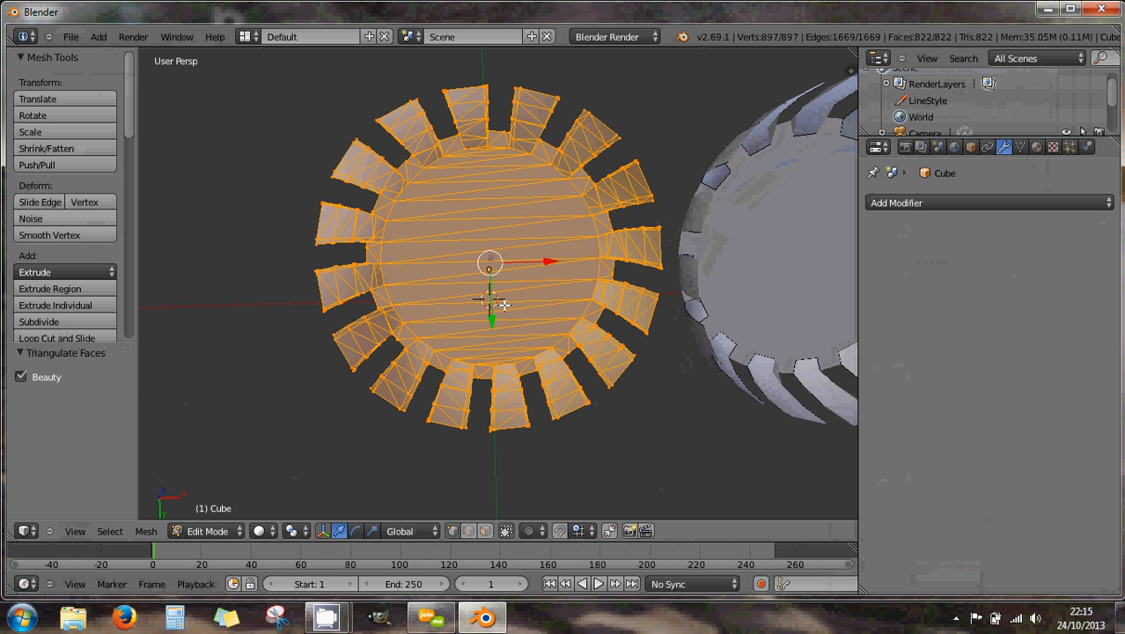
Examine the triangulated faces across the dome's flat inner face and around its slots.
{"action": "scroll", "coordinate": [502, 303], "scroll_direction": "up", "scroll_amount": 3}
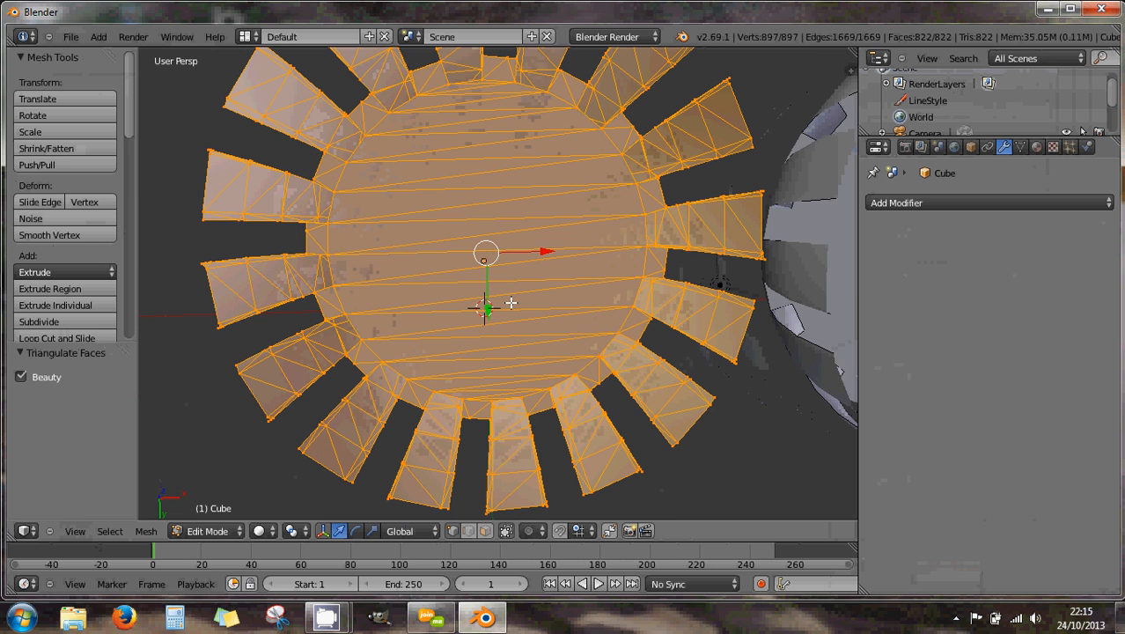
{"action": "scroll", "coordinate": [407, 97], "scroll_direction": "up", "scroll_amount": 1}
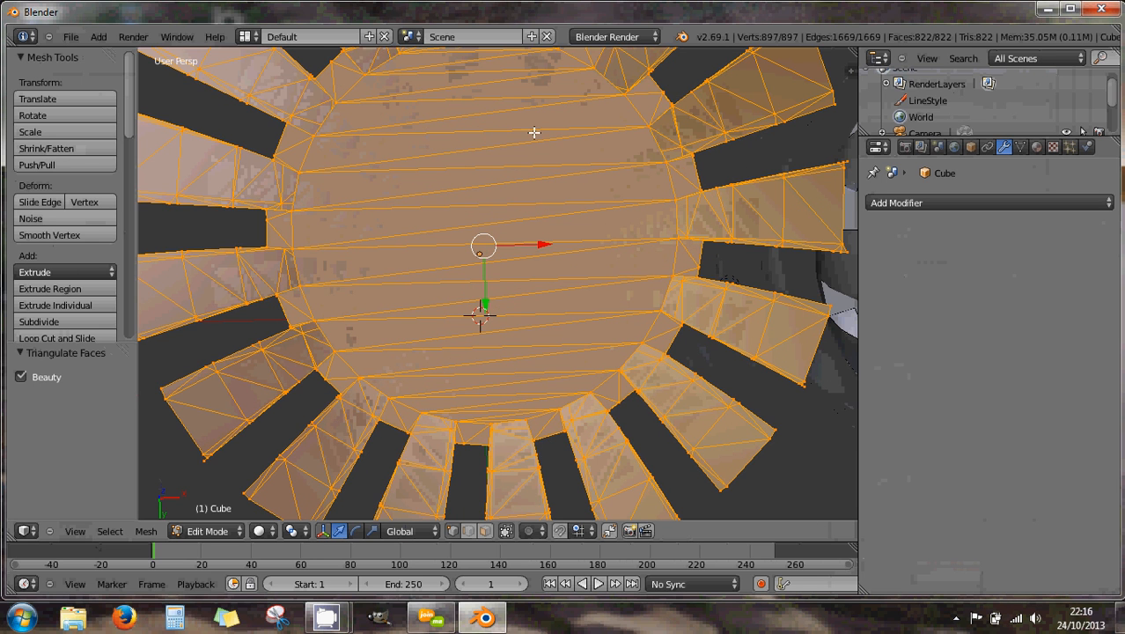
{"action": "middle_click_drag", "start_coordinate": [542, 120], "coordinate": [526, 163]}
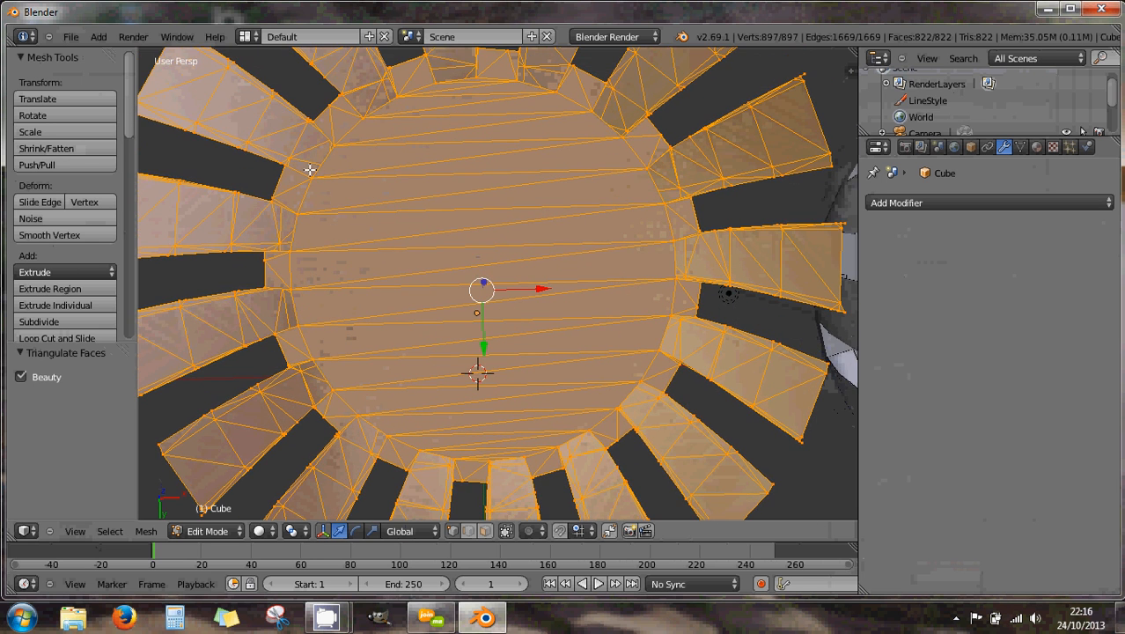
{"action": "middle_click_drag", "start_coordinate": [442, 174], "coordinate": [437, 143]}
{"action": "scroll", "coordinate": [563, 171], "scroll_direction": "up", "scroll_amount": 3}
{"action": "scroll", "coordinate": [563, 170], "scroll_direction": "up", "scroll_amount": 2}
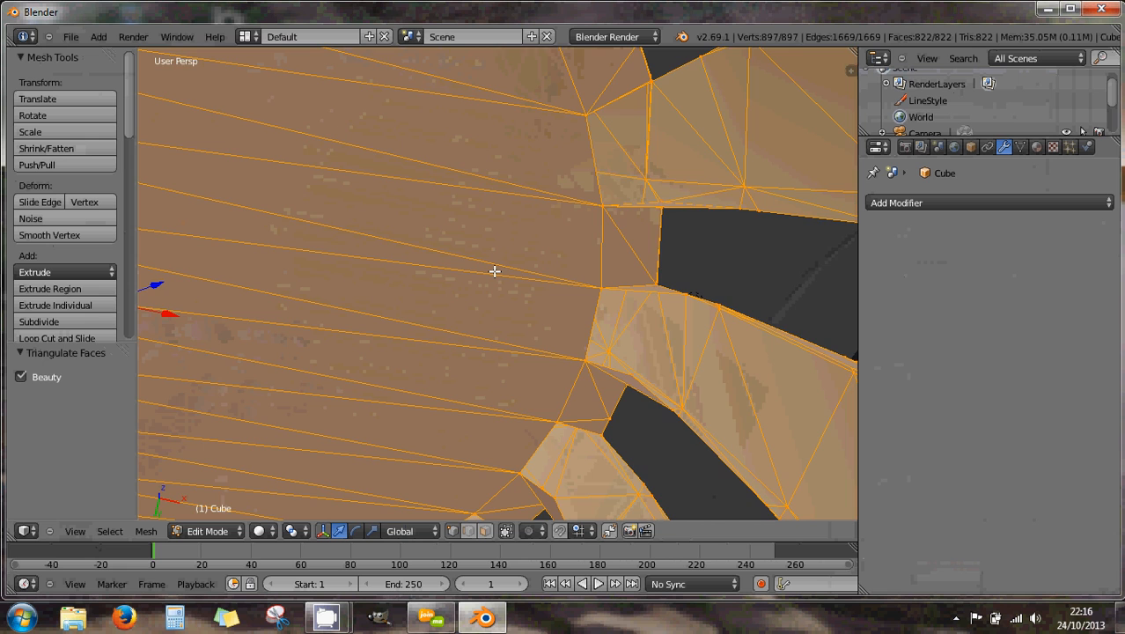
{"action": "scroll", "coordinate": [495, 272], "scroll_direction": "down", "scroll_amount": 5}
{"action": "middle_click_drag", "start_coordinate": [495, 271], "coordinate": [452, 244]}
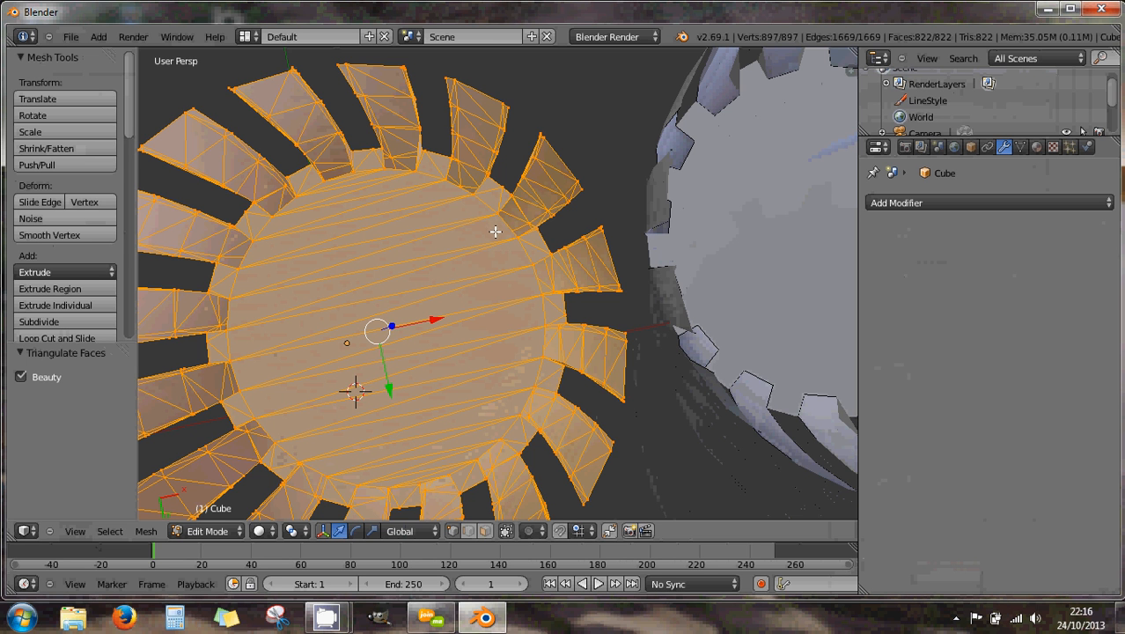
{"action": "middle_click_drag", "start_coordinate": [460, 257], "coordinate": [483, 251]}
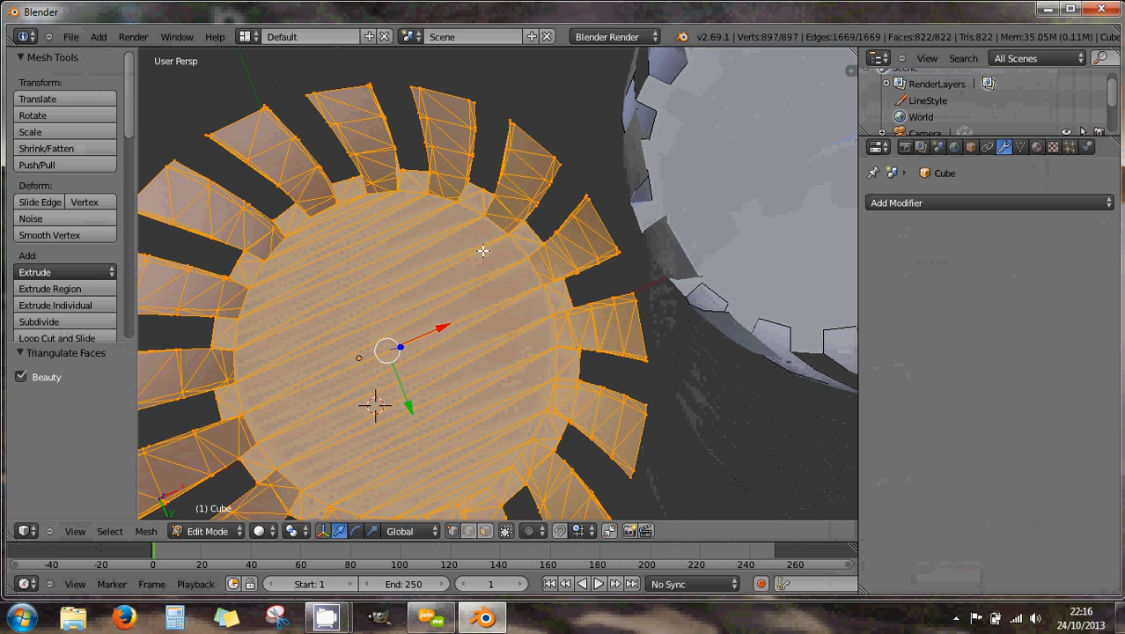
Convert the original dome's triangles to quads, triangulate again, reconvert to quads with a 40° max angle, and check the inner face.
{"action": "key", "text": "alt+j"}
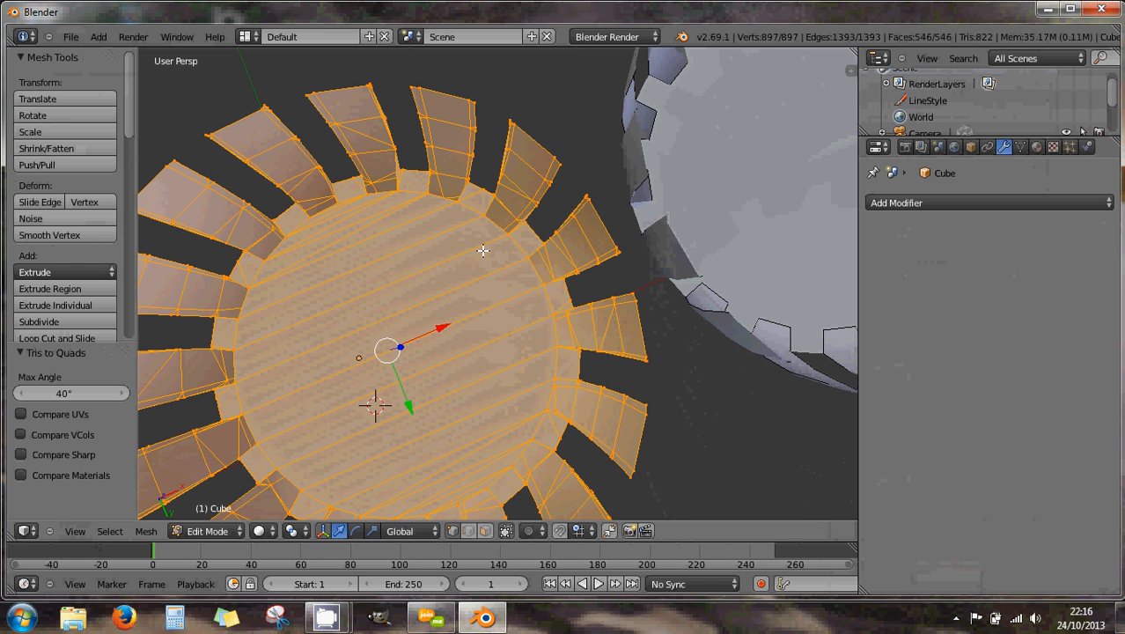
{"action": "key", "text": "ctrl+t"}
{"action": "key", "text": "alt+j"}
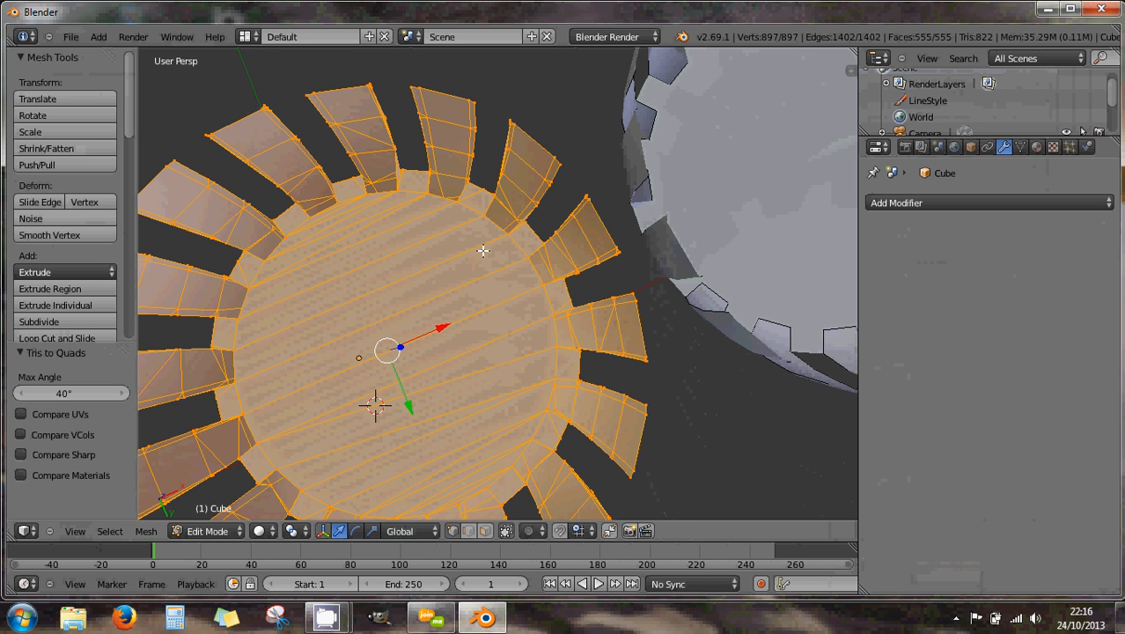
{"action": "mouse_move", "coordinate": [375, 237]}
{"action": "middle_mouse_down"}
{"action": "mouse_move", "coordinate": [415, 176]}
{"action": "mouse_move", "coordinate": [391, 237]}
{"action": "middle_mouse_up"}
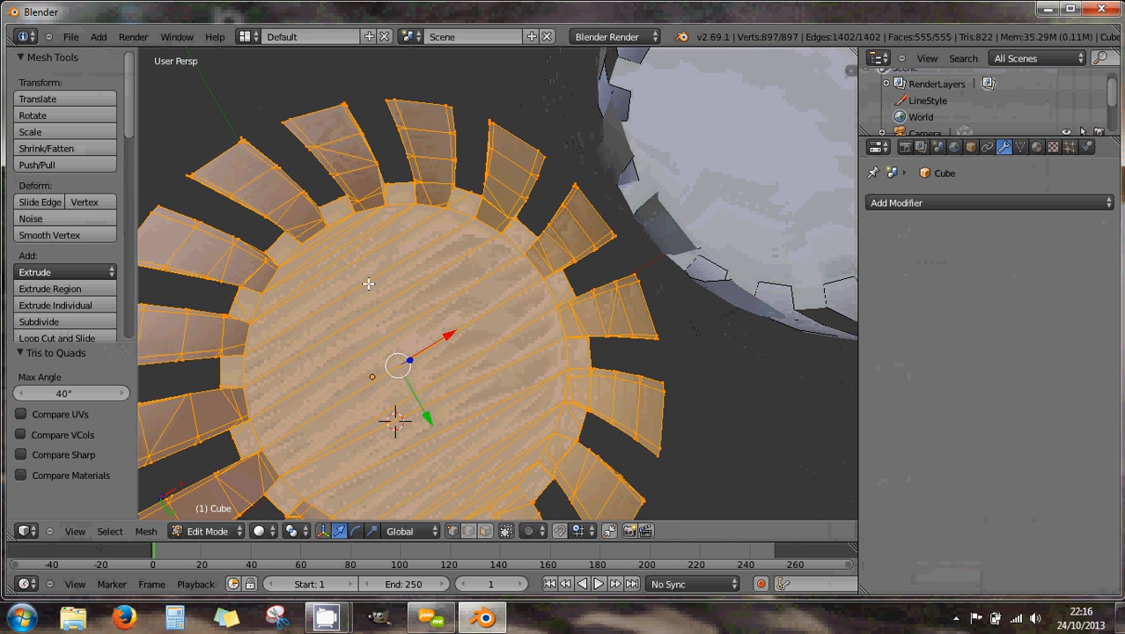
{"action": "middle_click_drag", "start_coordinate": [369, 284], "coordinate": [392, 321]}
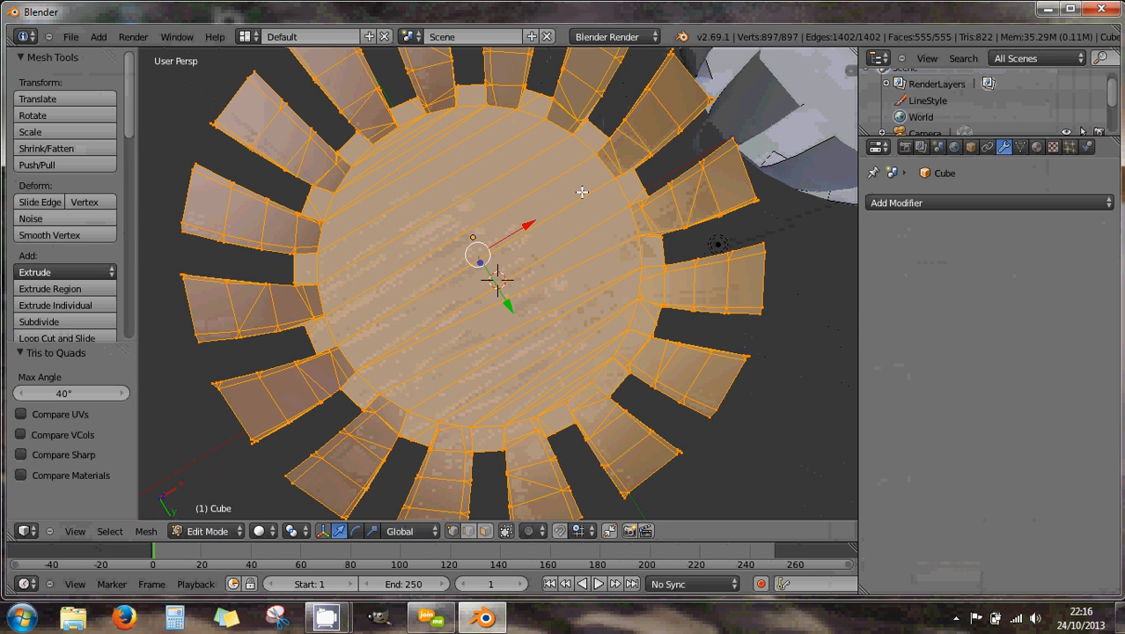
{"action": "scroll", "coordinate": [318, 290], "scroll_direction": "up", "scroll_amount": 2}
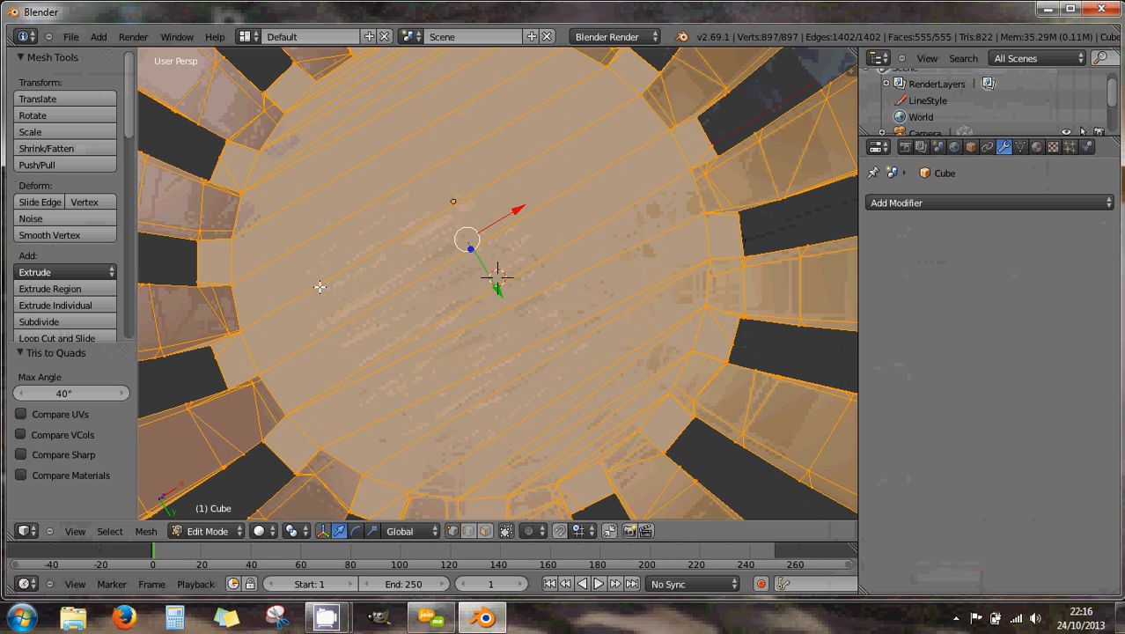
{"action": "middle_click_drag", "start_coordinate": [311, 178], "coordinate": [327, 205]}
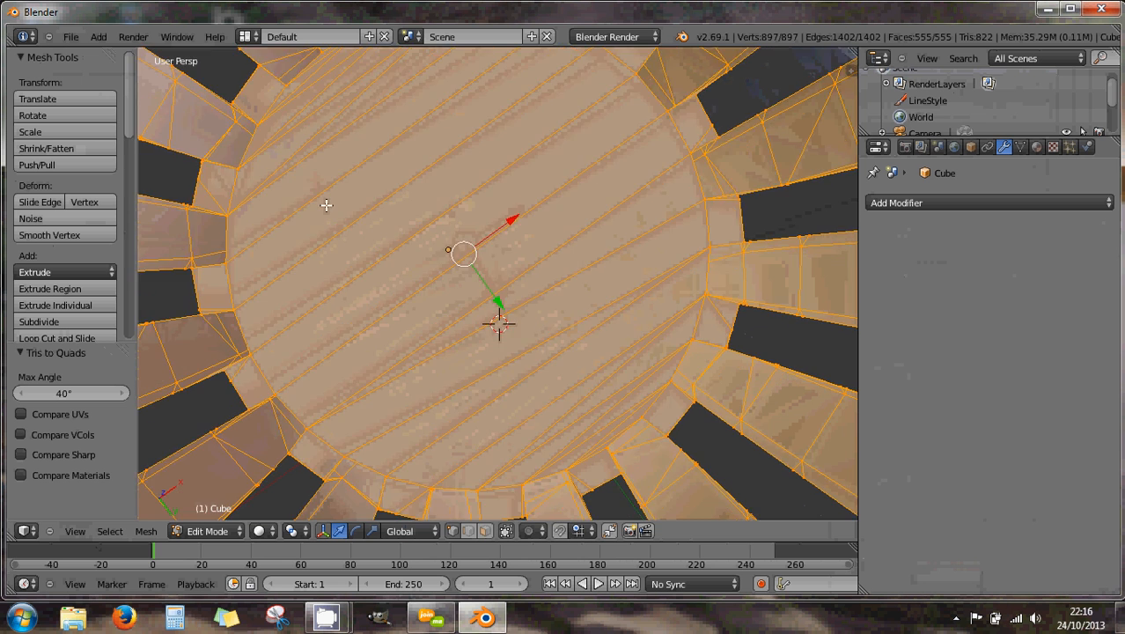
{"action": "scroll", "coordinate": [327, 206], "scroll_direction": "down", "scroll_amount": 6}
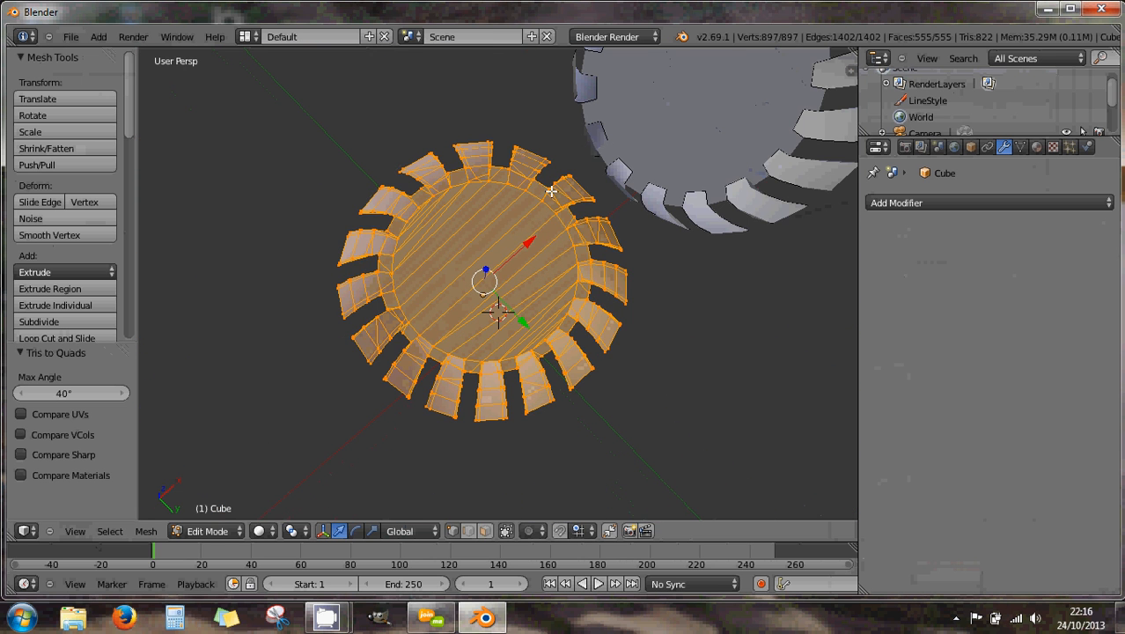
Return to Object Mode in the top orthographic view and join the original dome and its copy into one object.
{"action": "key", "text": "Tab"}
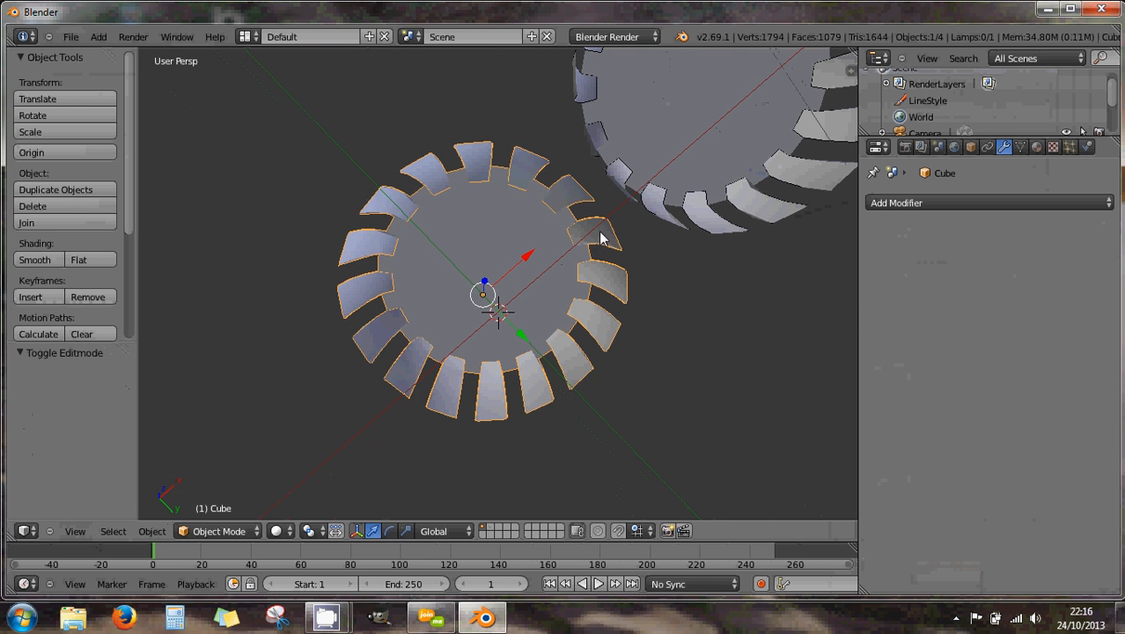
{"action": "middle_click_drag", "start_coordinate": [651, 202], "coordinate": [553, 259]}
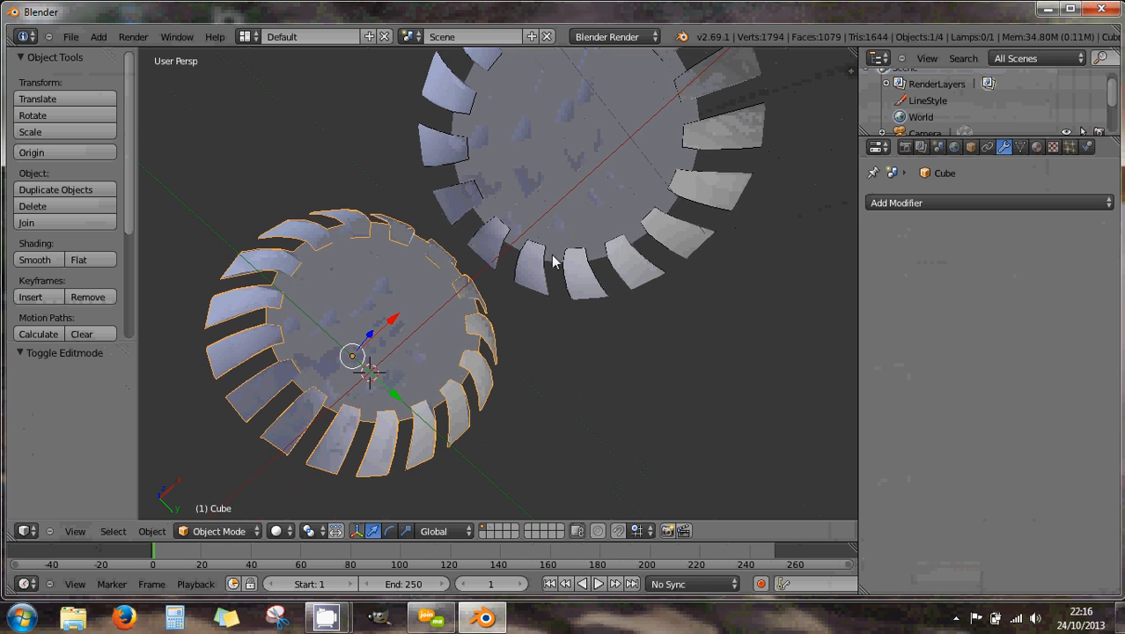
{"action": "key", "text": "KP_5"}
{"action": "key", "text": "KP_7"}
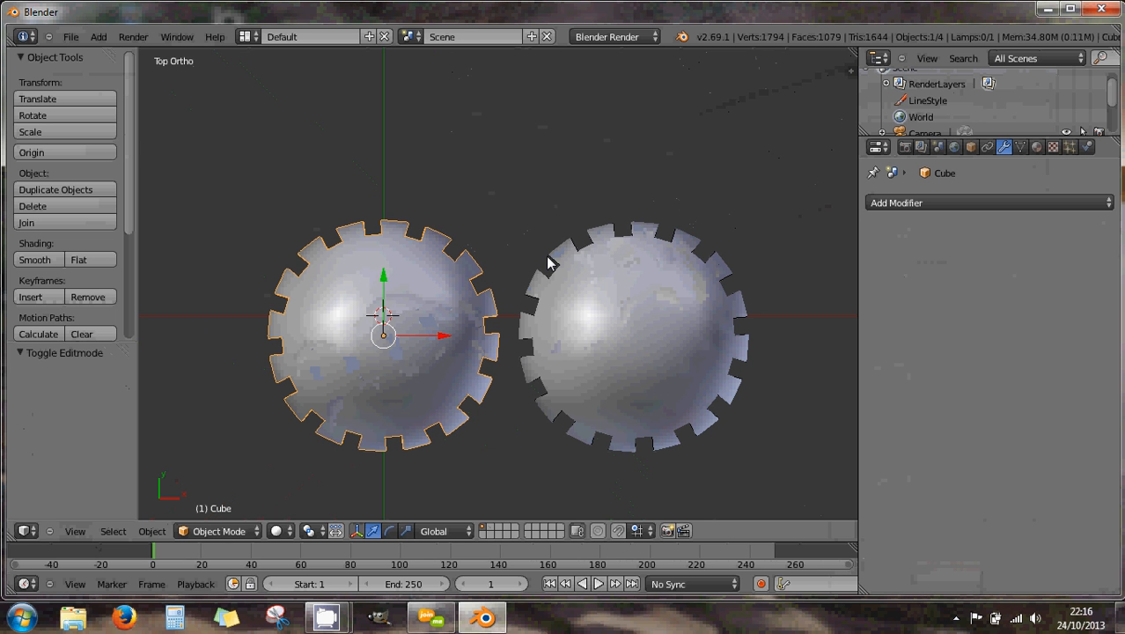
{"action": "right_click", "coordinate": [635, 346], "text": "shift"}
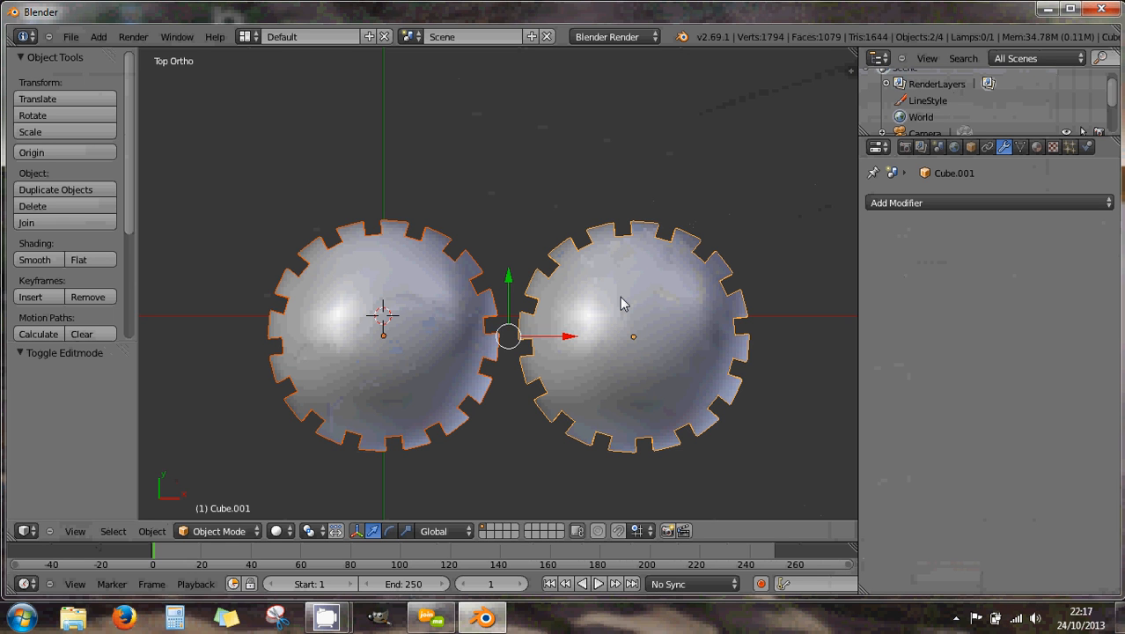
{"action": "key", "text": "ctrl+j"}
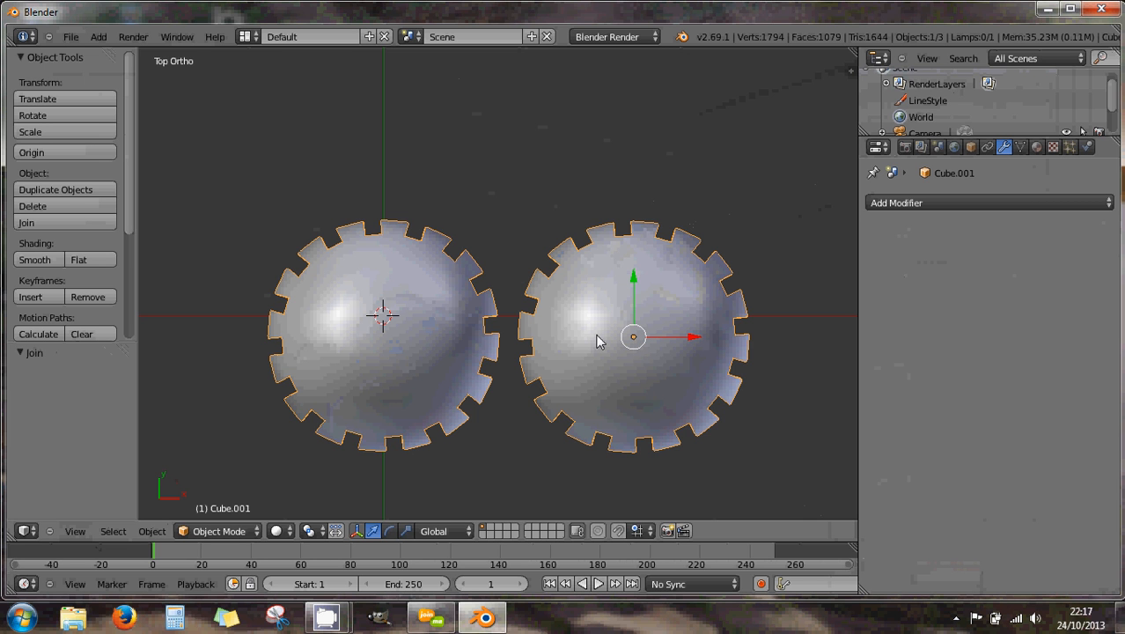
Try rotating the joined domes about the current origin, cancel, and set the object's origin to its geometry.
{"action": "key", "text": "r"}
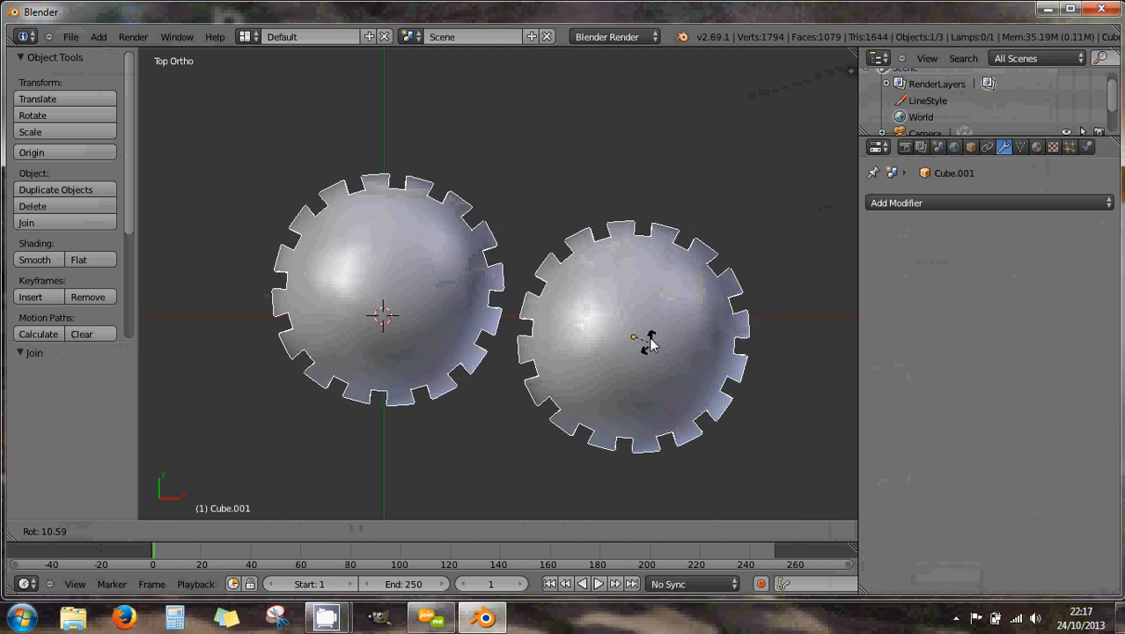
{"action": "right_click", "coordinate": [649, 343]}
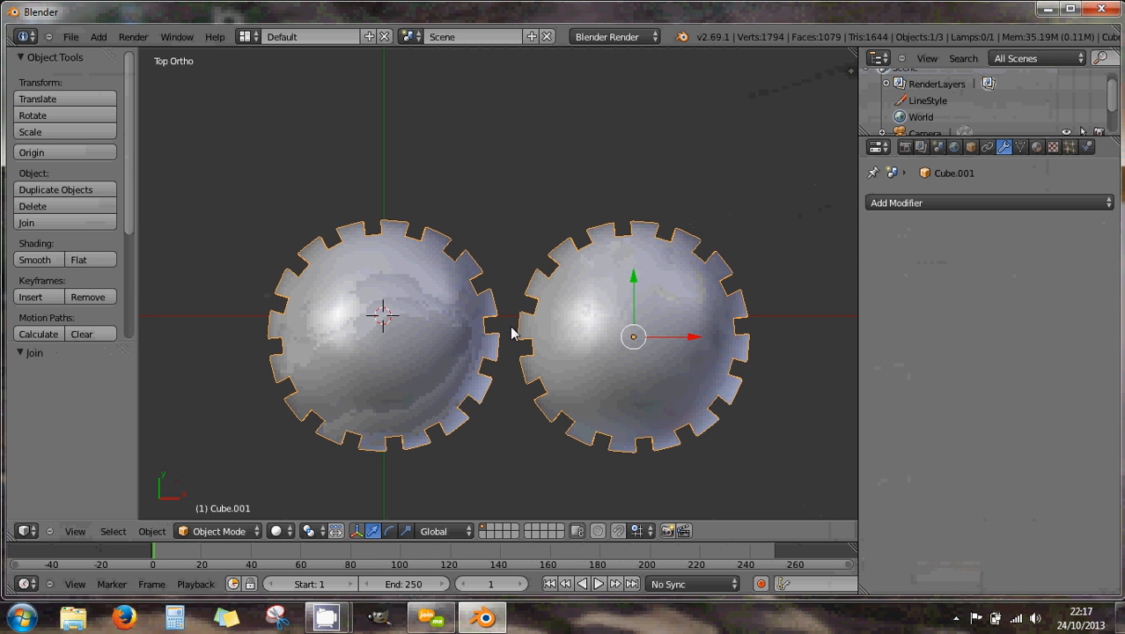
{"action": "left_click", "coordinate": [98, 155]}
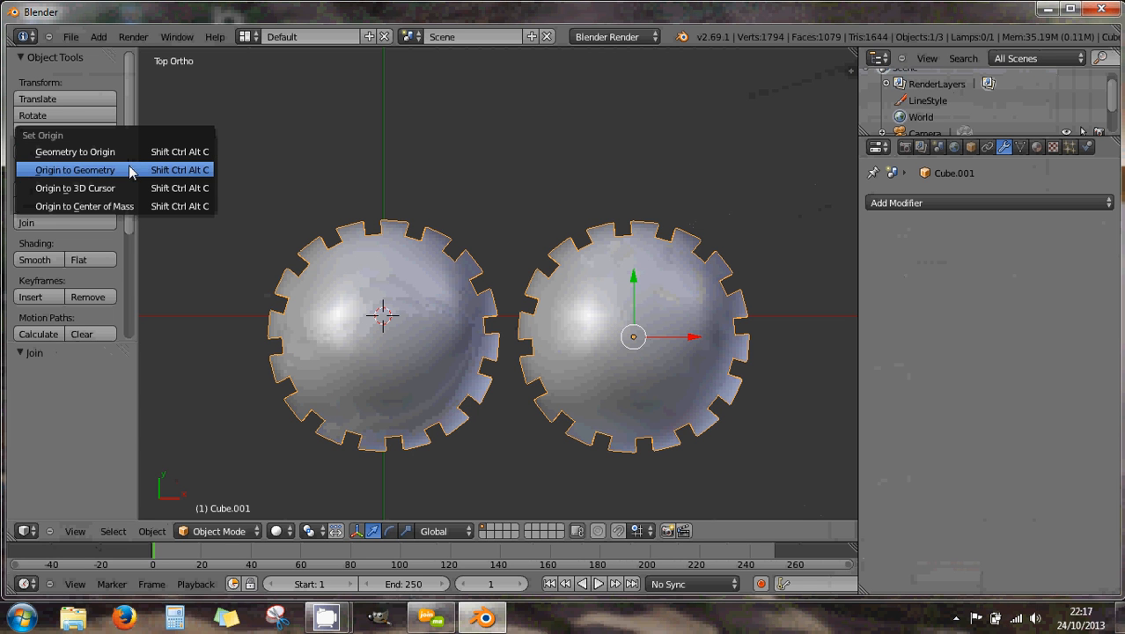
{"action": "left_click", "coordinate": [88, 170]}
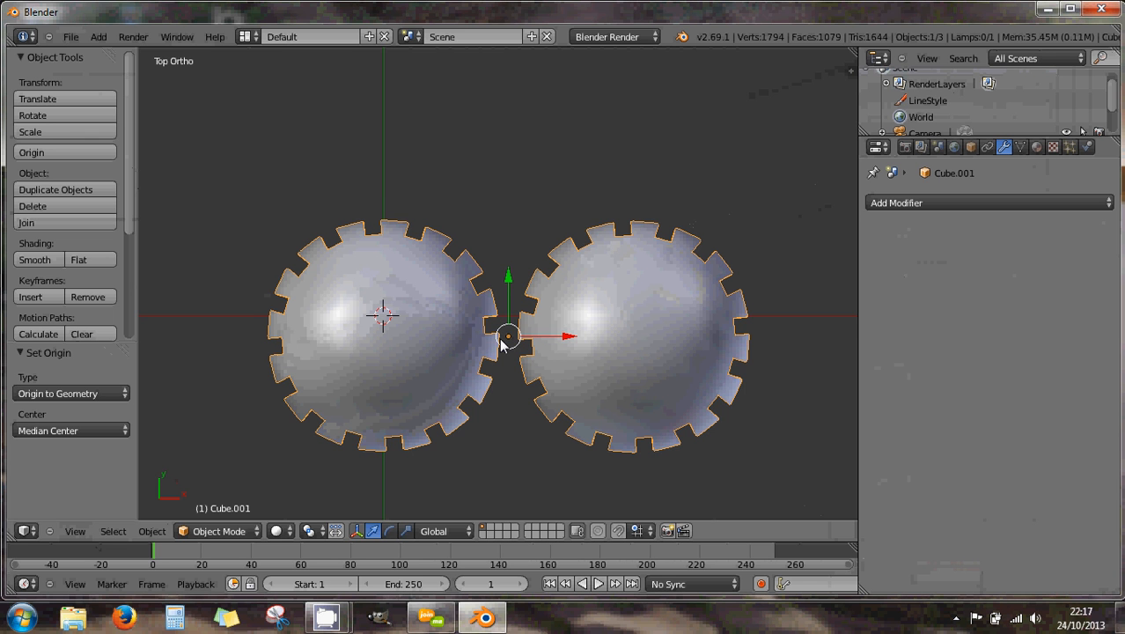
Enter Edit Mode on the joined object and compare both domes' meshes from below and above, ending in the top orthographic view.
{"action": "scroll", "coordinate": [502, 341], "scroll_direction": "up", "scroll_amount": 1}
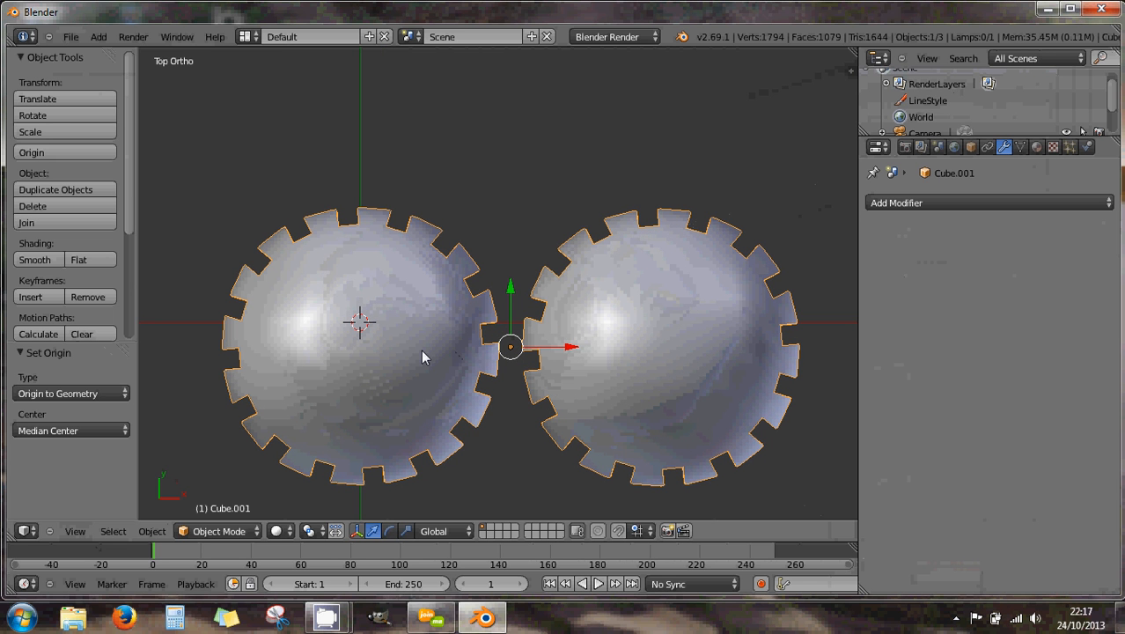
{"action": "key", "text": "Tab"}
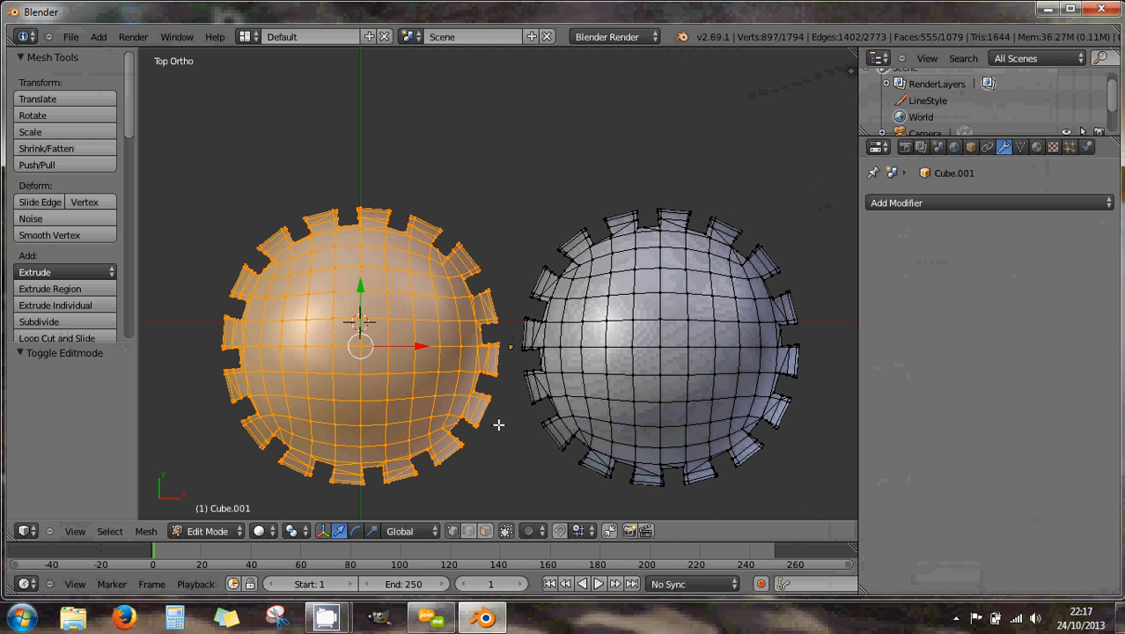
{"action": "middle_click_drag", "start_coordinate": [496, 440], "coordinate": [495, 68]}
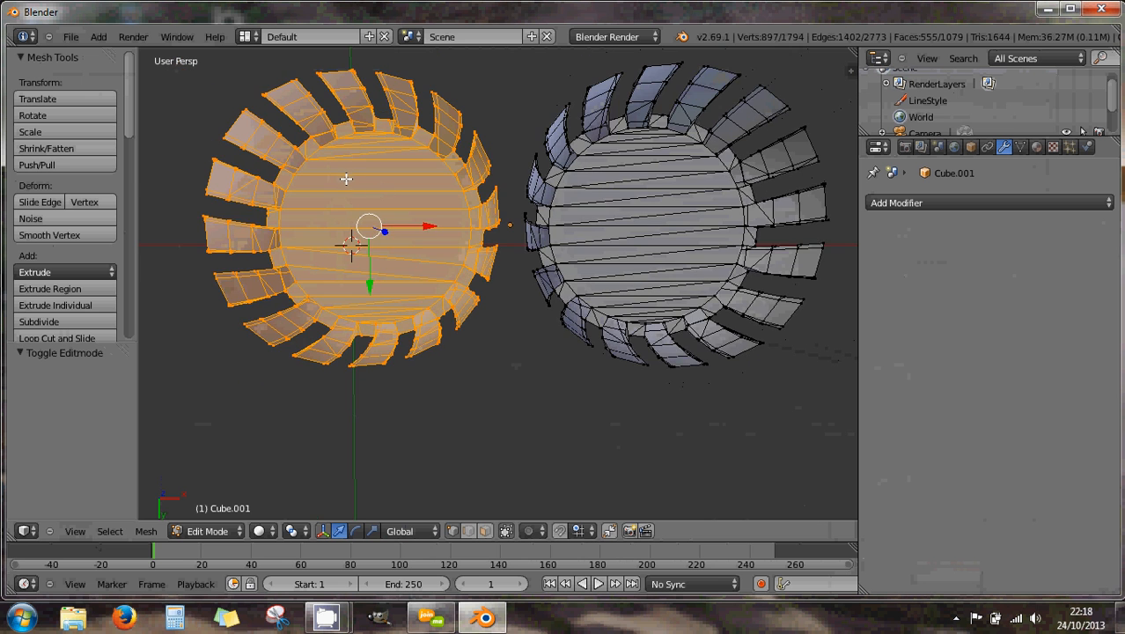
{"action": "middle_click_drag", "start_coordinate": [453, 216], "coordinate": [434, 182]}
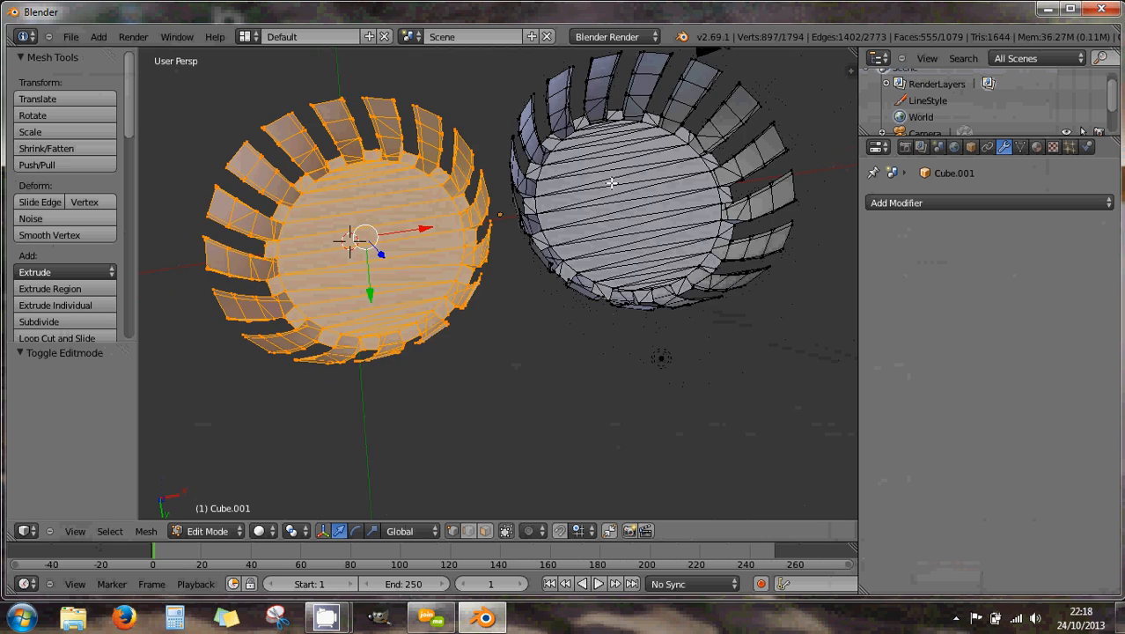
{"action": "middle_click_drag", "start_coordinate": [612, 182], "coordinate": [555, 242]}
{"action": "middle_click_drag", "start_coordinate": [472, 249], "coordinate": [453, 201]}
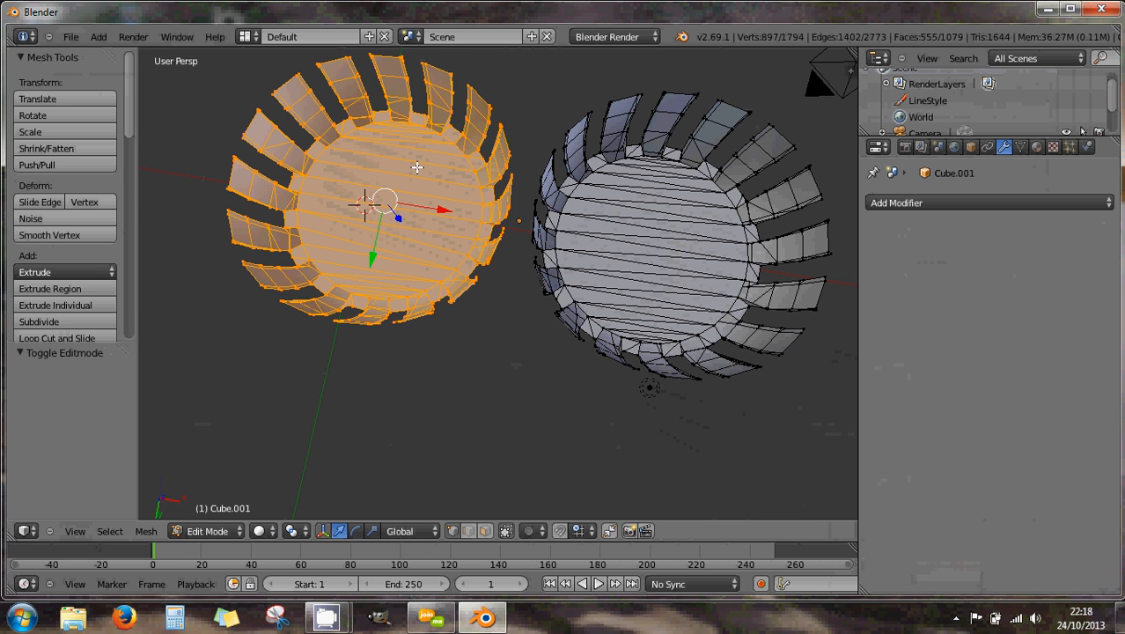
{"action": "middle_click_drag", "start_coordinate": [381, 169], "coordinate": [436, 401]}
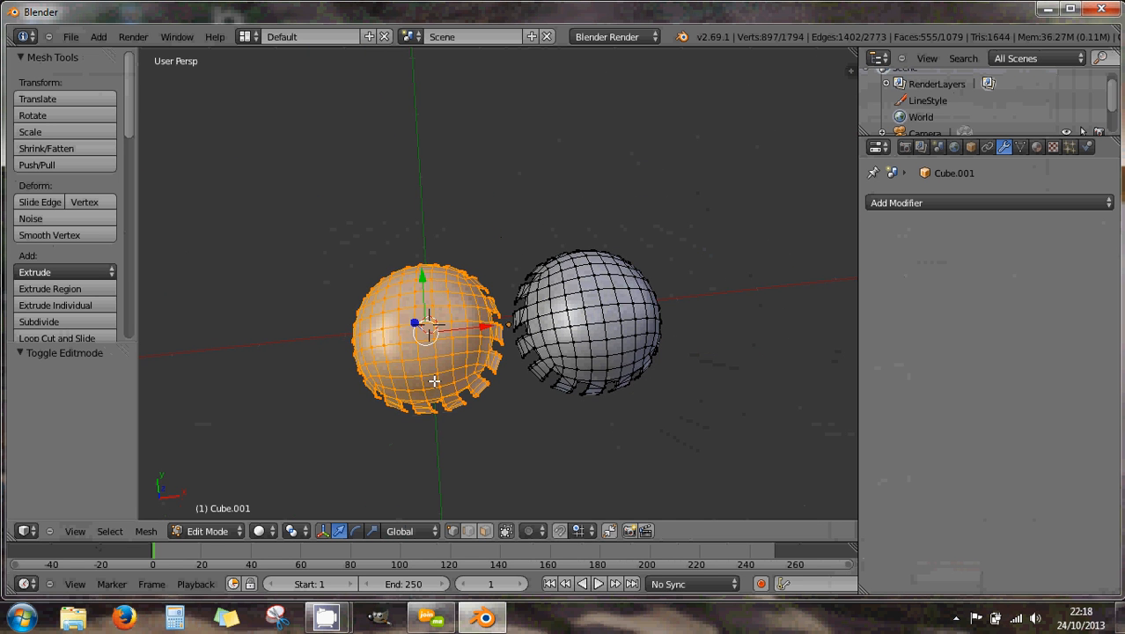
{"action": "scroll", "coordinate": [434, 380], "scroll_direction": "up", "scroll_amount": 2}
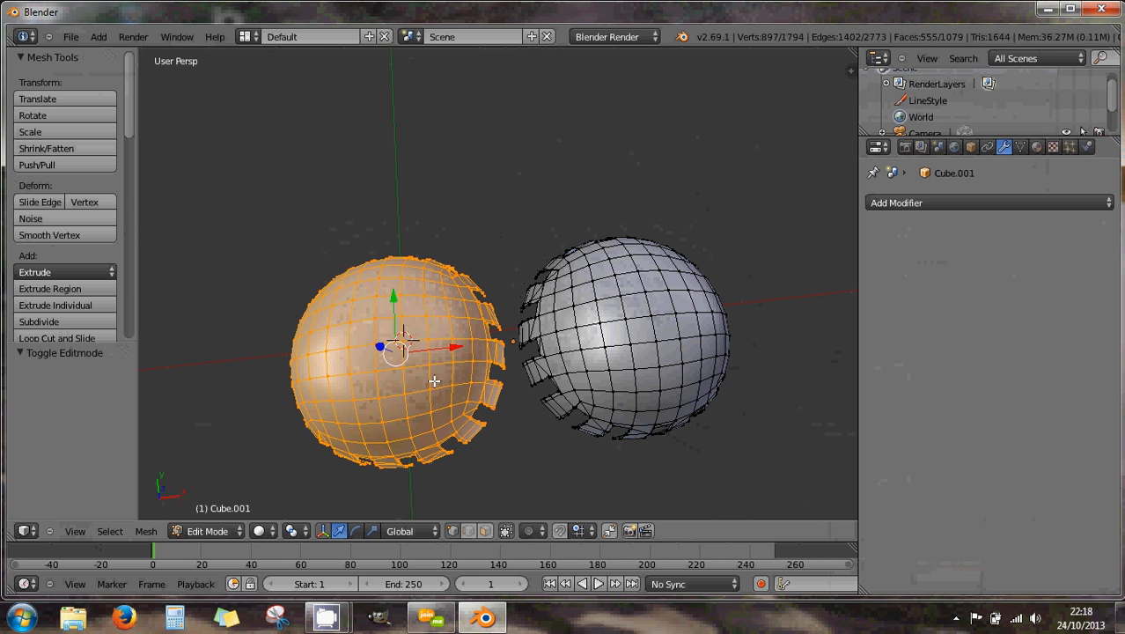
{"action": "key", "text": "KP_7"}
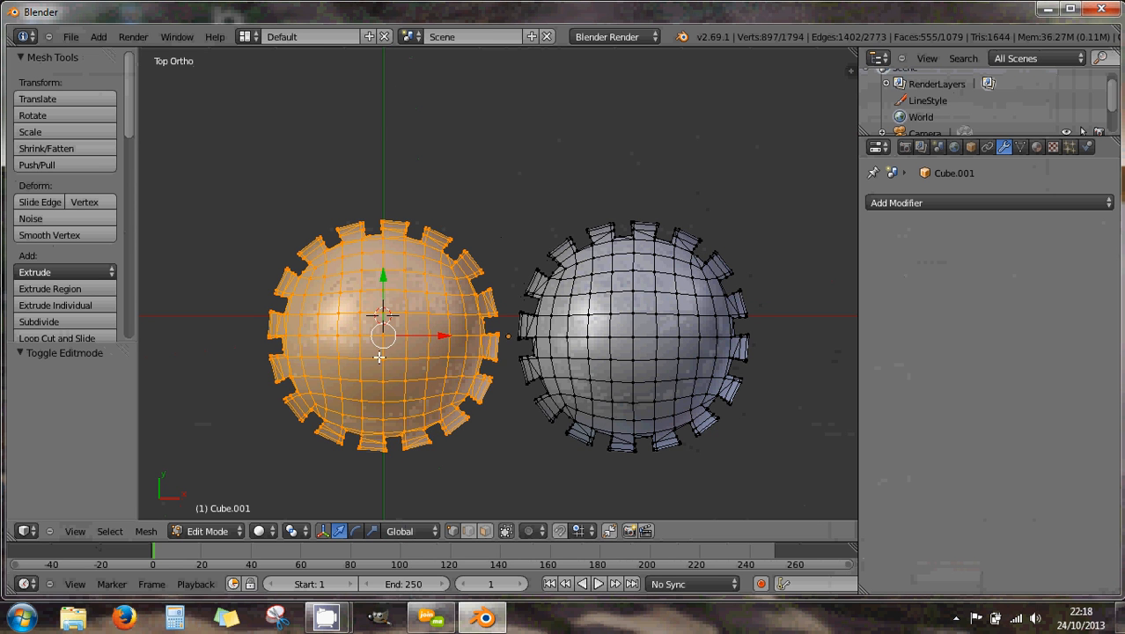
In front orthographic view, move the selected dome about 1.48 units up Z and 1.82 along X to sit above the other dome.
{"action": "middle_click_drag", "start_coordinate": [378, 357], "coordinate": [528, 236], "text": "shift"}
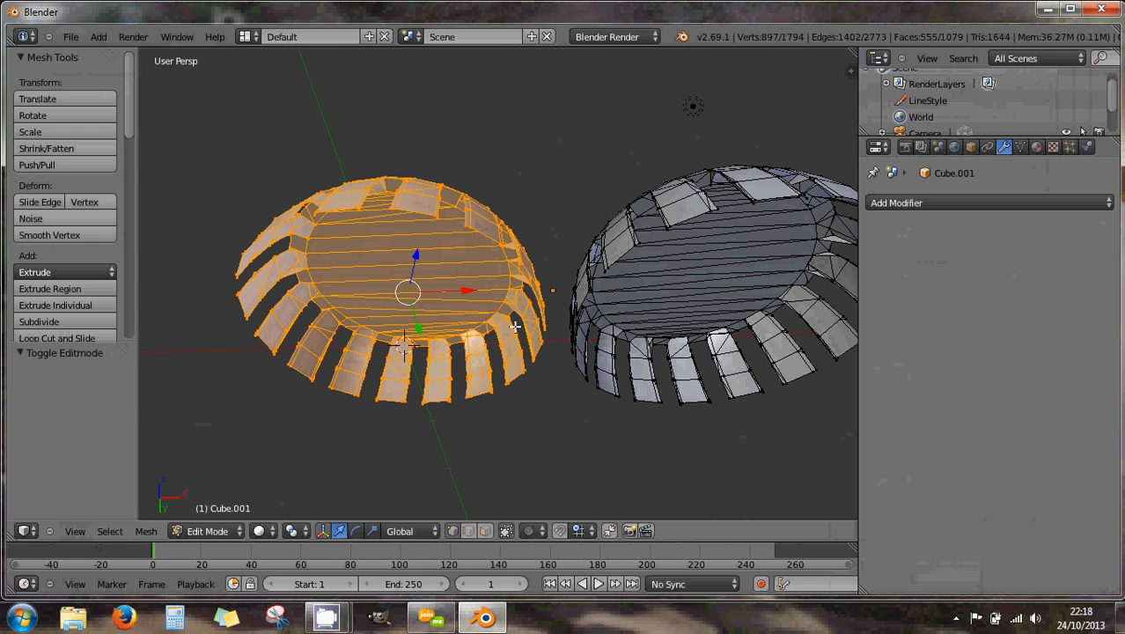
{"action": "scroll", "coordinate": [514, 325], "scroll_direction": "down", "scroll_amount": 3}
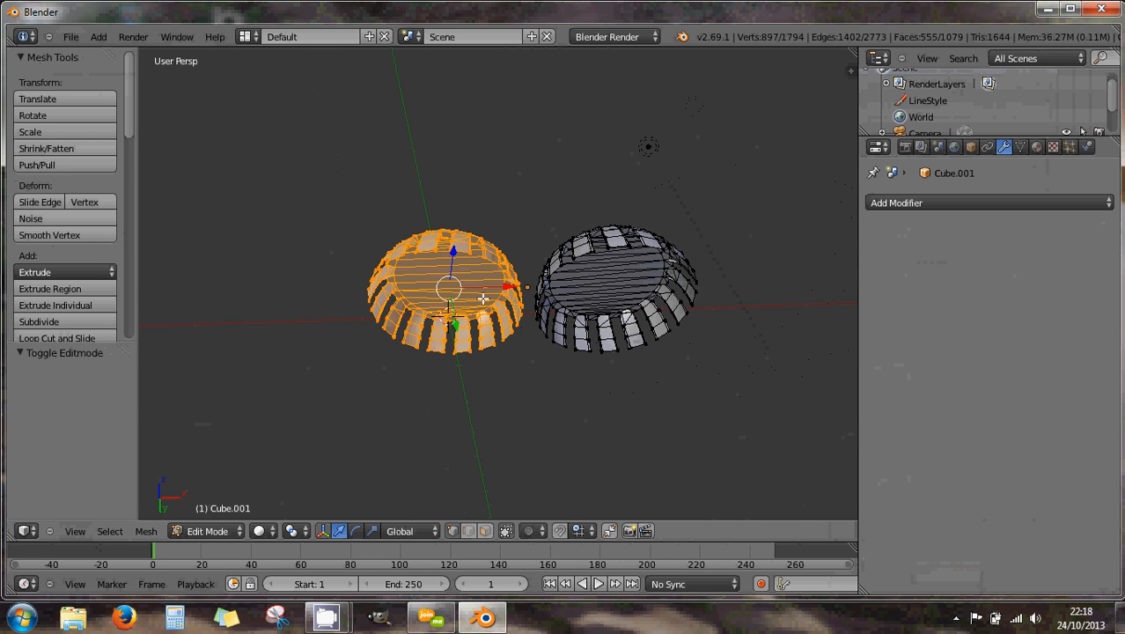
{"action": "middle_click_drag", "start_coordinate": [464, 319], "coordinate": [468, 340]}
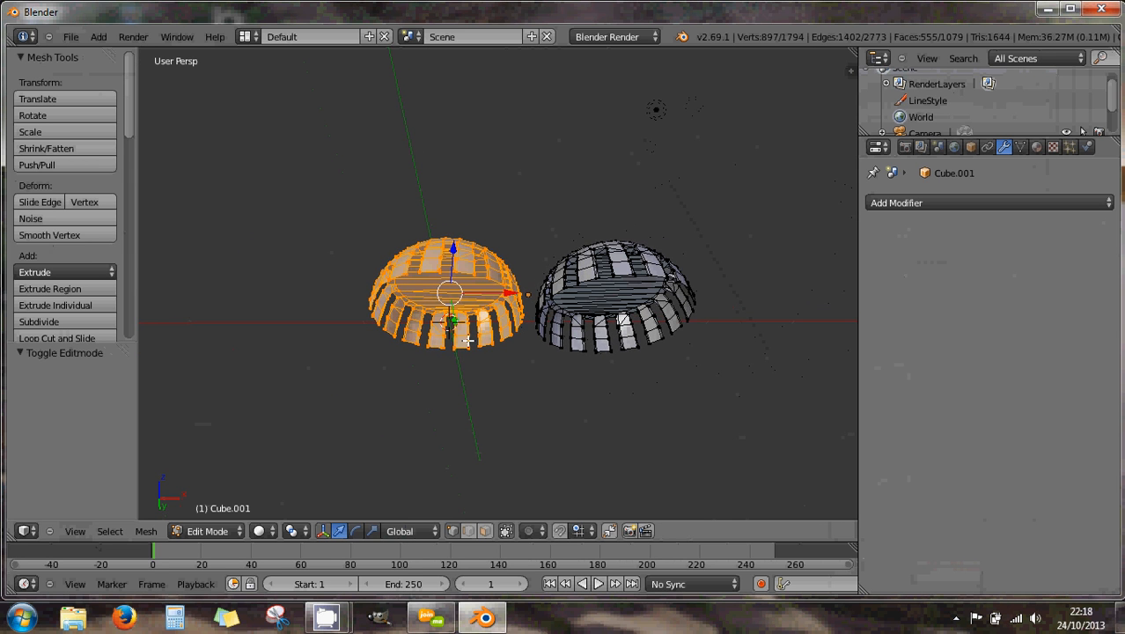
{"action": "key", "text": "KP_7"}
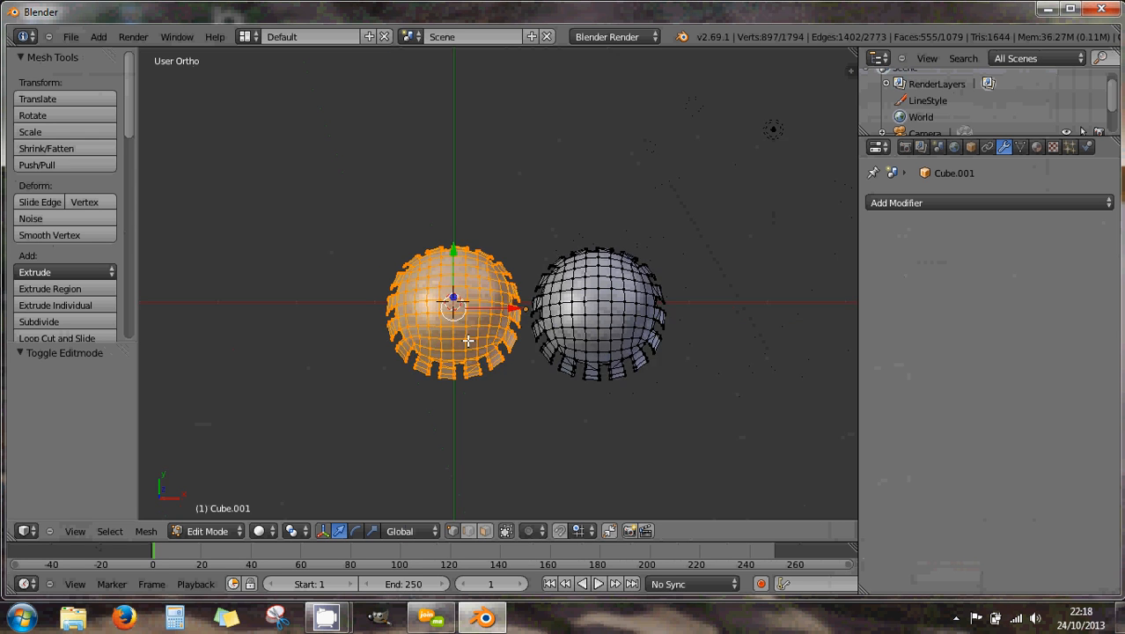
{"action": "key", "text": "KP_1"}
{"action": "left_click", "coordinate": [454, 355]}
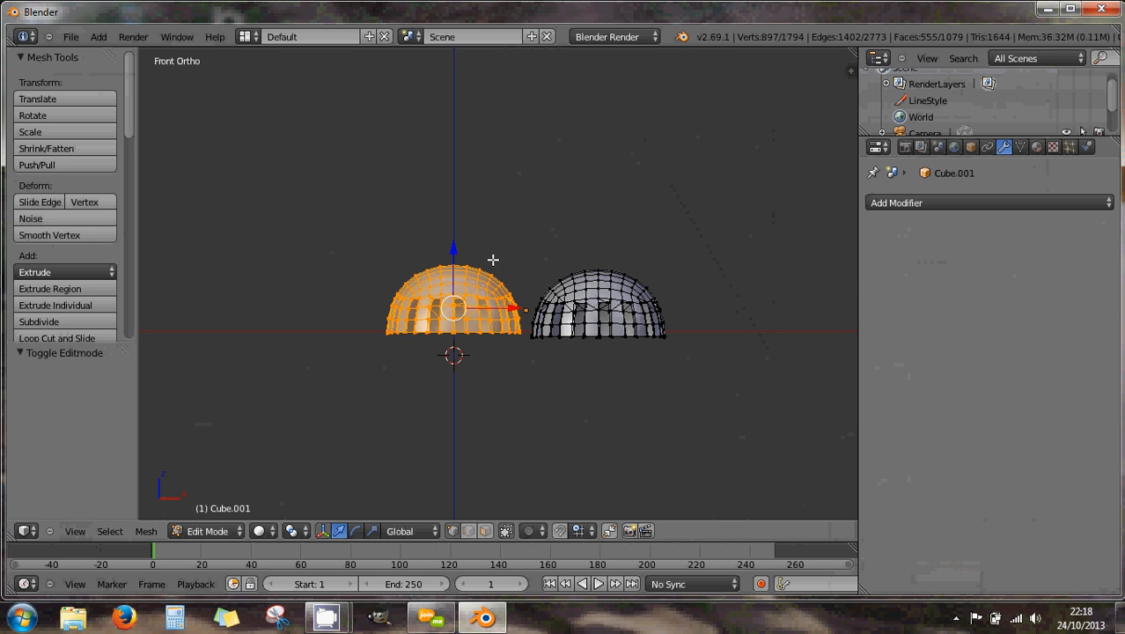
{"action": "left_click_drag", "start_coordinate": [454, 248], "coordinate": [456, 139]}
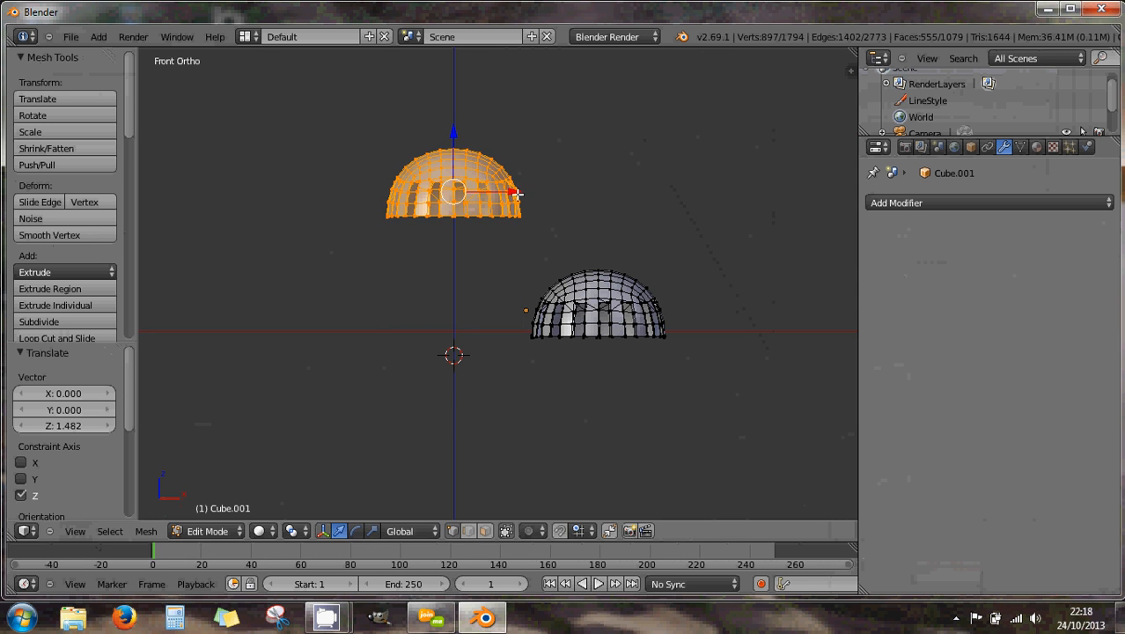
{"action": "left_click_drag", "start_coordinate": [515, 192], "coordinate": [658, 196]}
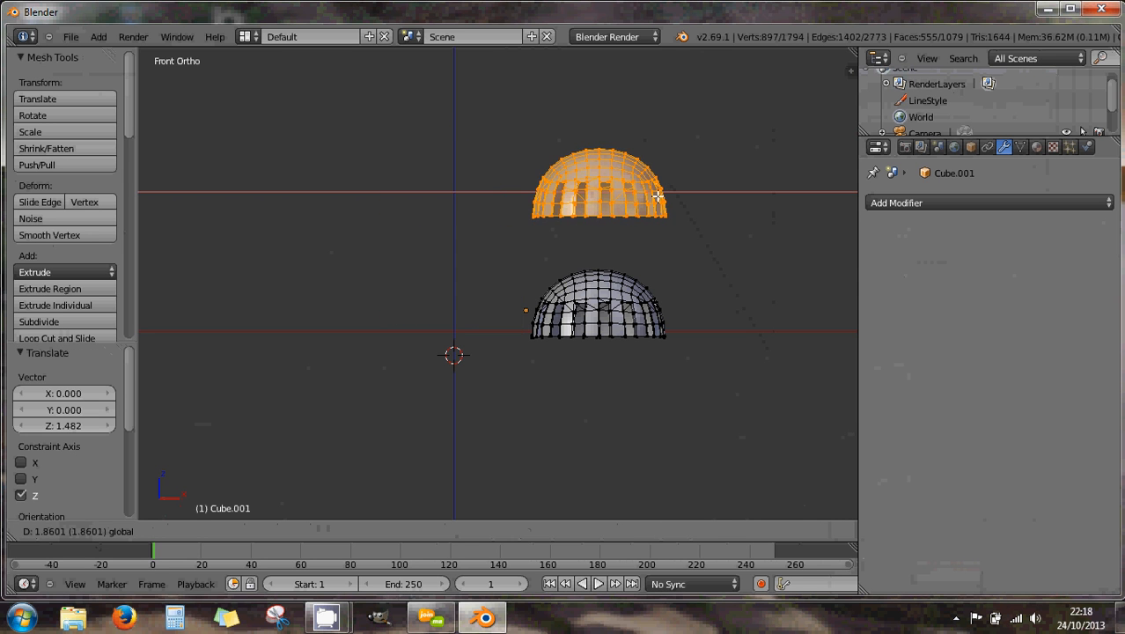
{"action": "left_click", "coordinate": [653, 210]}
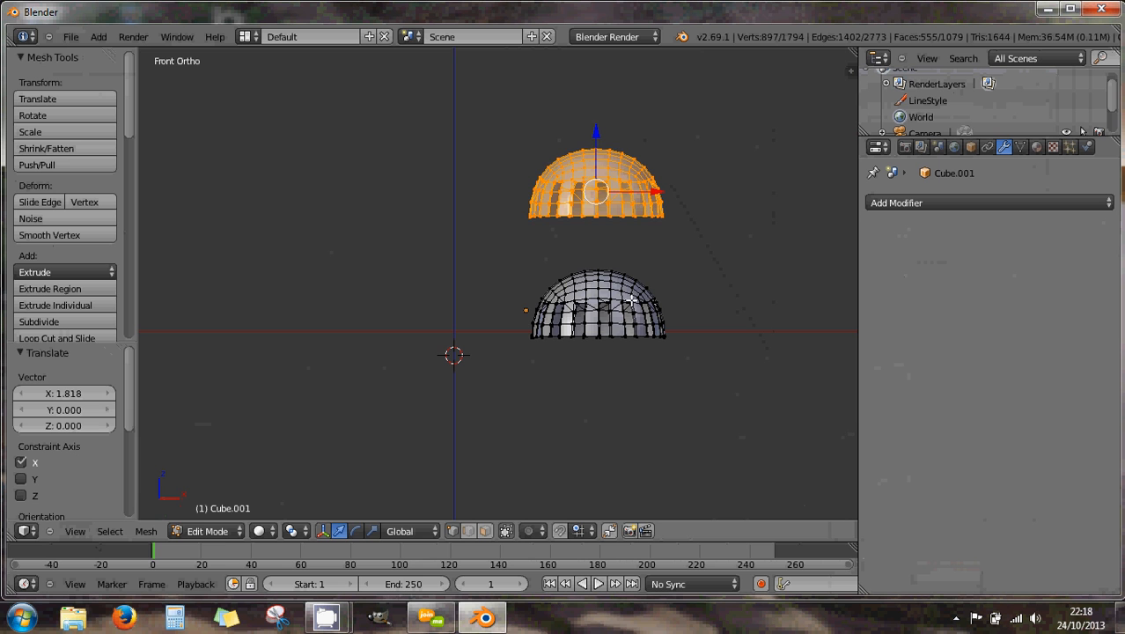
Select both domes' meshes and move them together about -1.83 units along X, centring them on the Z axis.
{"action": "key", "text": "a"}
{"action": "key", "text": "a"}
{"action": "key", "text": "g"}
{"action": "key", "text": "x"}
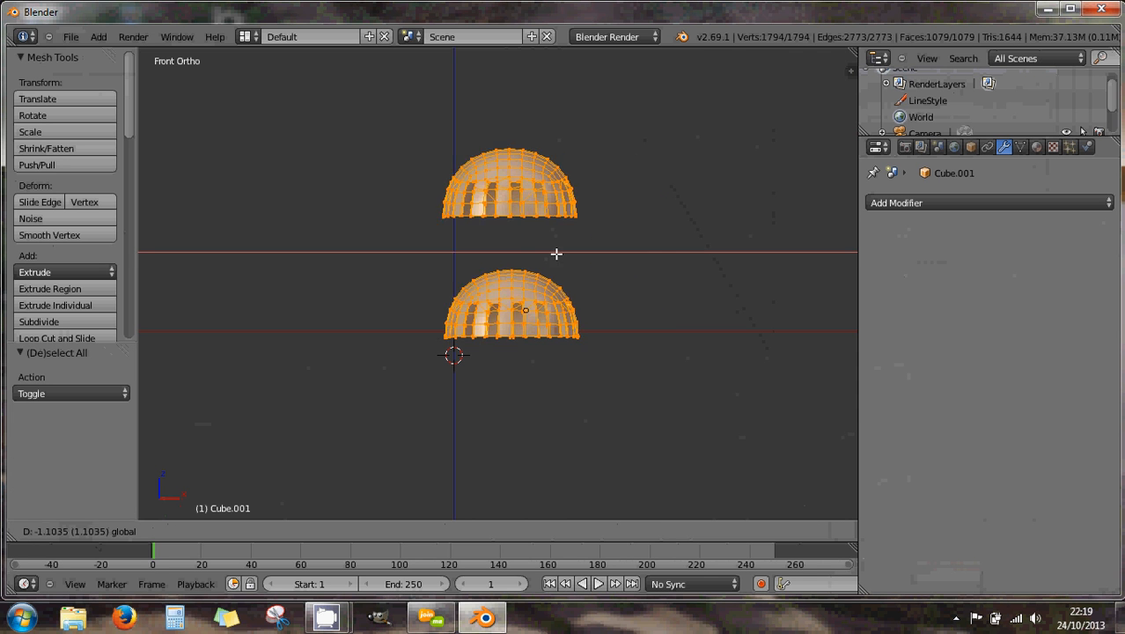
{"action": "left_click", "coordinate": [514, 253]}
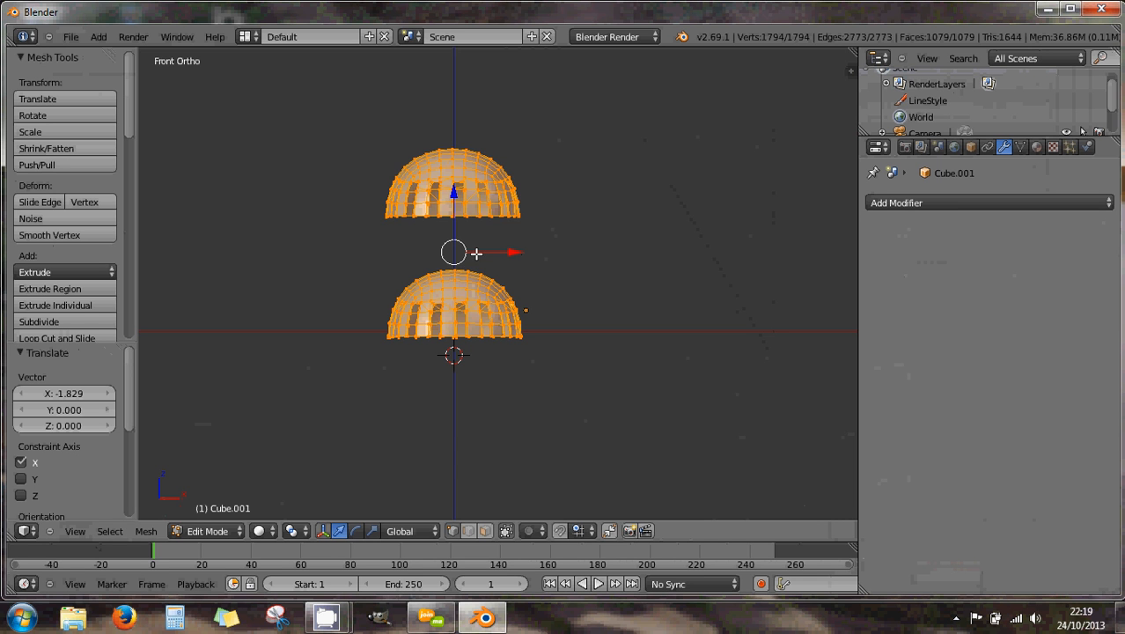
Deselect everything and examine the stacked domes' alignment and surface mesh up close in the top orthographic view.
{"action": "key", "text": "KP_7"}
{"action": "scroll", "coordinate": [476, 254], "scroll_direction": "up", "scroll_amount": 3}
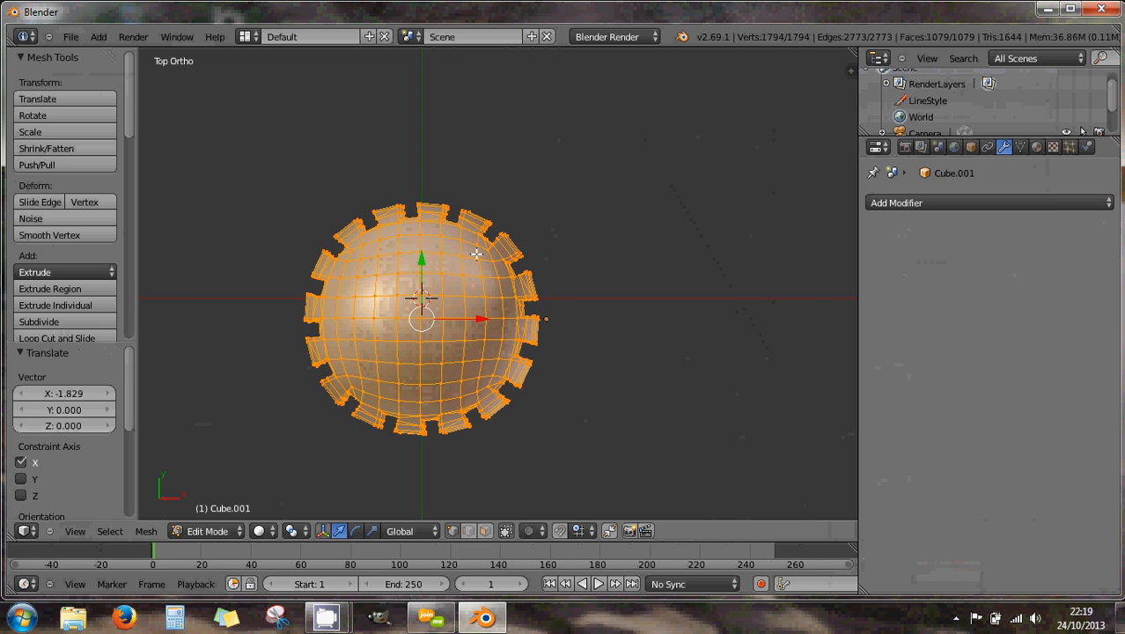
{"action": "key", "text": "a"}
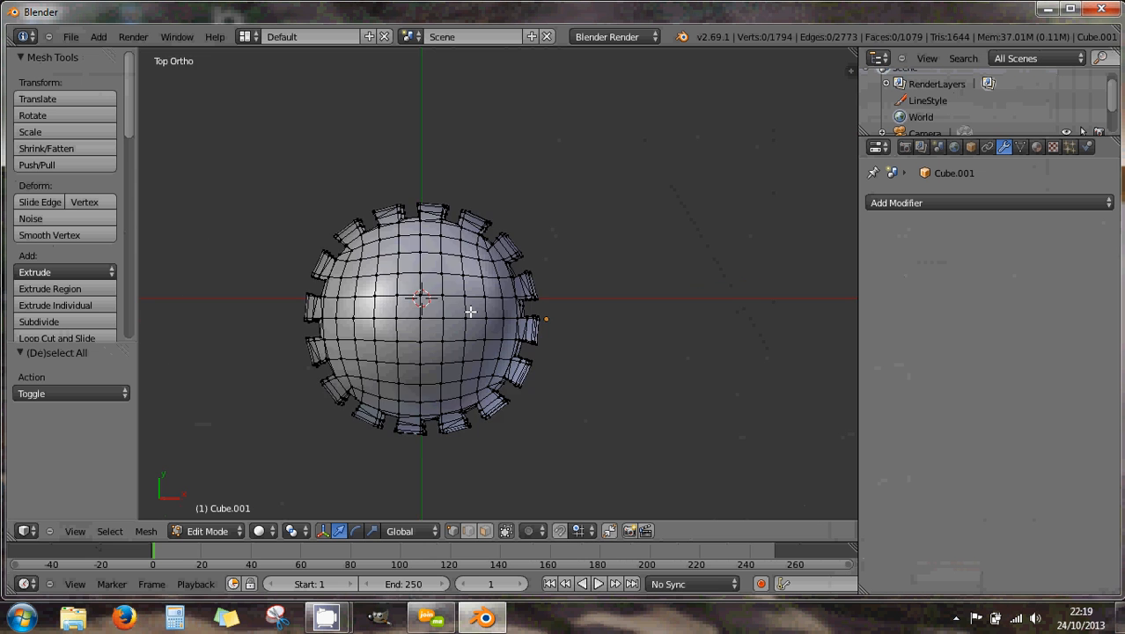
{"action": "middle_click_drag", "start_coordinate": [467, 304], "coordinate": [500, 269]}
{"action": "key", "text": "KP_5"}
{"action": "key", "text": "KP_7"}
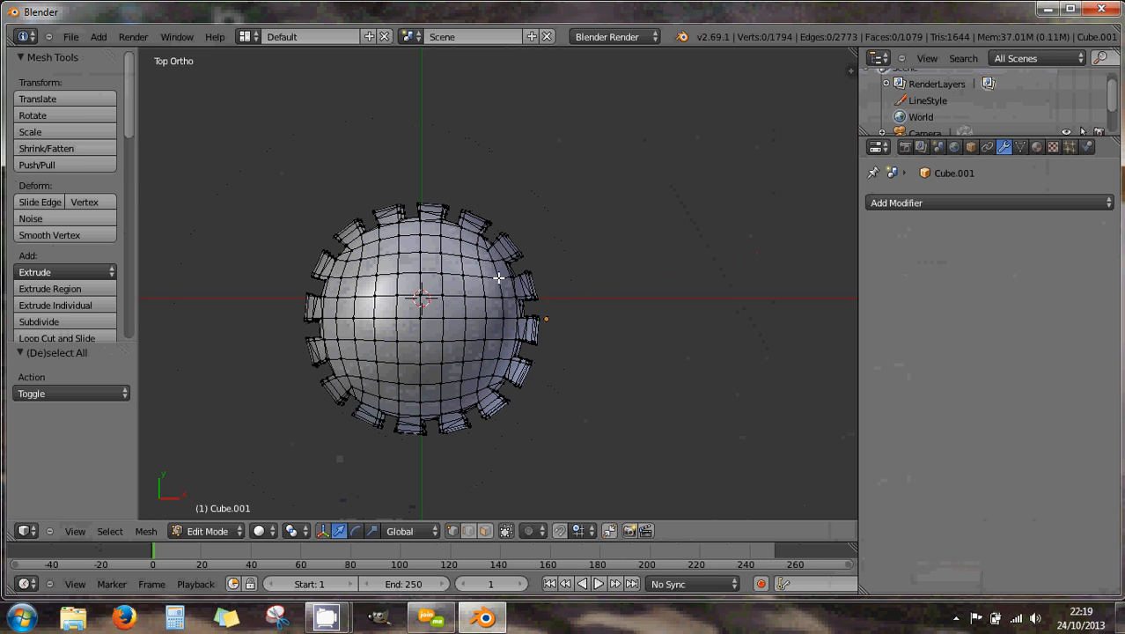
{"action": "middle_click_drag", "start_coordinate": [416, 288], "coordinate": [490, 260], "text": "shift"}
{"action": "scroll", "coordinate": [505, 242], "scroll_direction": "up", "scroll_amount": 2}
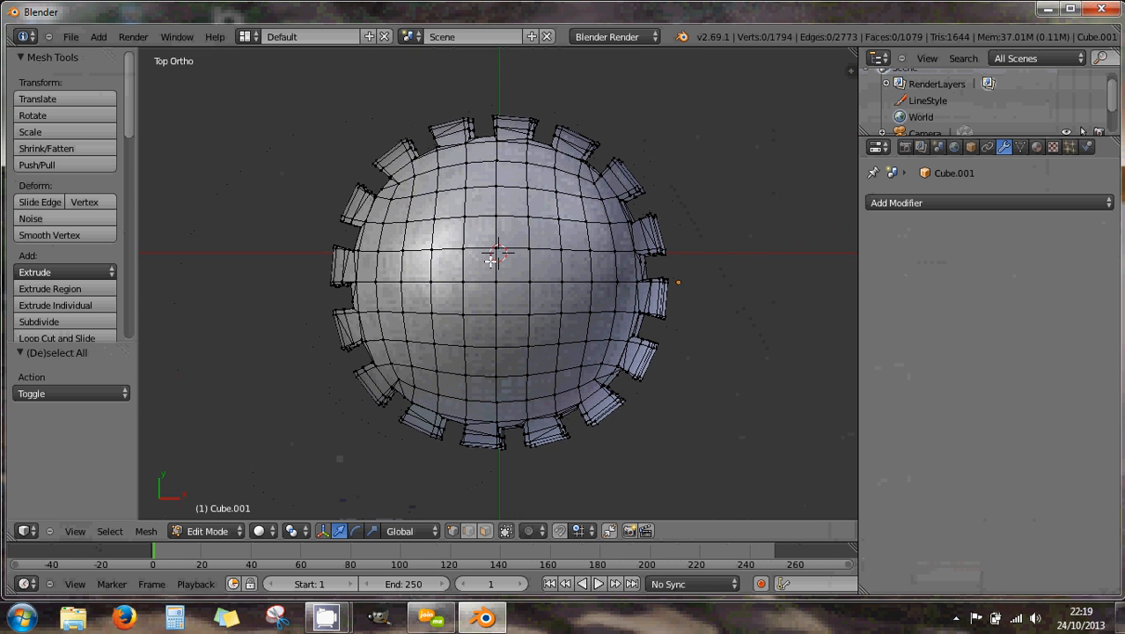
{"action": "scroll", "coordinate": [534, 240], "scroll_direction": "up", "scroll_amount": 1}
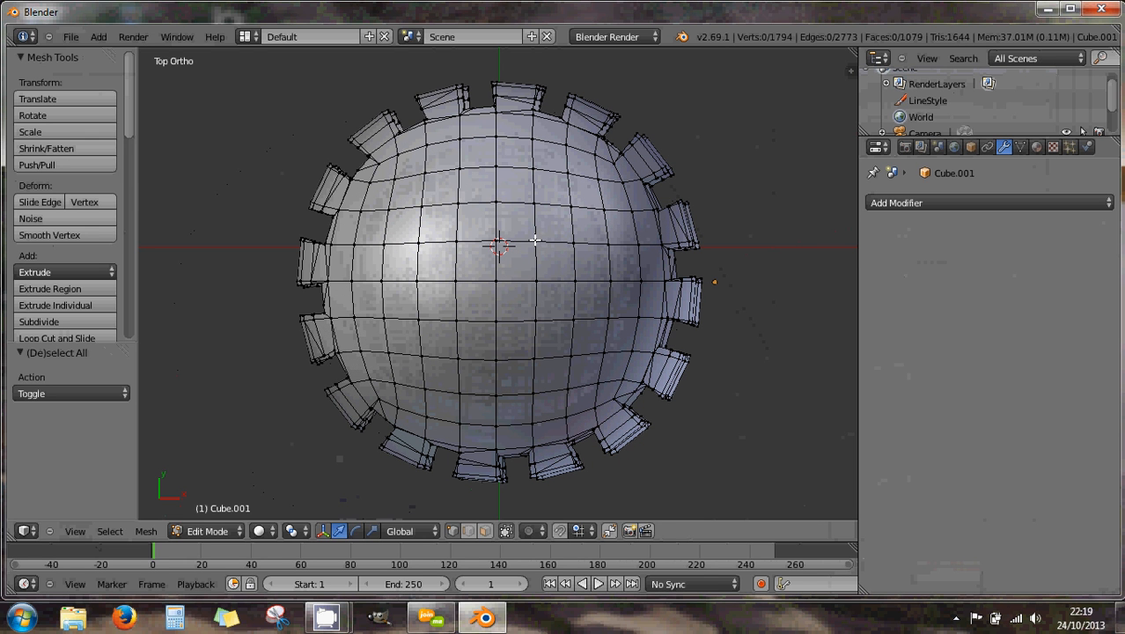
{"action": "key", "text": "k"}
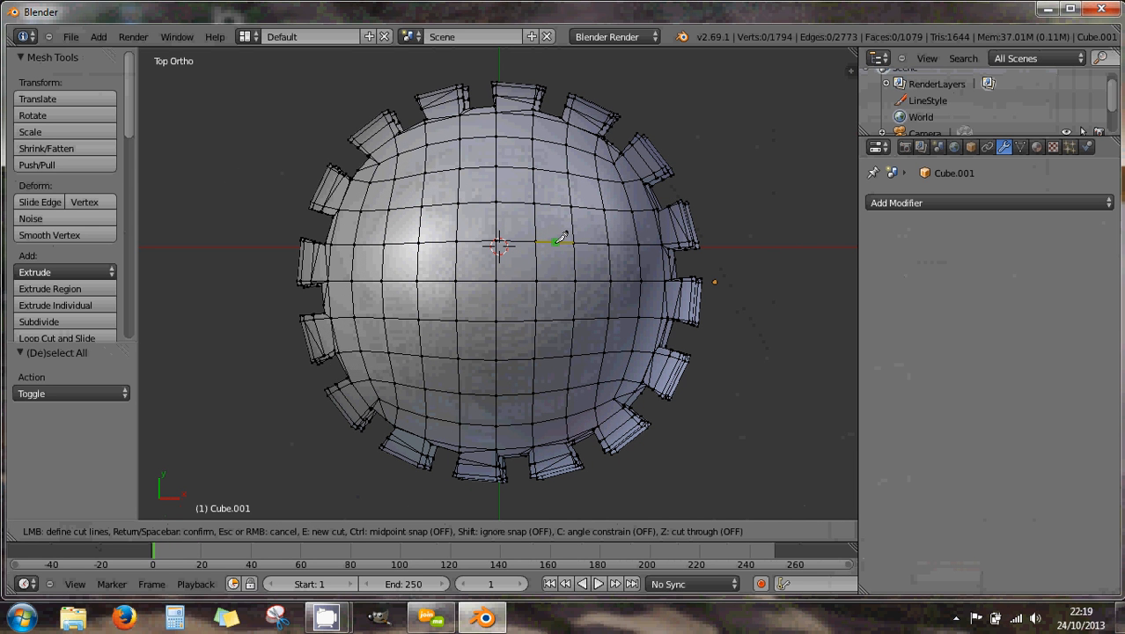
{"action": "key", "text": "Escape"}
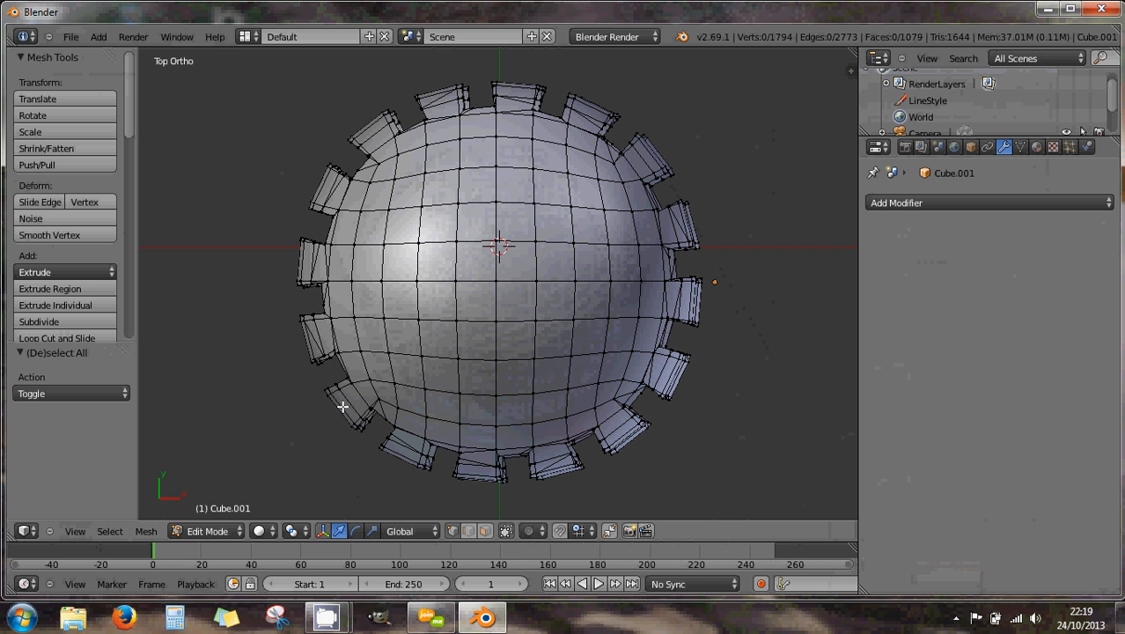
{"action": "mouse_move", "coordinate": [331, 624]}
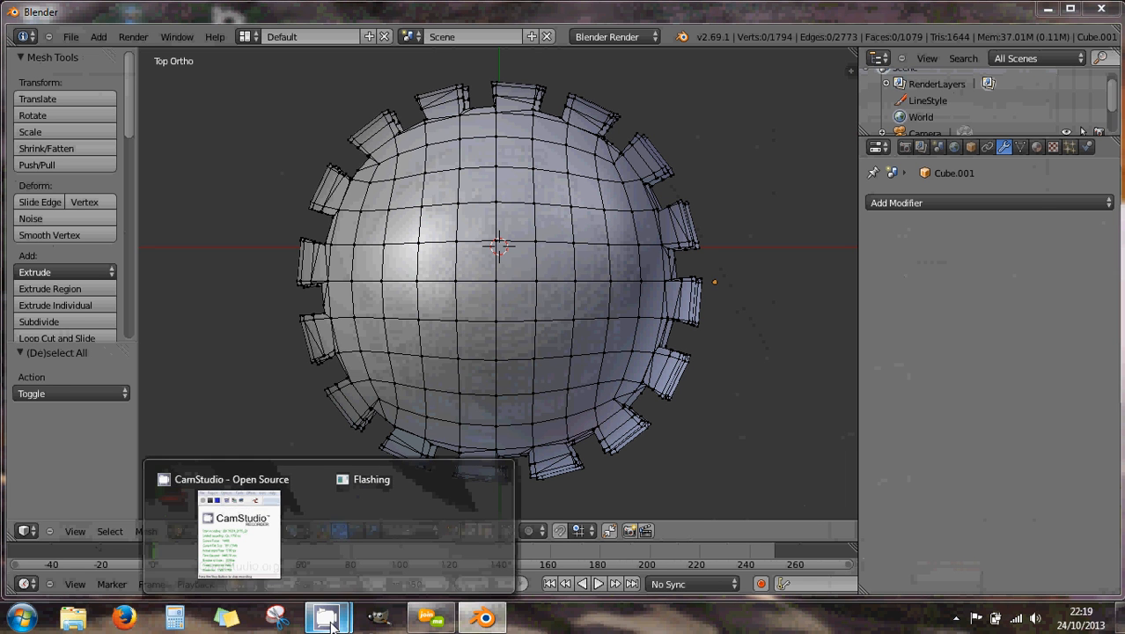